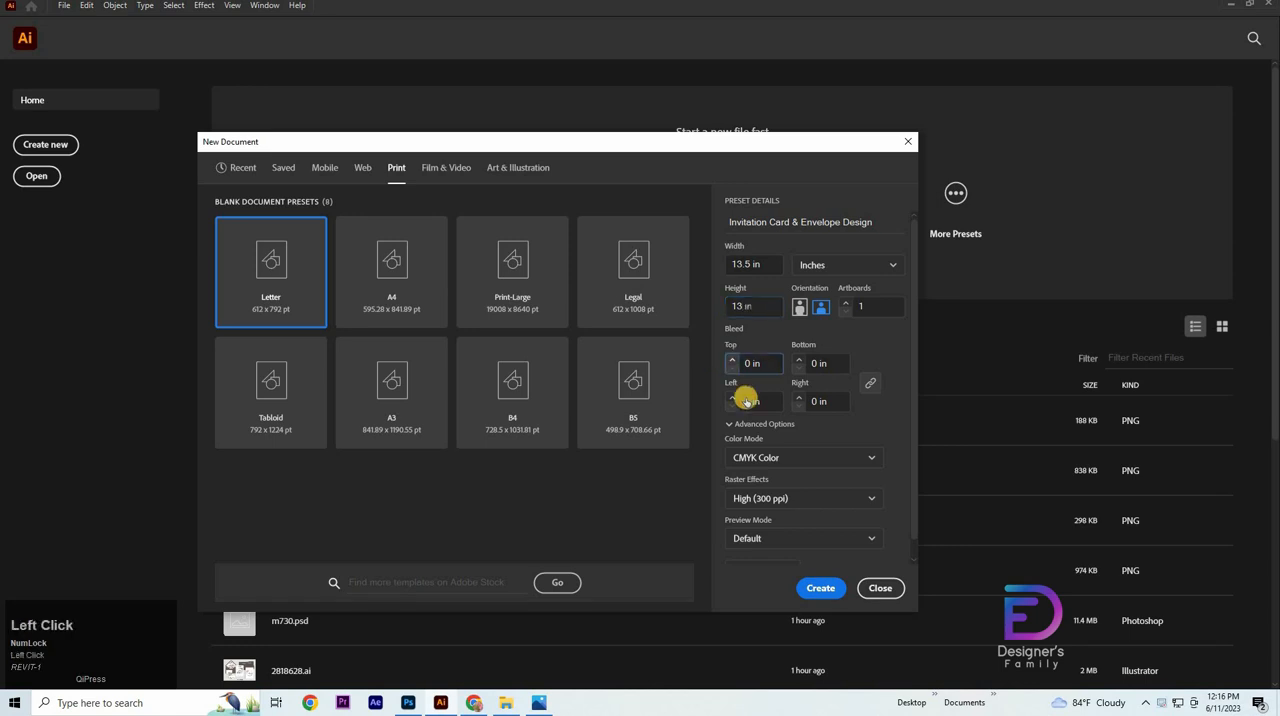
# Create the 13.5 x 13 in "Invitation Card & Envelope Design" document and duplicate its artboard to the right
pyautogui.click(820, 588)
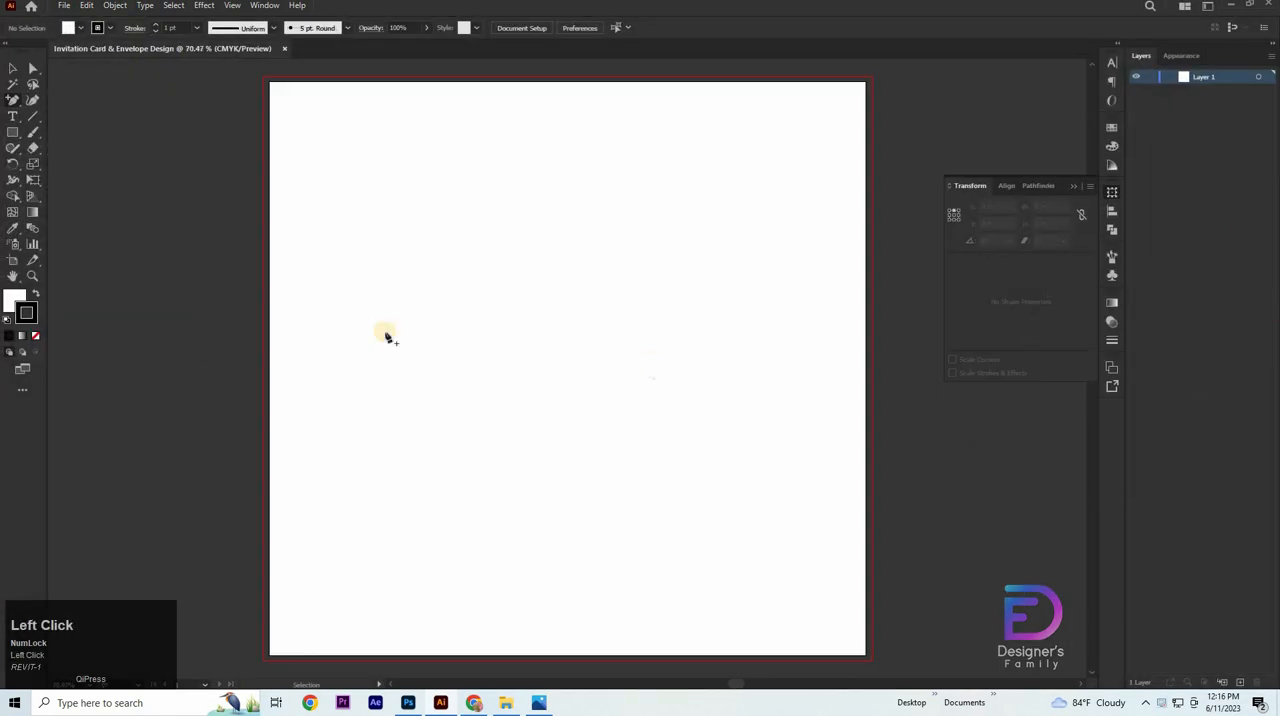
pyautogui.click(13, 260)
pyautogui.moveTo(715, 322); pyautogui.dragTo(102, 333)
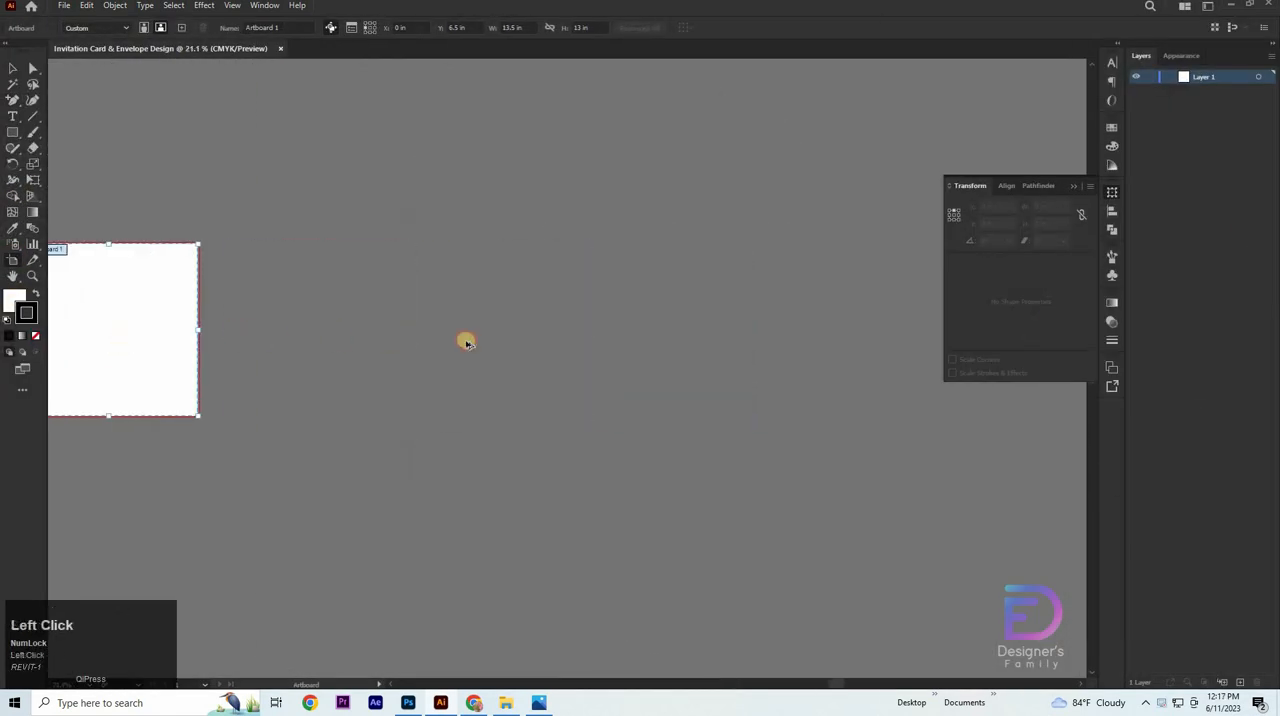
pyautogui.moveTo(467, 342); pyautogui.dragTo(450, 343)
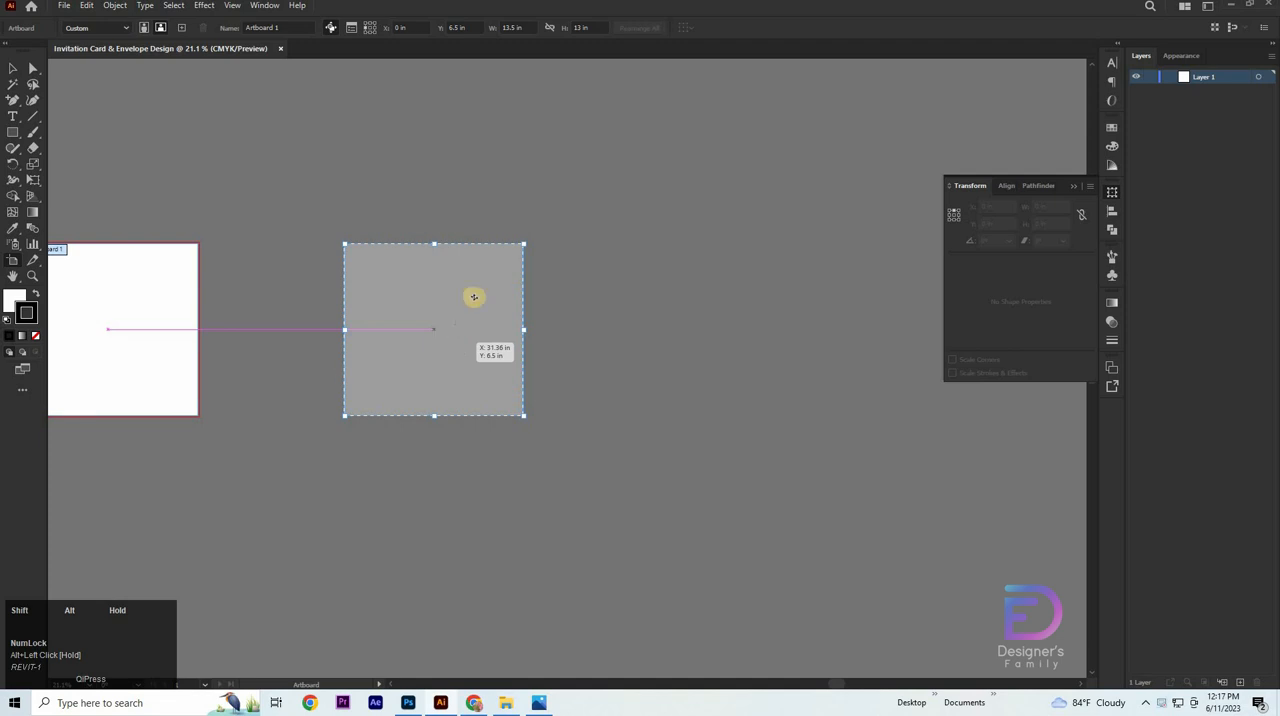
# Set the duplicated artboard's size to 7 in wide and 5 in high
pyautogui.click(526, 27)
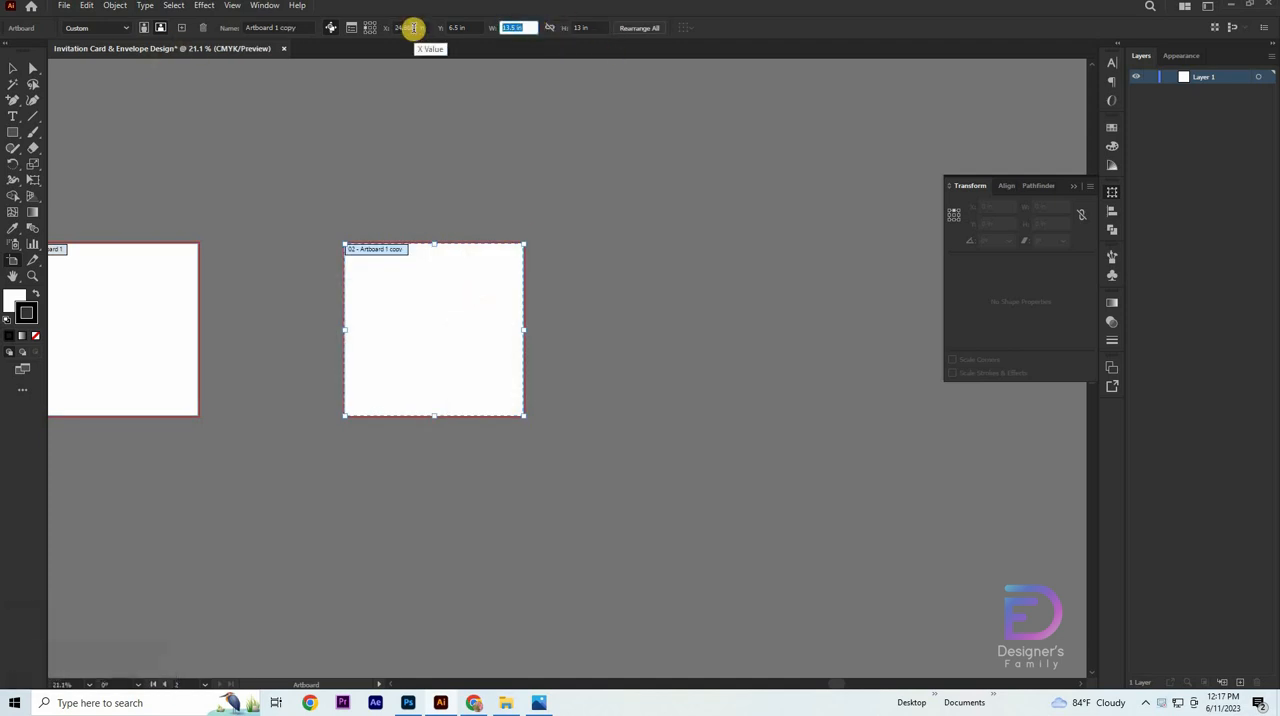
pyautogui.write('7')
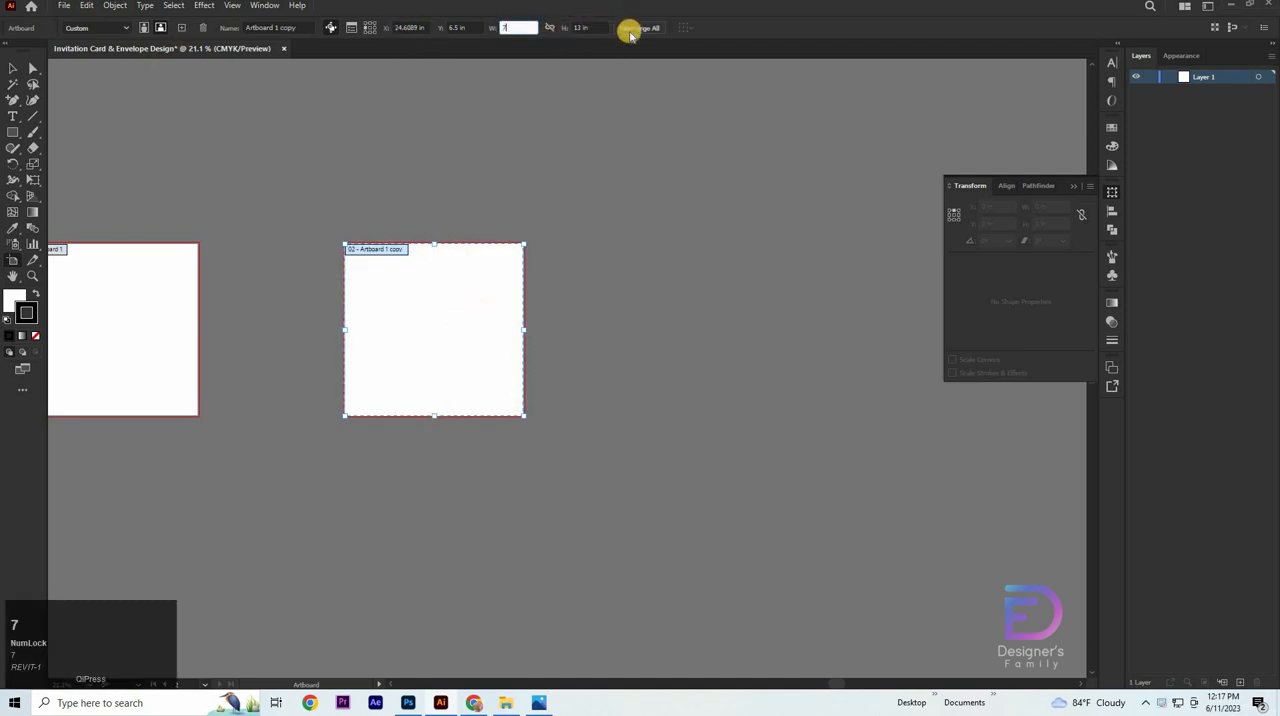
pyautogui.click(580, 28)
pyautogui.write('5')
pyautogui.press('Return')
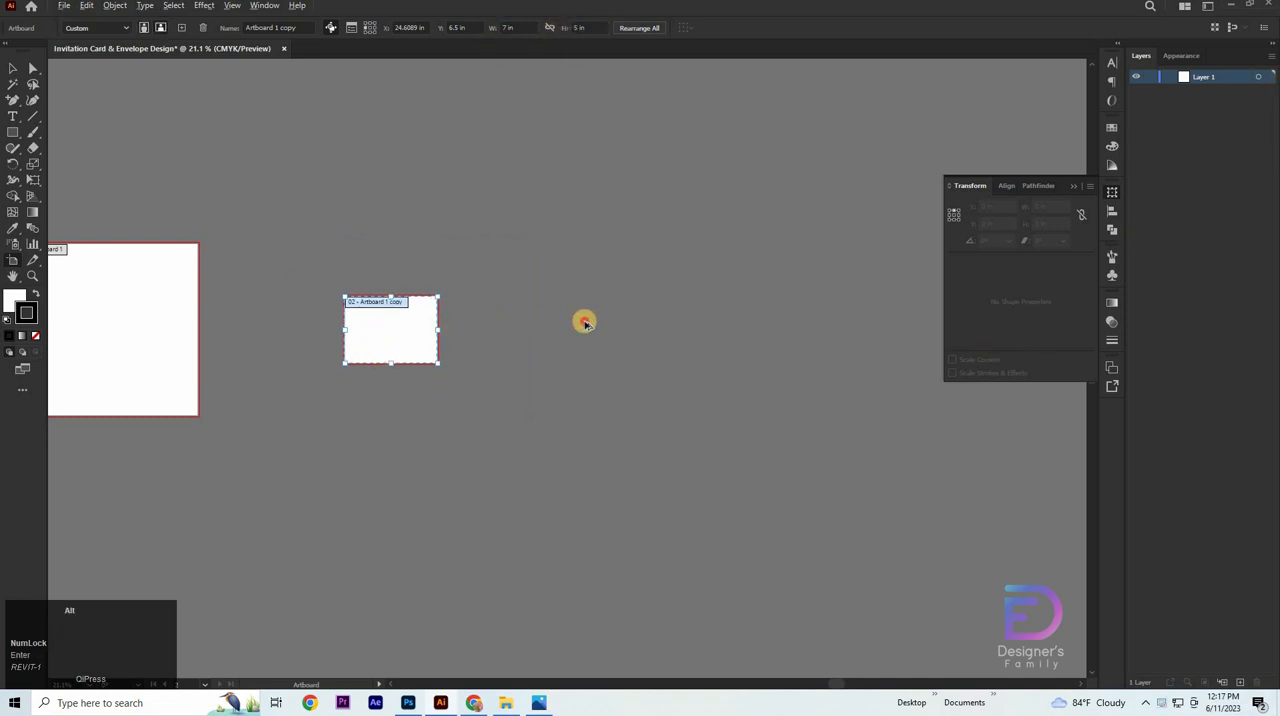
# Duplicate the 7 x 5 in artboard to its right and leave artboard editing
pyautogui.moveTo(585, 323); pyautogui.dragTo(513, 328)
pyautogui.click(14, 67)
pyautogui.moveTo(314, 375); pyautogui.dragTo(480, 385)
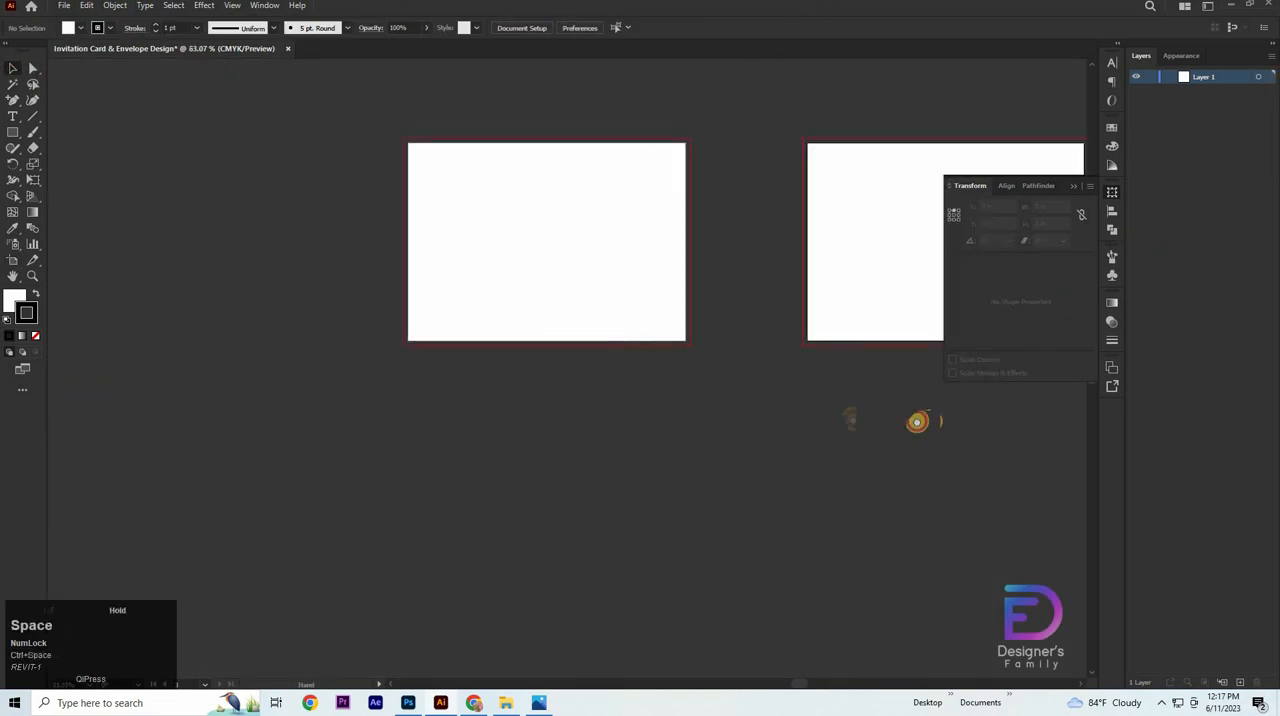
pyautogui.moveTo(917, 422); pyautogui.dragTo(996, 446)
# Draw a 7.5 x 5.5 in rectangle with no fill and centre it on the large artboard
pyautogui.click(20, 300)
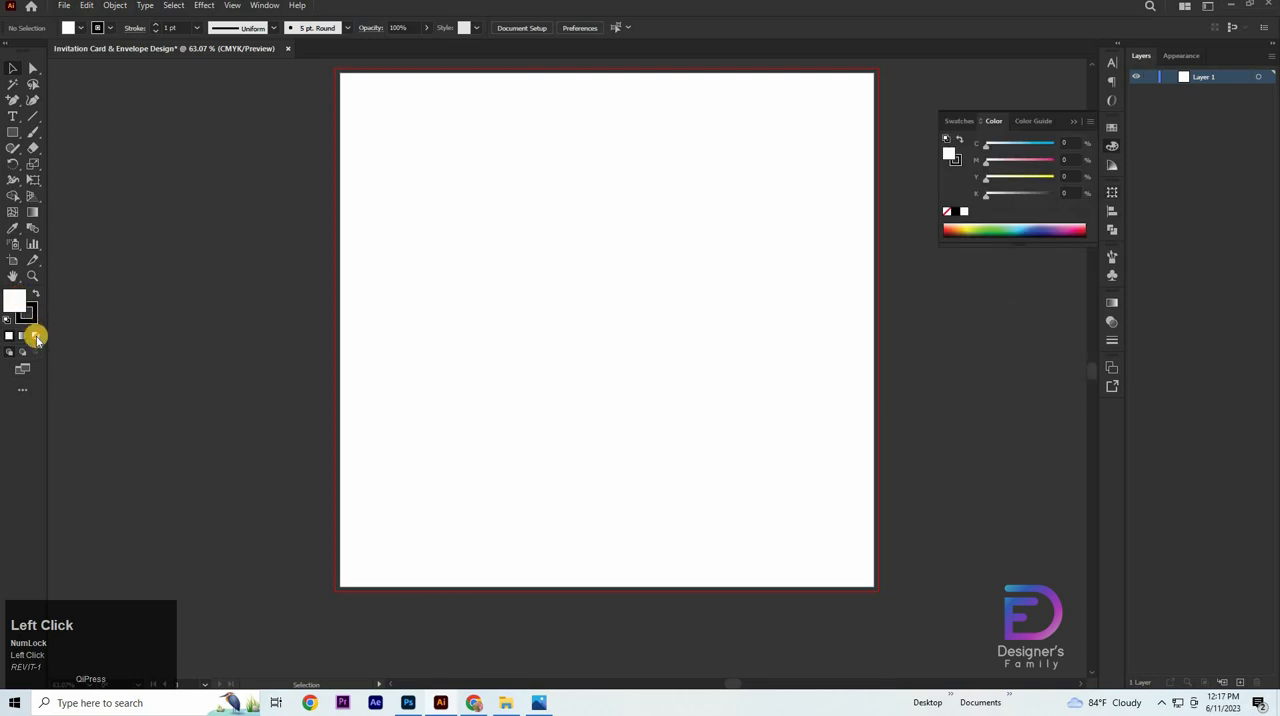
pyautogui.click(13, 132)
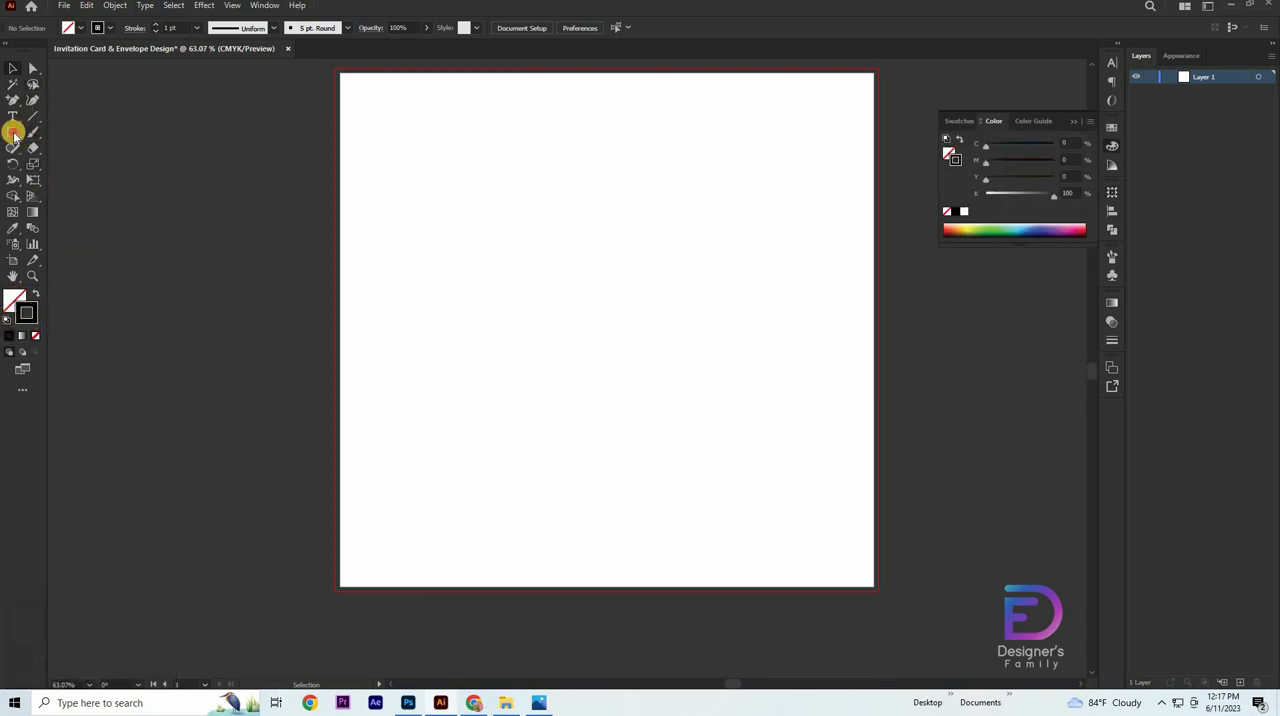
pyautogui.click(595, 309)
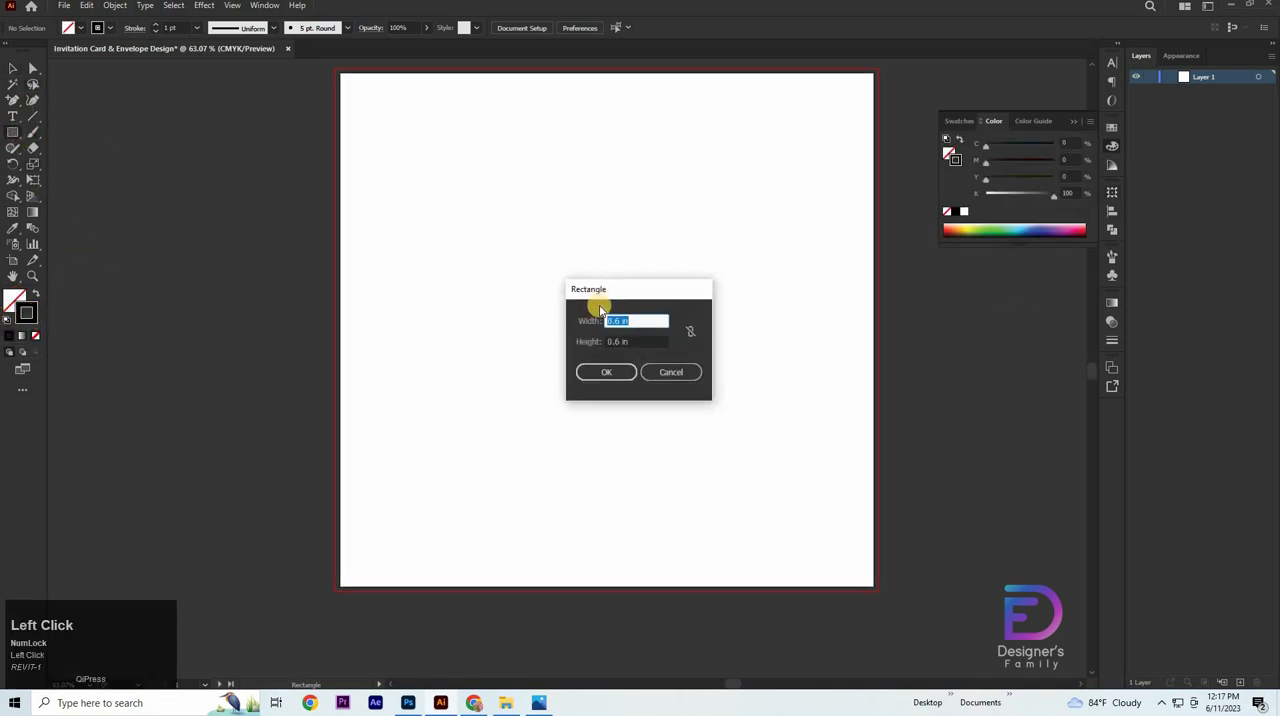
pyautogui.write('7.5')
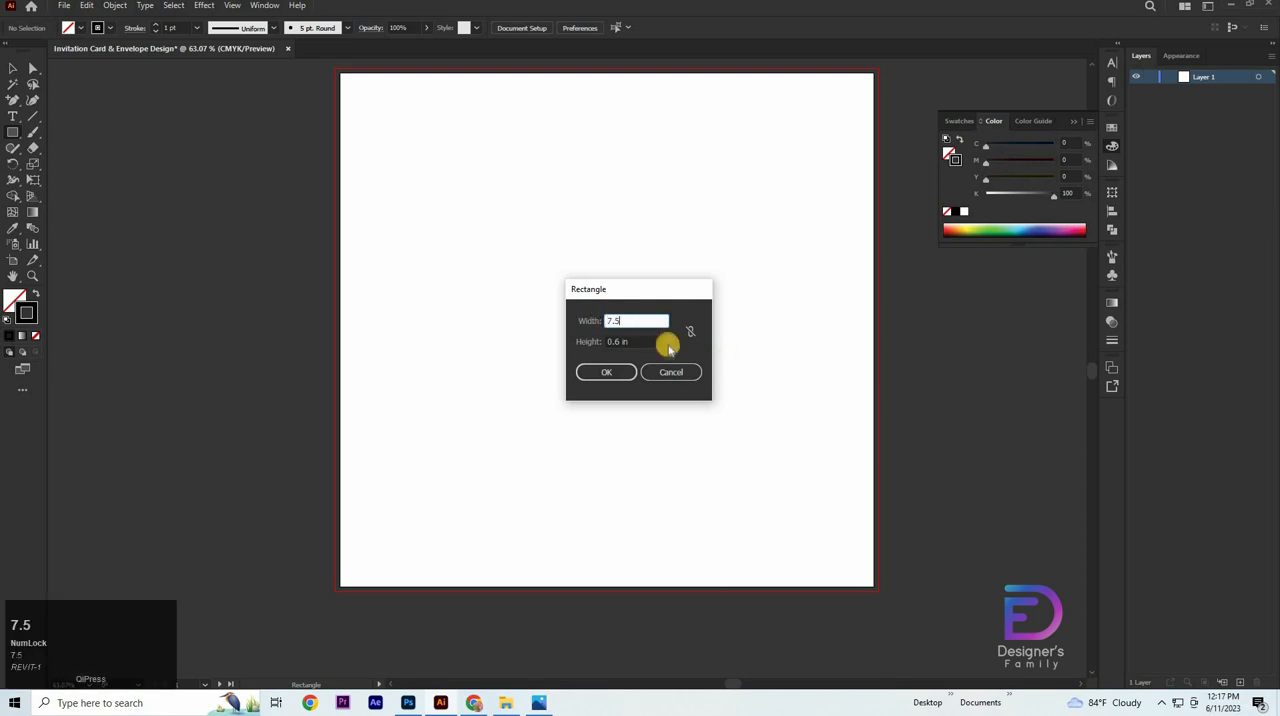
pyautogui.click(664, 343)
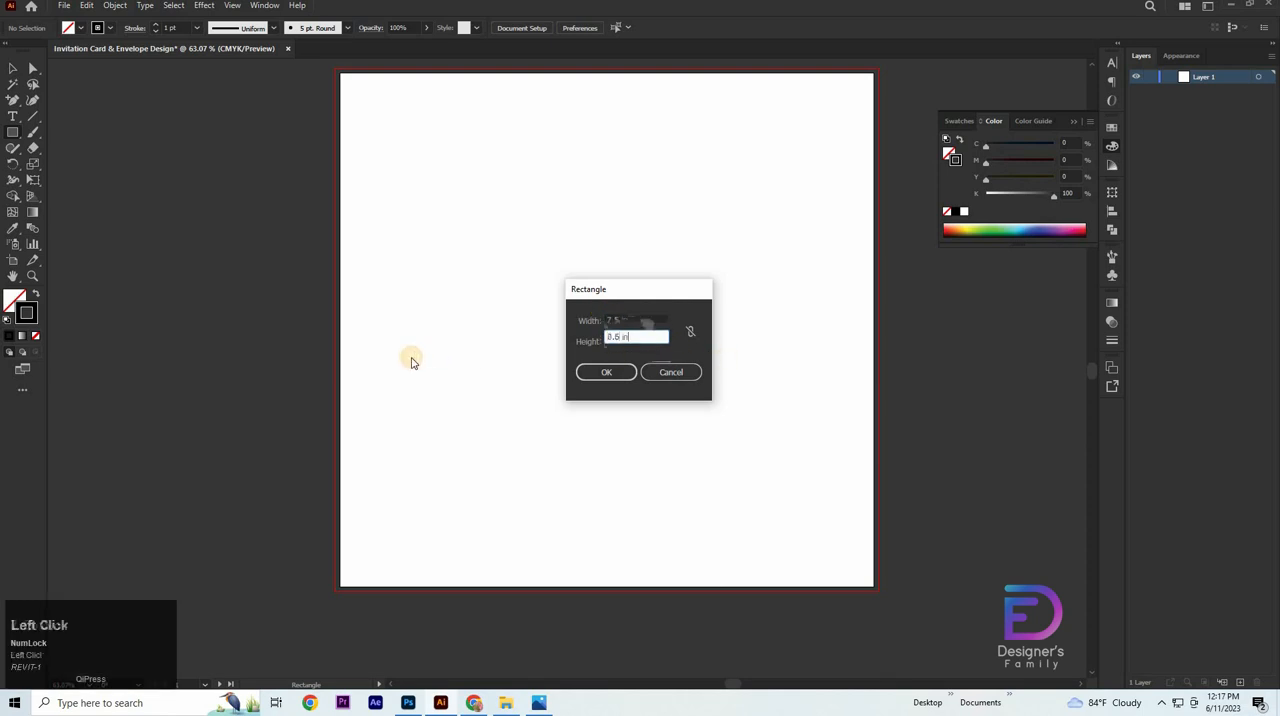
pyautogui.click(607, 377)
pyautogui.click(570, 27)
pyautogui.click(626, 27)
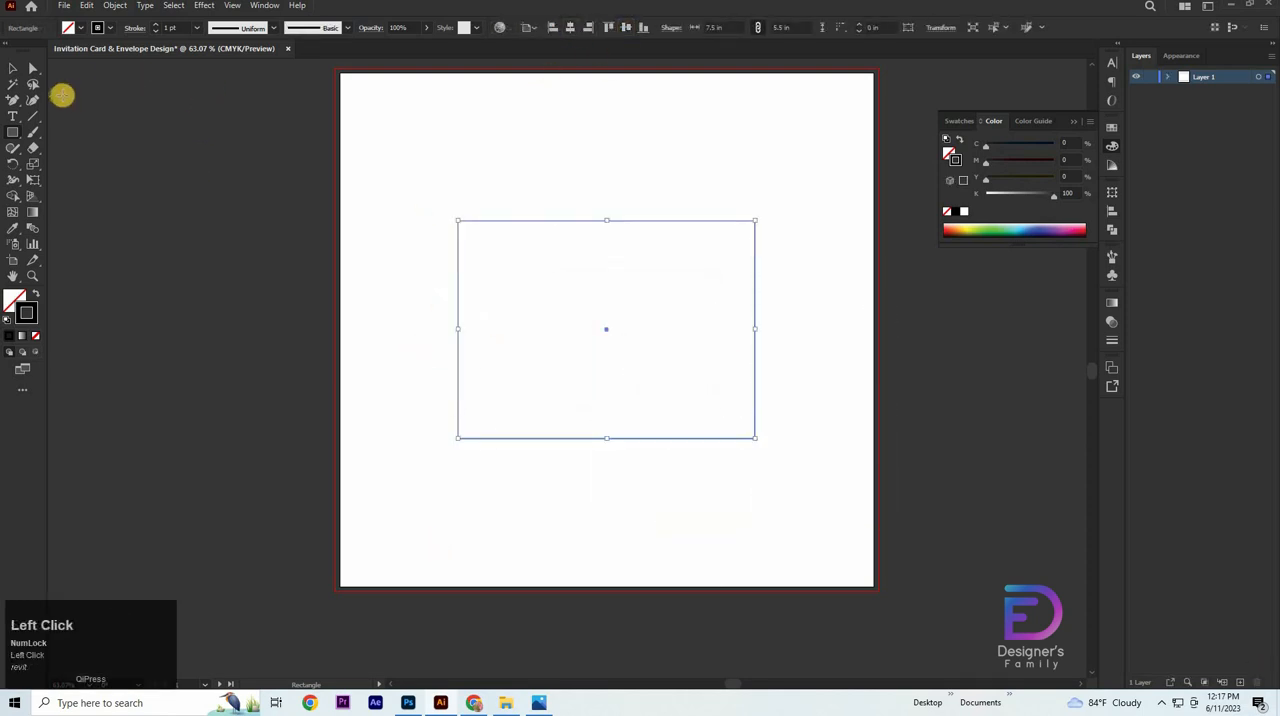
# Duplicate the rectangle directly below the original and set the copy's height to 3 in, keeping its top edge fixed
pyautogui.click(12, 68)
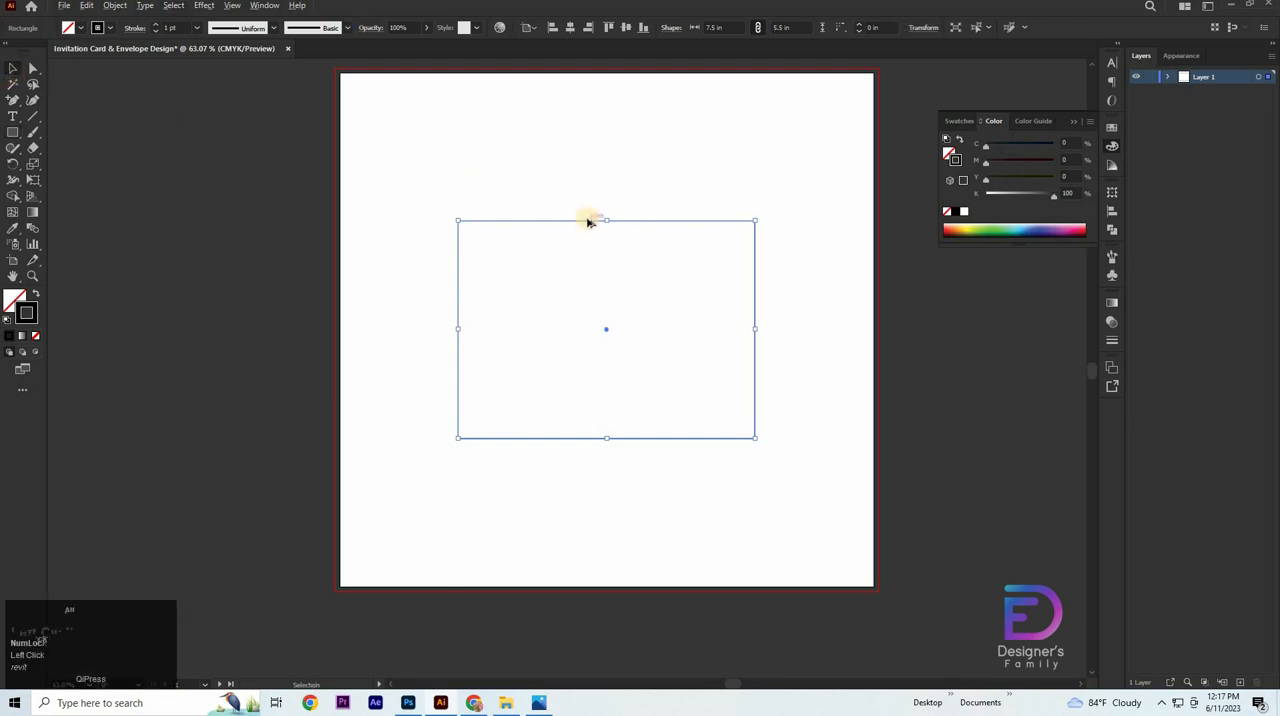
pyautogui.moveTo(589, 222); pyautogui.dragTo(576, 437)
pyautogui.moveTo(1131, 406); pyautogui.dragTo(1123, 245)
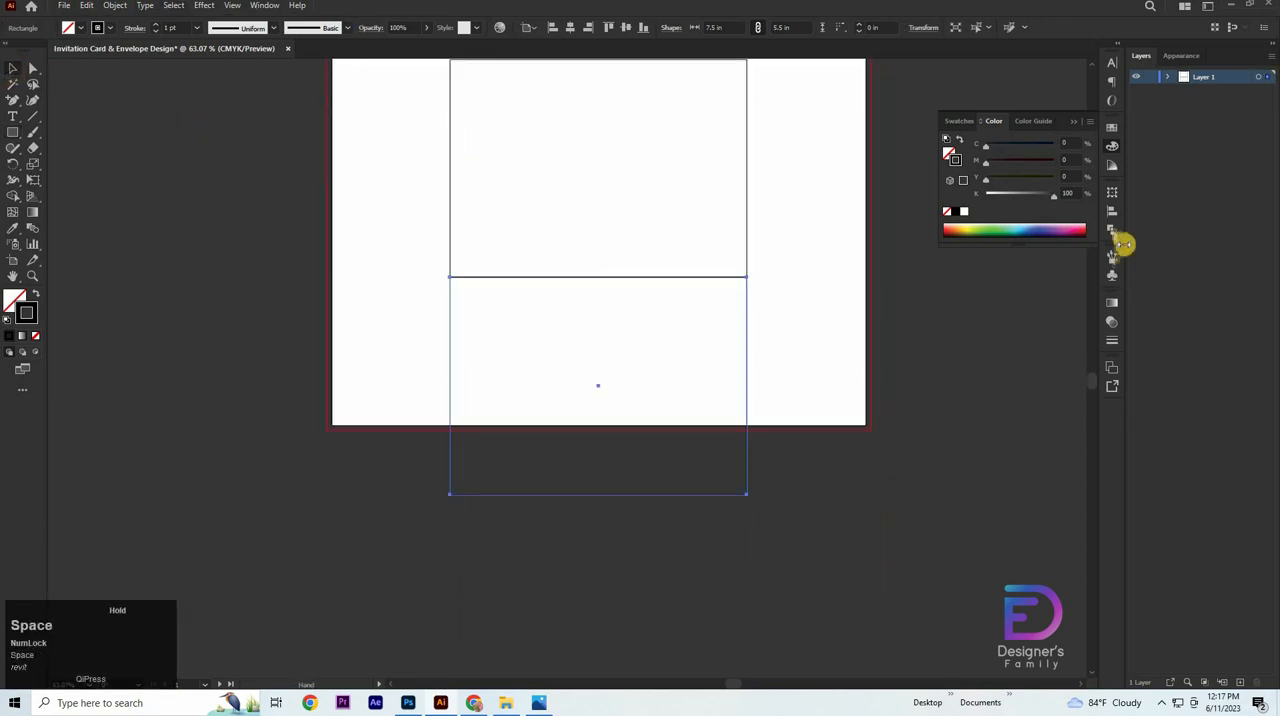
pyautogui.click(1112, 191)
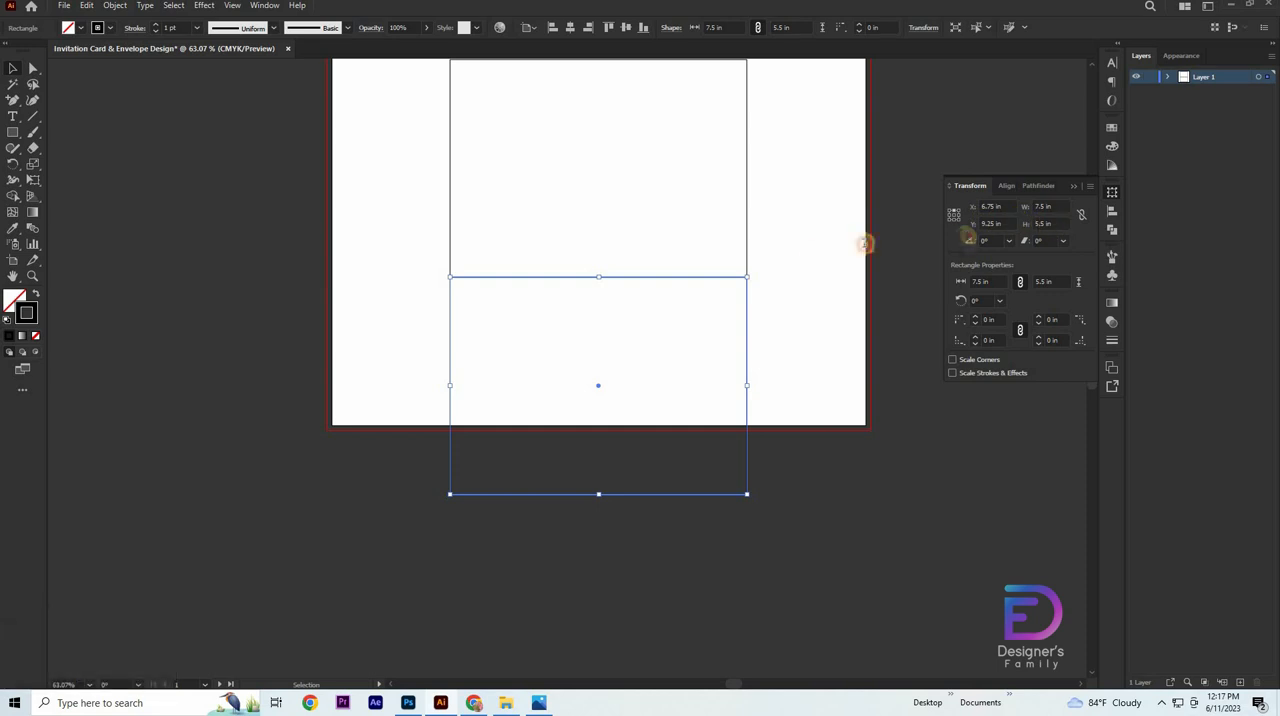
pyautogui.write('3')
pyautogui.press('Return')
pyautogui.moveTo(583, 371); pyautogui.dragTo(591, 549)
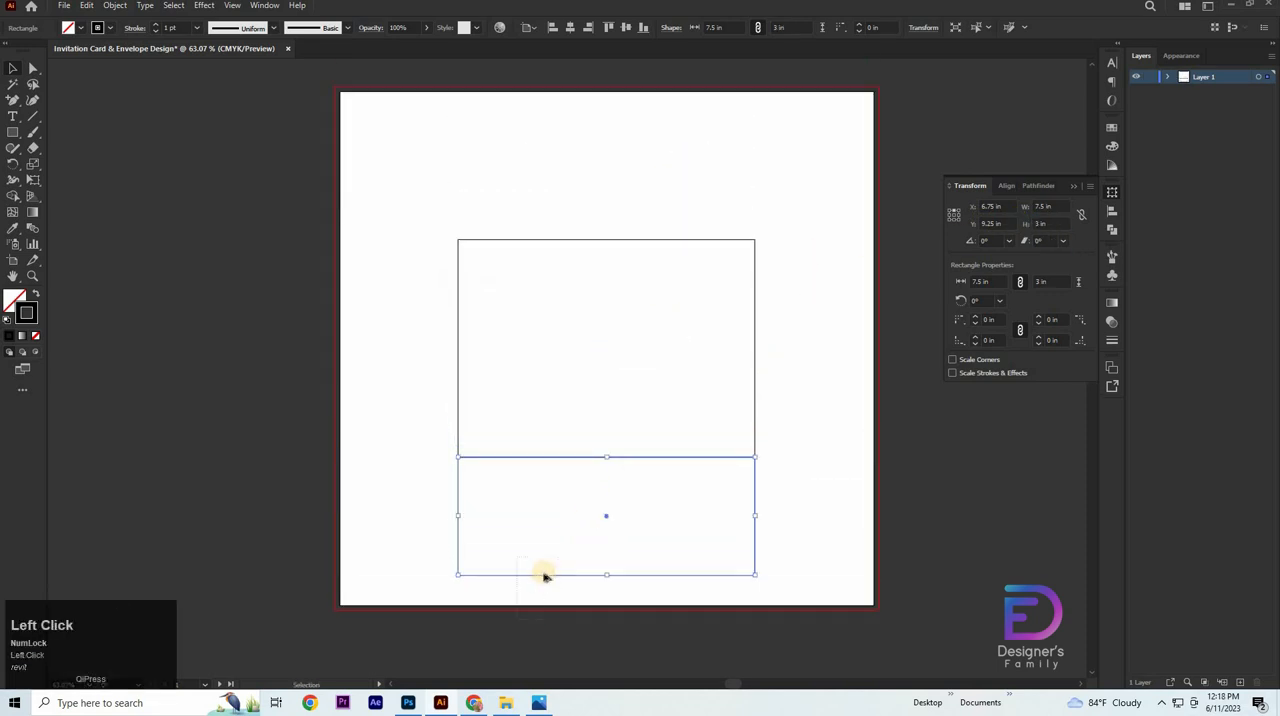
pyautogui.moveTo(540, 247); pyautogui.dragTo(541, 241)
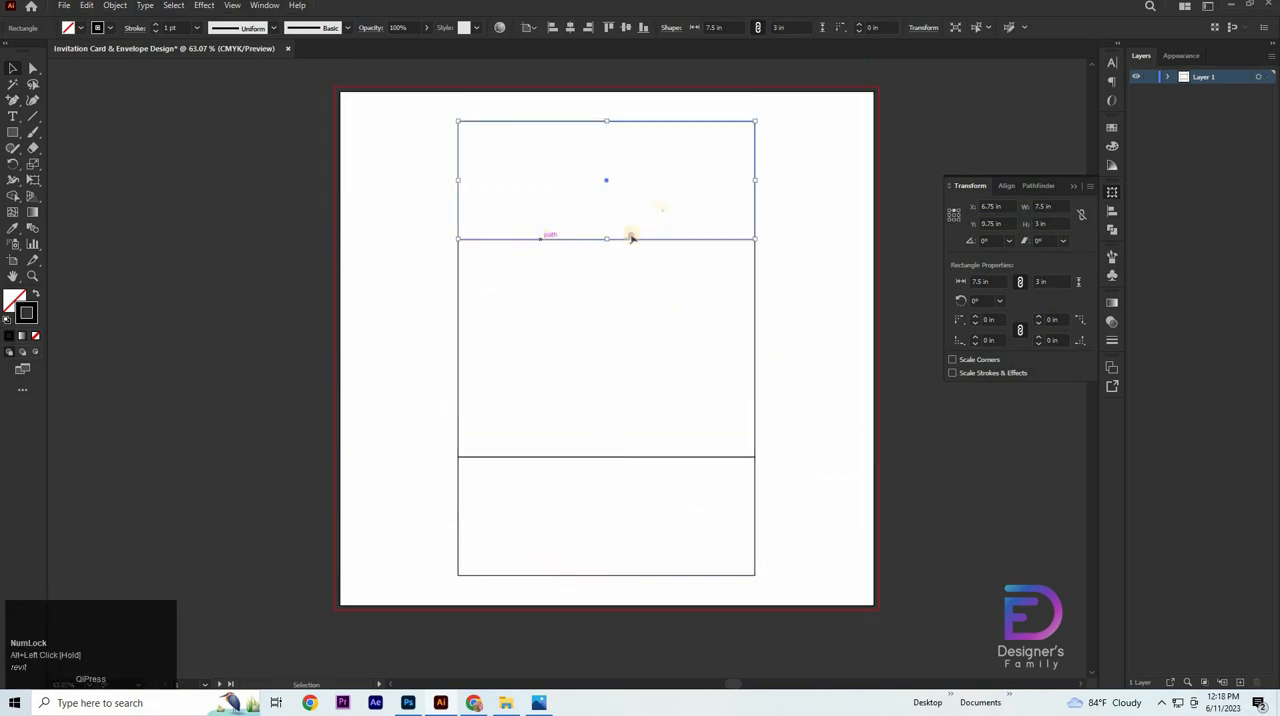
pyautogui.press('Delete')
# Duplicate the central rectangle directly above itself and set the copy's height to 4.5 in, keeping its bottom edge fixed
pyautogui.click(646, 240)
pyautogui.moveTo(646, 408); pyautogui.dragTo(638, 293)
pyautogui.click(958, 218)
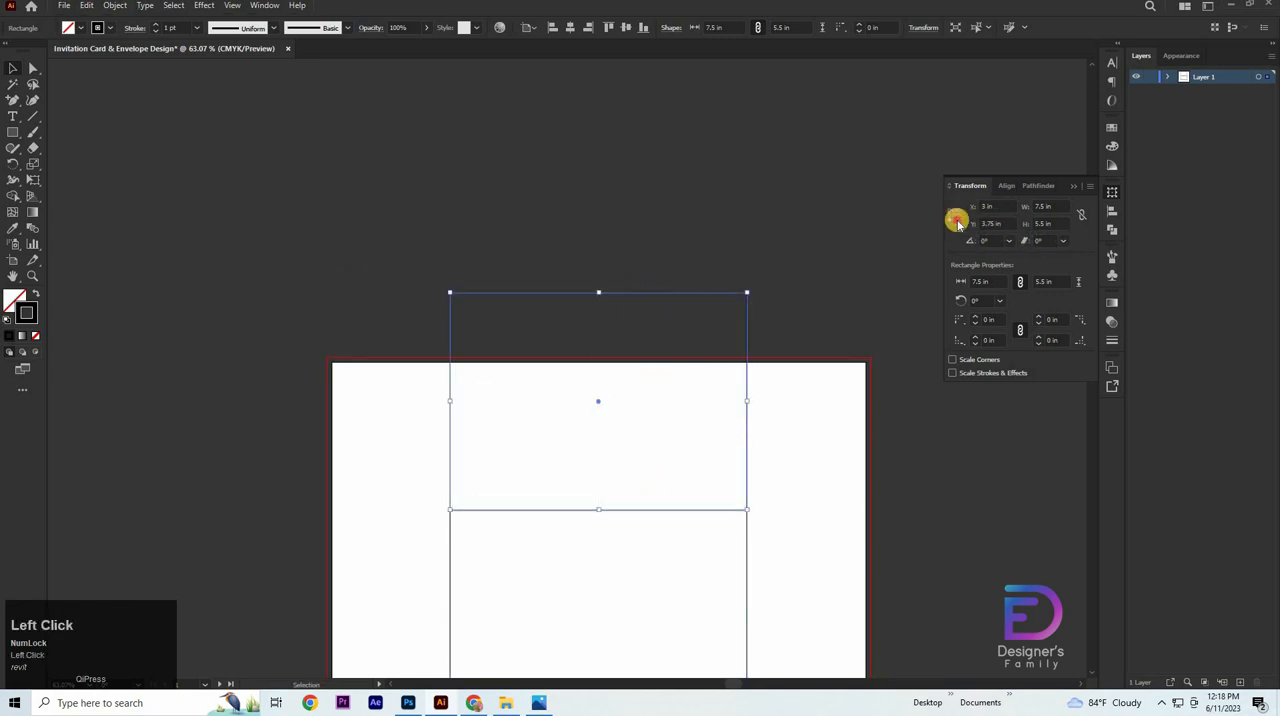
pyautogui.click(1050, 223)
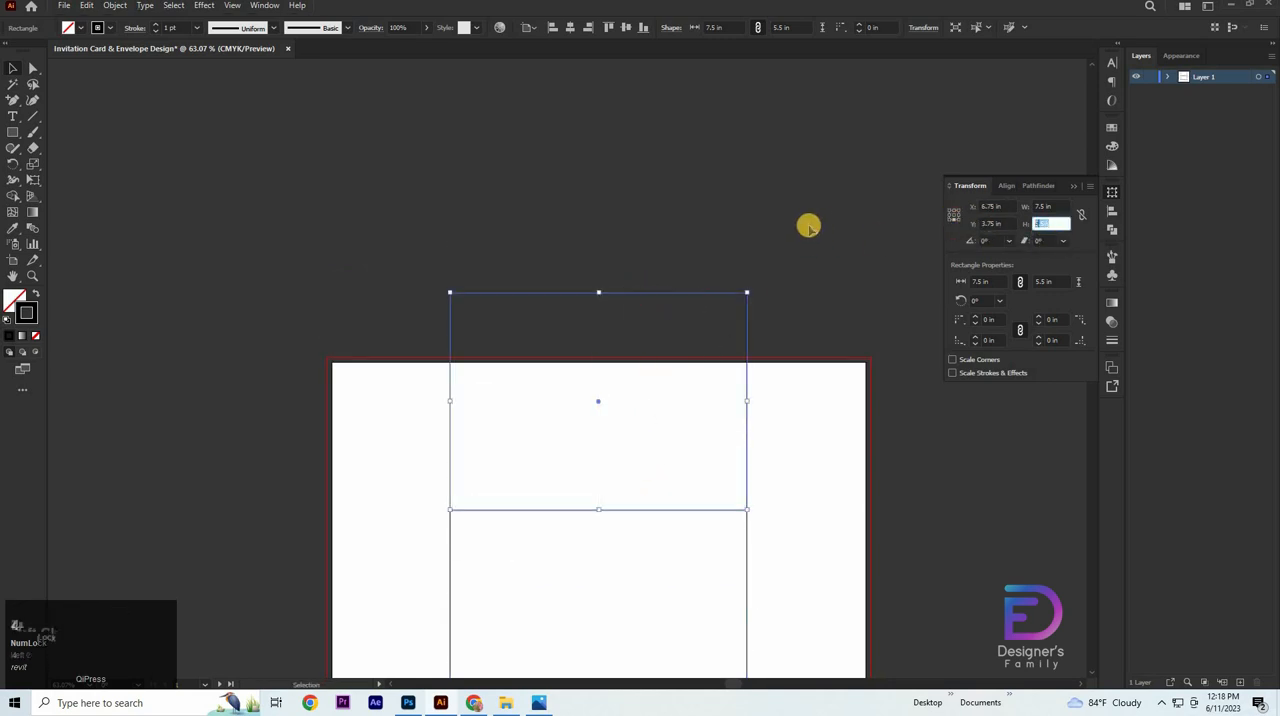
pyautogui.write('4.25')
pyautogui.press('Return')
# Duplicate the central rectangle so the copy sits flush against its right edge
pyautogui.moveTo(752, 562); pyautogui.dragTo(729, 183)
pyautogui.click(721, 248)
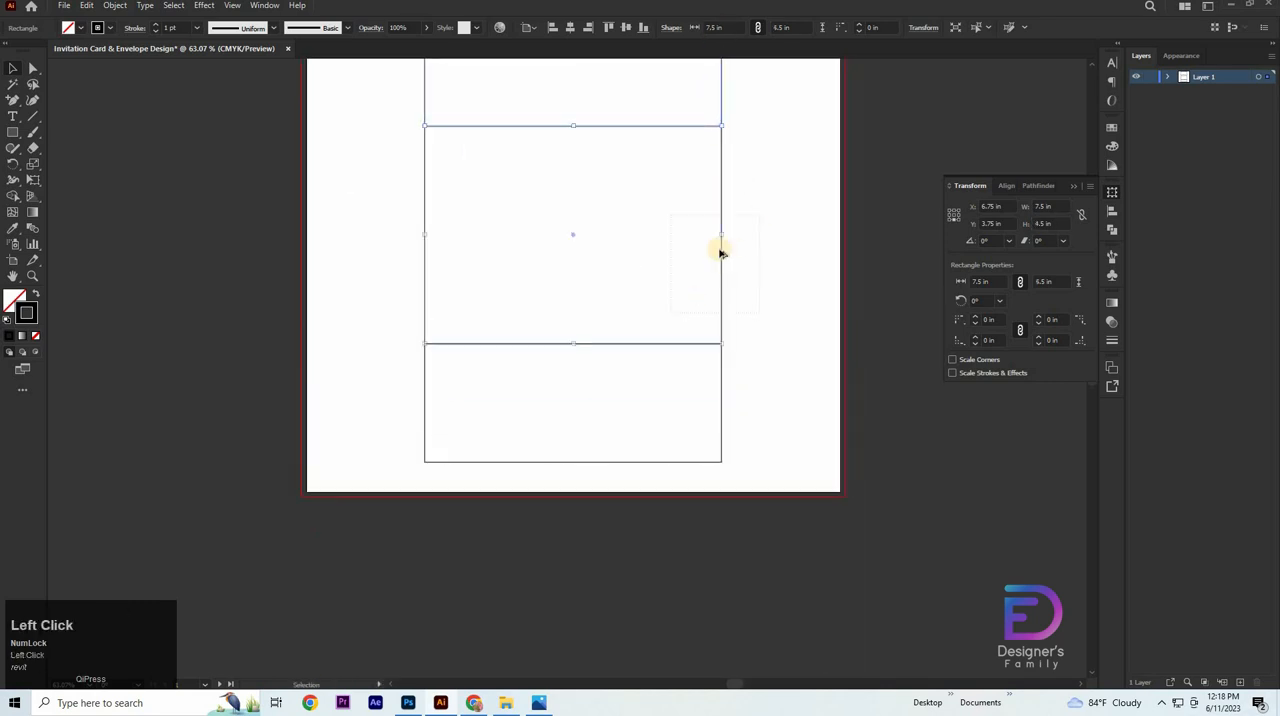
pyautogui.moveTo(721, 246); pyautogui.dragTo(1083, 178)
pyautogui.moveTo(868, 216); pyautogui.dragTo(772, 280)
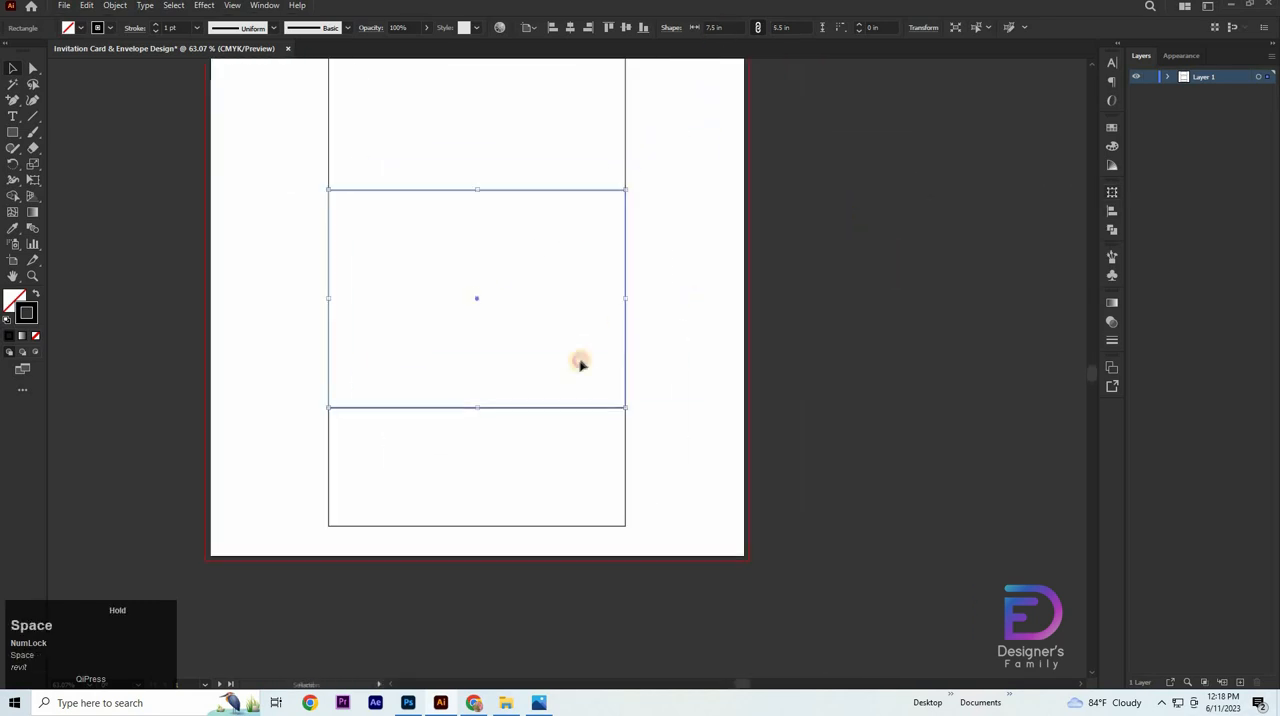
pyautogui.moveTo(626, 357); pyautogui.dragTo(923, 357)
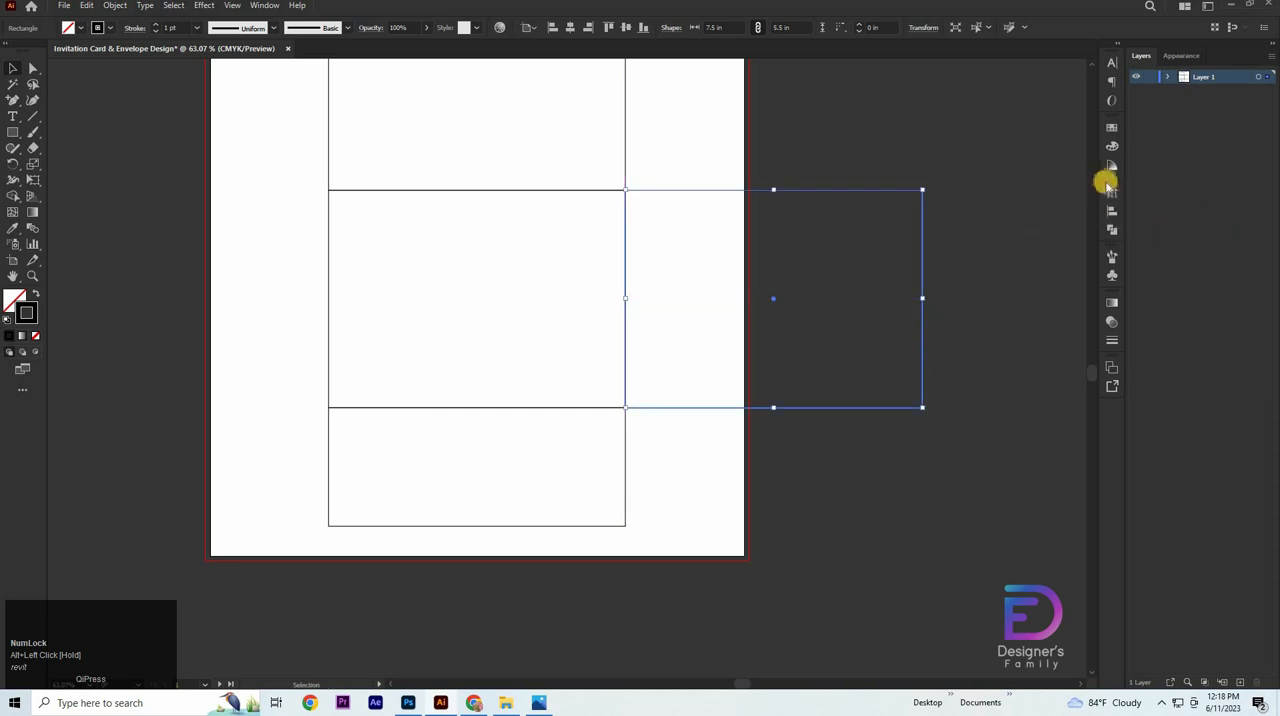
pyautogui.moveTo(1109, 188); pyautogui.dragTo(1118, 190)
pyautogui.moveTo(1058, 217); pyautogui.dragTo(970, 240)
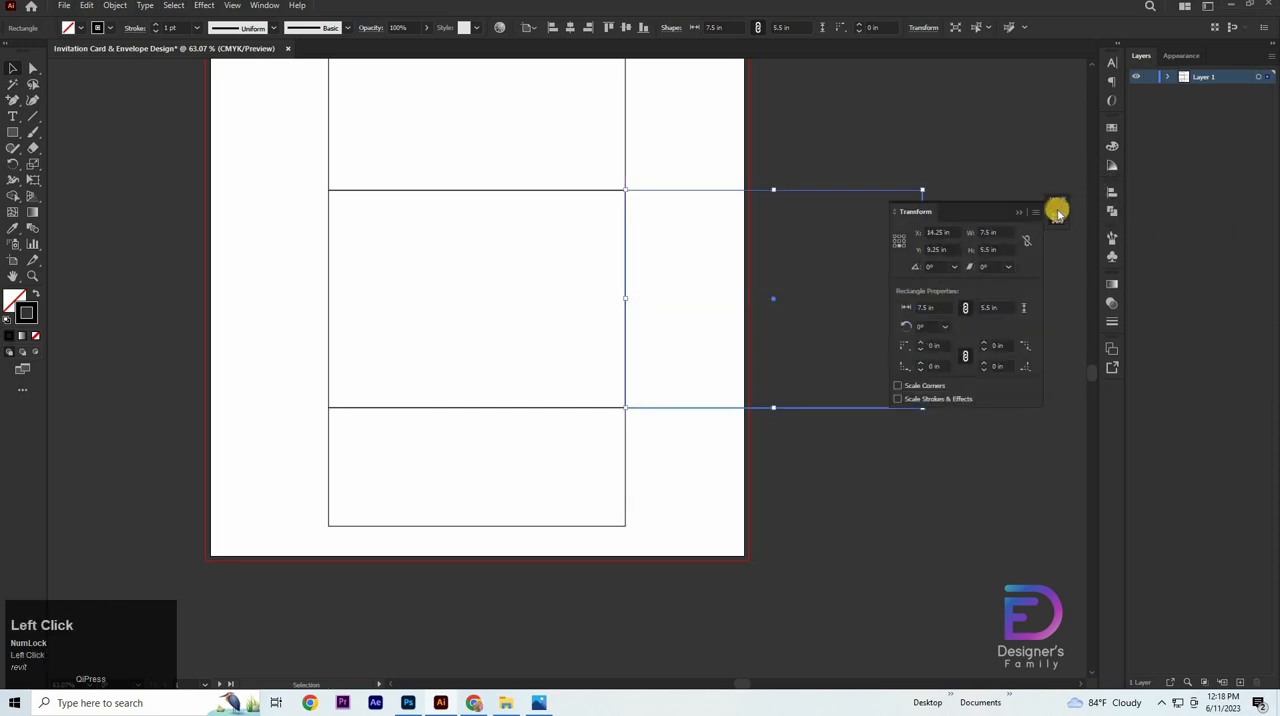
pyautogui.moveTo(1058, 214); pyautogui.dragTo(1111, 200)
# Set the right-hand copy's width to 3 in, keeping its left edge fixed
pyautogui.click(1111, 209)
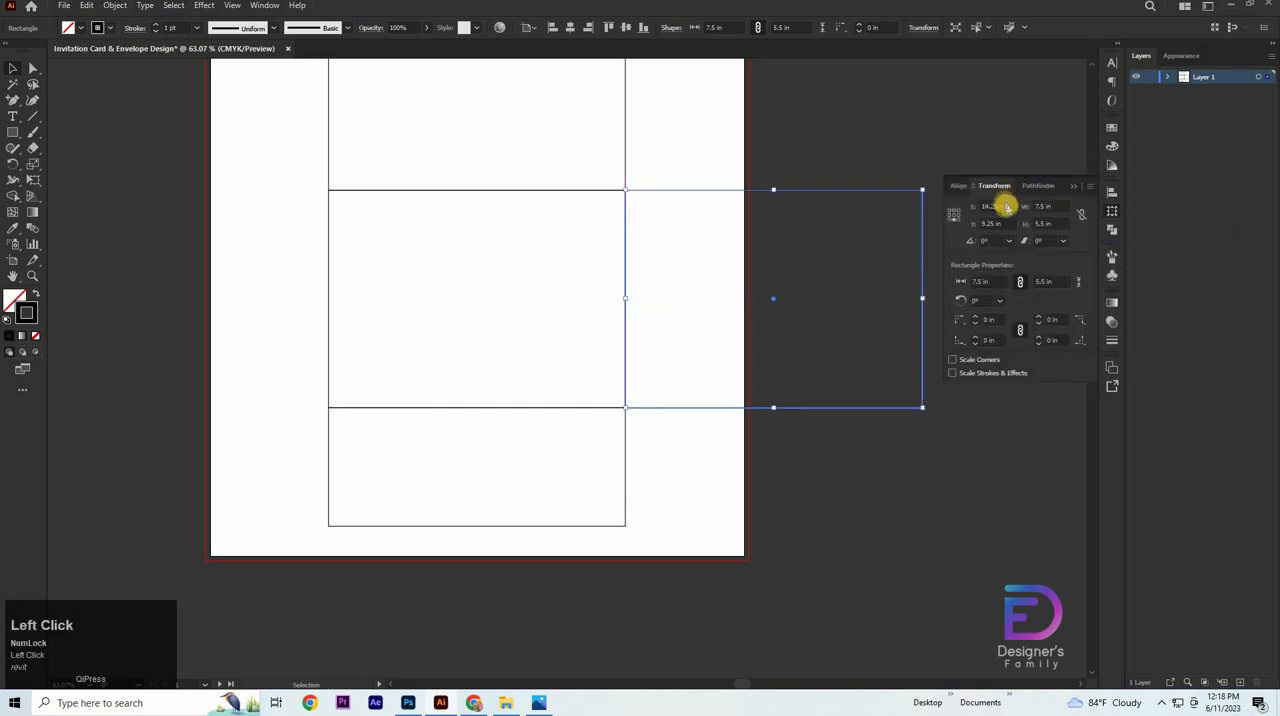
pyautogui.click(949, 210)
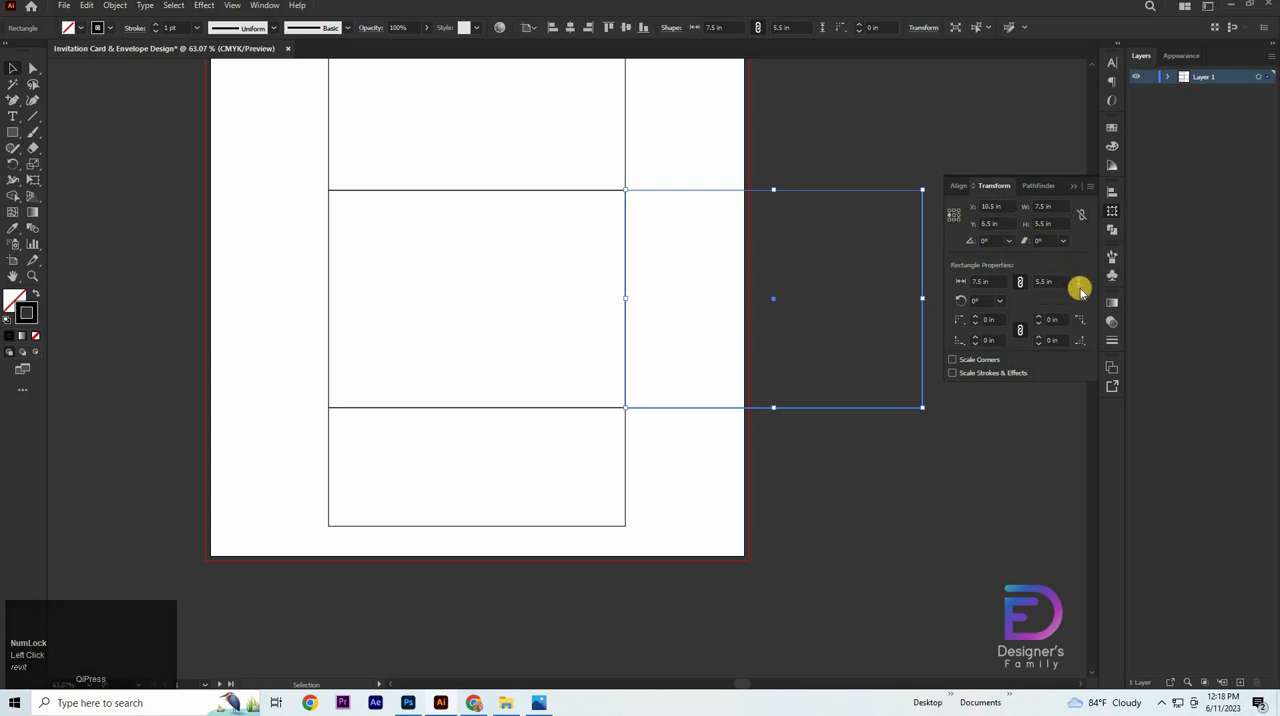
pyautogui.click(1052, 205)
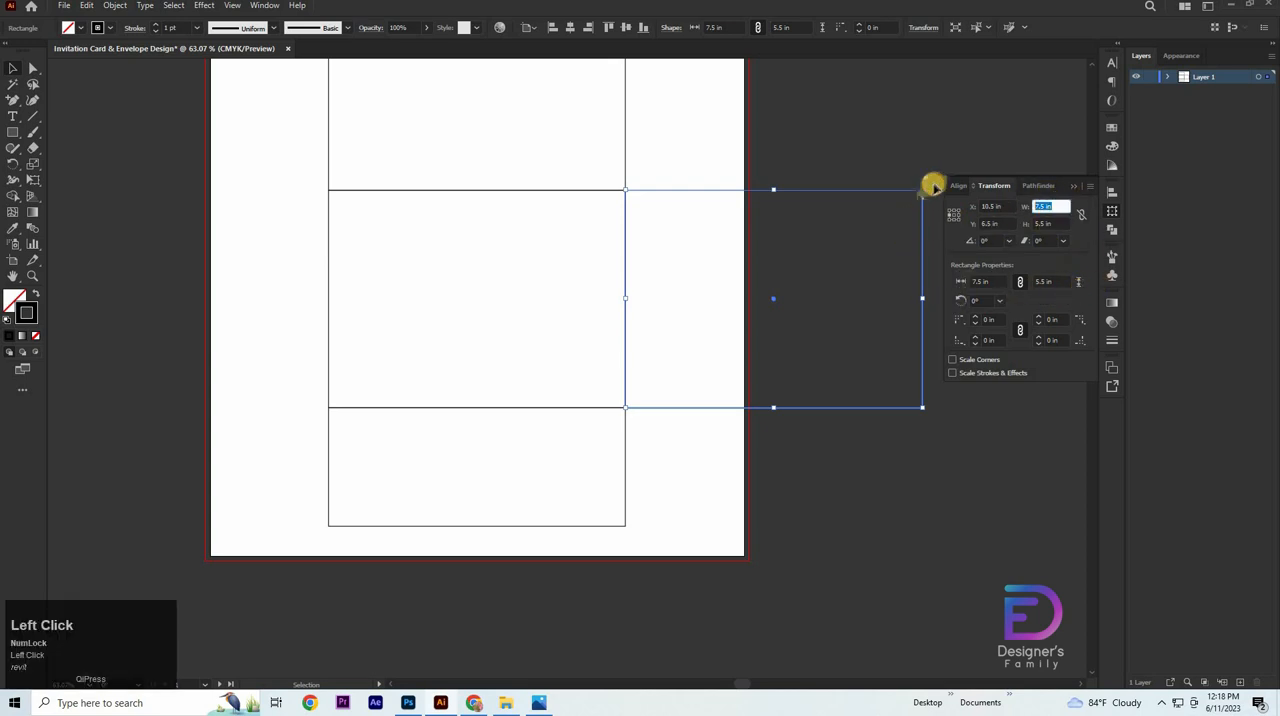
pyautogui.write('3')
pyautogui.press('Return')
# Copy the 3 in side flap to the central rectangle's left side, then place copies inside it against the left and right edges
pyautogui.click(746, 342)
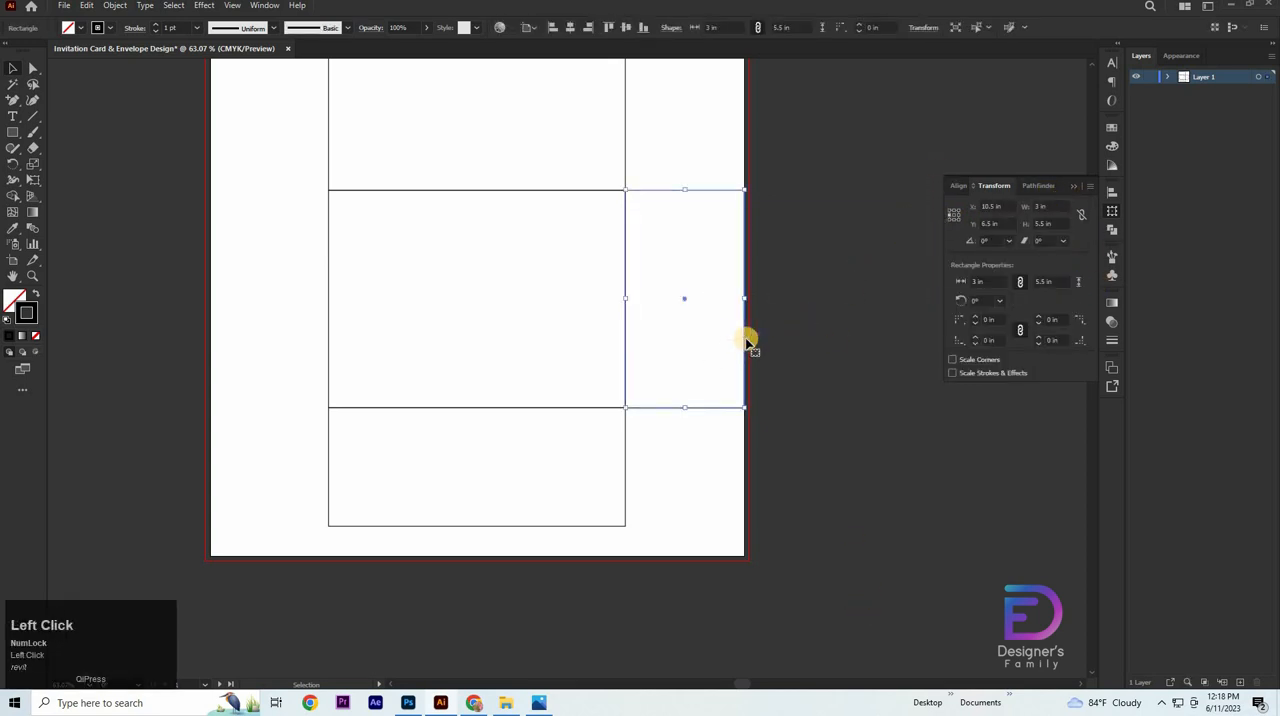
pyautogui.moveTo(744, 345); pyautogui.dragTo(331, 340)
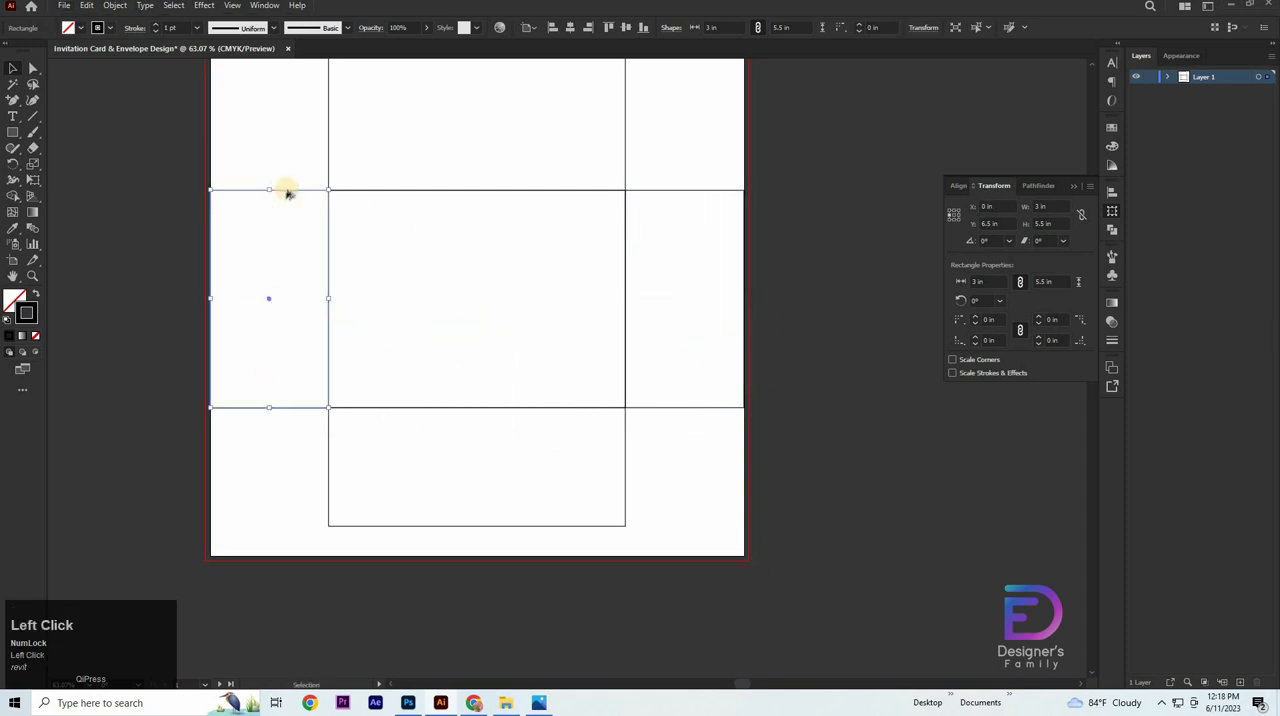
pyautogui.moveTo(285, 190); pyautogui.dragTo(402, 205)
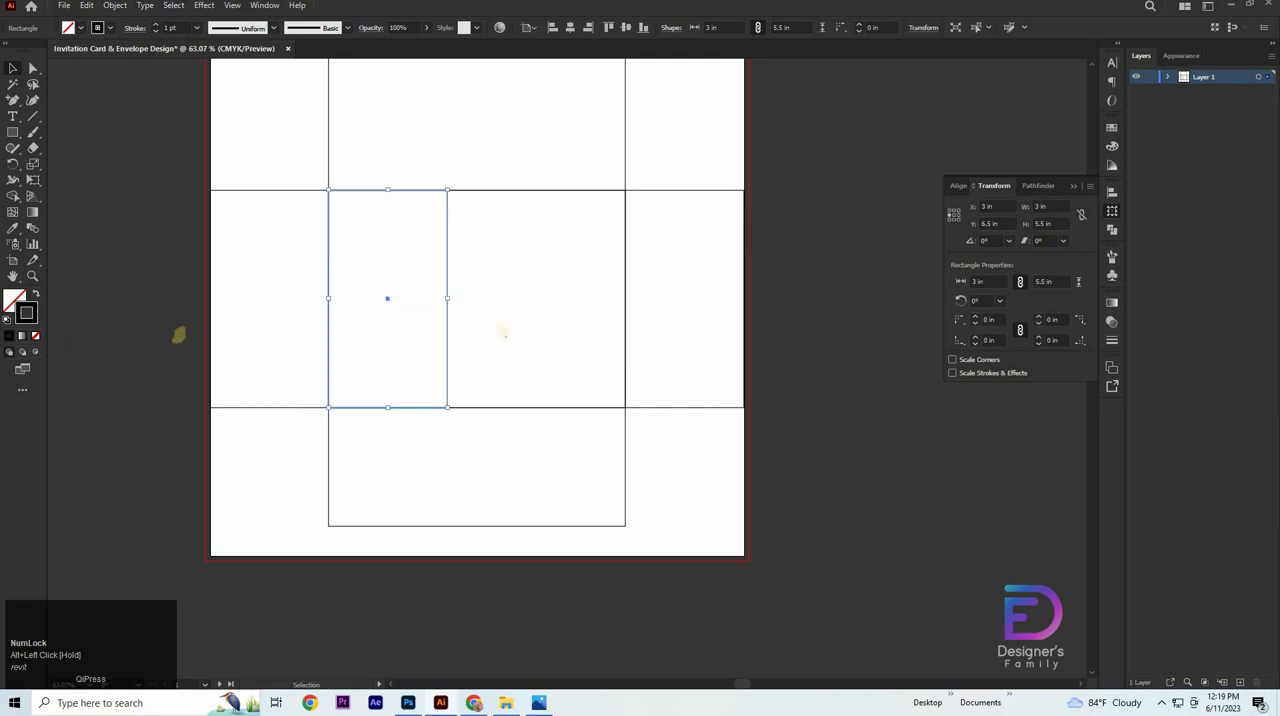
pyautogui.moveTo(449, 321); pyautogui.dragTo(627, 308)
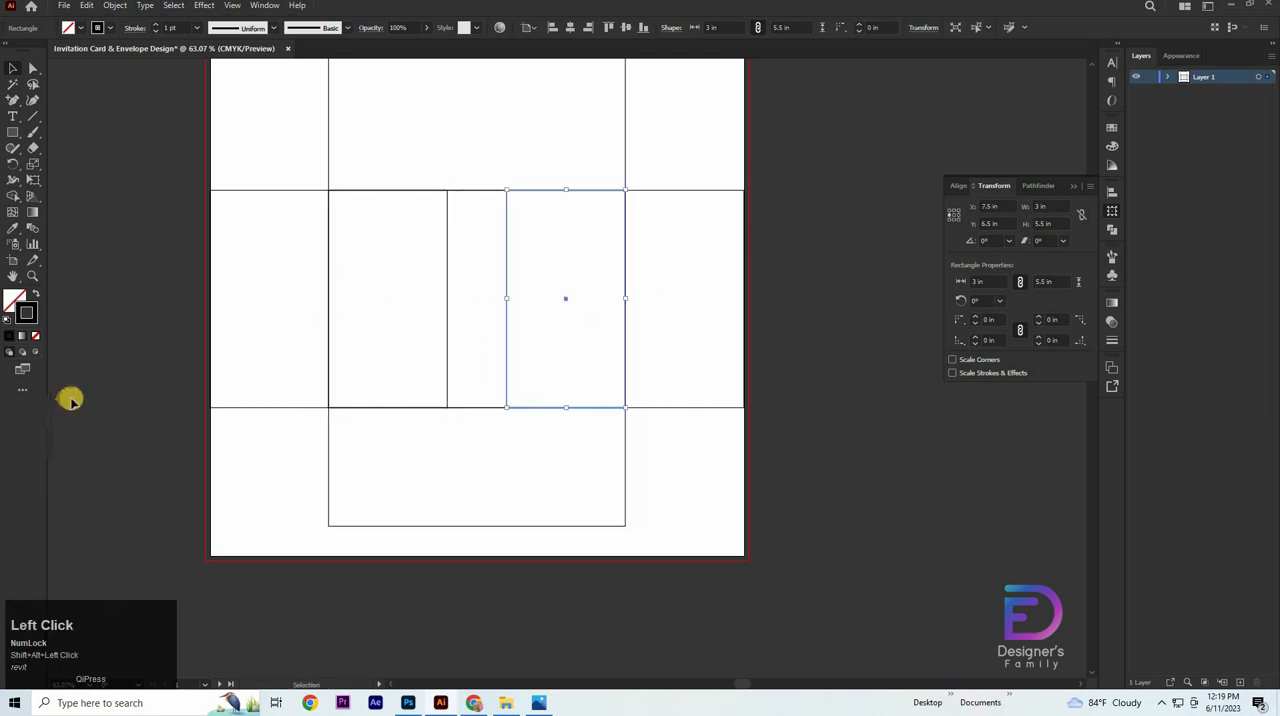
# Show the rulers and place vertical guides at the facing edges of the two flap copies inside the central rectangle
pyautogui.hotkey('ctrl', 'r')
pyautogui.moveTo(53, 405); pyautogui.dragTo(447, 425)
pyautogui.click(63, 502)
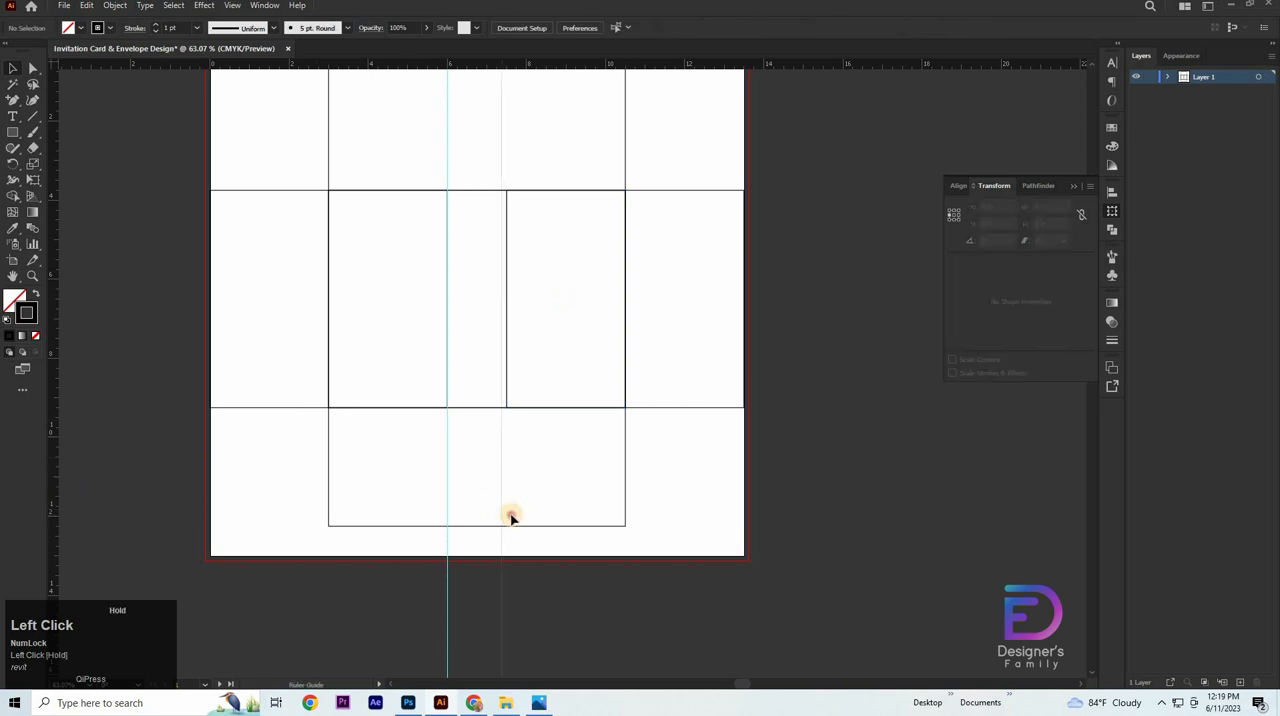
pyautogui.moveTo(507, 520); pyautogui.dragTo(900, 520)
# Unlock the guides and nudge the second vertical guide left onto the edge of the right inner flap copy
pyautogui.moveTo(504, 360); pyautogui.dragTo(504, 602)
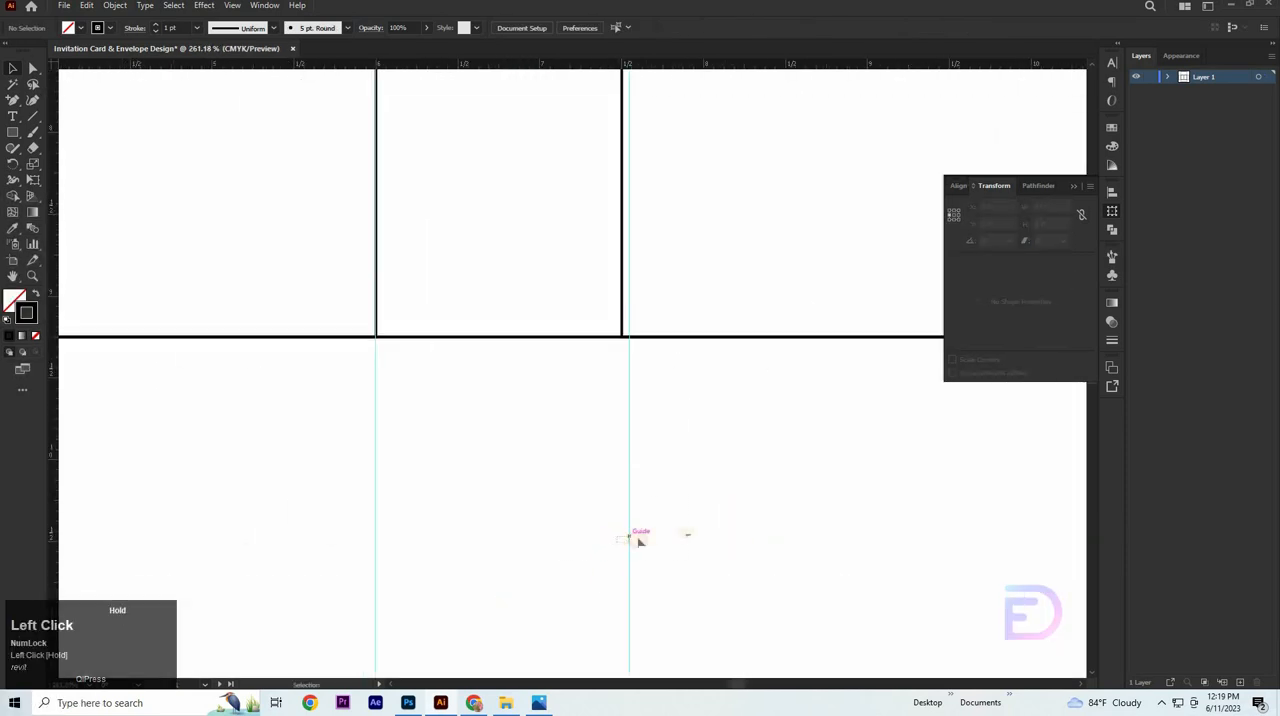
pyautogui.rightClick(629, 566)
pyautogui.click(700, 474)
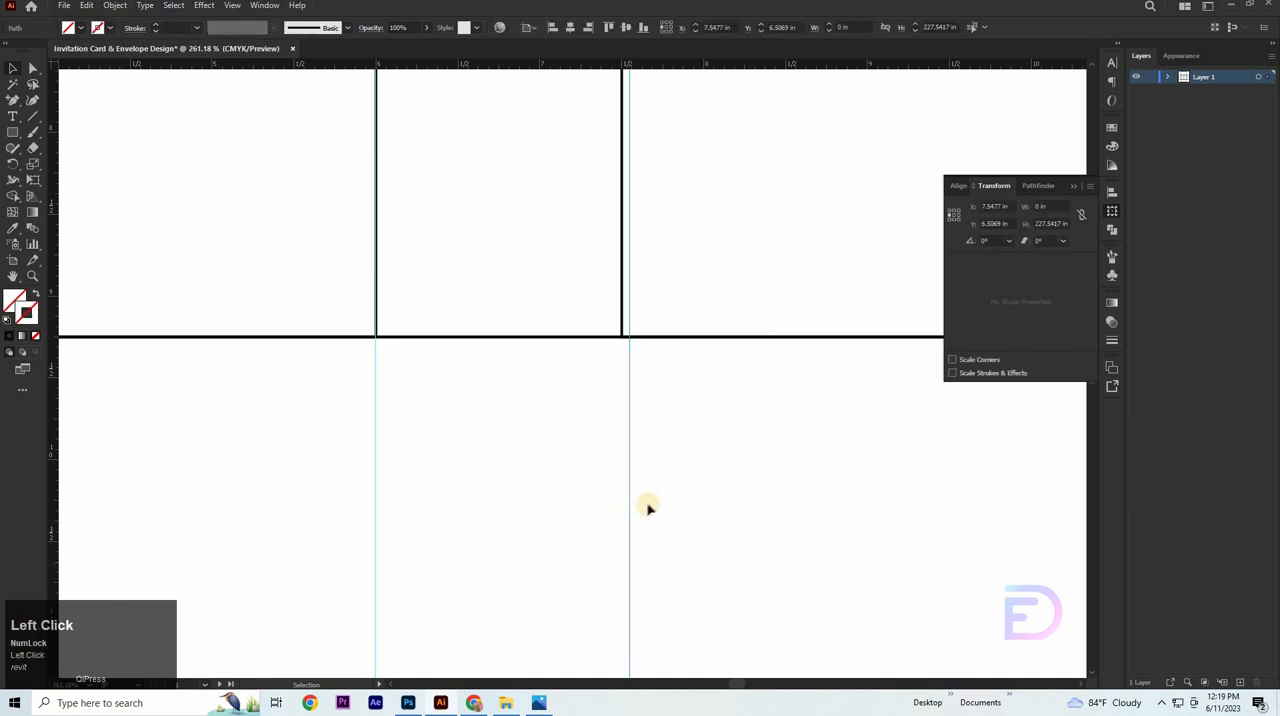
pyautogui.press('Left')
pyautogui.press('Left')
# Place vertical guides along the left and right edges of the envelope's central rectangle
pyautogui.moveTo(815, 437); pyautogui.dragTo(54, 551)
pyautogui.moveTo(527, 512); pyautogui.dragTo(528, 512)
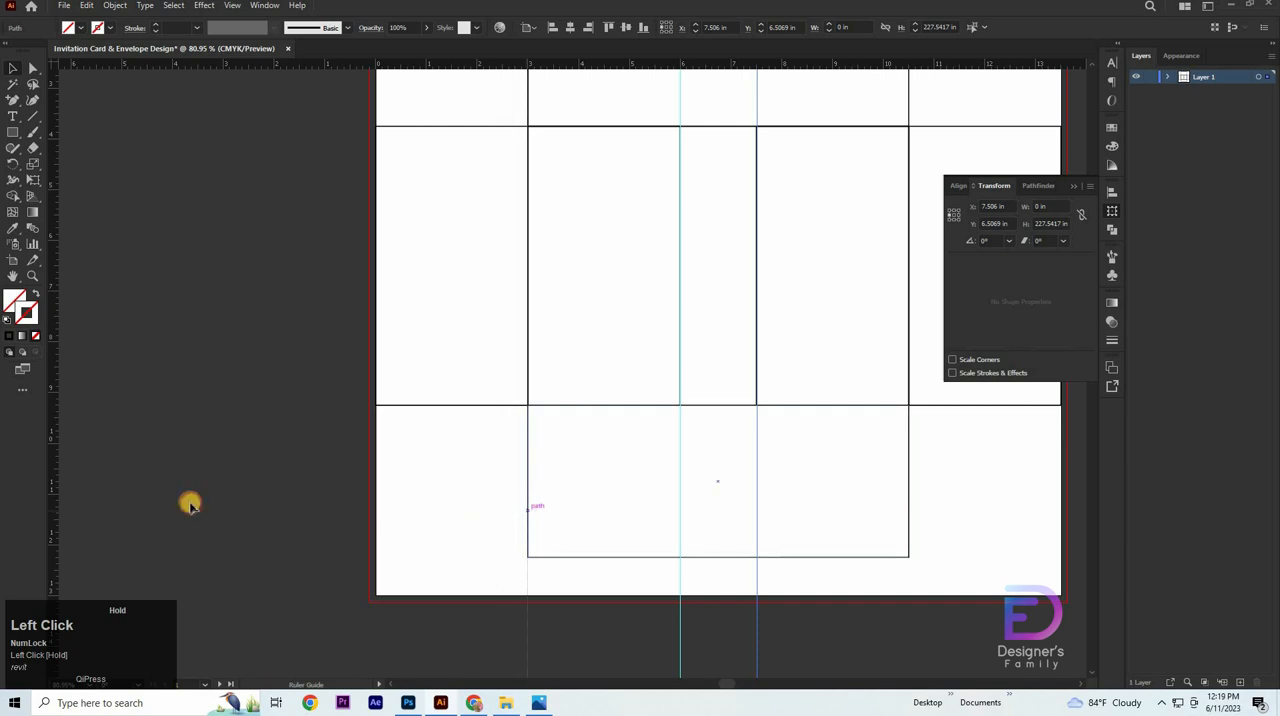
pyautogui.moveTo(888, 520); pyautogui.dragTo(909, 516)
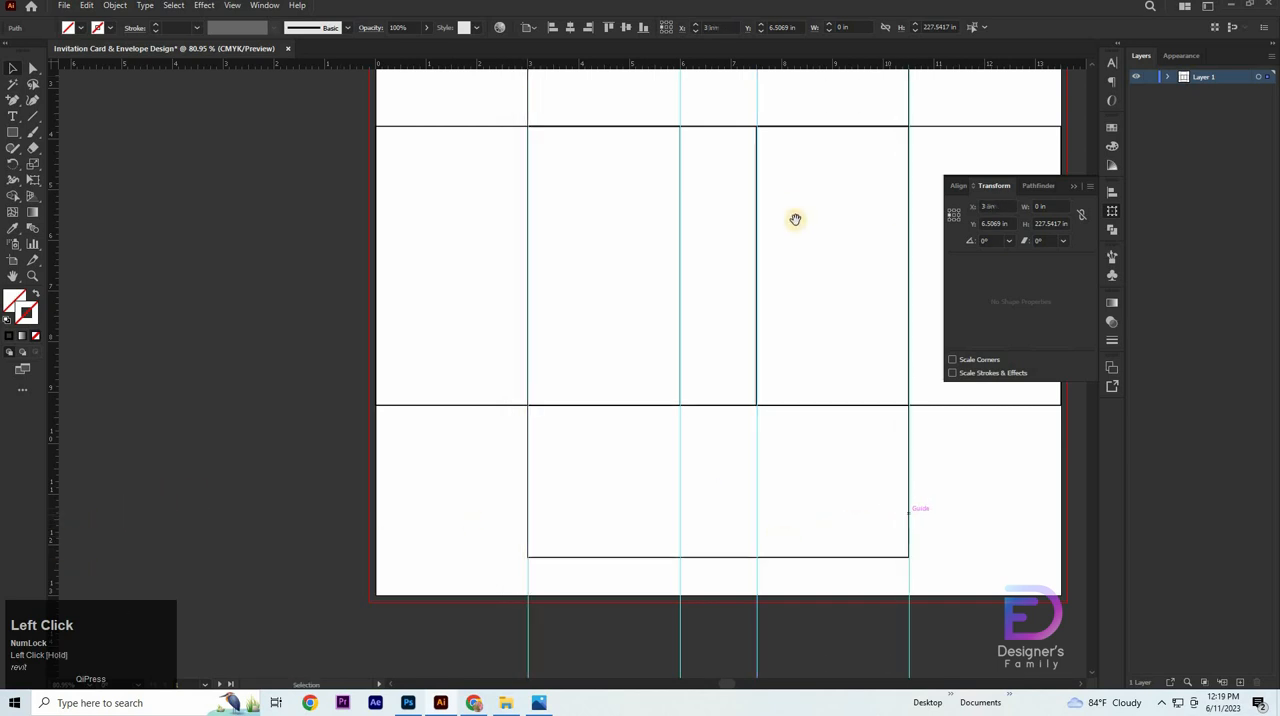
# Place horizontal guides along the central rectangle's upper and lower edges, at 3.75 in and 9.25 in
pyautogui.moveTo(794, 220); pyautogui.dragTo(785, 388)
pyautogui.moveTo(873, 62); pyautogui.dragTo(886, 296)
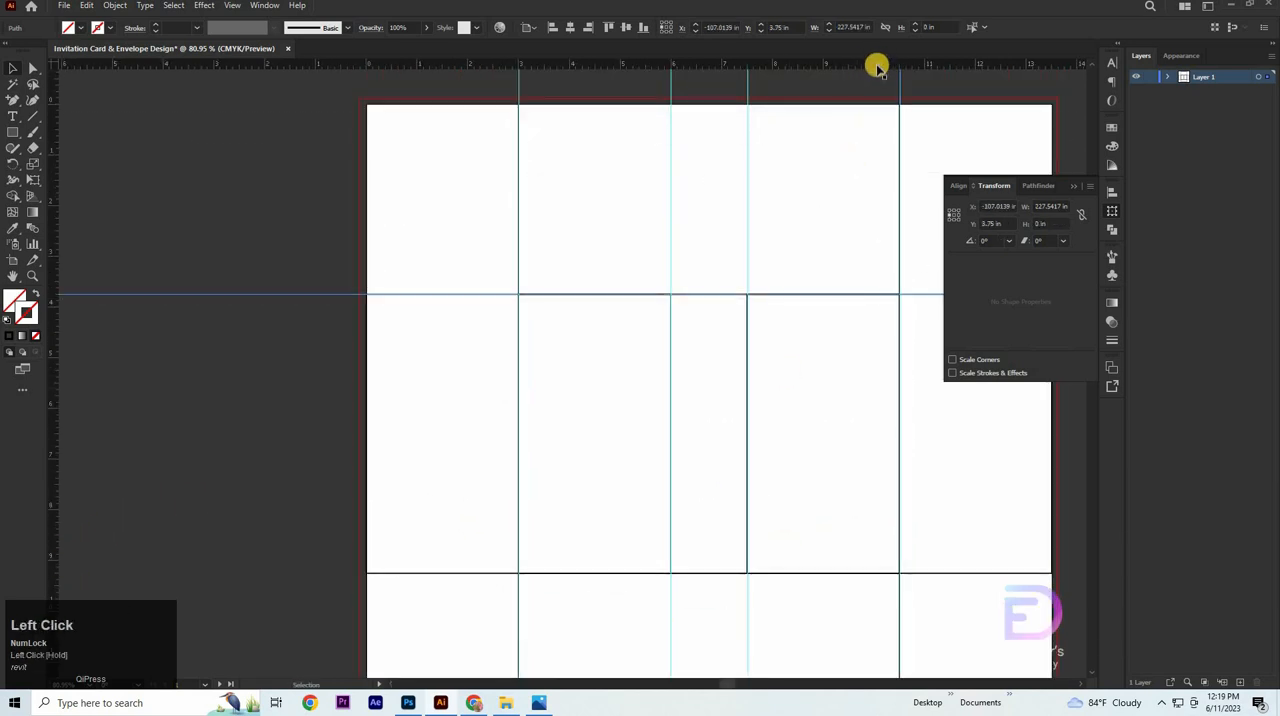
pyautogui.moveTo(900, 590); pyautogui.dragTo(908, 575)
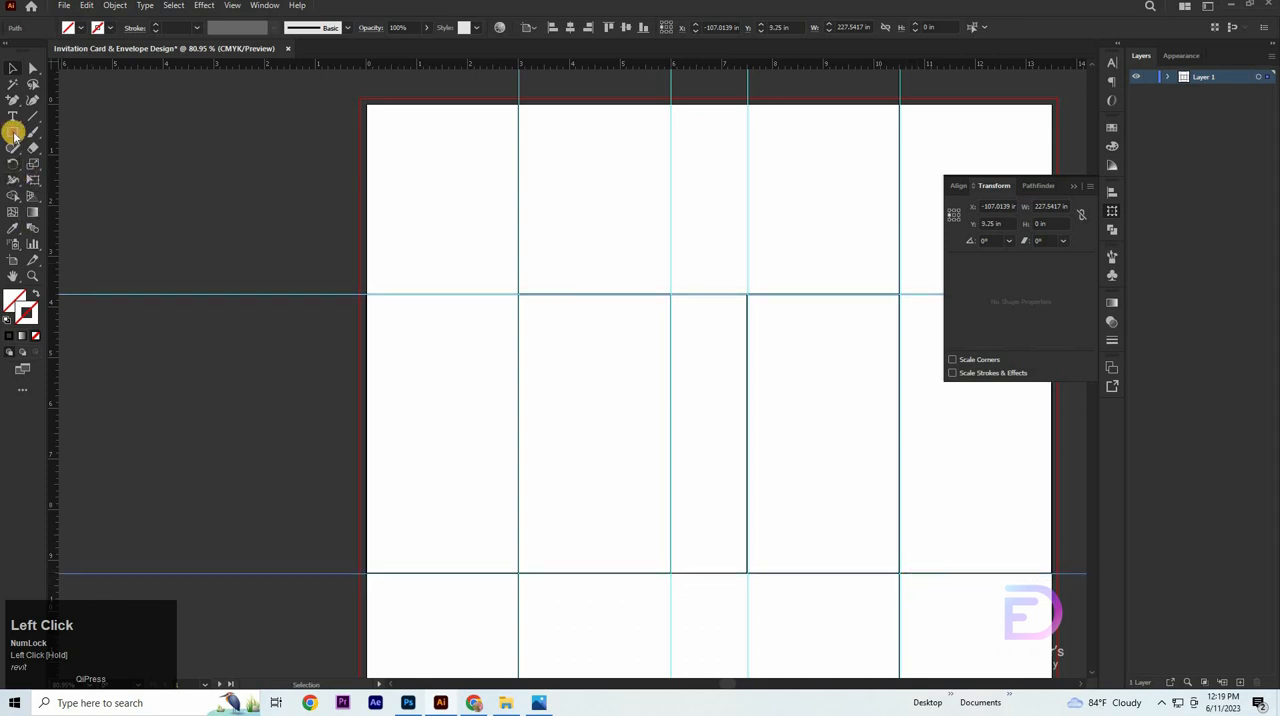
# Create a rectangle 0.6 in wide and 0.6 in high in the area above the left side flap
pyautogui.click(480, 216)
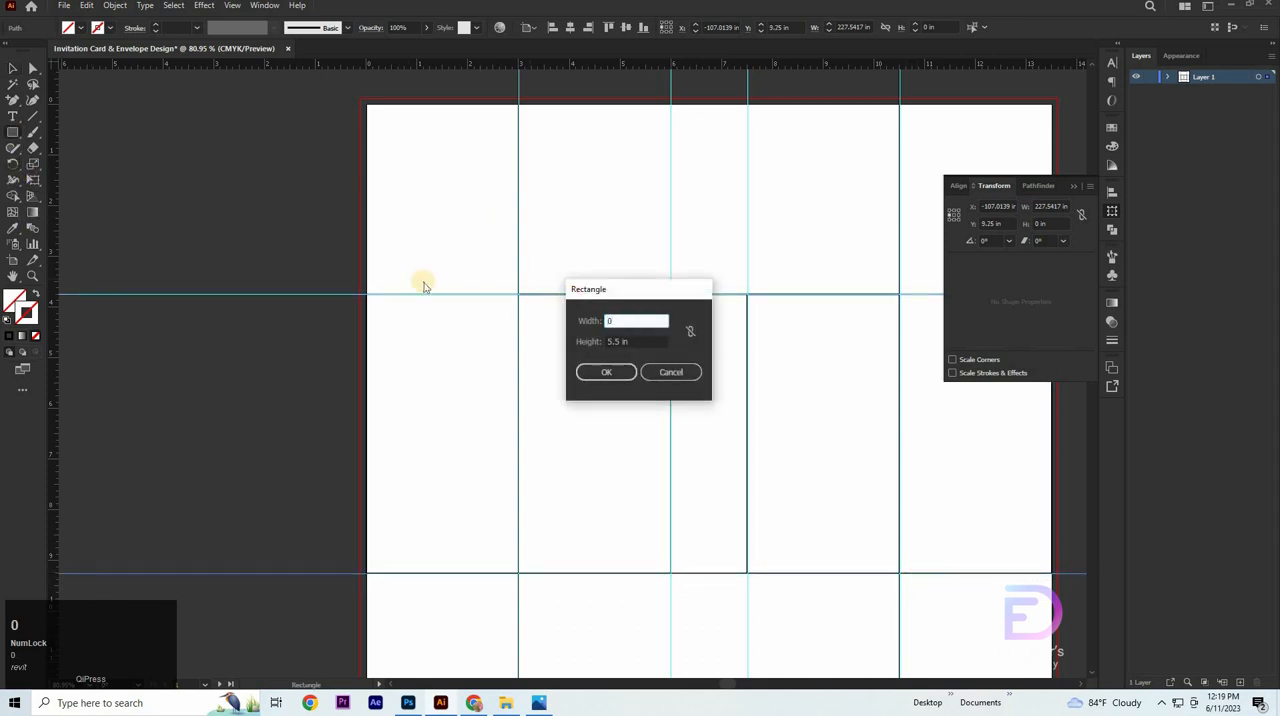
pyautogui.press('Tab')
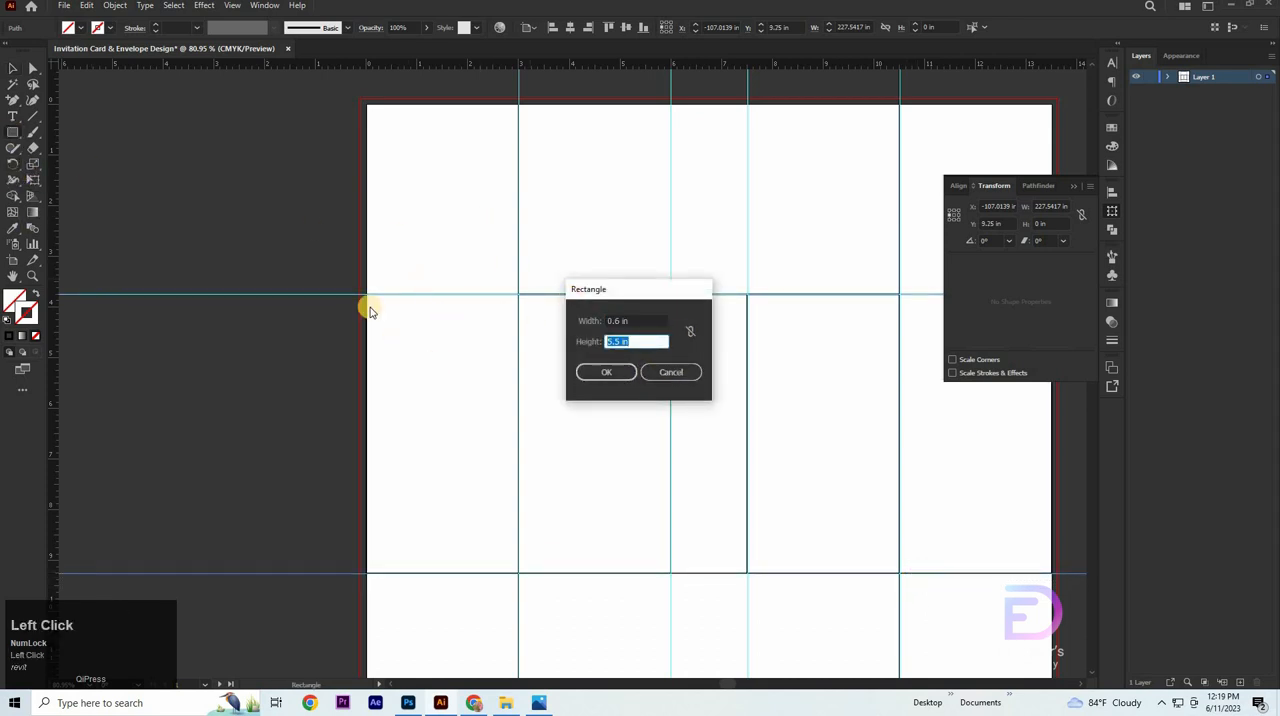
pyautogui.write('0.6')
pyautogui.press('Return')
# Fill the 0.6 in square with black and snap it diagonally outside the central rectangle's upper-left corner guides
pyautogui.doubleClick(15, 300)
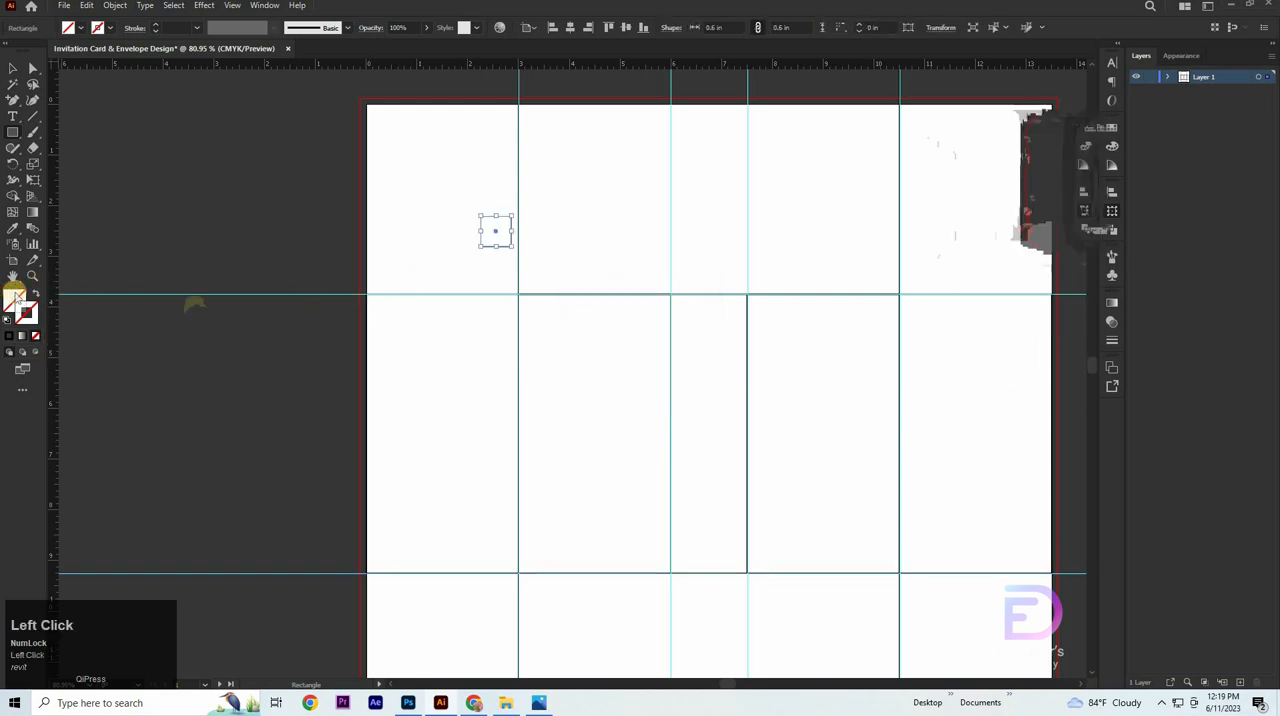
pyautogui.click(768, 264)
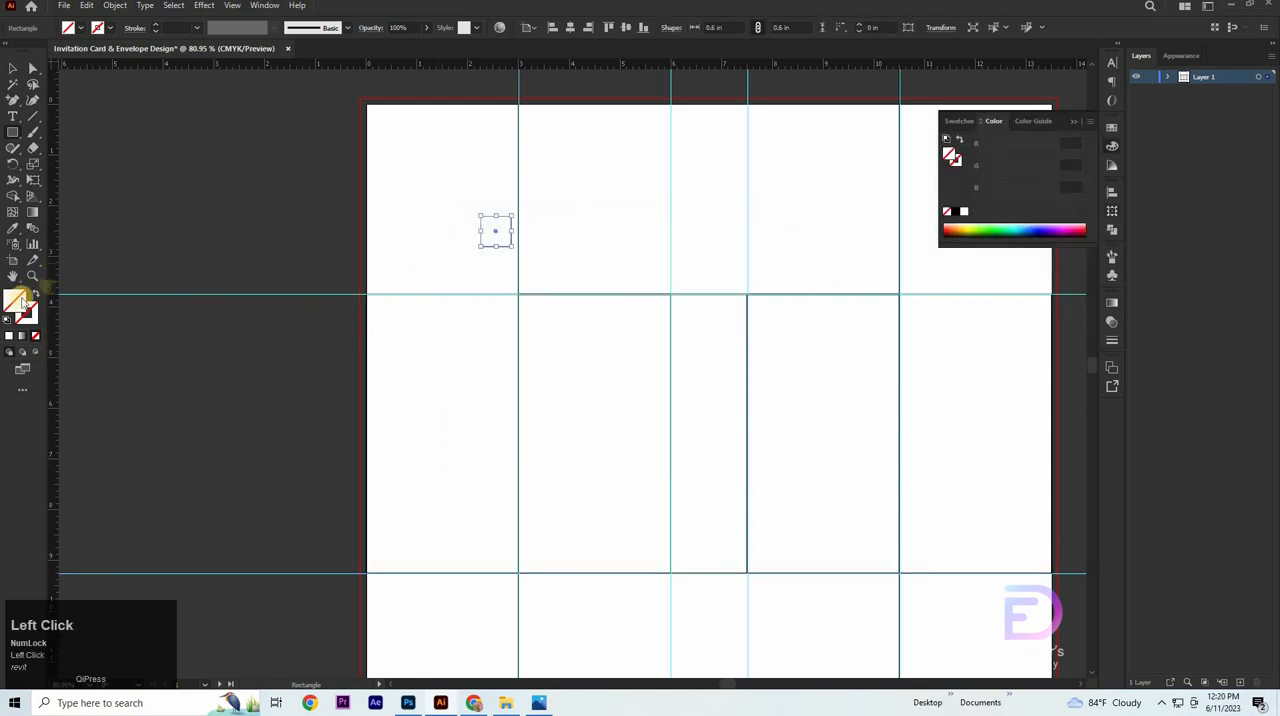
pyautogui.click(67, 27)
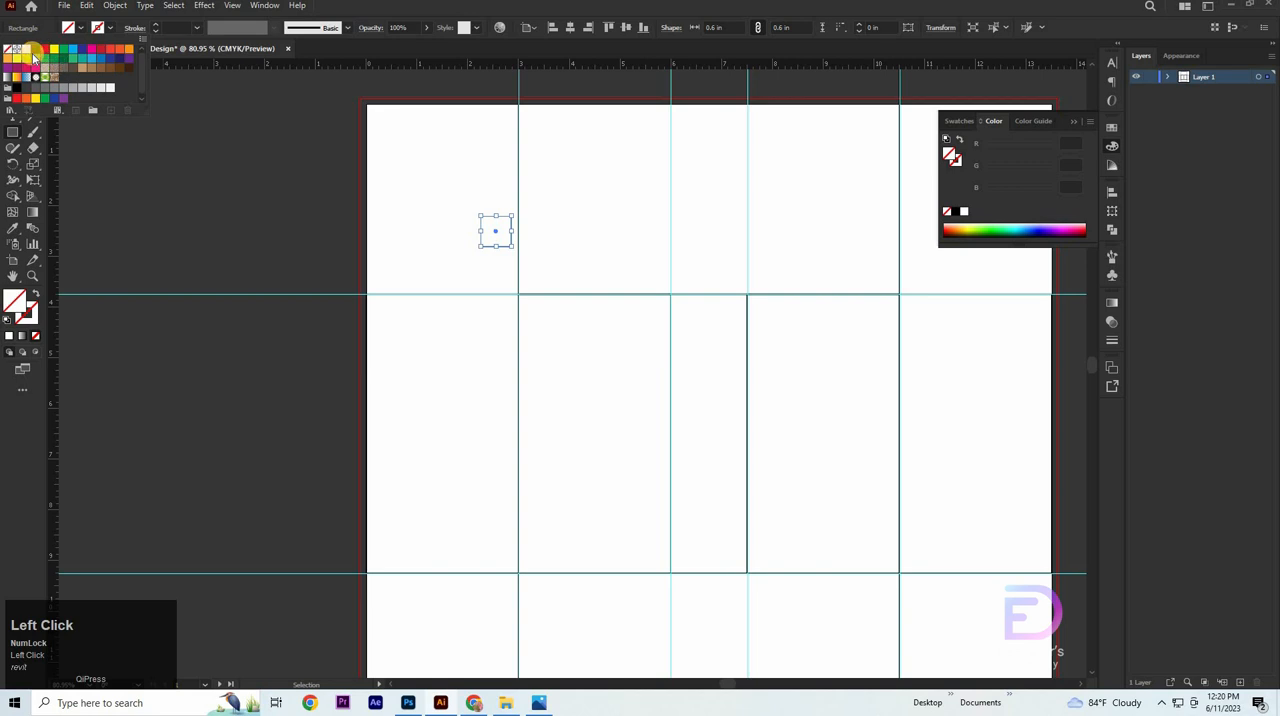
pyautogui.click(34, 50)
pyautogui.click(505, 230)
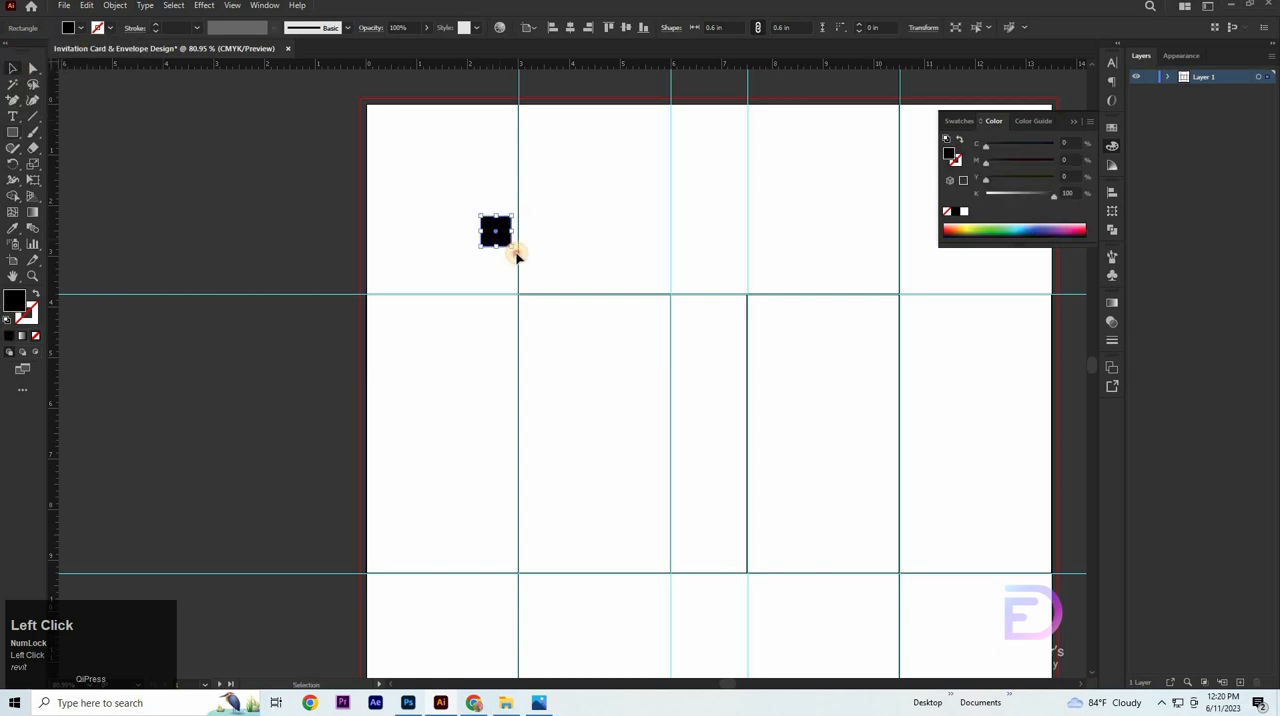
pyautogui.moveTo(501, 239); pyautogui.dragTo(509, 289)
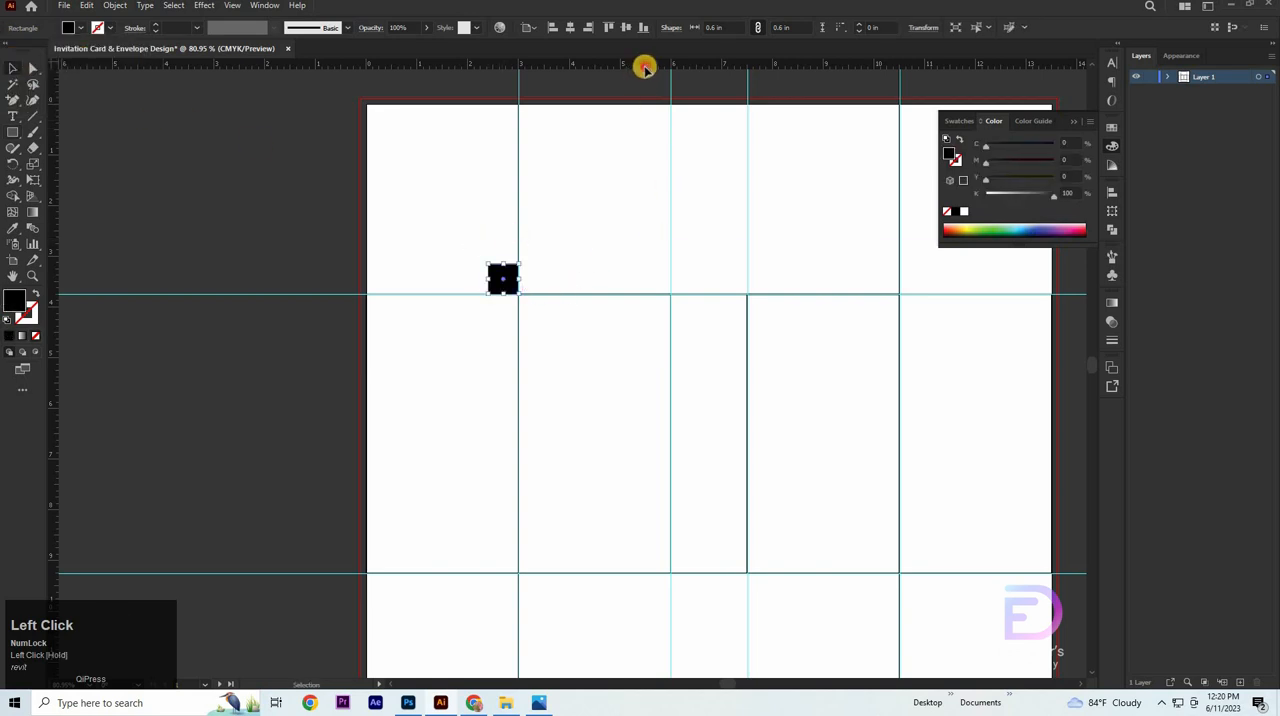
# Place a horizontal guide along the upper edge of the black square
pyautogui.click(526, 181)
pyautogui.hotkey('ctrl', 'a')
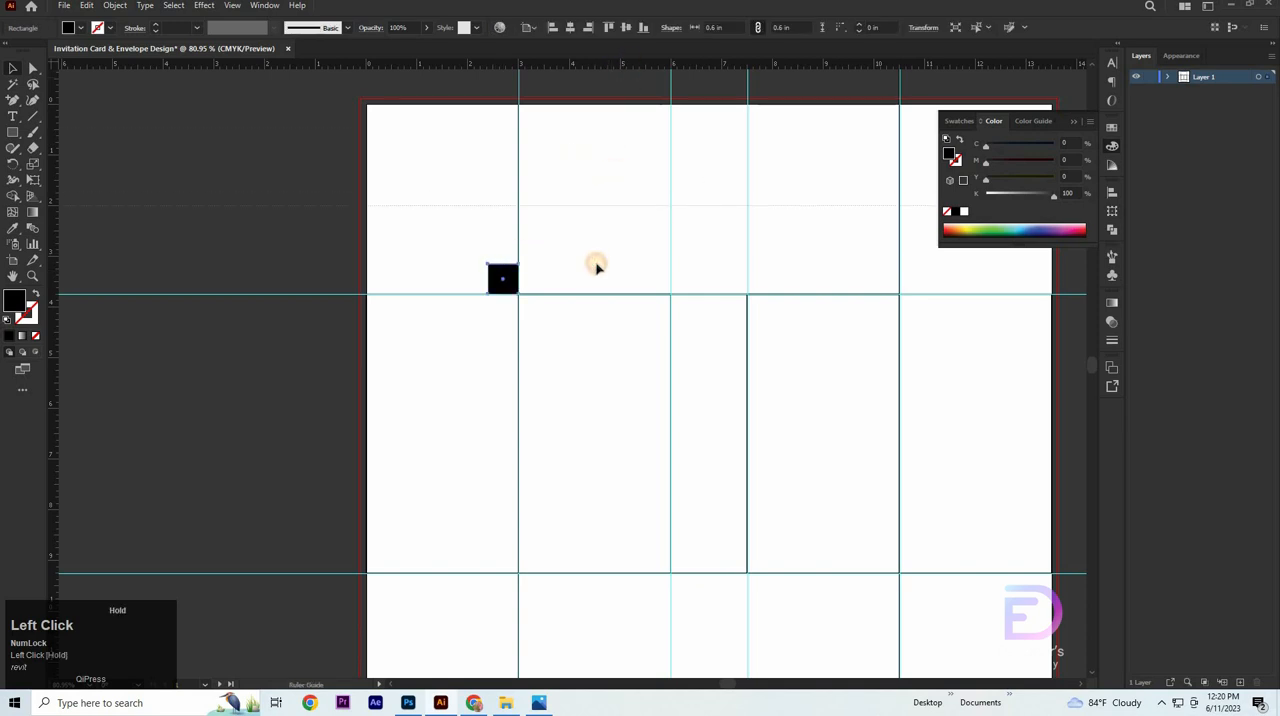
pyautogui.moveTo(597, 265); pyautogui.dragTo(608, 265)
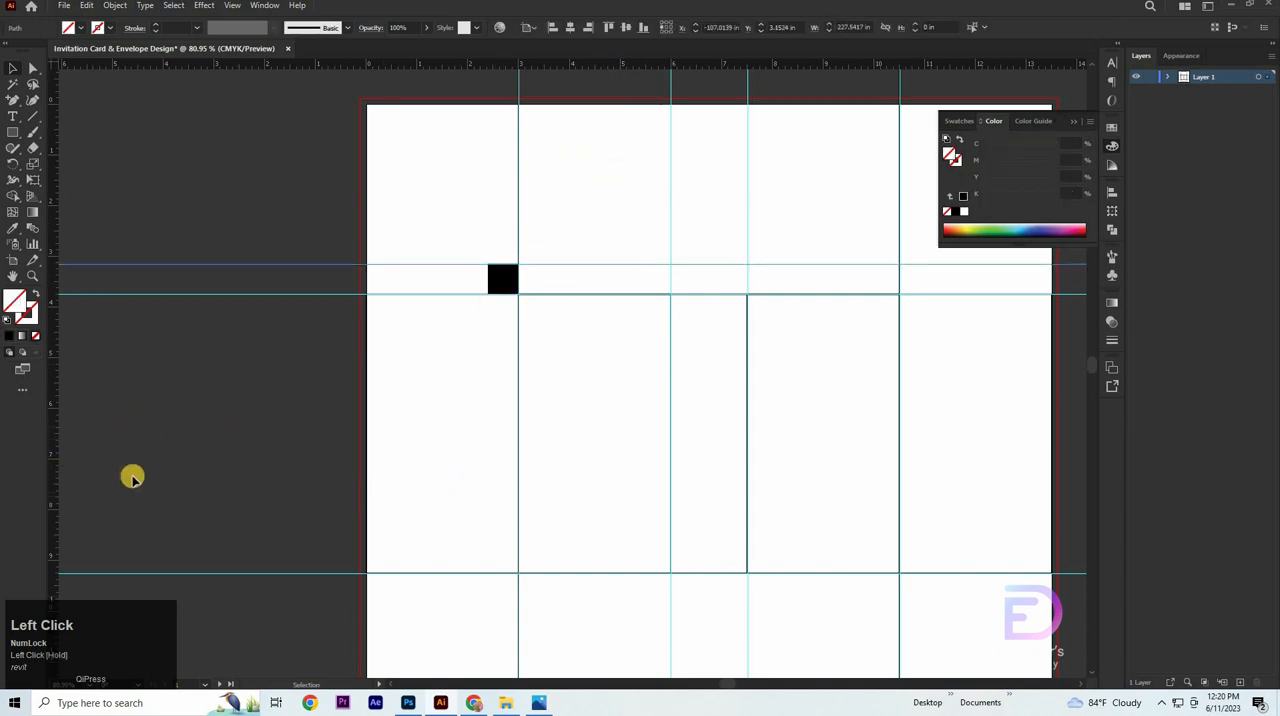
# Place a vertical guide at the black square's left edge and nudge it right into exact alignment
pyautogui.moveTo(48, 514); pyautogui.dragTo(486, 482)
pyautogui.moveTo(497, 434); pyautogui.dragTo(600, 574)
pyautogui.moveTo(507, 153); pyautogui.dragTo(548, 565)
pyautogui.moveTo(461, 228); pyautogui.dragTo(527, 533)
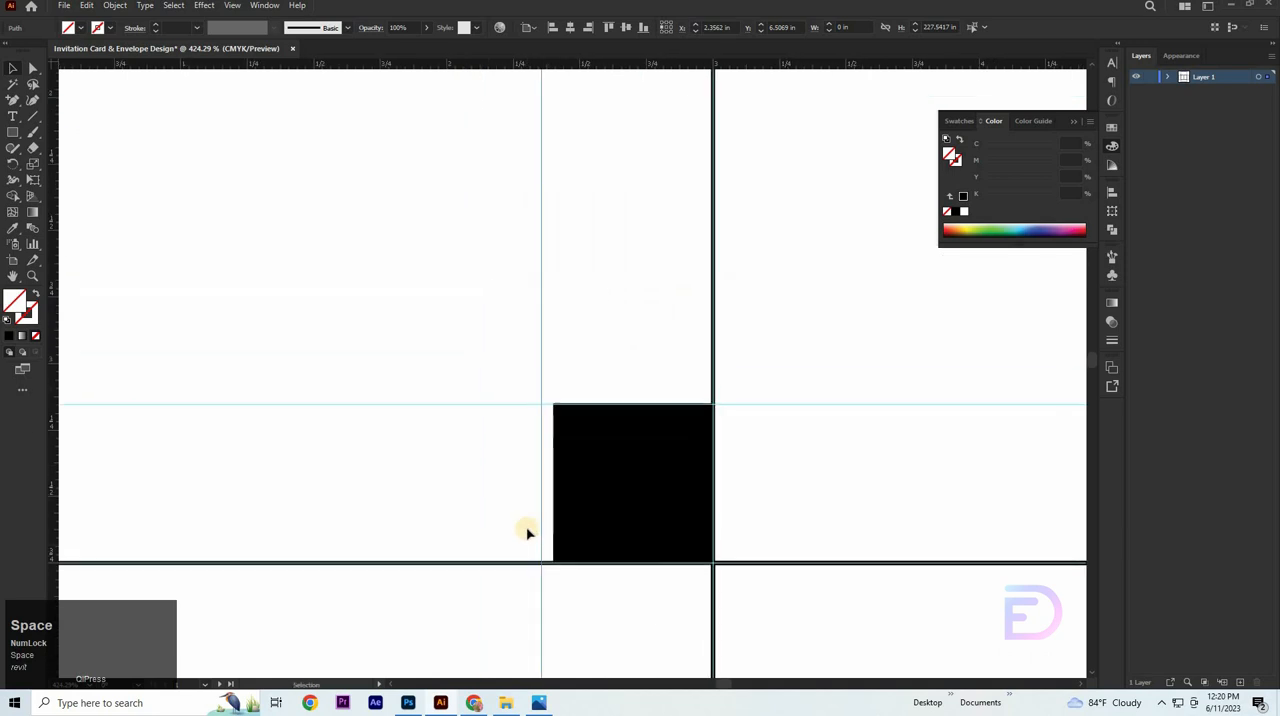
pyautogui.press('Right')
pyautogui.press('Right')
pyautogui.press('Right')
# Move the black square diagonally outside the central rectangle's lower-right corner, snapped to the guides there
pyautogui.click(670, 482)
pyautogui.moveTo(888, 434); pyautogui.dragTo(566, 431)
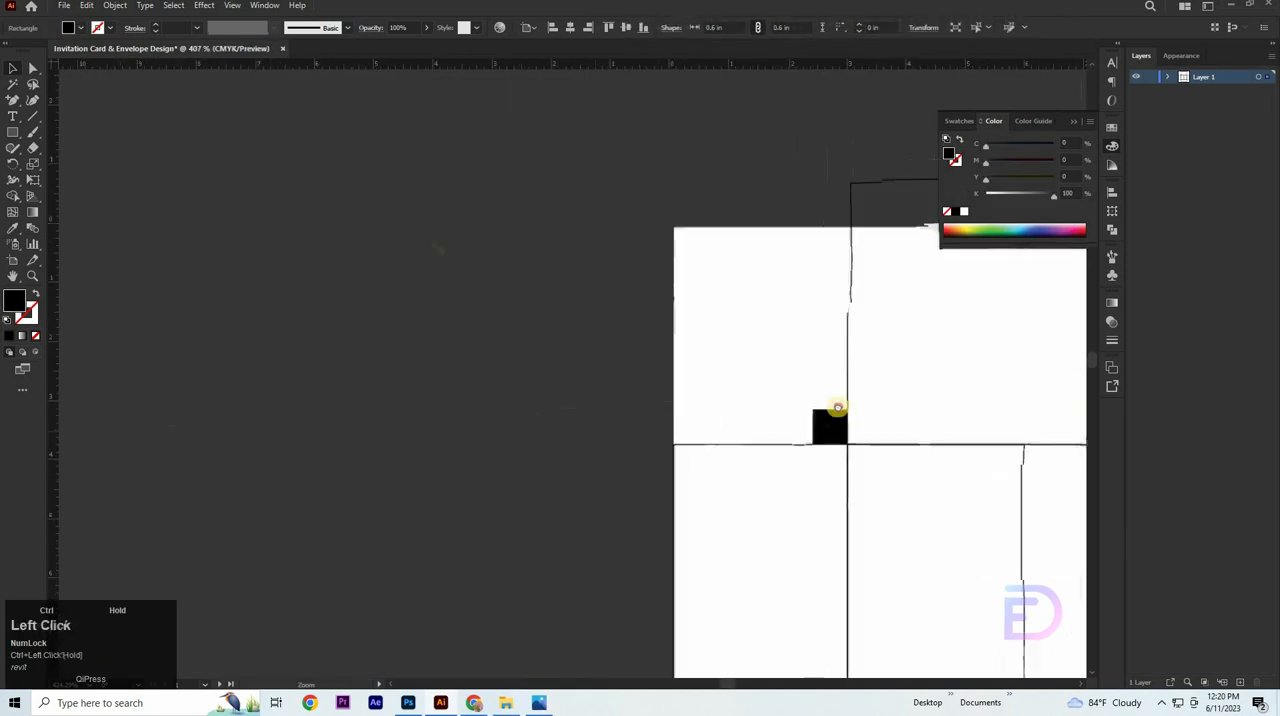
pyautogui.moveTo(837, 412); pyautogui.dragTo(555, 438)
# Place a vertical guide on the square's right edge and a horizontal guide on its lower edge, with the guides locked
pyautogui.moveTo(51, 522); pyautogui.dragTo(573, 565)
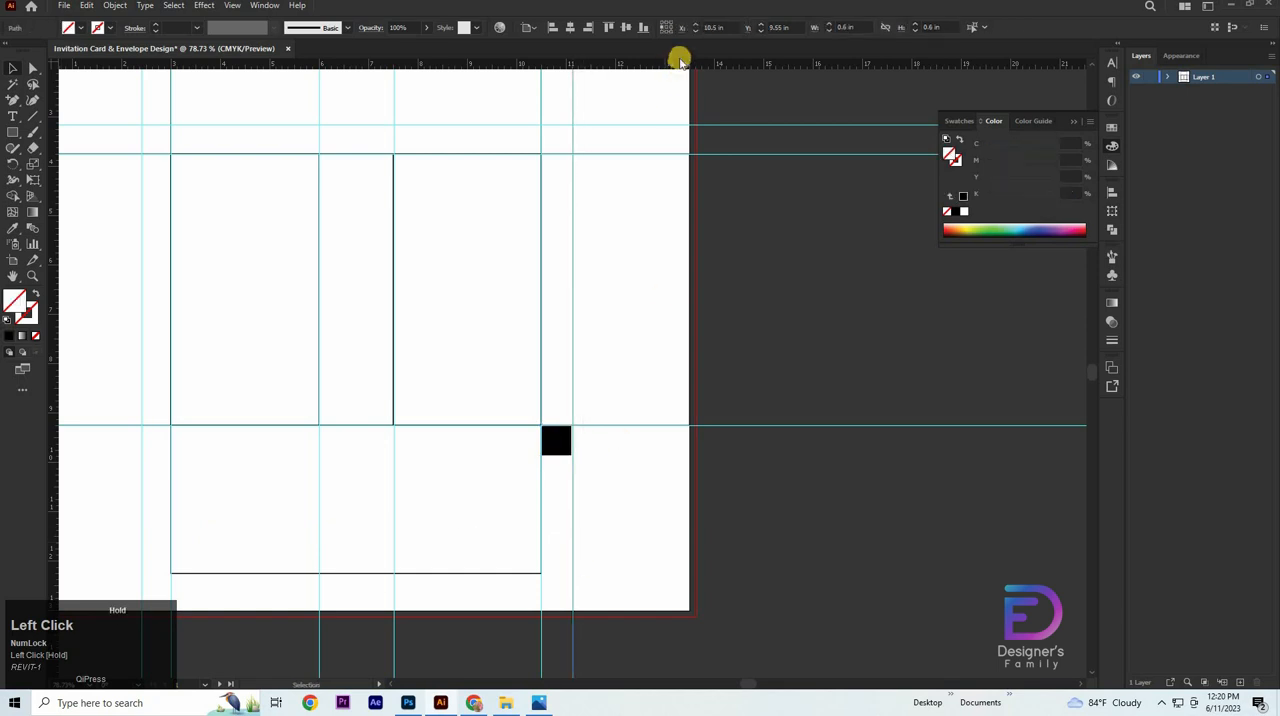
pyautogui.click(594, 523)
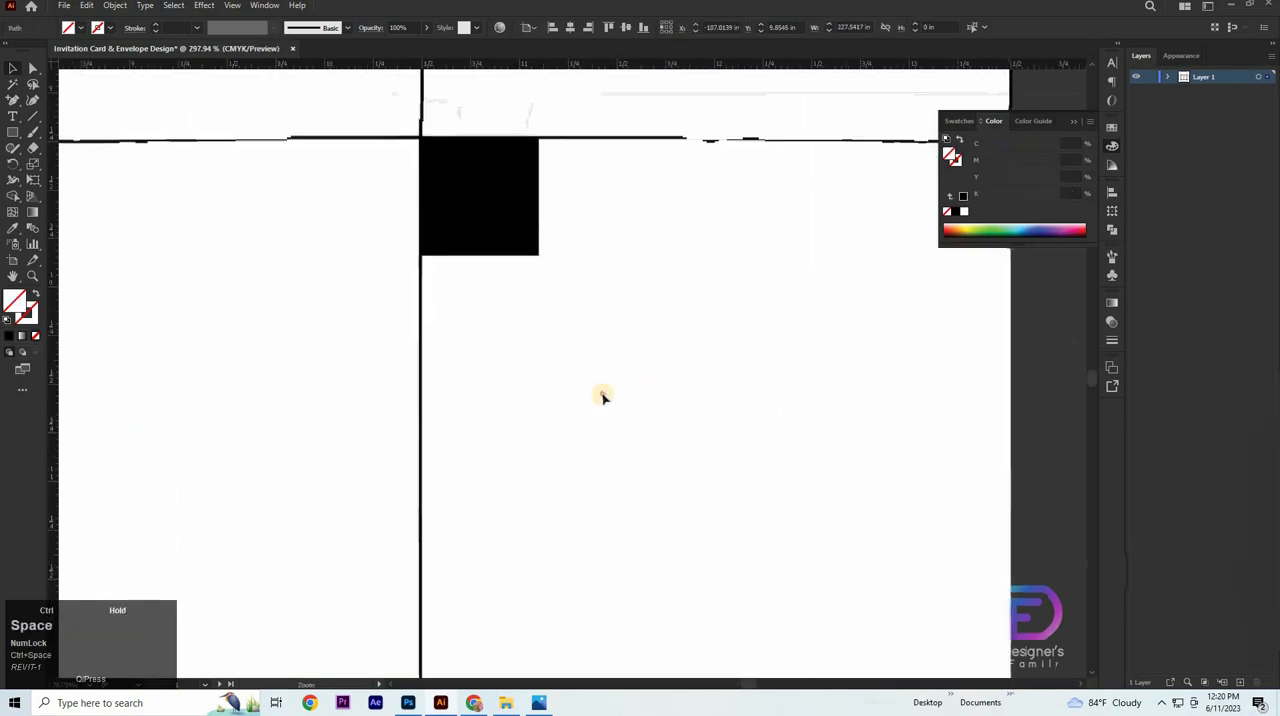
pyautogui.rightClick(579, 431)
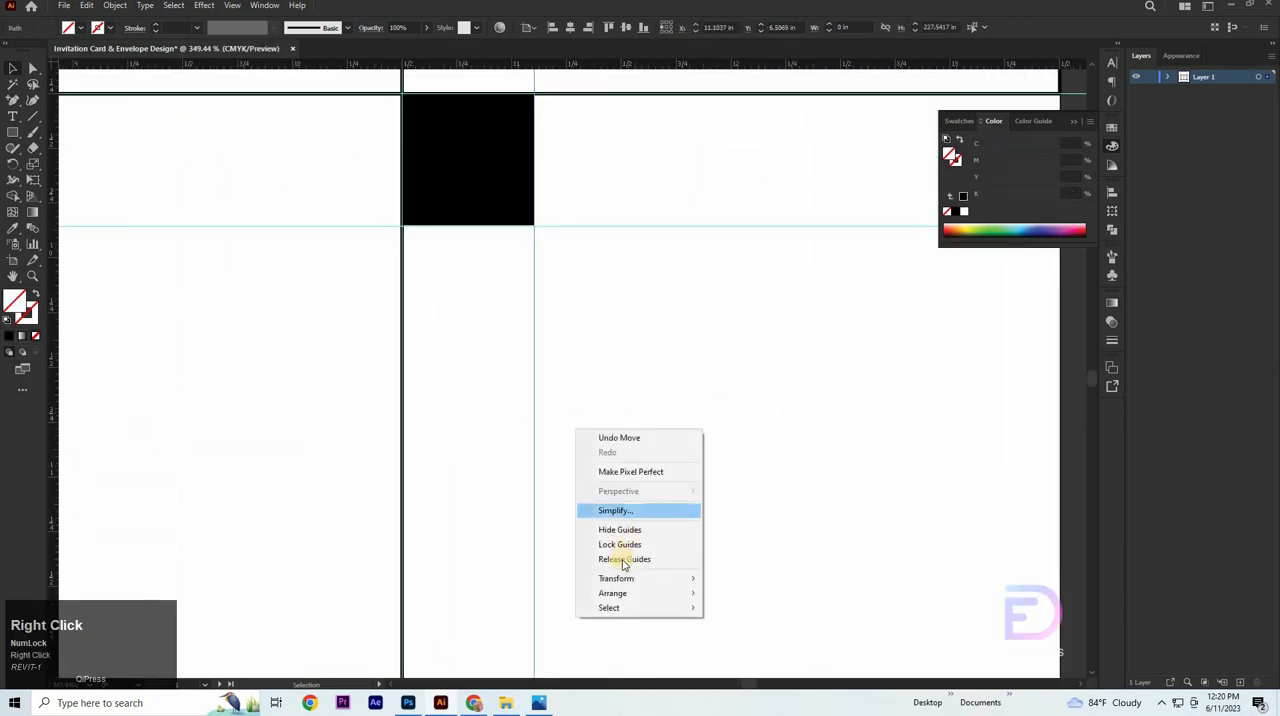
pyautogui.click(648, 548)
# Delete the black square and the two flap copies inside the central rectangle
pyautogui.moveTo(760, 405); pyautogui.dragTo(440, 586)
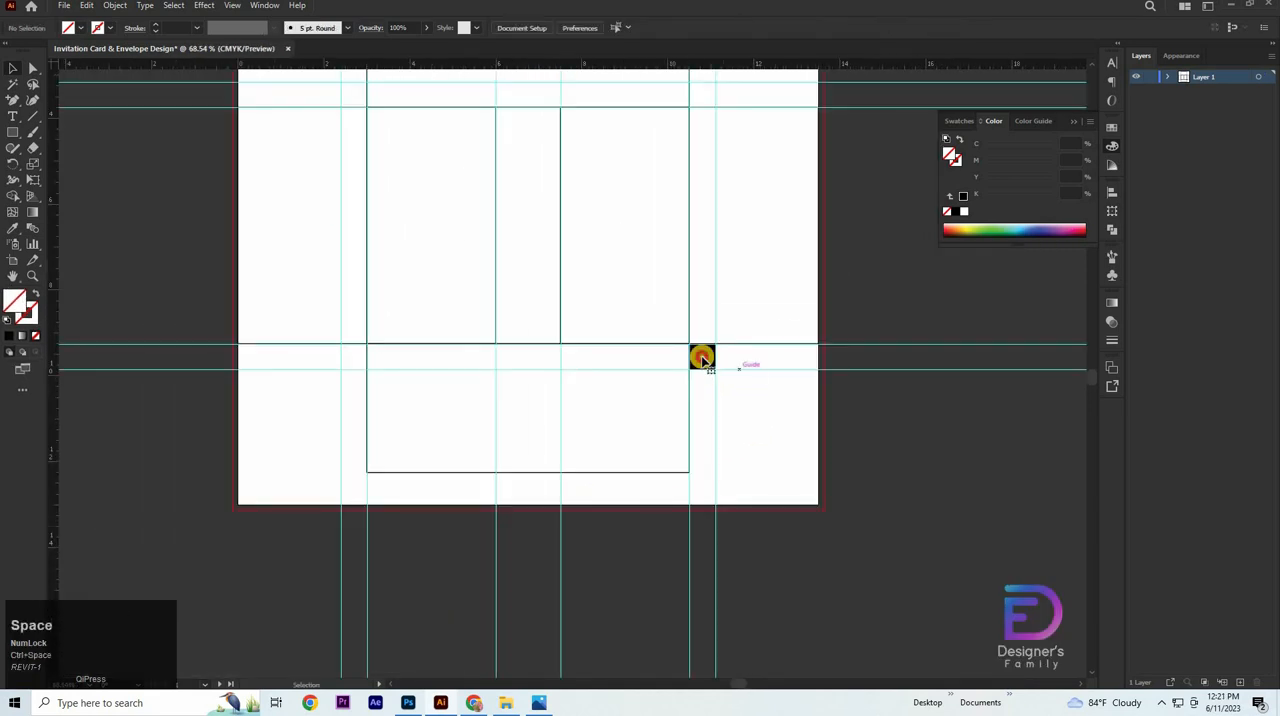
pyautogui.click(705, 357)
pyautogui.press('Delete')
pyautogui.click(461, 270)
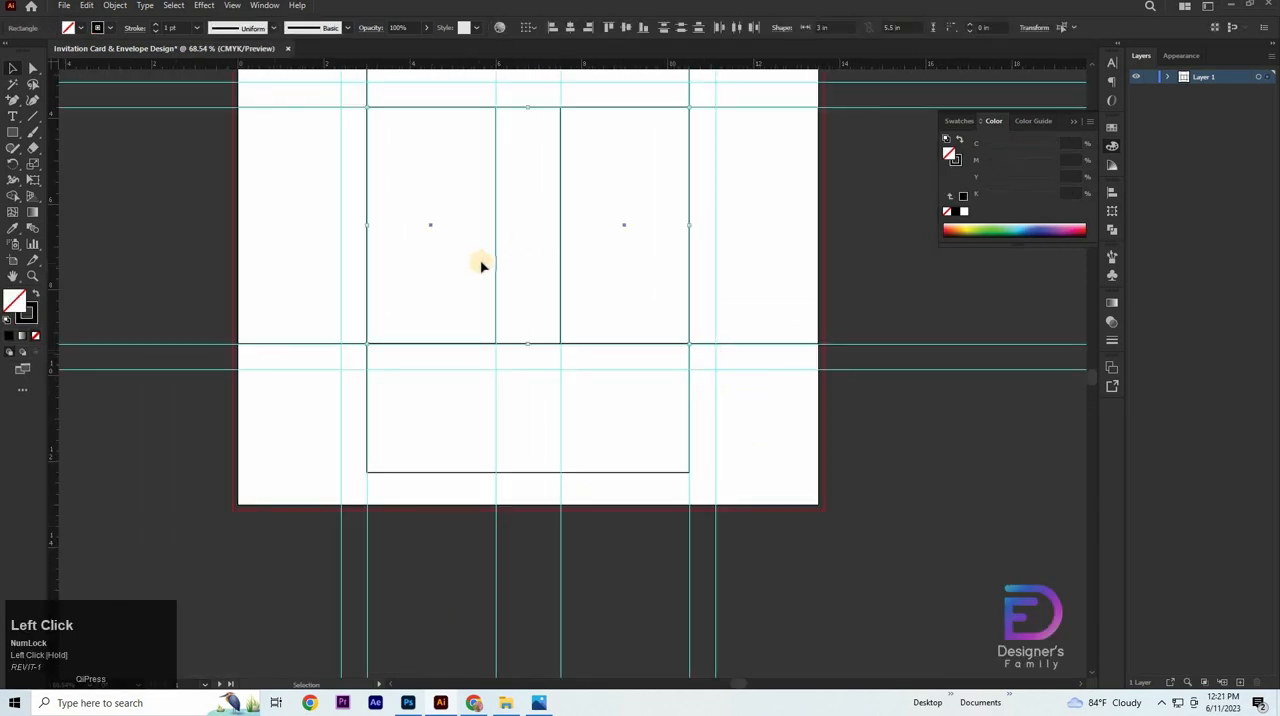
pyautogui.press('Delete')
# Set the stroke weight of all the envelope dieline rectangles to 2 pt
pyautogui.moveTo(671, 251); pyautogui.dragTo(729, 400)
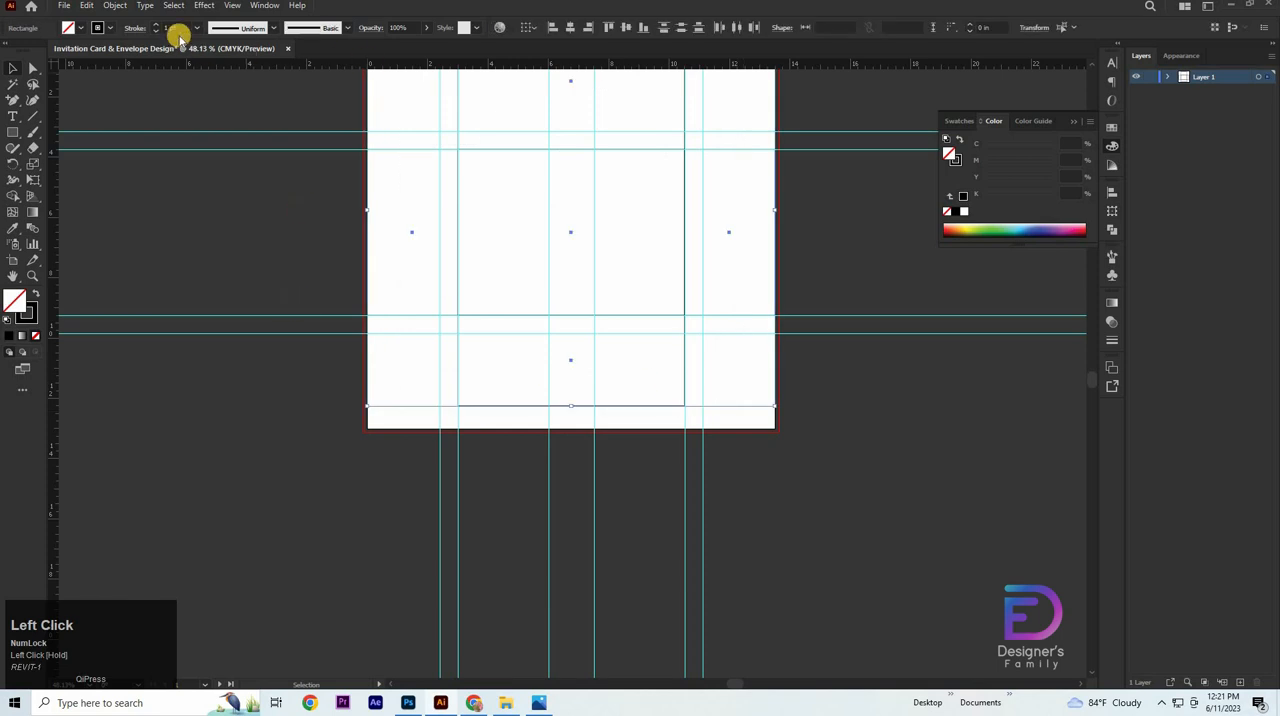
pyautogui.click(155, 25)
pyautogui.click(283, 180)
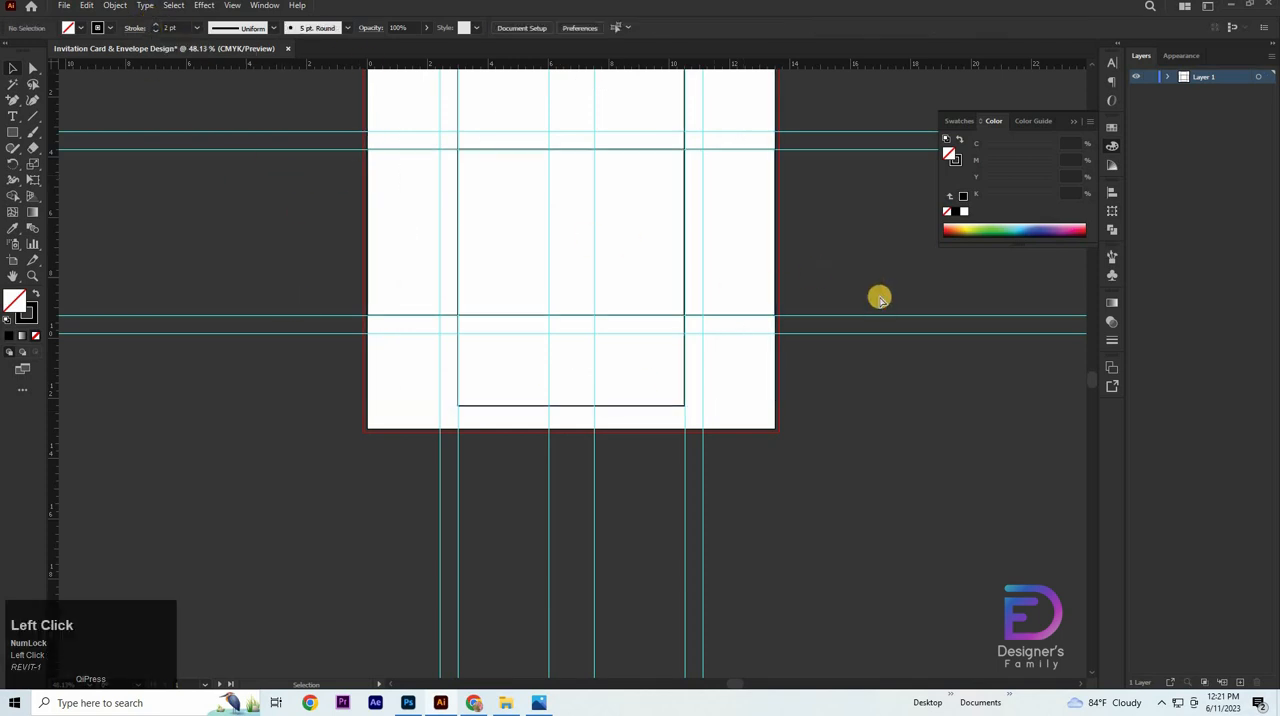
pyautogui.moveTo(888, 234); pyautogui.dragTo(874, 293)
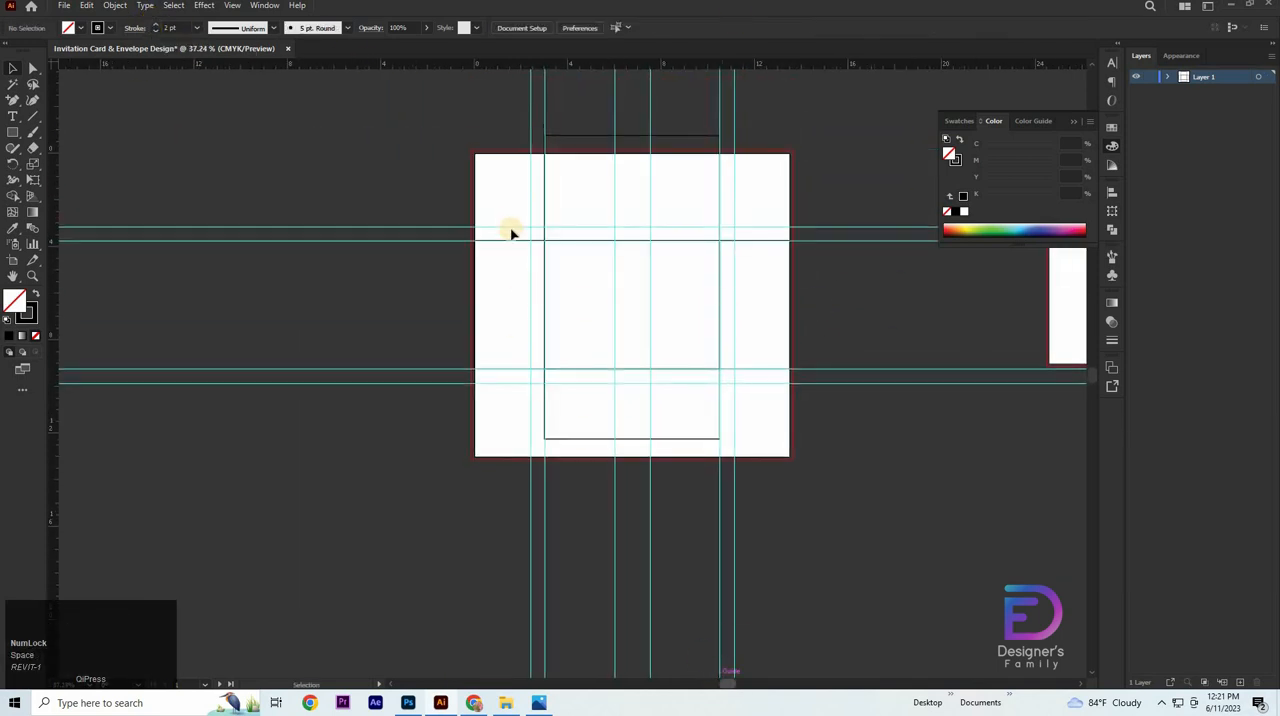
pyautogui.moveTo(510, 232); pyautogui.dragTo(786, 483)
pyautogui.press('Down')
pyautogui.press('Down')
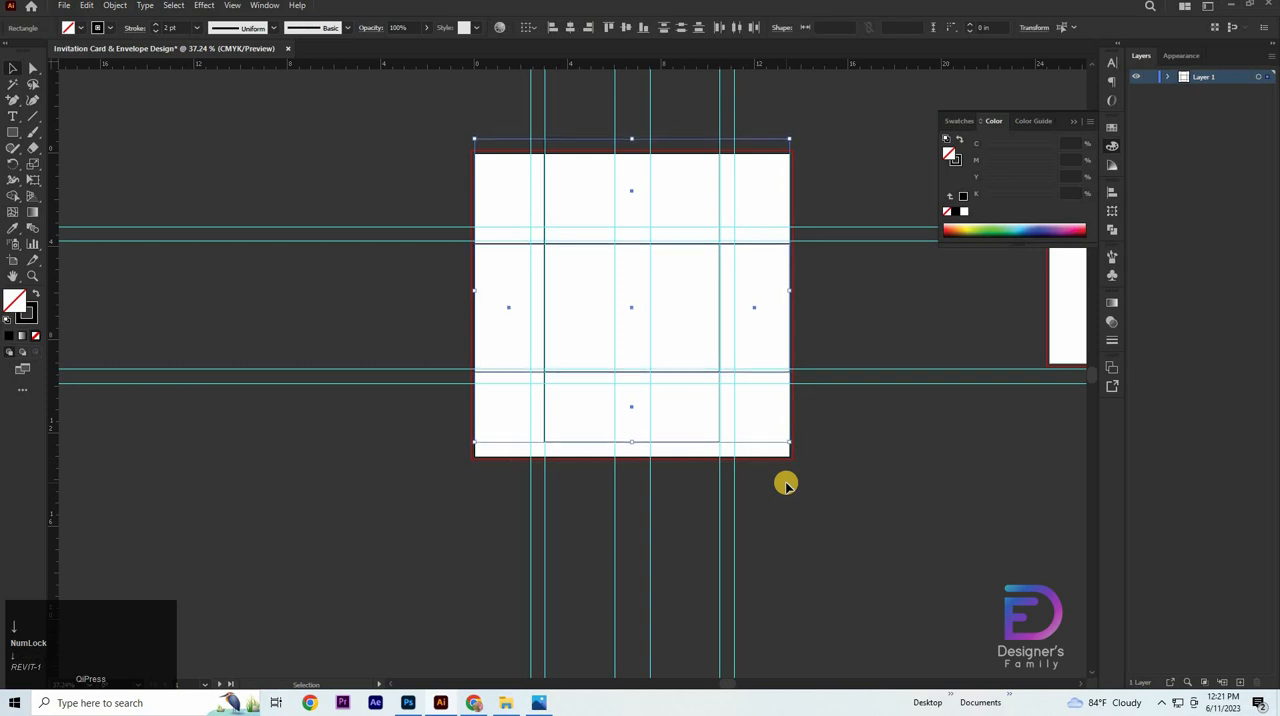
pyautogui.hotkey('ctrl', 'z')
pyautogui.hotkey('ctrl', 'z')
pyautogui.hotkey('ctrl', 'z')
pyautogui.hotkey('ctrl', 'z')
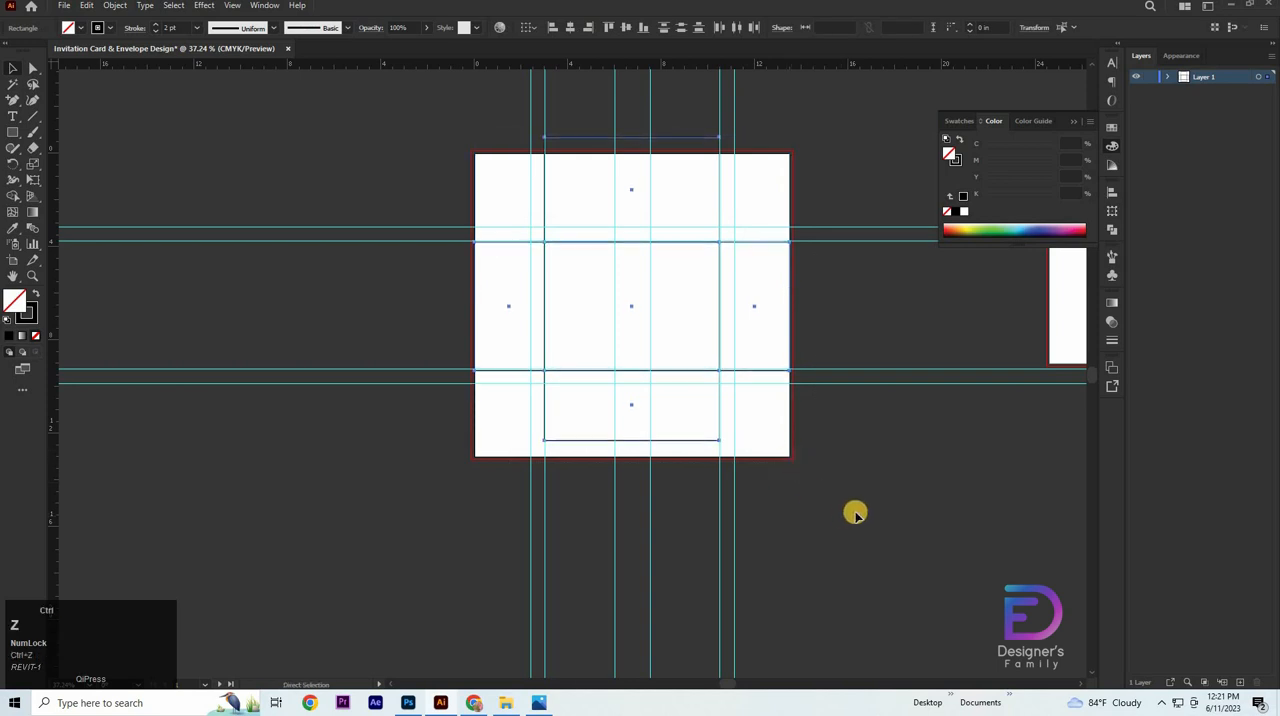
pyautogui.hotkey('ctrl', 'z')
pyautogui.hotkey('ctrl', 'z')
pyautogui.hotkey('ctrl', 'z')
pyautogui.hotkey('ctrl', 'z')
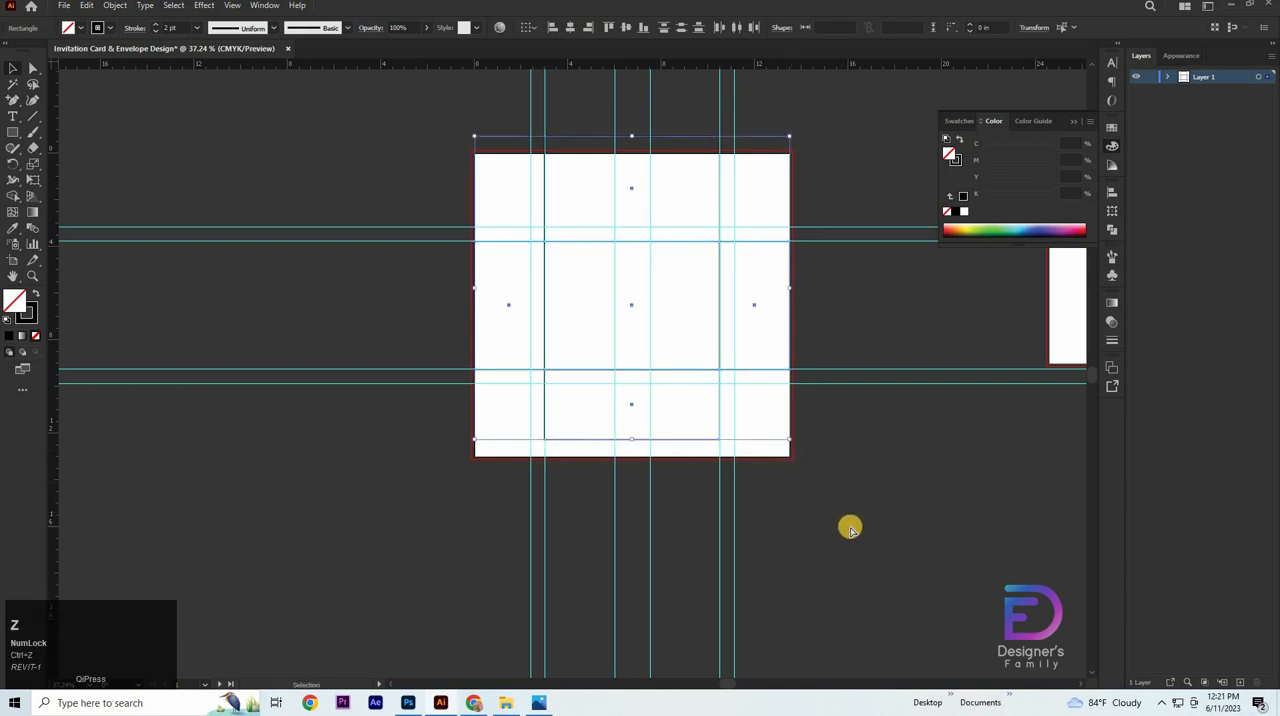
pyautogui.hotkey('ctrl', 'z')
# Unlock the guides, shift them down together with all dieline rectangles to fit inside the artboard, and relock the guides
pyautogui.moveTo(510, 184); pyautogui.dragTo(769, 445)
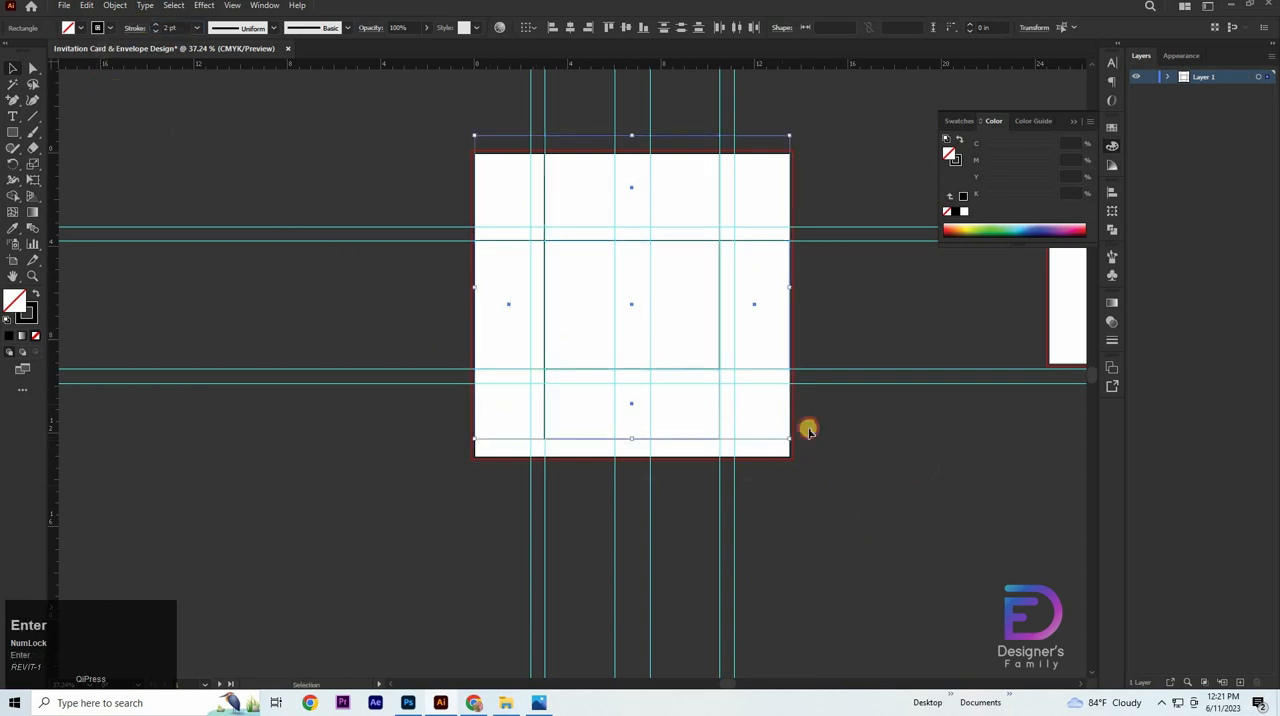
pyautogui.rightClick(763, 374)
pyautogui.click(840, 512)
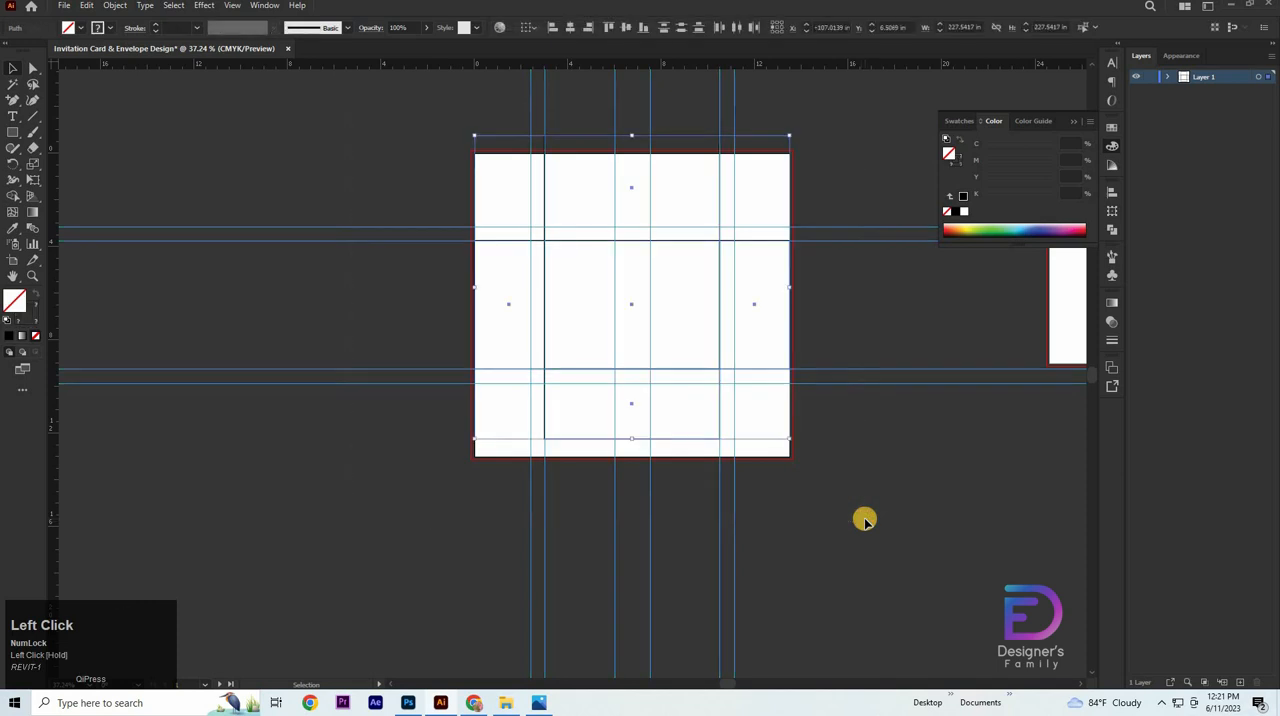
pyautogui.press('Down')
pyautogui.press('Down')
pyautogui.press('Down')
pyautogui.press('Down')
pyautogui.press('Down')
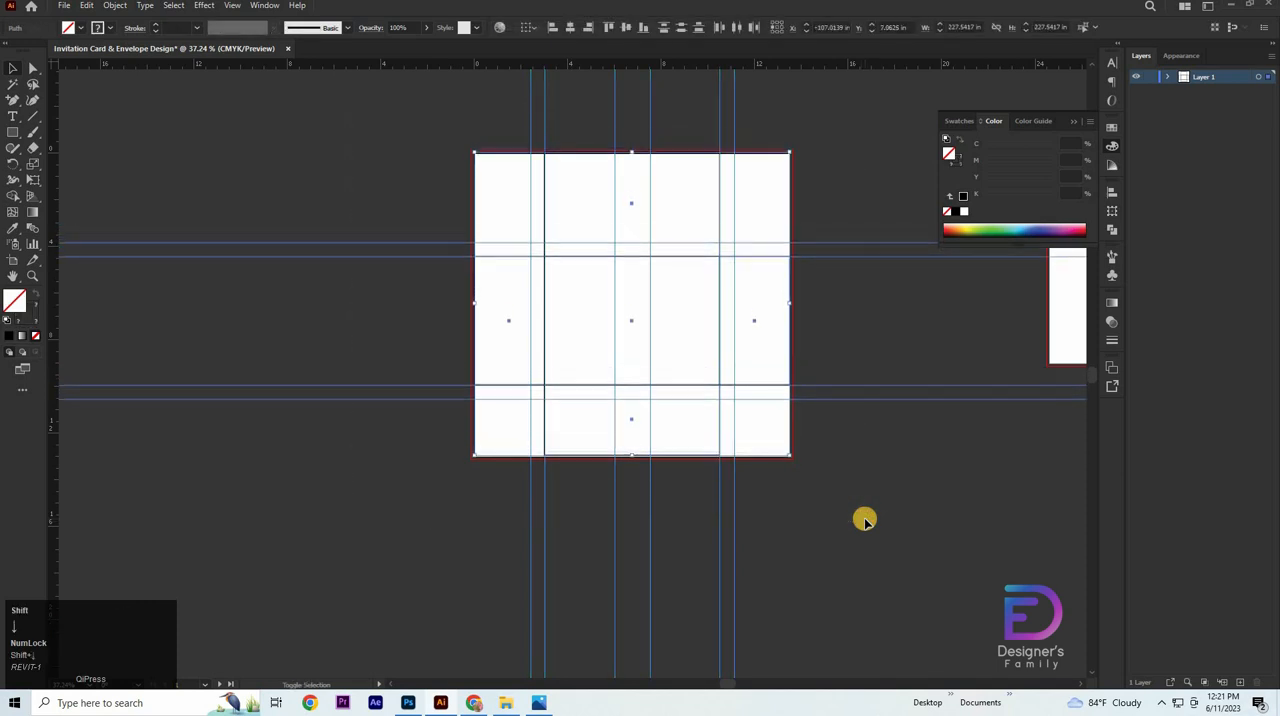
pyautogui.press('Down')
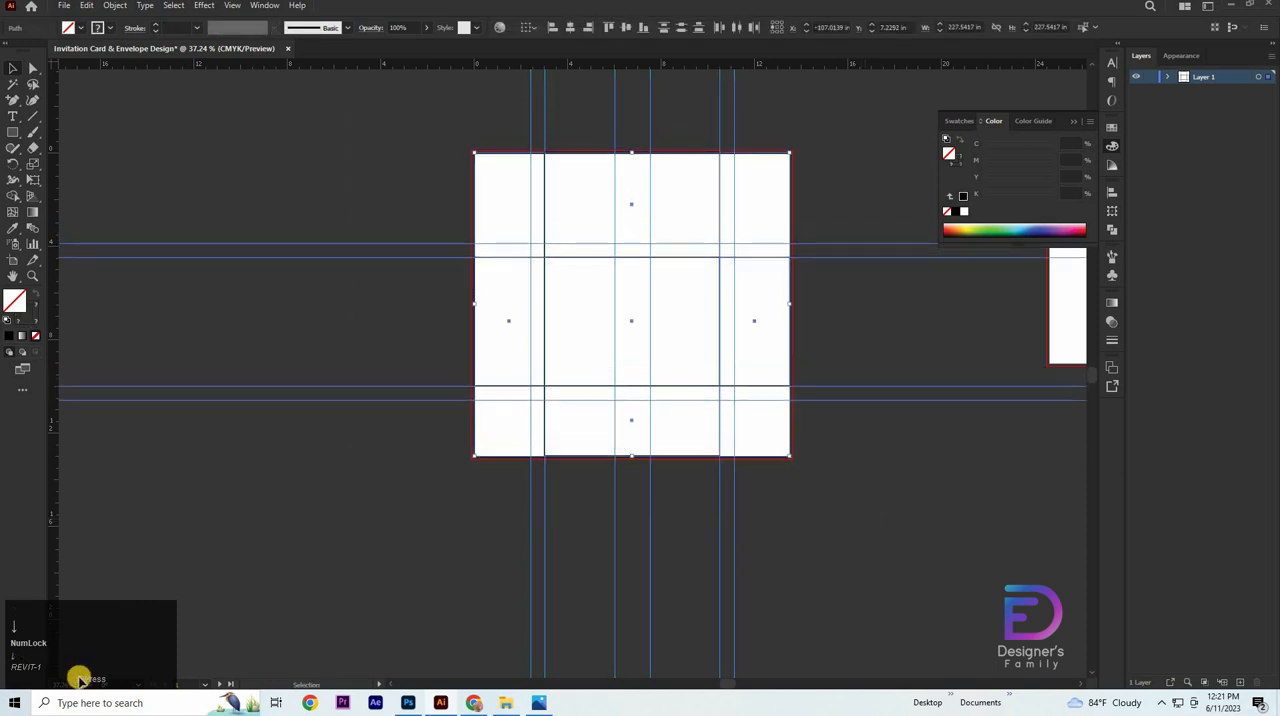
pyautogui.rightClick(431, 482)
pyautogui.click(512, 391)
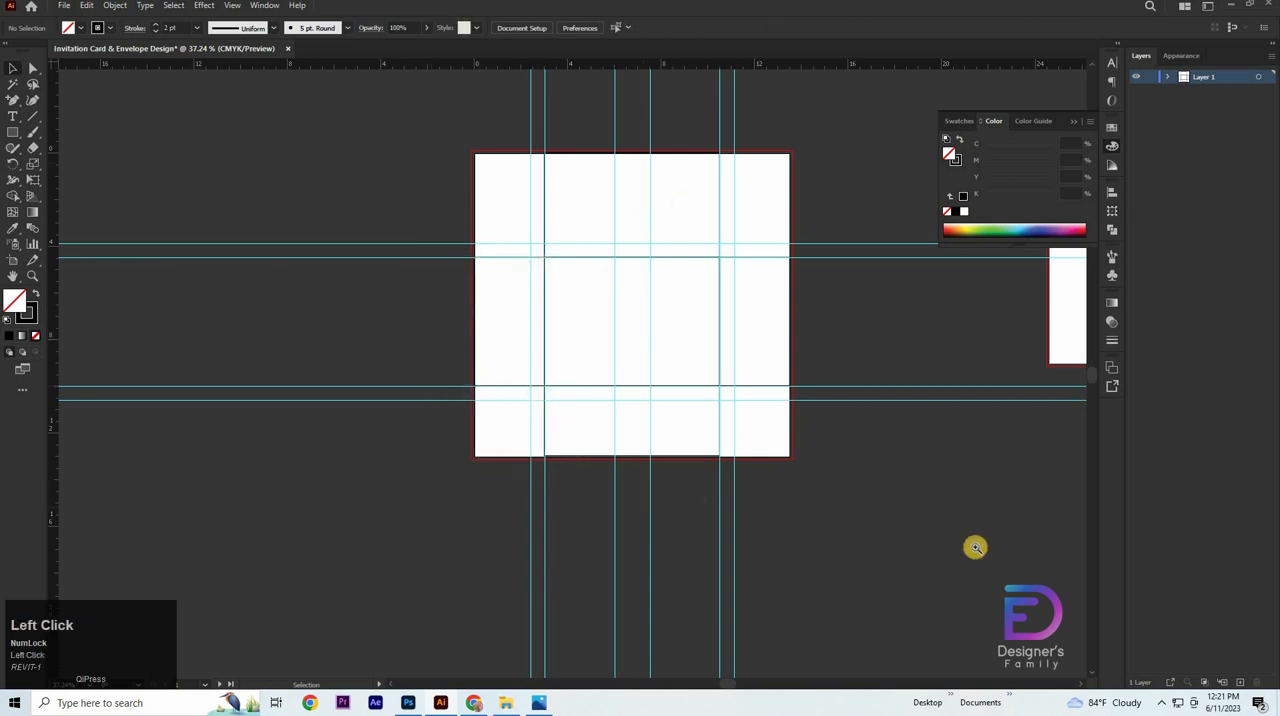
# Add anchor points to the left flap at the midpoint of its outer edge and where the vertical guide crosses its upper edge
pyautogui.moveTo(835, 455); pyautogui.dragTo(1009, 591)
pyautogui.moveTo(700, 405); pyautogui.dragTo(883, 657)
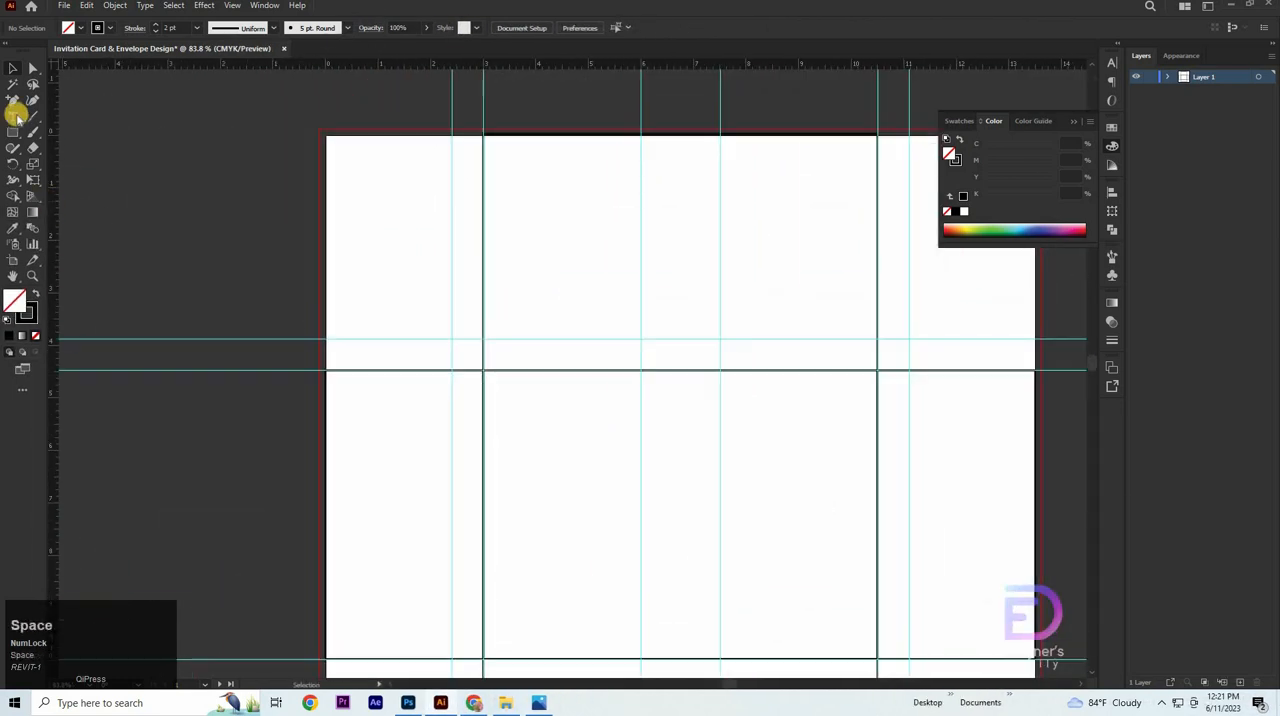
pyautogui.click(11, 100)
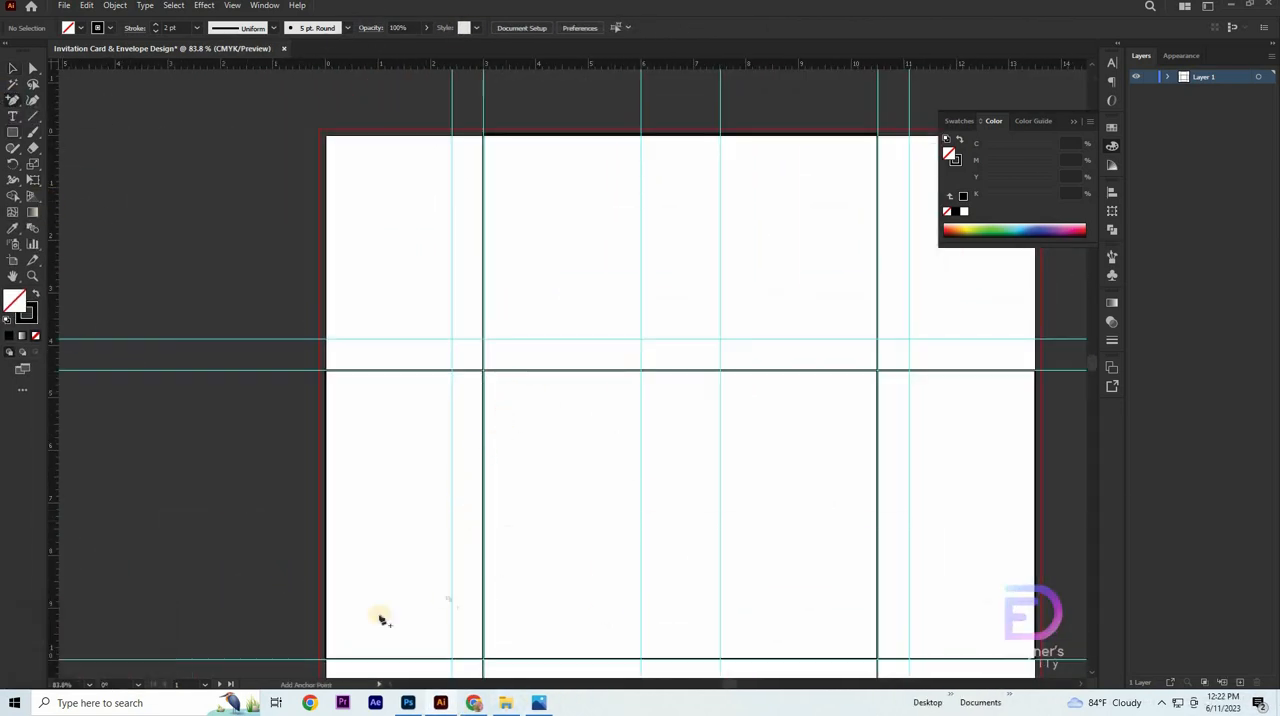
pyautogui.press('space')
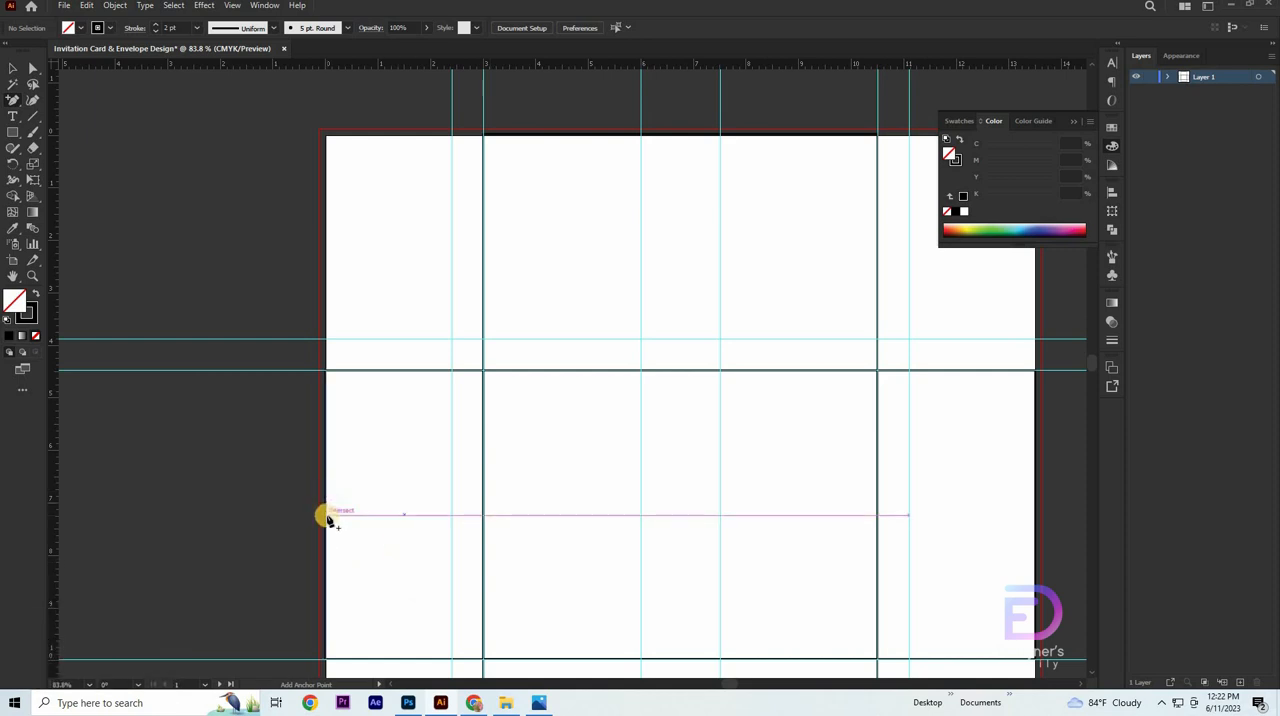
pyautogui.moveTo(325, 520); pyautogui.dragTo(571, 526)
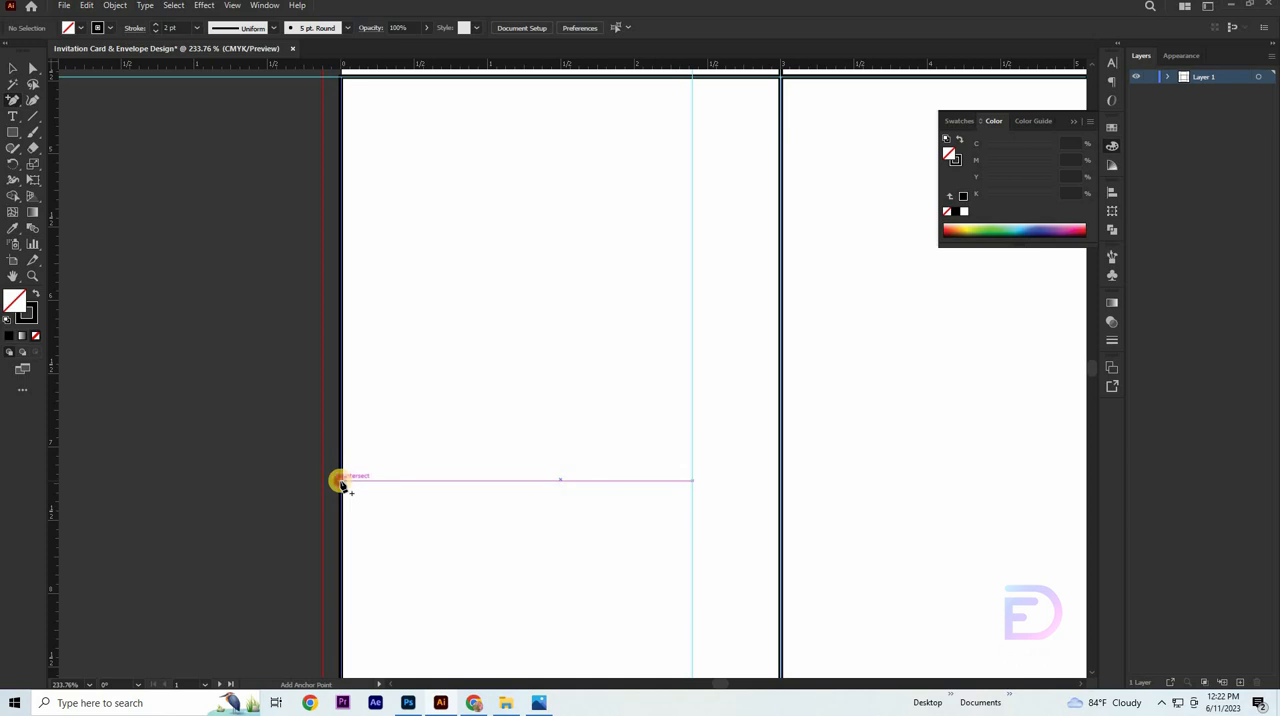
pyautogui.click(341, 481)
pyautogui.press('space')
pyautogui.moveTo(486, 264); pyautogui.dragTo(386, 657)
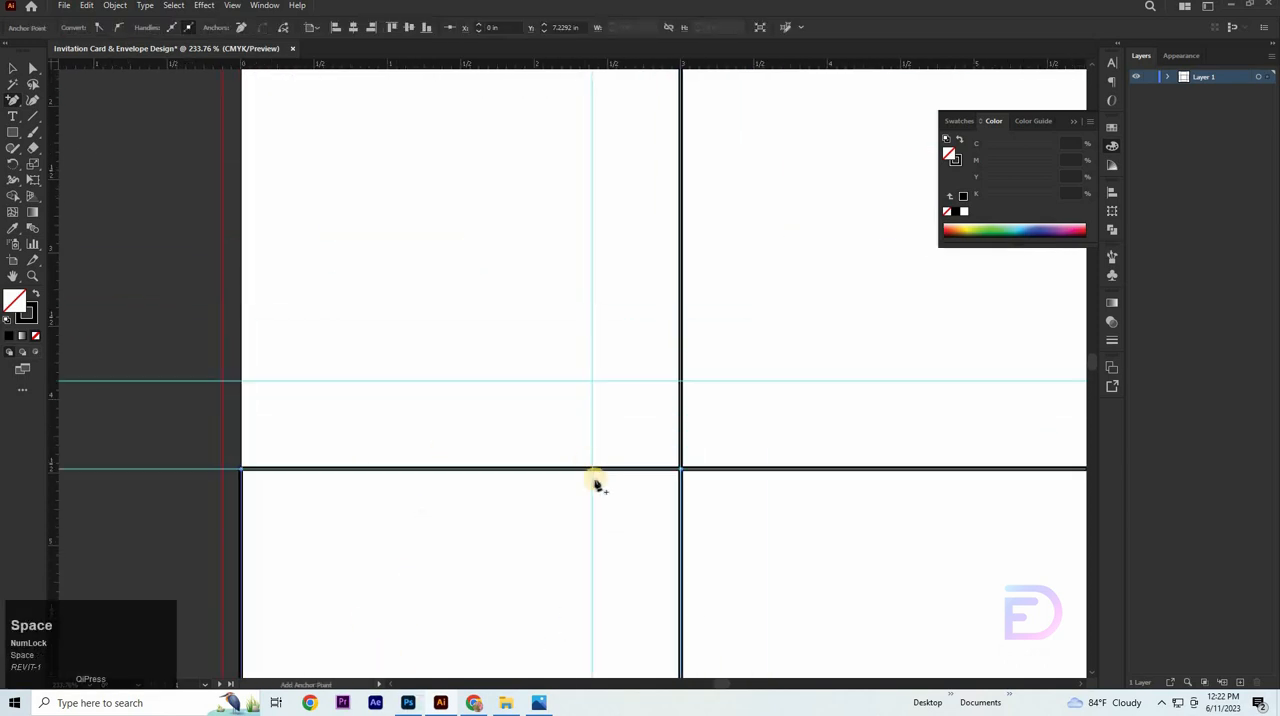
pyautogui.click(593, 469)
# Add anchor points to the upper flap where the horizontal guide crosses its left edge and where the two central guides cross its top edge
pyautogui.hotkey('ctrl', 'space')
pyautogui.moveTo(591, 506); pyautogui.dragTo(724, 486)
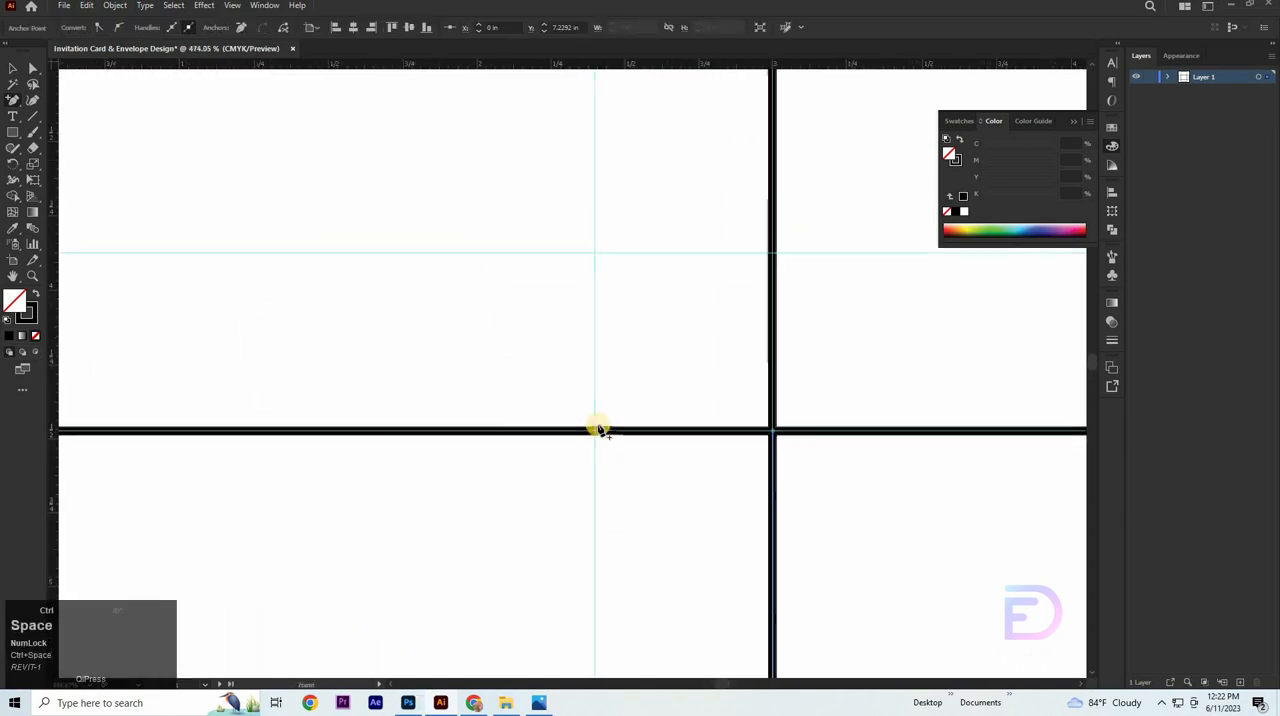
pyautogui.click(775, 253)
pyautogui.press('space')
pyautogui.moveTo(882, 170); pyautogui.dragTo(397, 611)
pyautogui.moveTo(821, 170); pyautogui.dragTo(543, 600)
pyautogui.moveTo(899, 120); pyautogui.dragTo(652, 360)
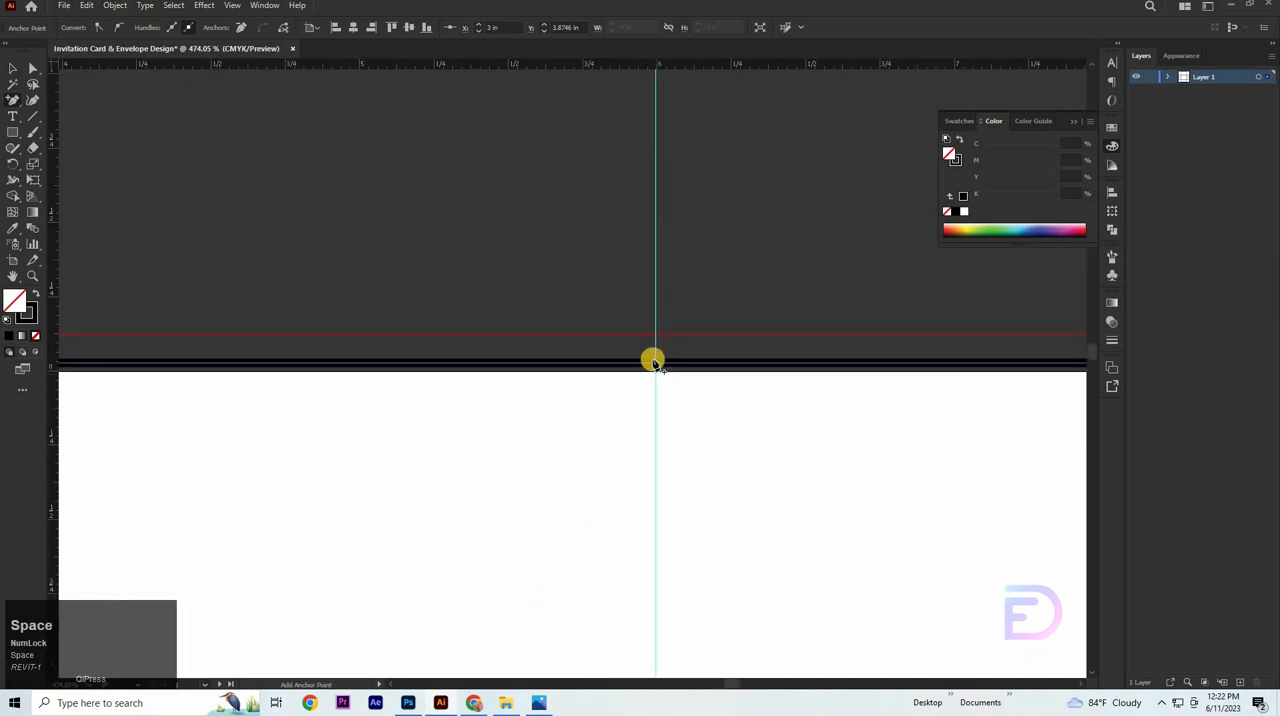
pyautogui.click(655, 365)
pyautogui.press('space')
pyautogui.moveTo(982, 406); pyautogui.dragTo(477, 483)
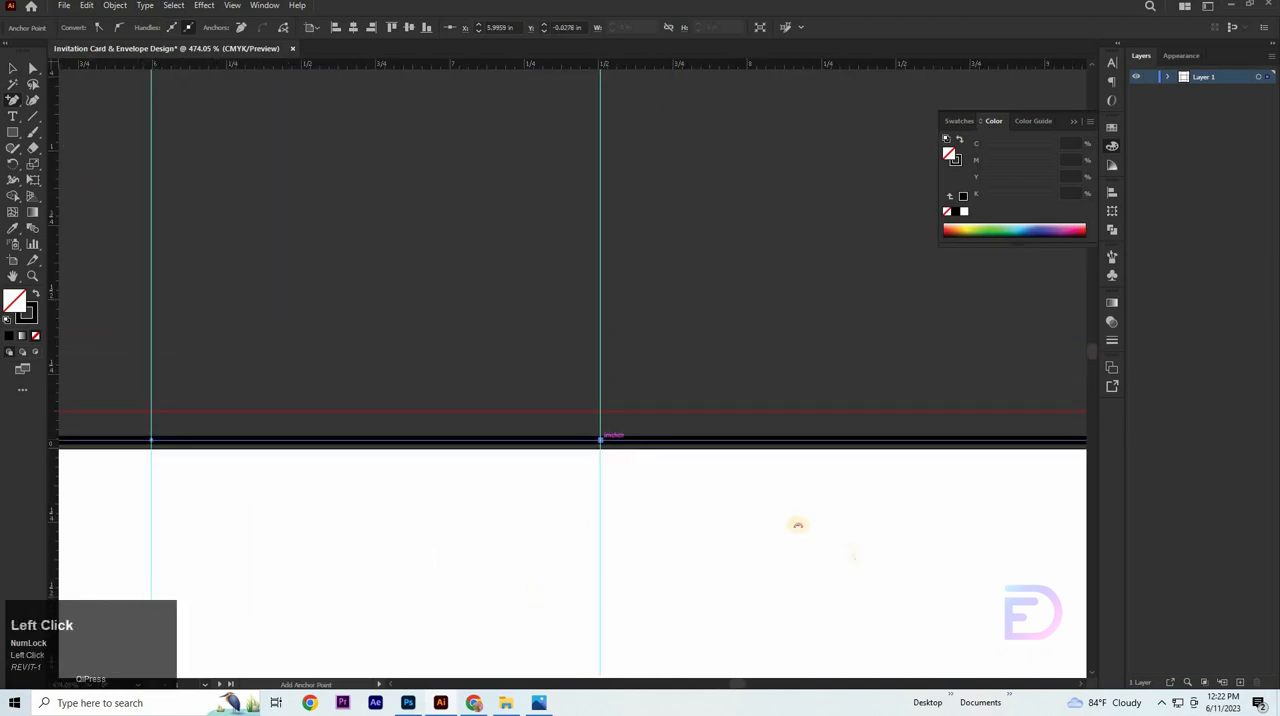
# Add an anchor point to the upper flap where the horizontal guide crosses its right edge
pyautogui.press('space')
pyautogui.moveTo(945, 620); pyautogui.dragTo(438, 190)
pyautogui.moveTo(936, 645); pyautogui.dragTo(526, 200)
pyautogui.moveTo(559, 655); pyautogui.dragTo(548, 220)
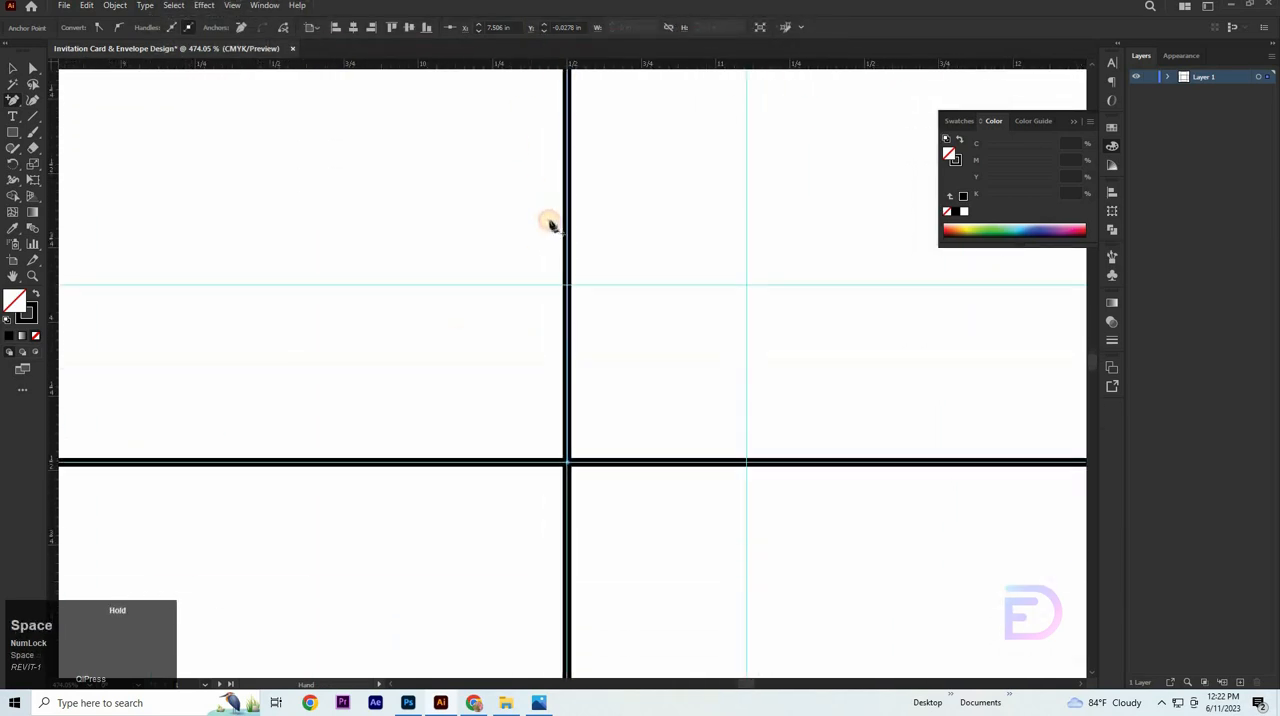
pyautogui.click(567, 287)
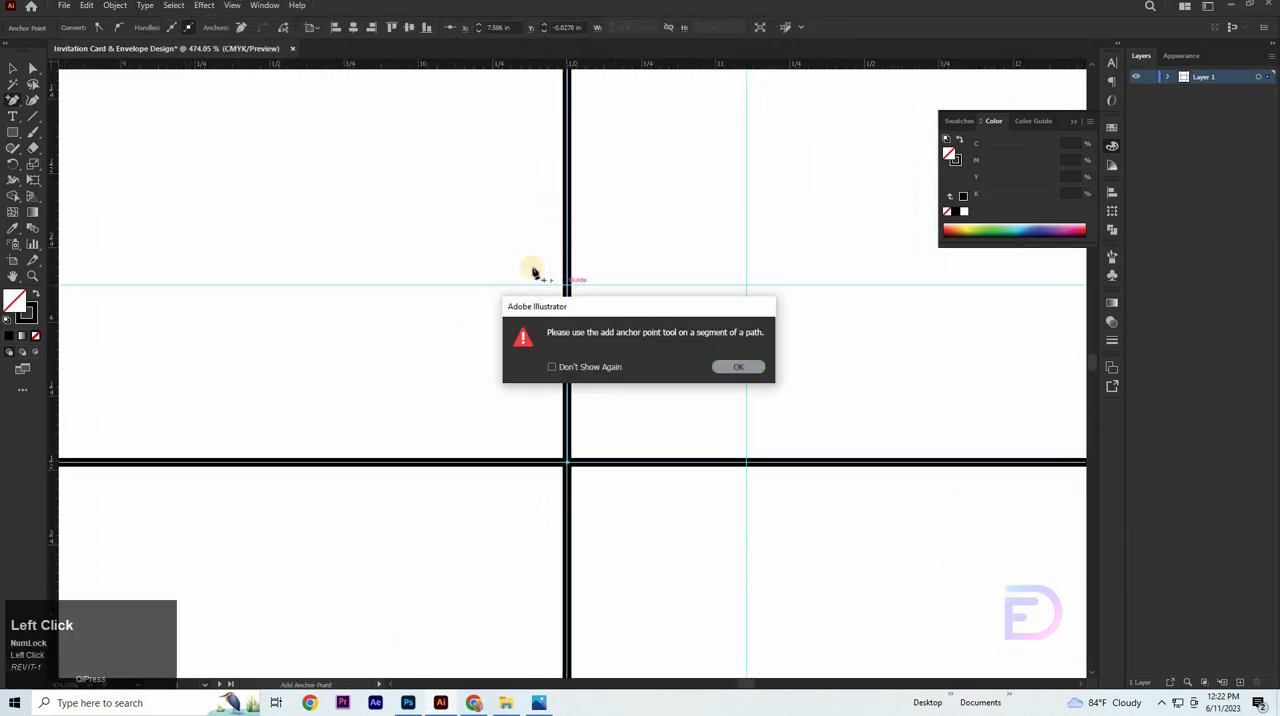
pyautogui.press('Return')
pyautogui.click(567, 287)
pyautogui.press('Return')
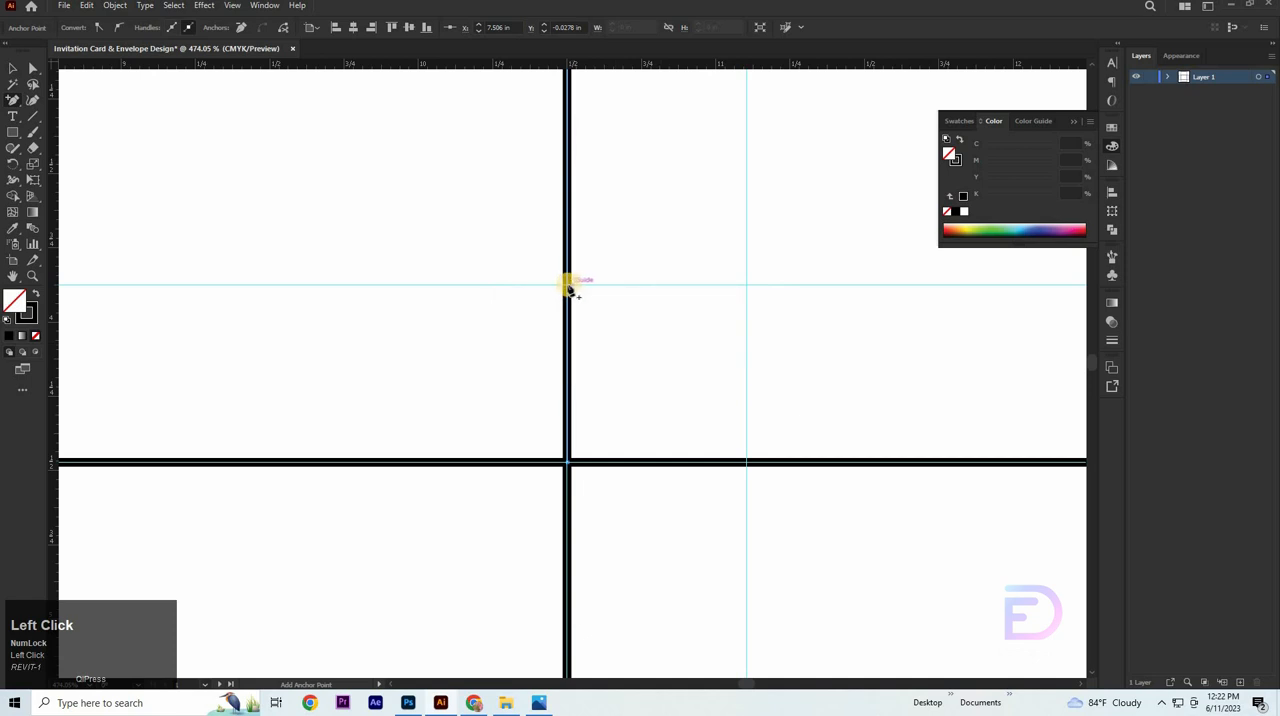
# Add anchor points to the right flap at its outer edge's midpoint and where the vertical guide crosses its upper and lower edges
pyautogui.click(747, 463)
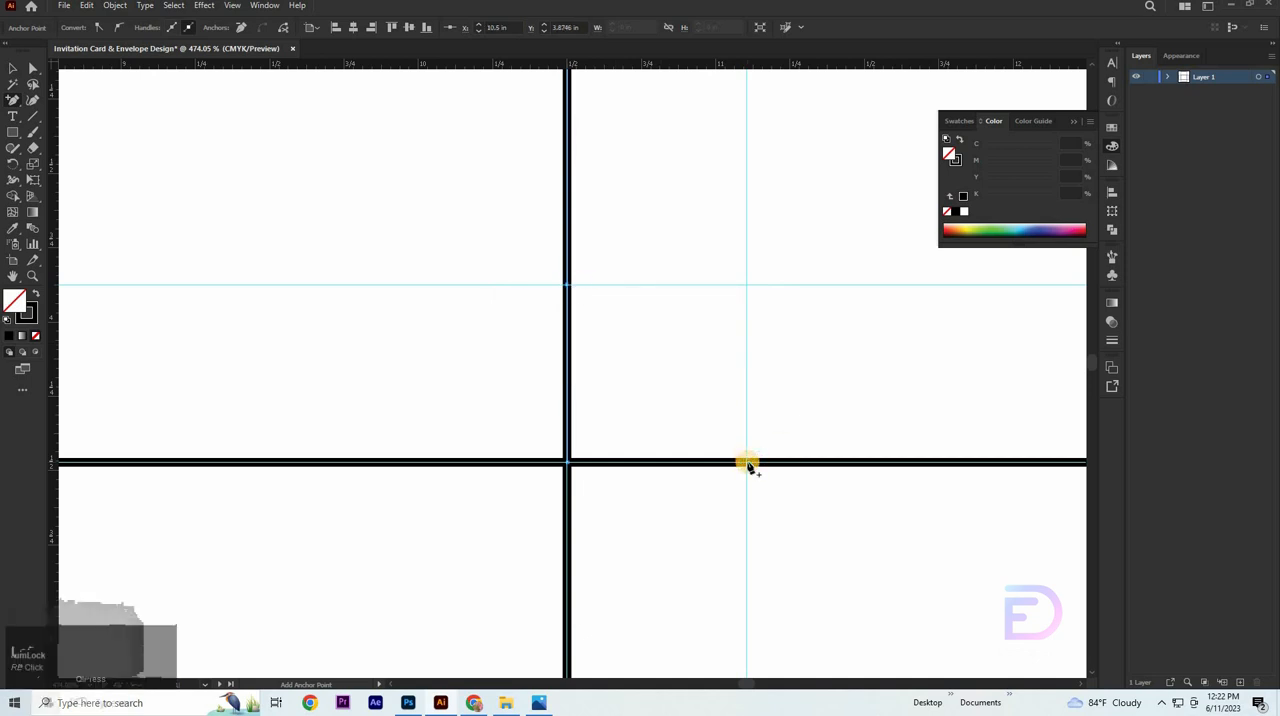
pyautogui.moveTo(759, 600); pyautogui.dragTo(443, 109)
pyautogui.keyDown('ctrl'); pyautogui.keyDown('alt'); pyautogui.click(691, 331); pyautogui.keyUp('alt'); pyautogui.keyUp('ctrl')
pyautogui.moveTo(691, 331); pyautogui.dragTo(619, 161)
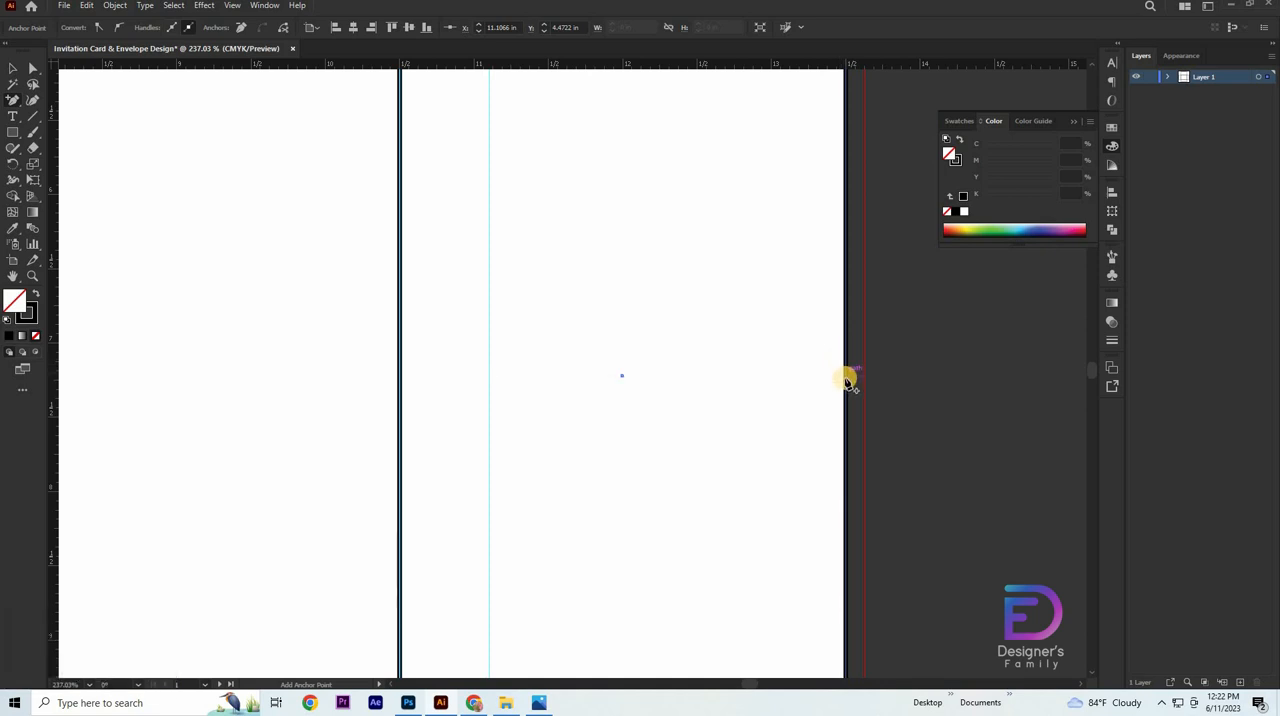
pyautogui.click(846, 379)
pyautogui.moveTo(766, 585); pyautogui.dragTo(783, 151)
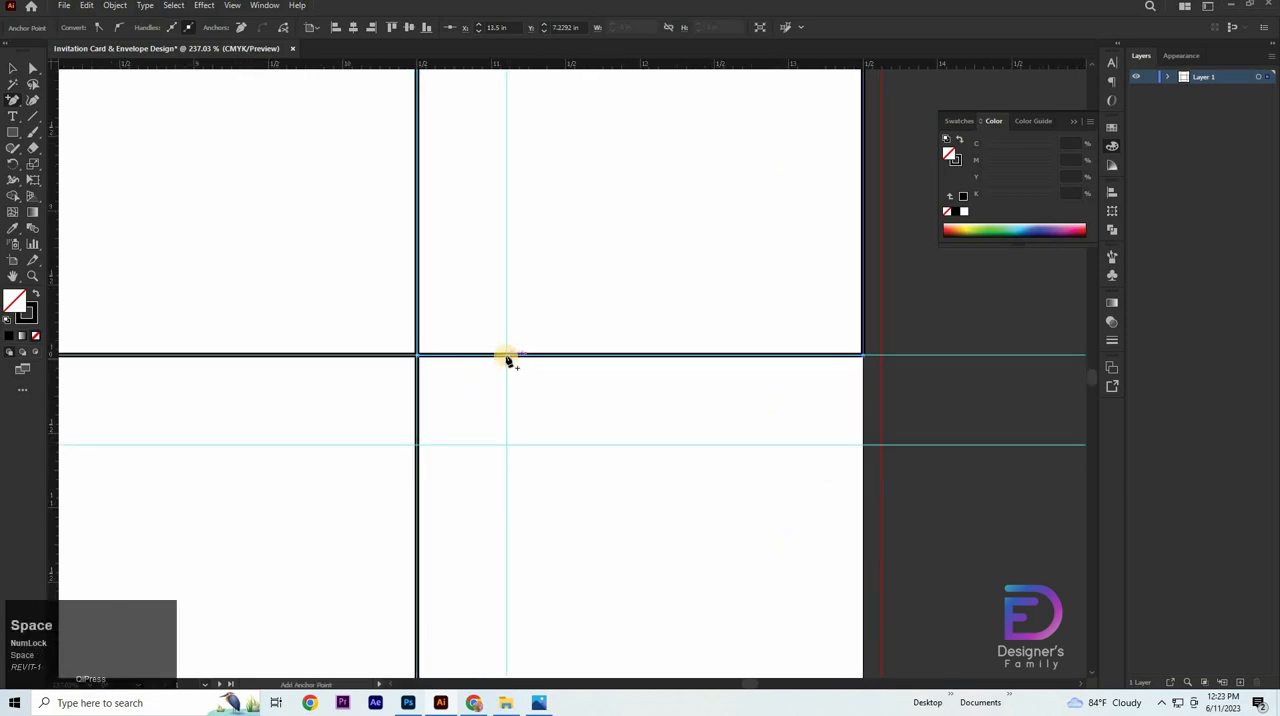
pyautogui.click(507, 356)
# Add anchor points to the bottom flap where the horizontal guide crosses both side edges and the two central guides cross its bottom edge
pyautogui.click(418, 450)
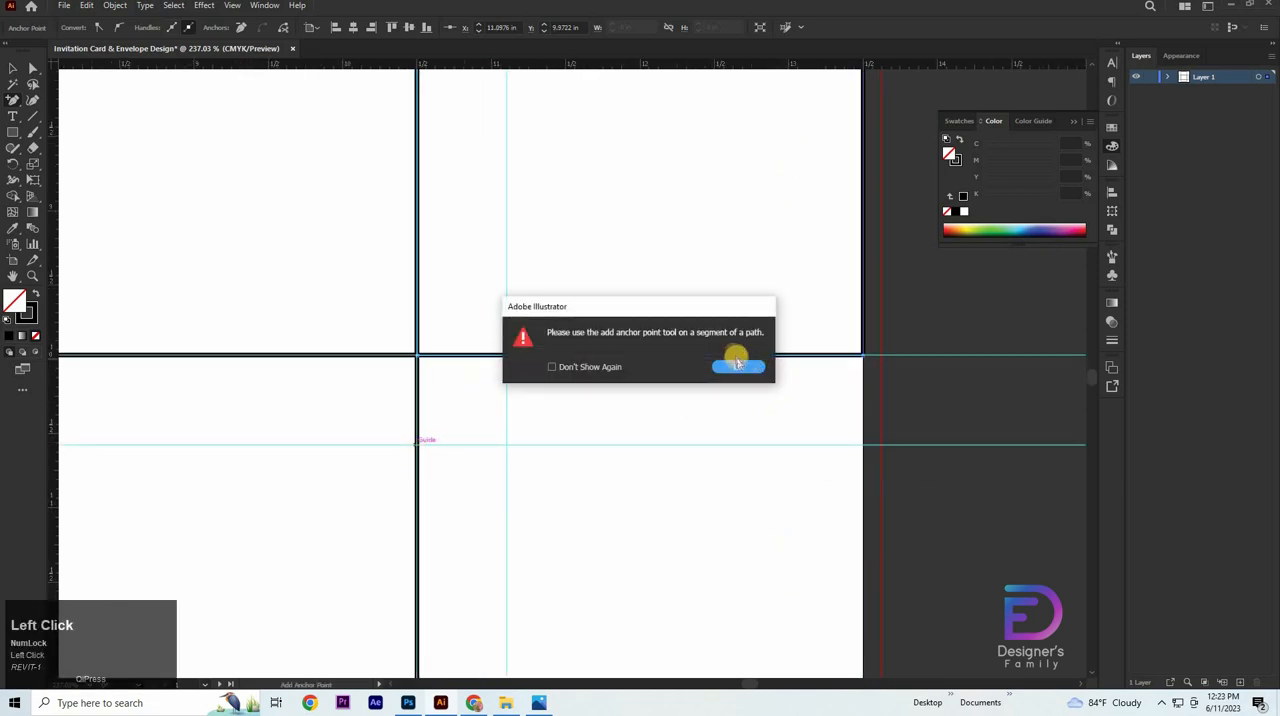
pyautogui.click(738, 367)
pyautogui.moveTo(378, 558); pyautogui.dragTo(502, 530)
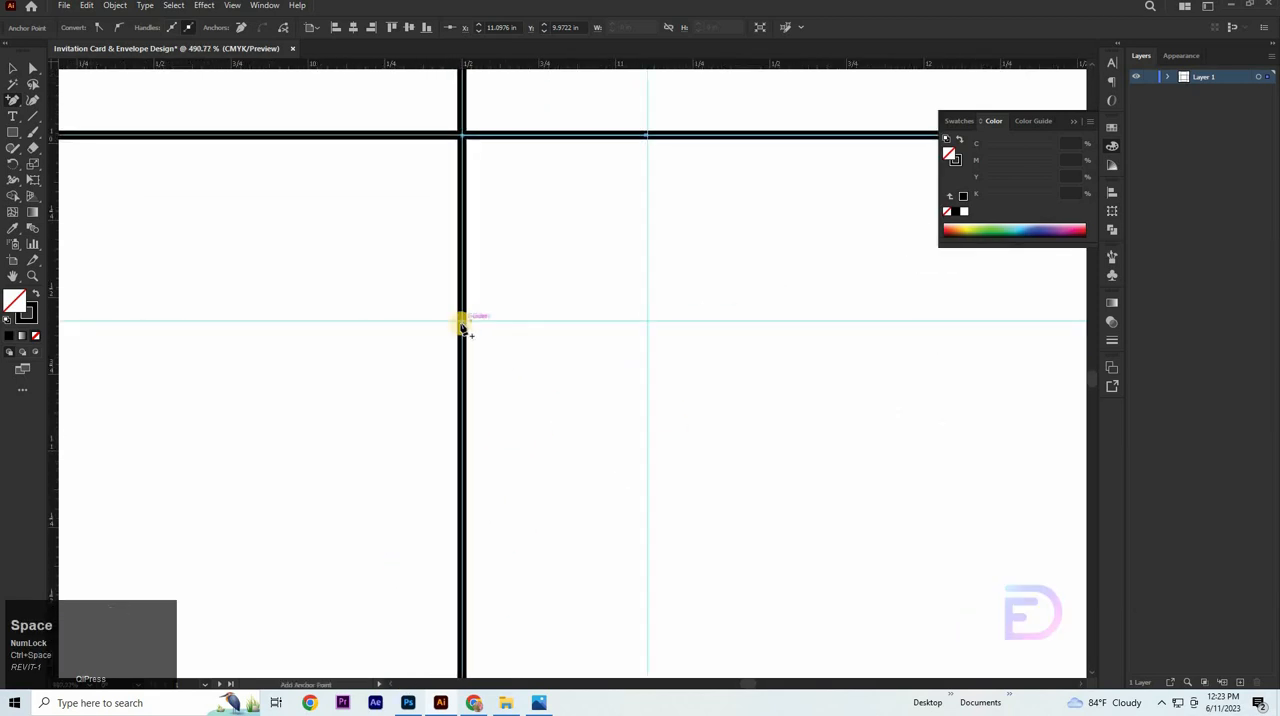
pyautogui.click(462, 322)
pyautogui.moveTo(707, 367); pyautogui.dragTo(491, 450)
pyautogui.moveTo(596, 379); pyautogui.dragTo(800, 229)
pyautogui.moveTo(601, 463); pyautogui.dragTo(735, 425)
pyautogui.moveTo(575, 350); pyautogui.dragTo(623, 306)
pyautogui.click(624, 312)
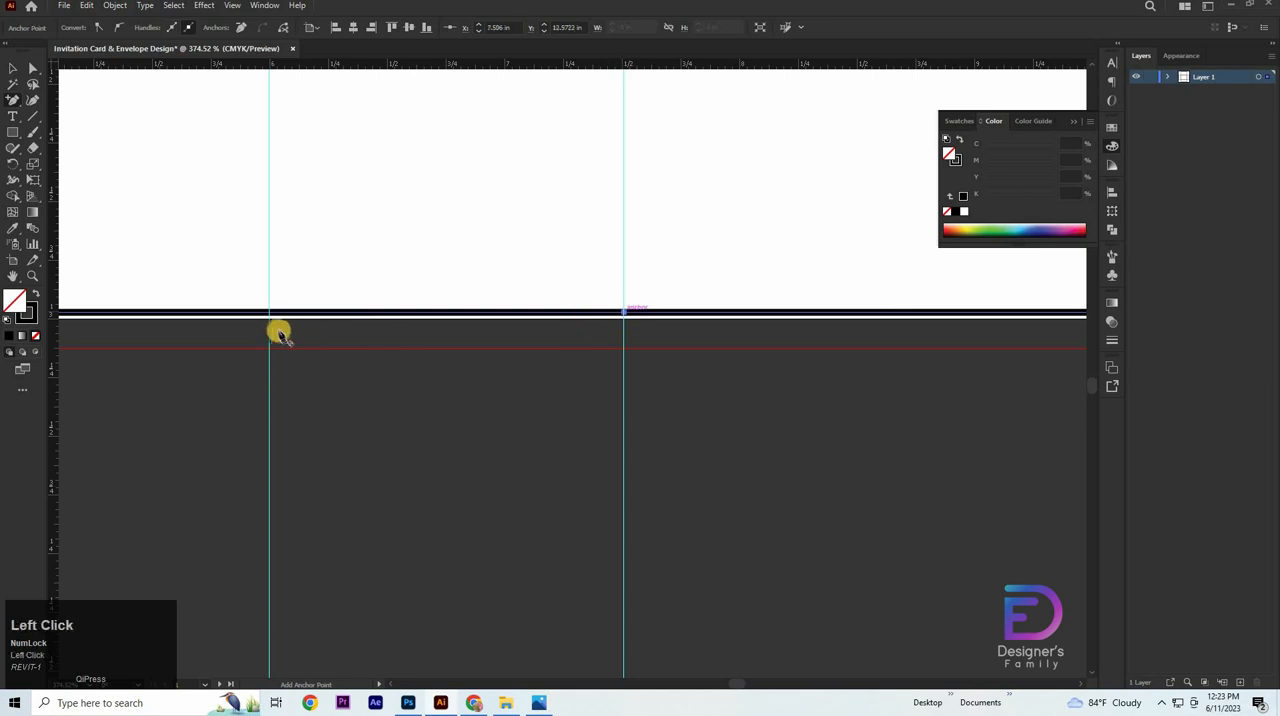
pyautogui.moveTo(253, 210); pyautogui.dragTo(443, 303)
pyautogui.click(443, 305)
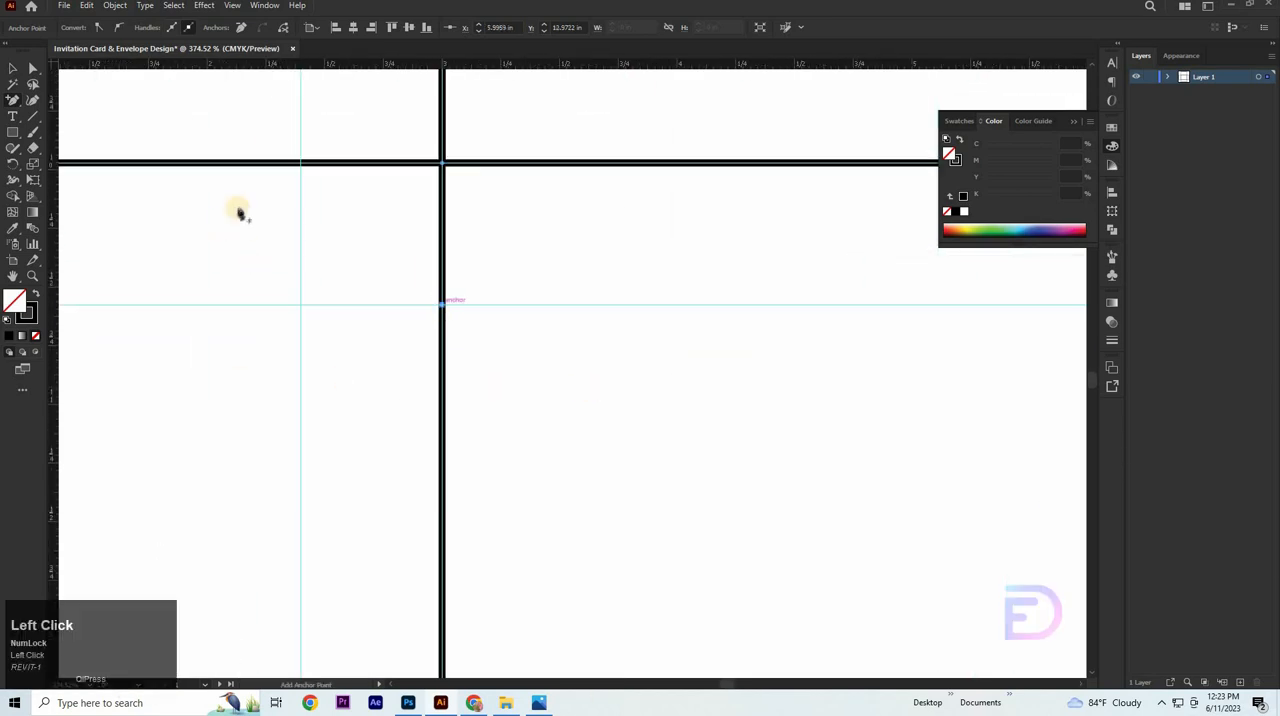
# Try to add an anchor point where the vertical guide crosses the left flap's lower edge
pyautogui.moveTo(239, 209); pyautogui.dragTo(371, 312)
pyautogui.click(433, 268)
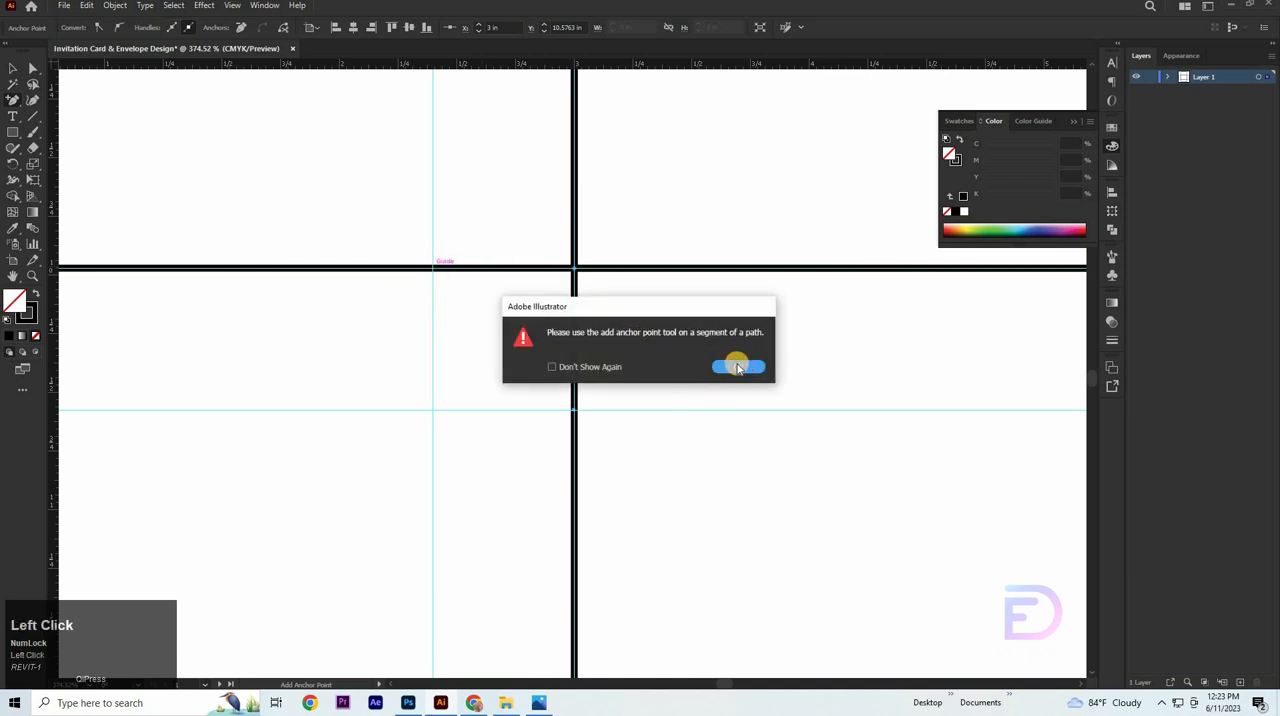
pyautogui.click(737, 368)
pyautogui.click(748, 368)
pyautogui.click(437, 278)
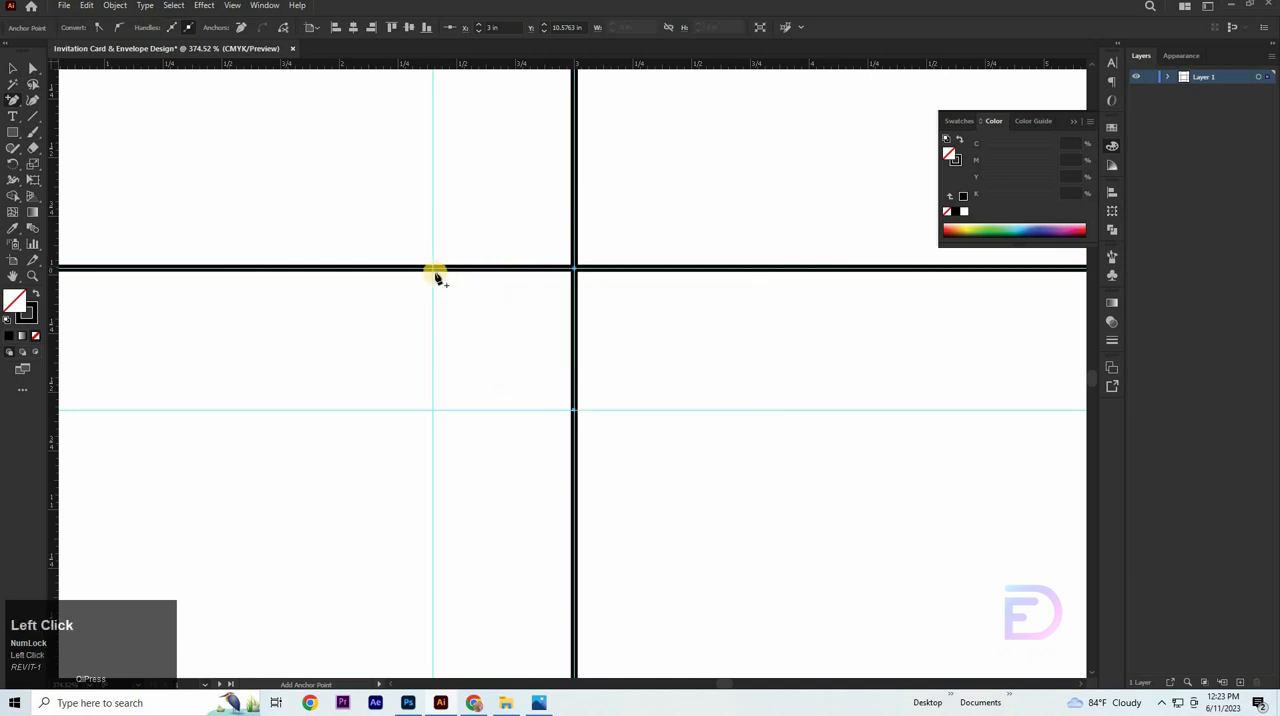
pyautogui.click(435, 272)
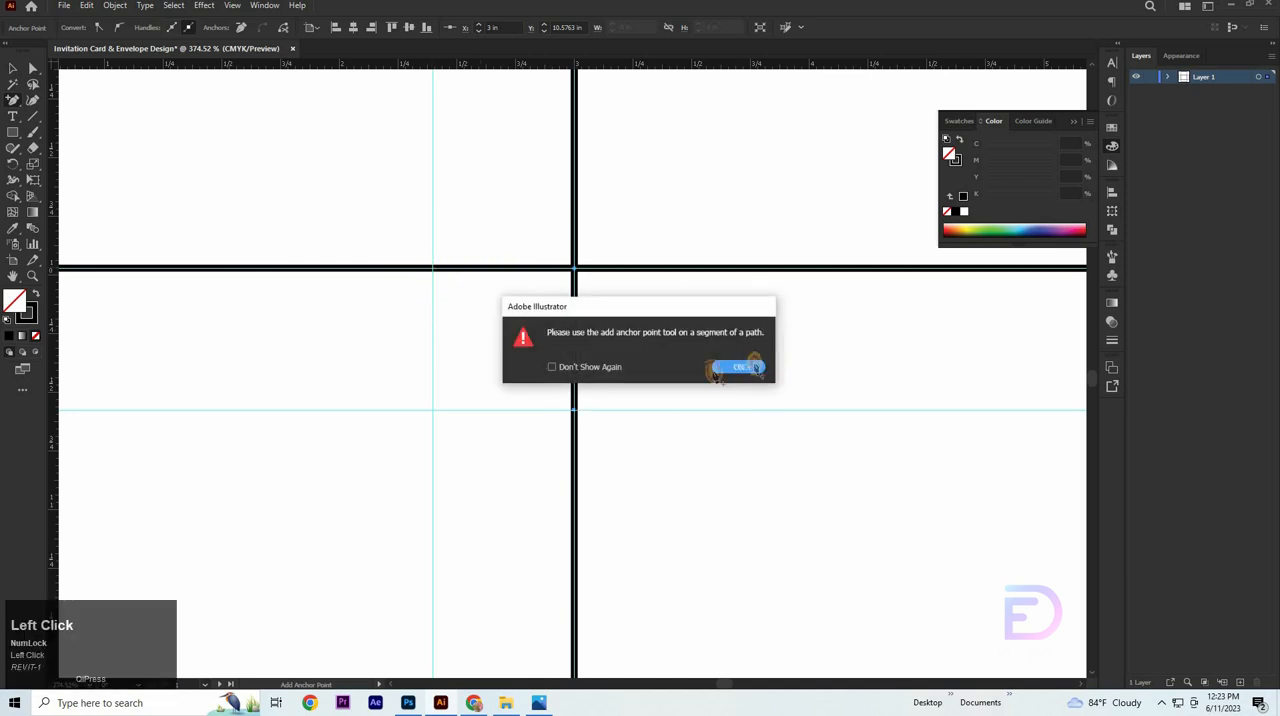
pyautogui.click(748, 368)
pyautogui.click(428, 277)
pyautogui.click(434, 270)
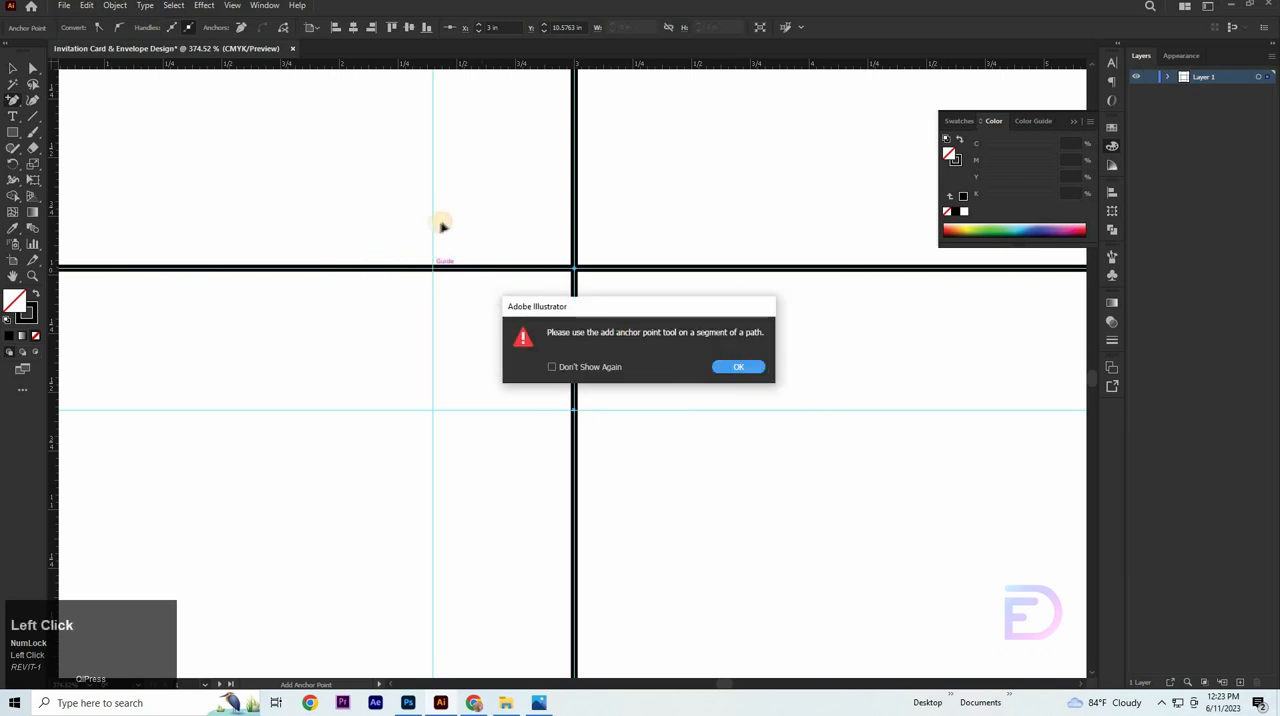
pyautogui.click(738, 367)
pyautogui.keyDown('ctrl'); pyautogui.click(436, 270); pyautogui.keyUp('ctrl')
pyautogui.click(433, 268)
pyautogui.click(736, 367)
# Select the left flap's path and add an anchor point where the vertical guide crosses its lower edge
pyautogui.moveTo(458, 330); pyautogui.dragTo(505, 185)
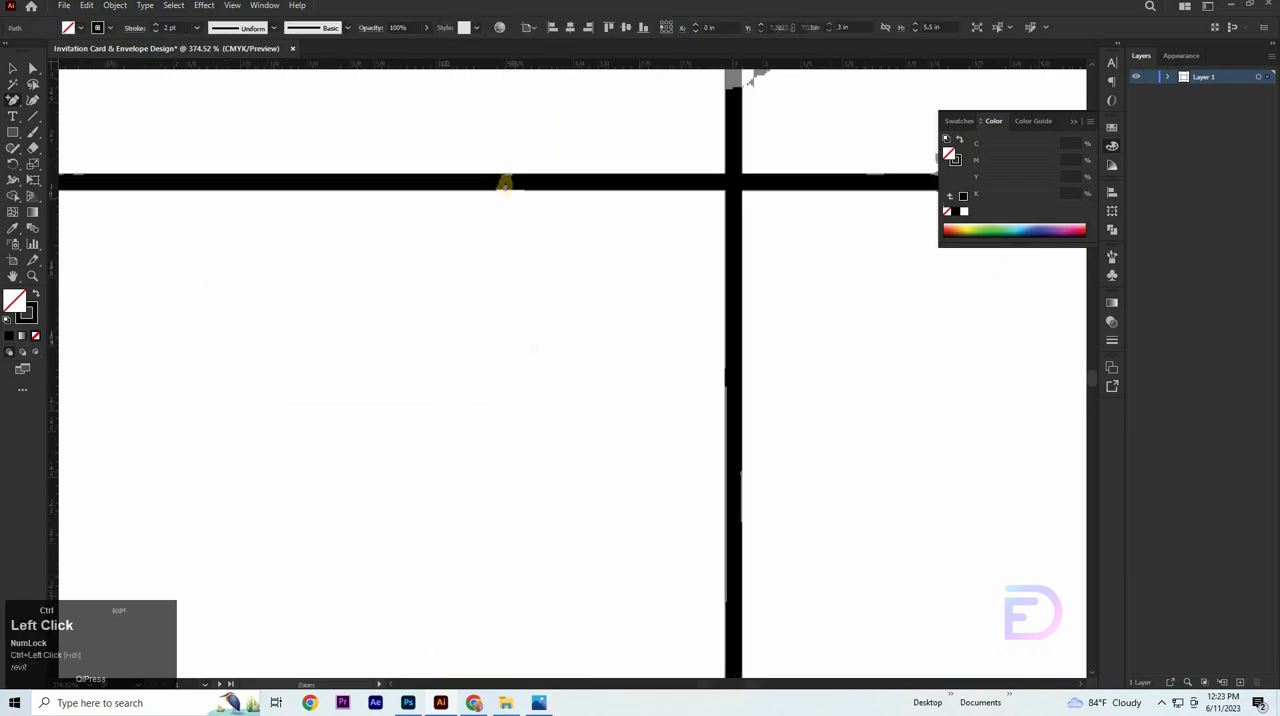
pyautogui.click(410, 333)
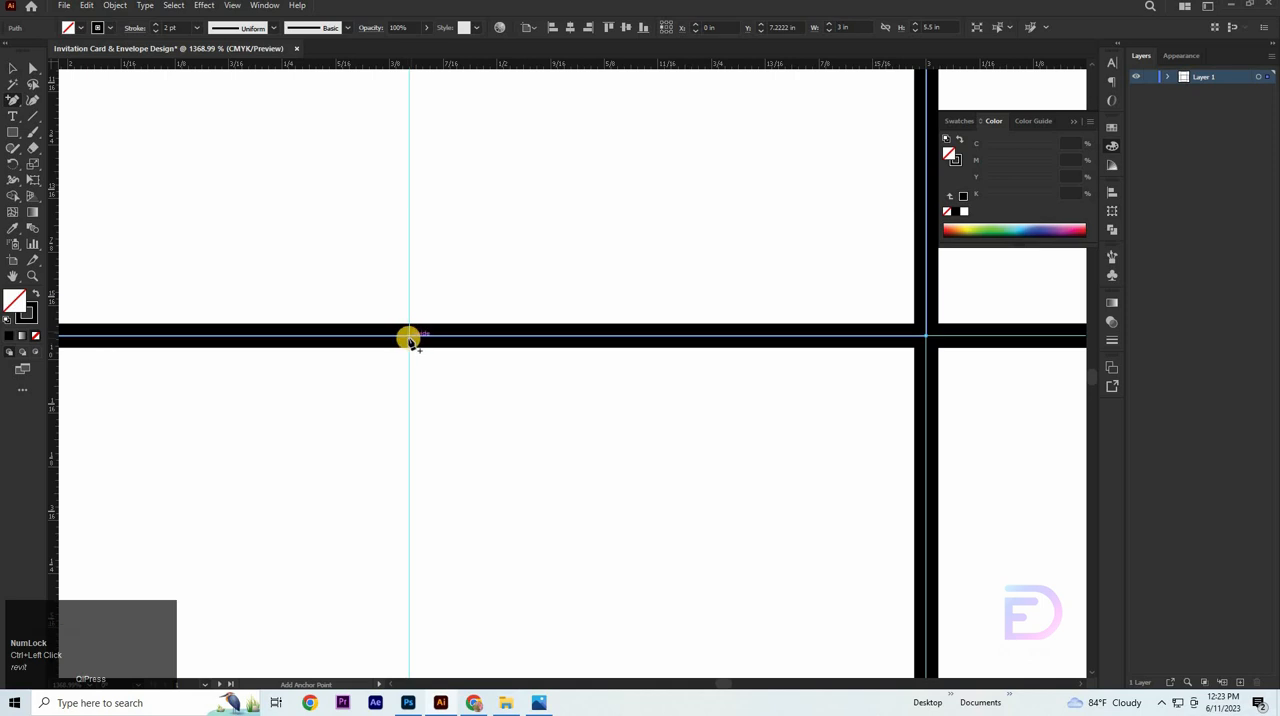
pyautogui.click(409, 339)
pyautogui.click(721, 370)
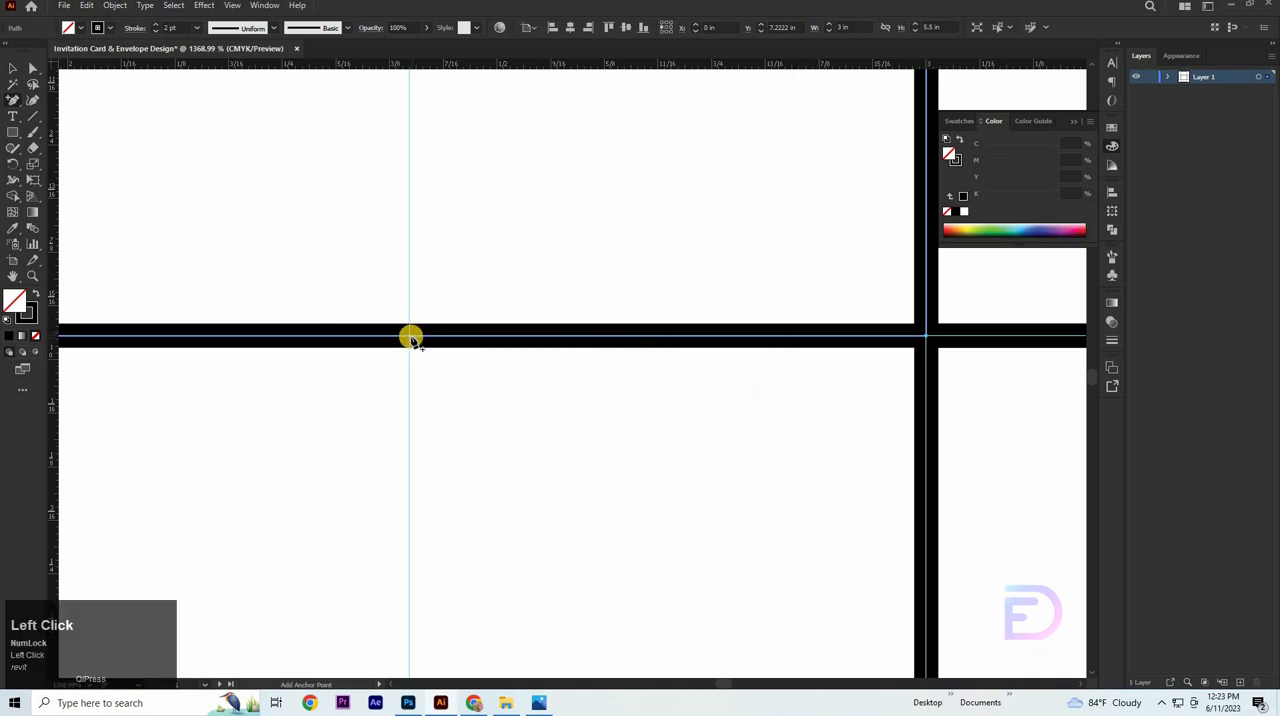
# Delete the left flap's two outer corner anchor points with the Delete Anchor Point tool to make it pointed
pyautogui.rightClick(13, 100)
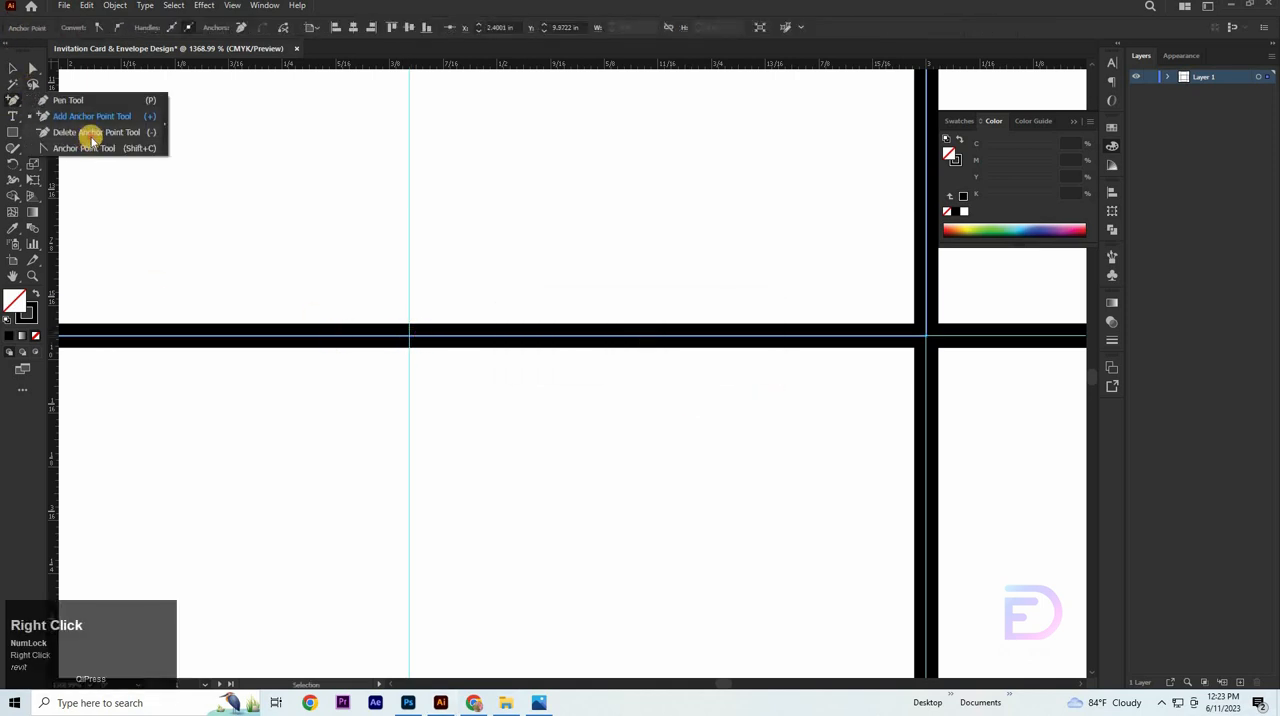
pyautogui.click(92, 136)
pyautogui.moveTo(478, 118); pyautogui.dragTo(285, 295)
pyautogui.moveTo(406, 185); pyautogui.dragTo(491, 567)
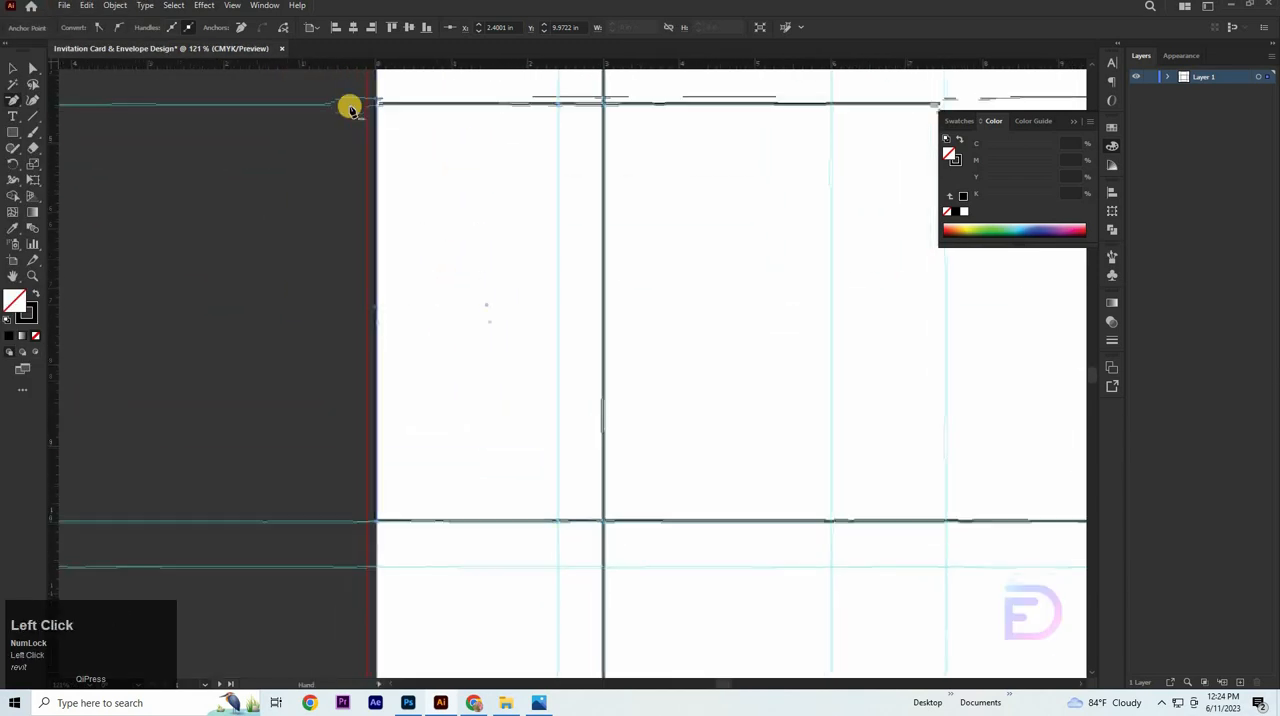
pyautogui.click(380, 114)
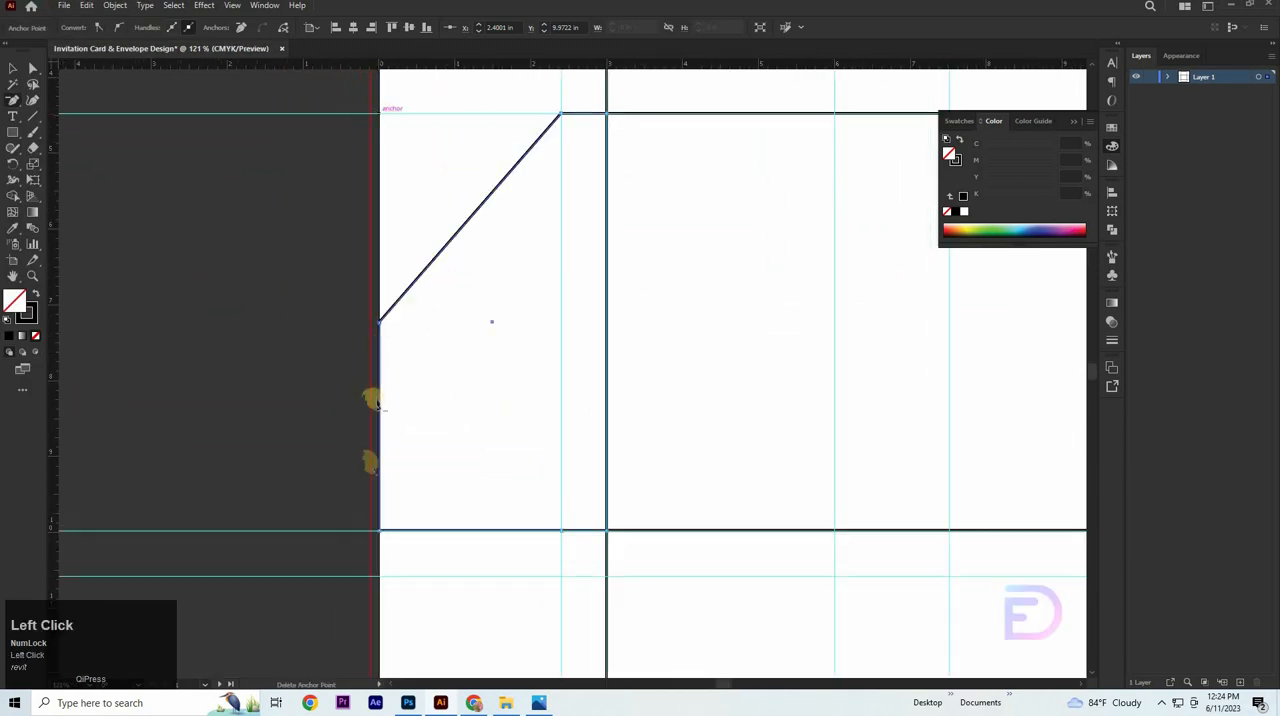
pyautogui.click(379, 531)
# Delete the upper flap's two top corner anchor points to form its slanted sides
pyautogui.moveTo(688, 200); pyautogui.dragTo(441, 681)
pyautogui.click(361, 254)
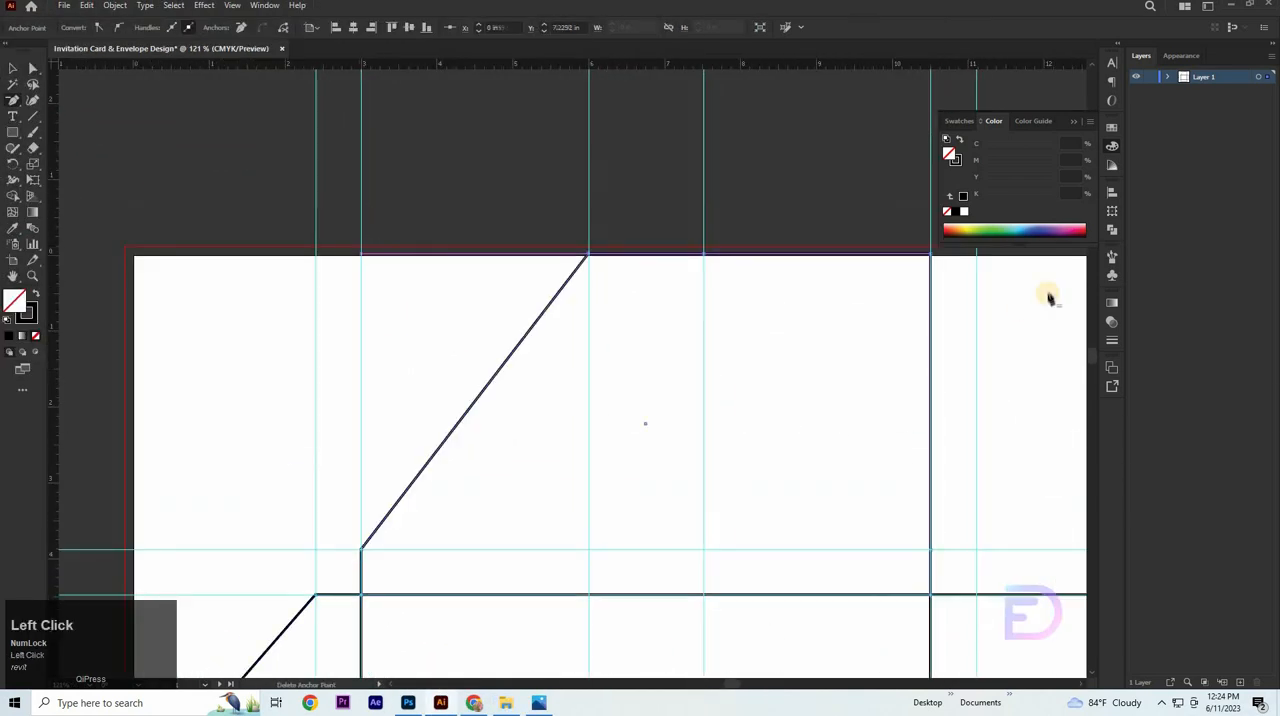
pyautogui.click(930, 256)
pyautogui.click(930, 256)
# Delete the right flap's two outer corner anchor points to make it pointed
pyautogui.moveTo(930, 508); pyautogui.dragTo(431, 188)
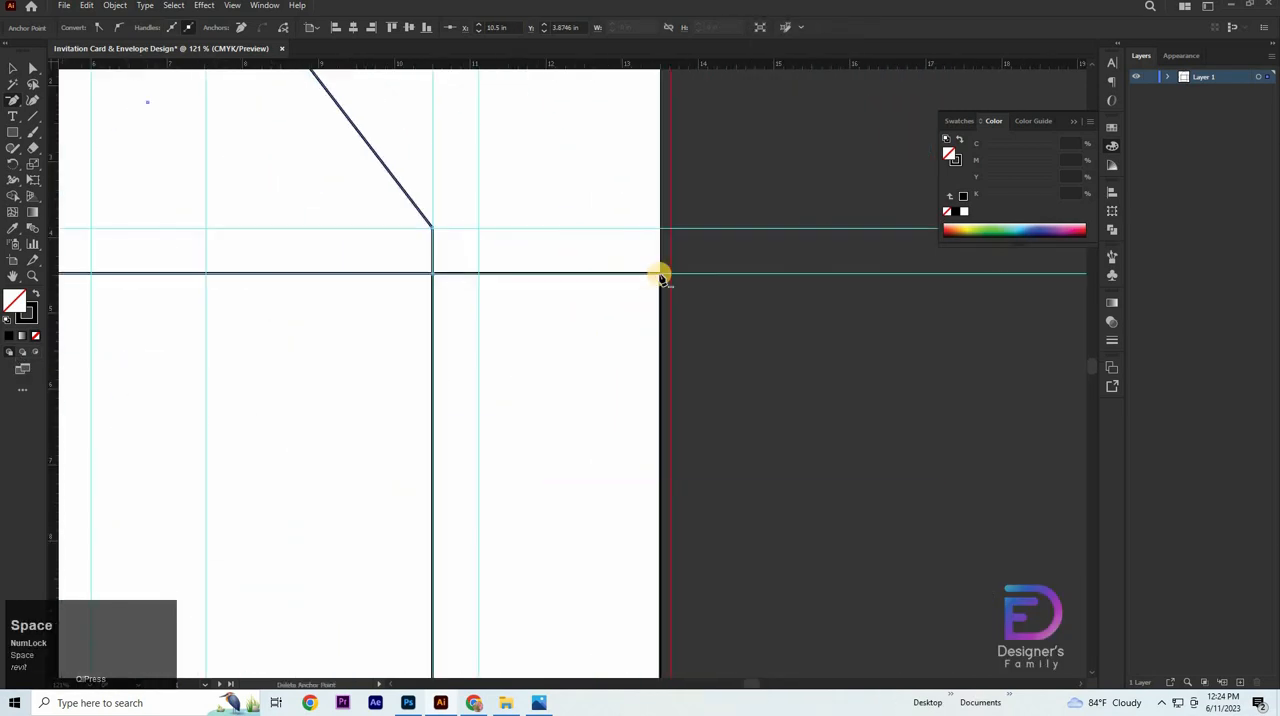
pyautogui.click(661, 275)
pyautogui.moveTo(650, 570); pyautogui.dragTo(661, 211)
pyautogui.click(676, 334)
# Delete the bottom flap's two lower corner anchor points to form its slanted sides
pyautogui.moveTo(634, 603); pyautogui.dragTo(651, 330)
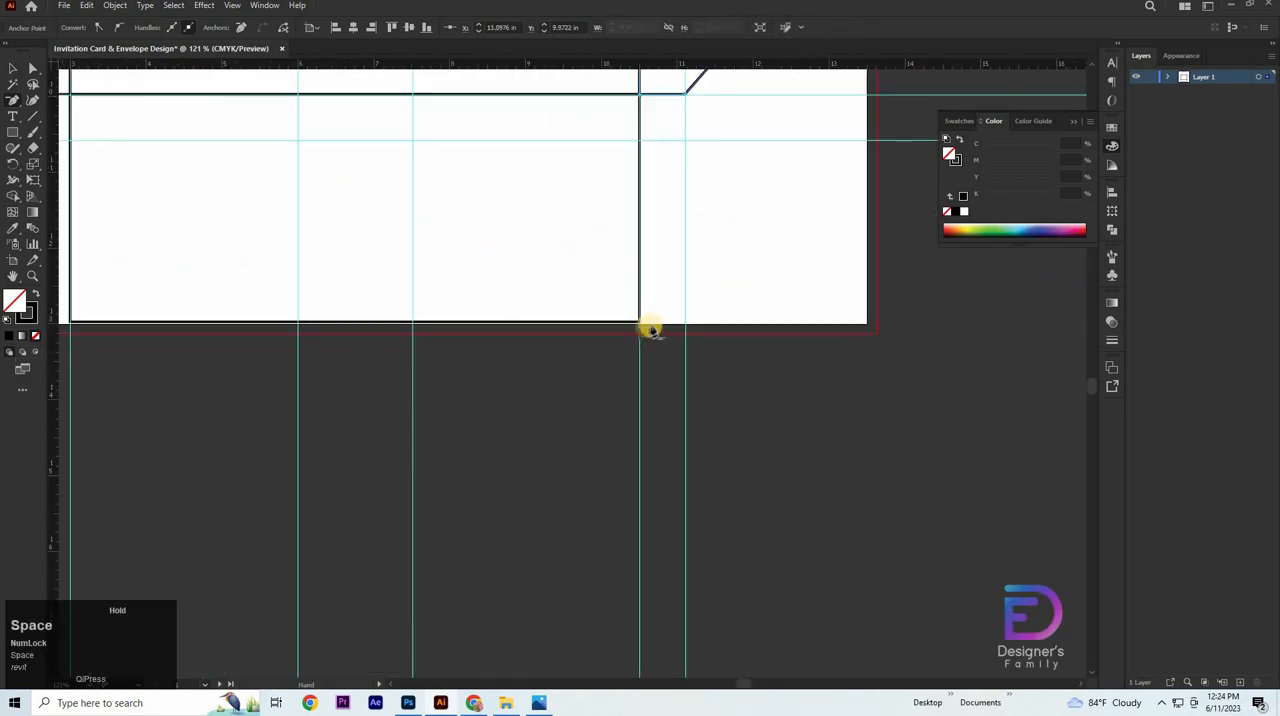
pyautogui.click(640, 323)
pyautogui.moveTo(188, 383); pyautogui.dragTo(472, 376)
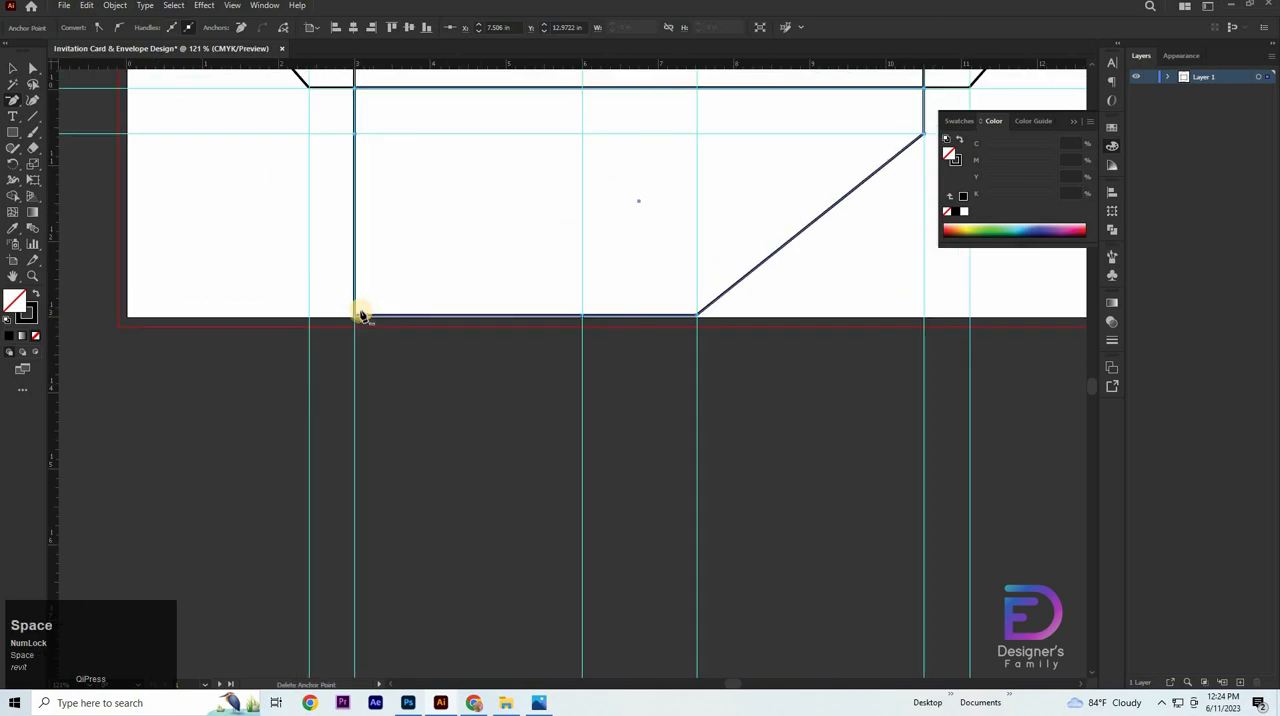
pyautogui.click(355, 316)
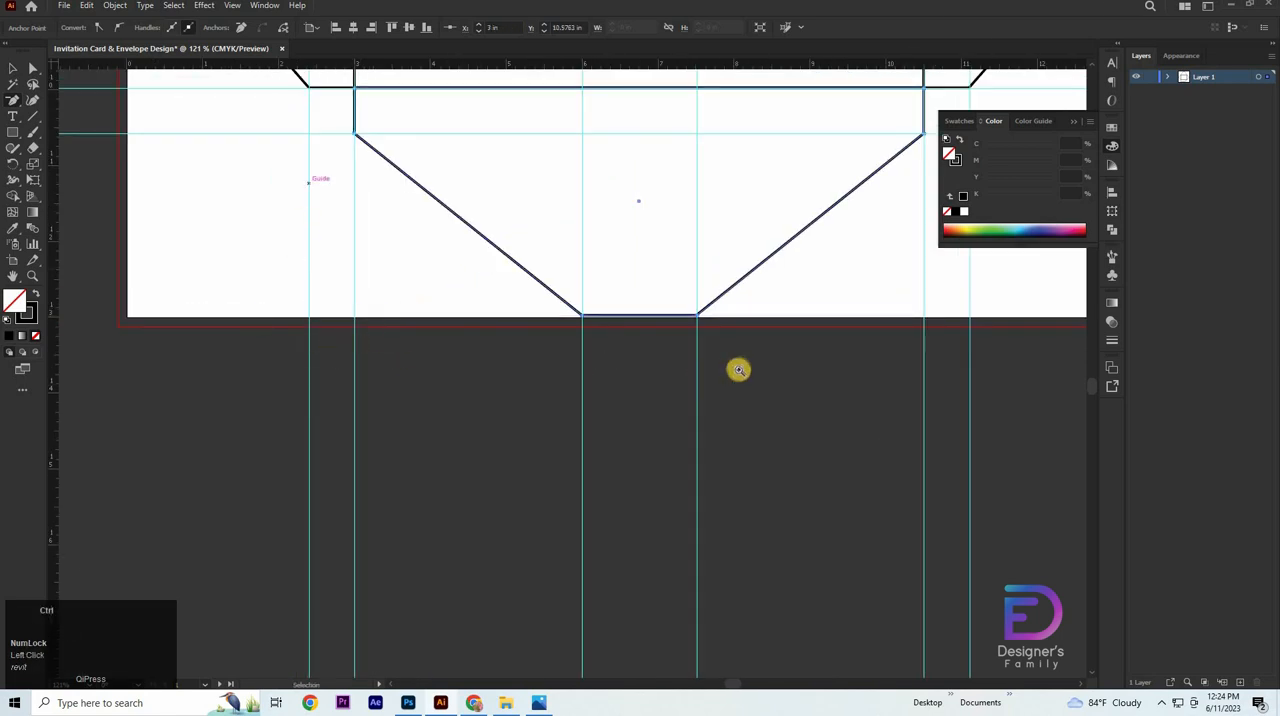
pyautogui.scroll(-5, 738, 370)
pyautogui.moveTo(677, 374); pyautogui.dragTo(582, 546)
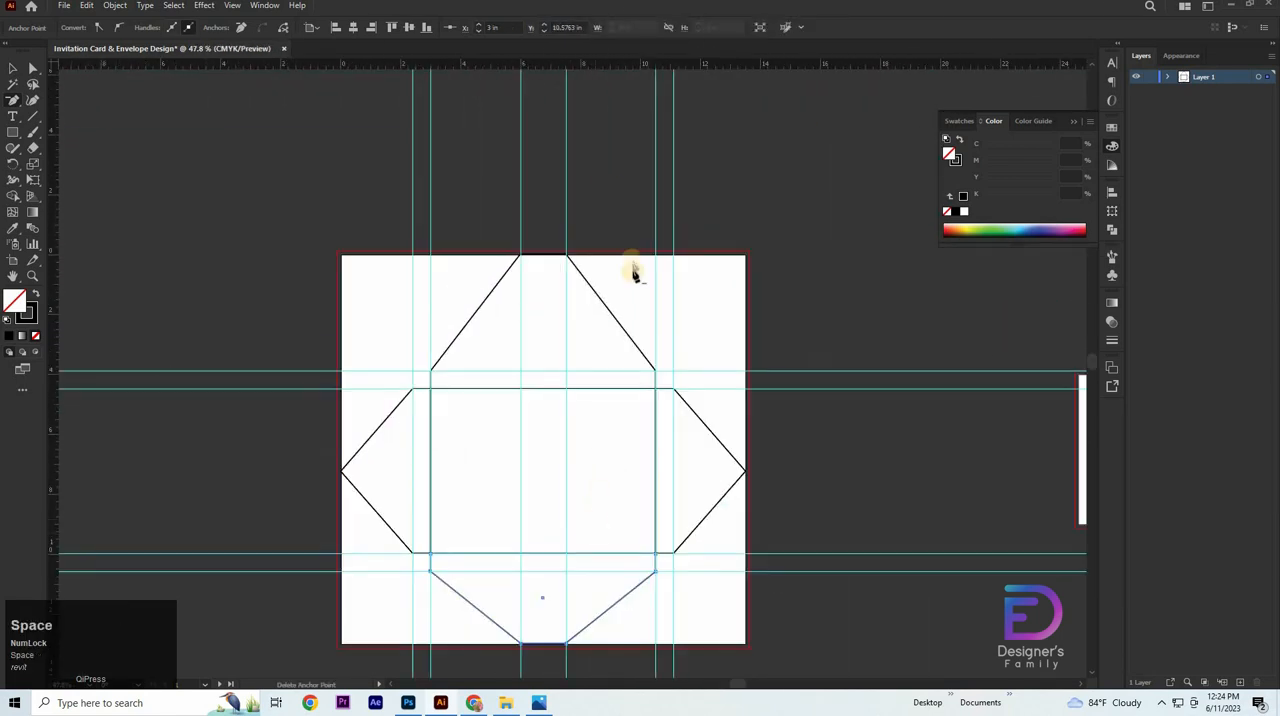
pyautogui.click(557, 259)
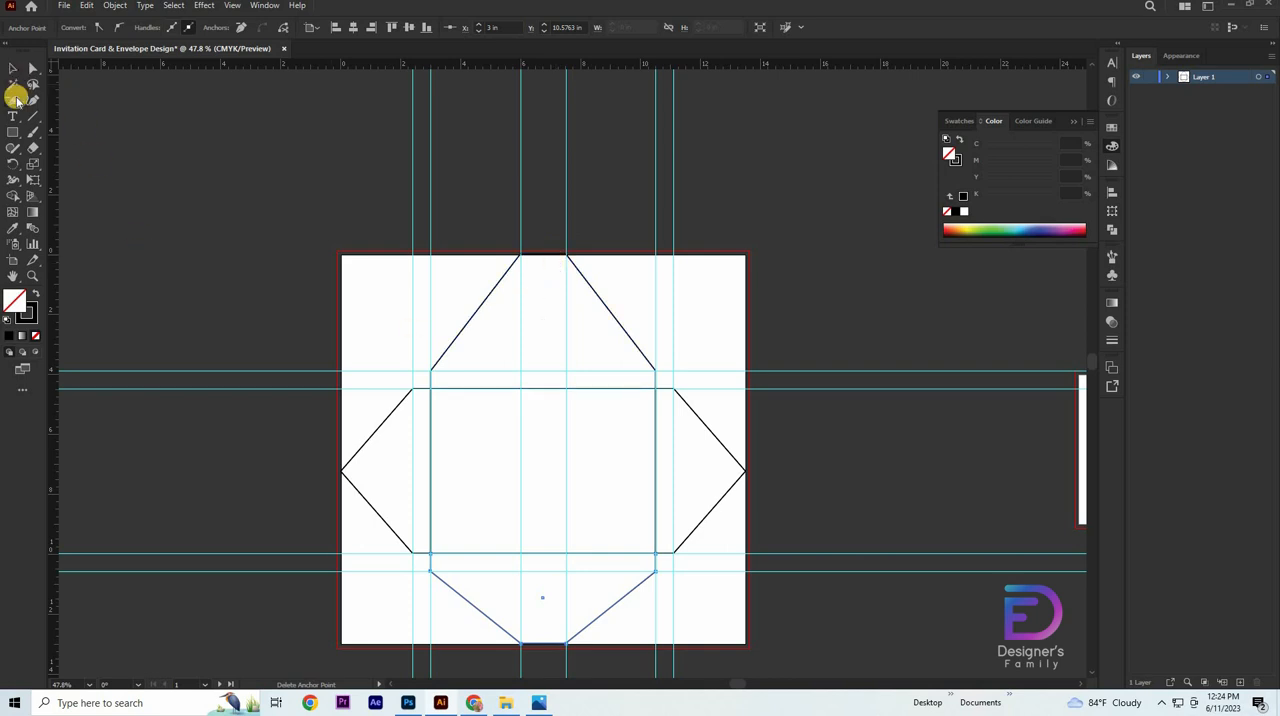
# Add an anchor point midway along the upper flap's short top edge and delete the two neighbouring points to make it pointed
pyautogui.rightClick(17, 100)
pyautogui.click(85, 110)
pyautogui.click(541, 254)
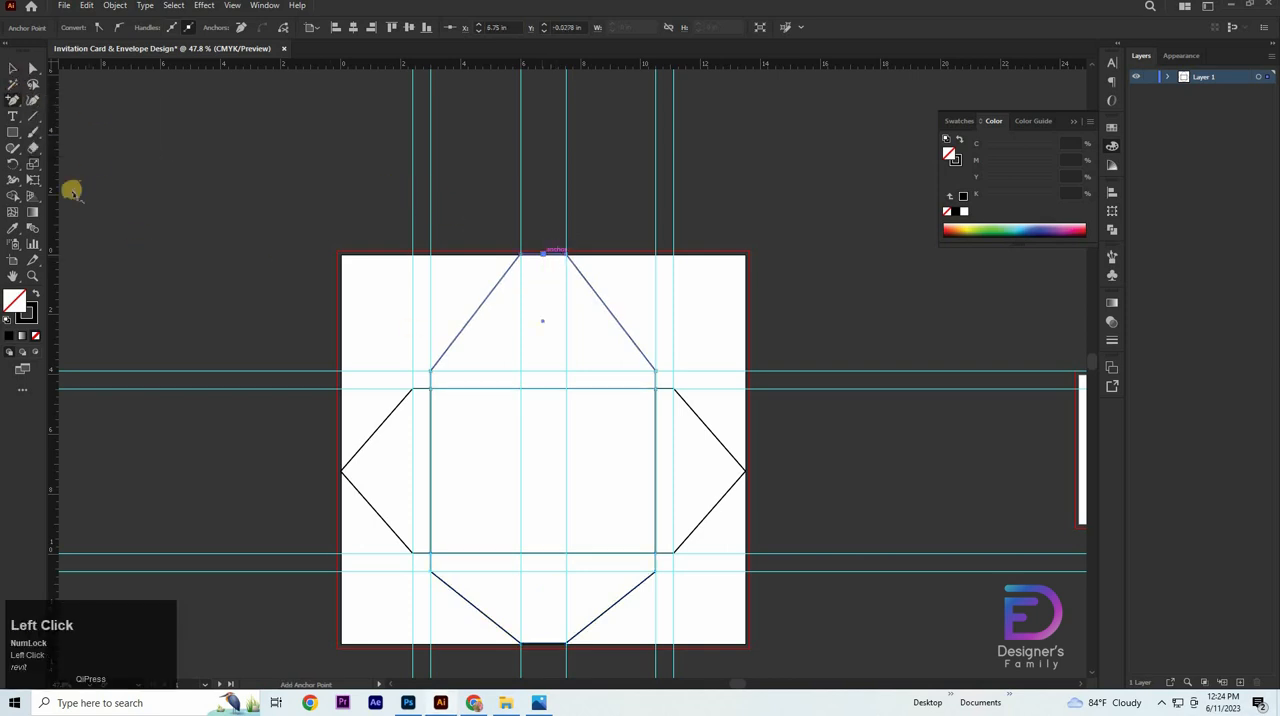
pyautogui.rightClick(15, 105)
pyautogui.click(85, 126)
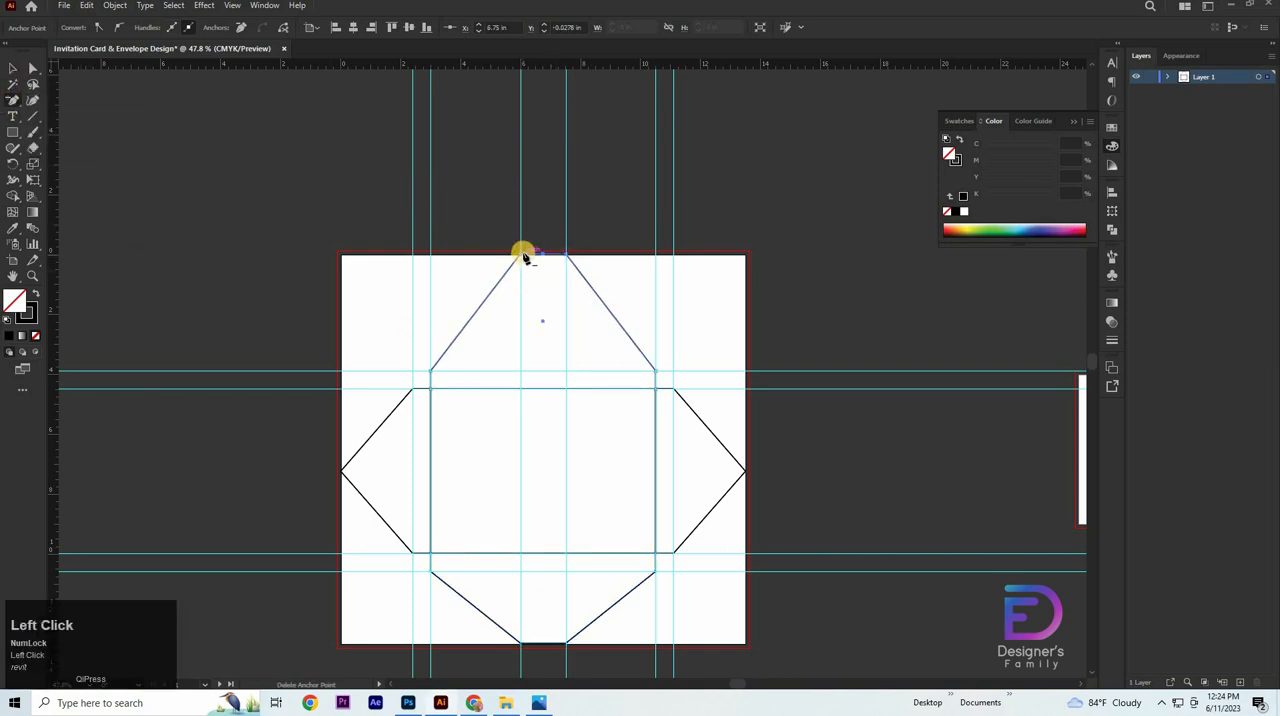
pyautogui.click(522, 256)
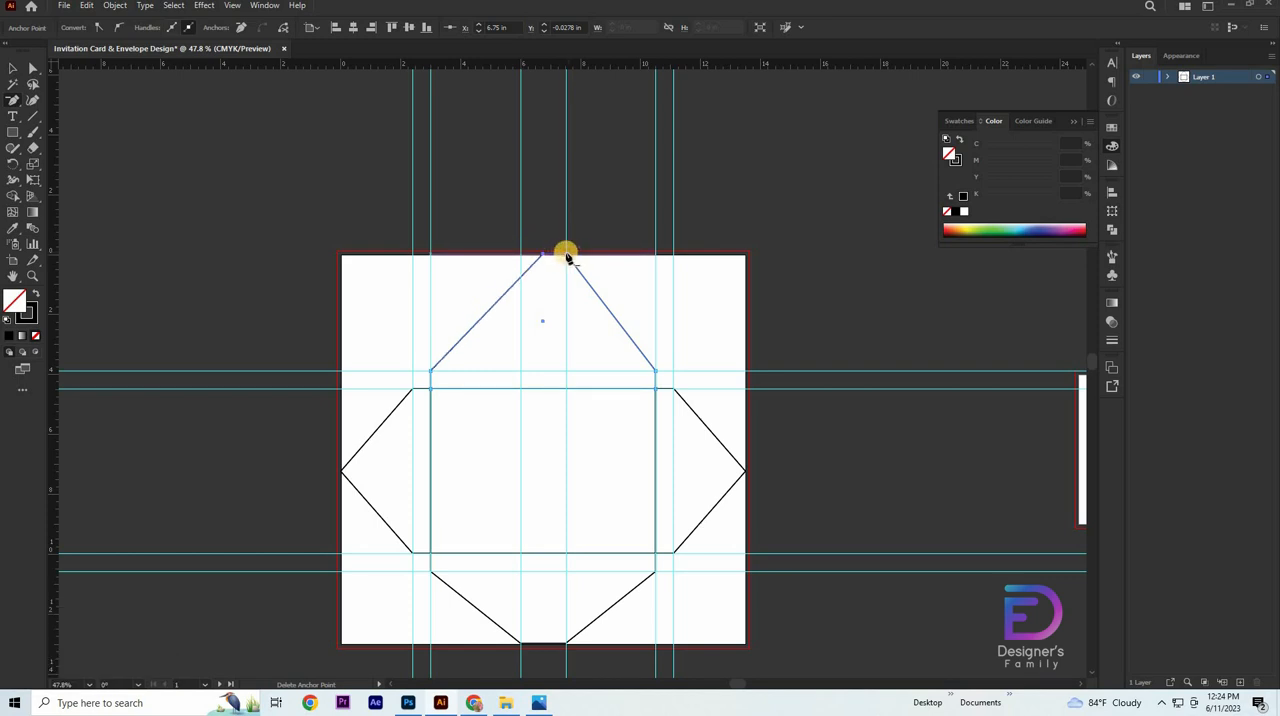
pyautogui.click(566, 255)
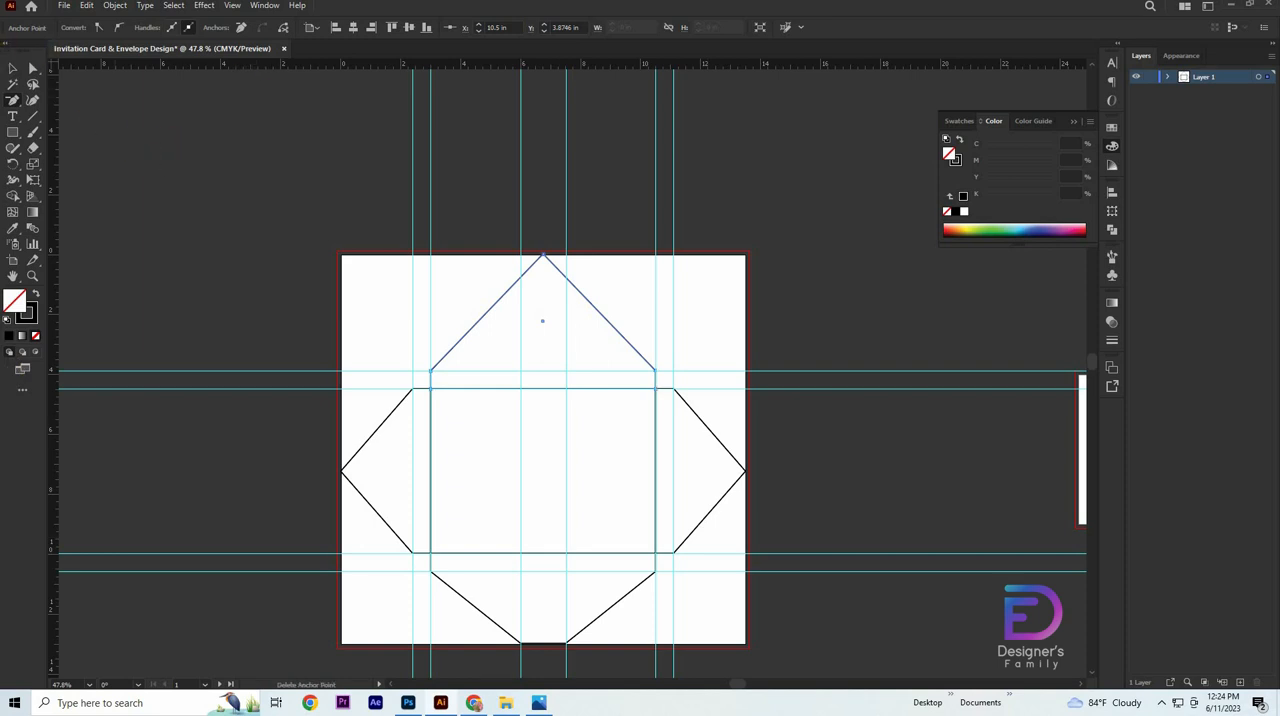
# Round the outer corners of all four envelope flaps with a 0.5 in corner radius
pyautogui.click(32, 67)
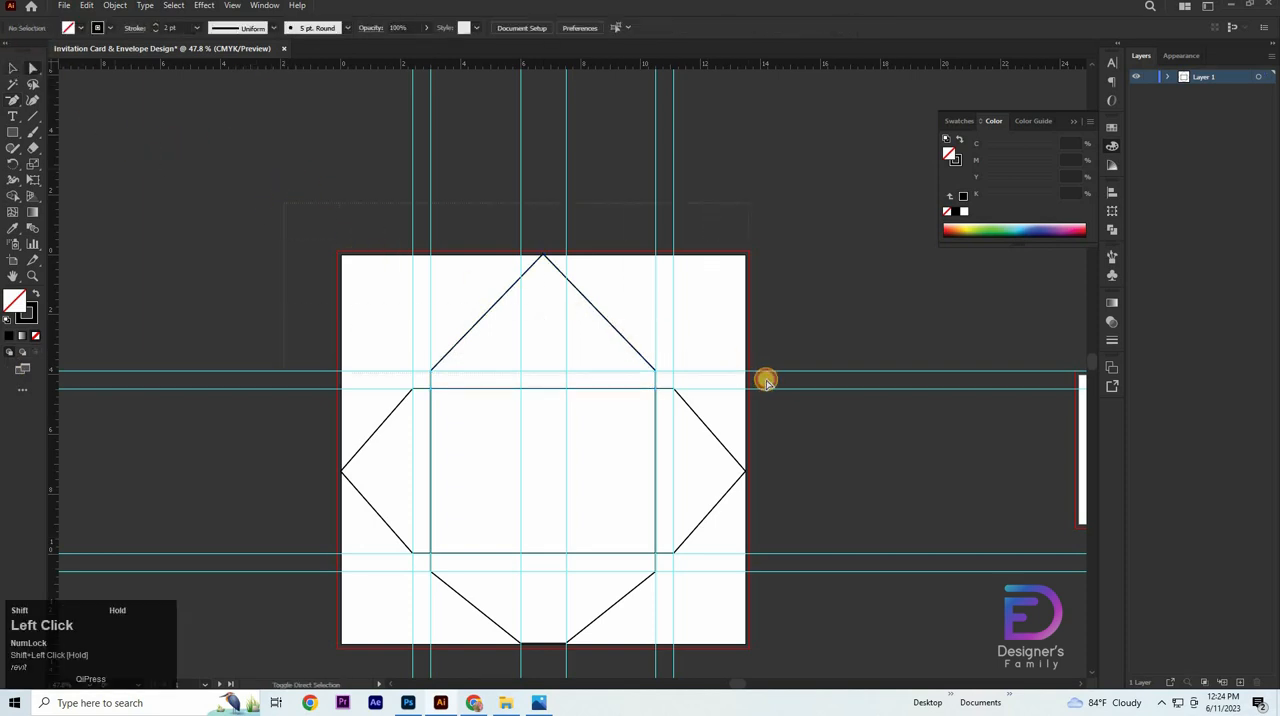
pyautogui.moveTo(290, 370); pyautogui.dragTo(423, 573)
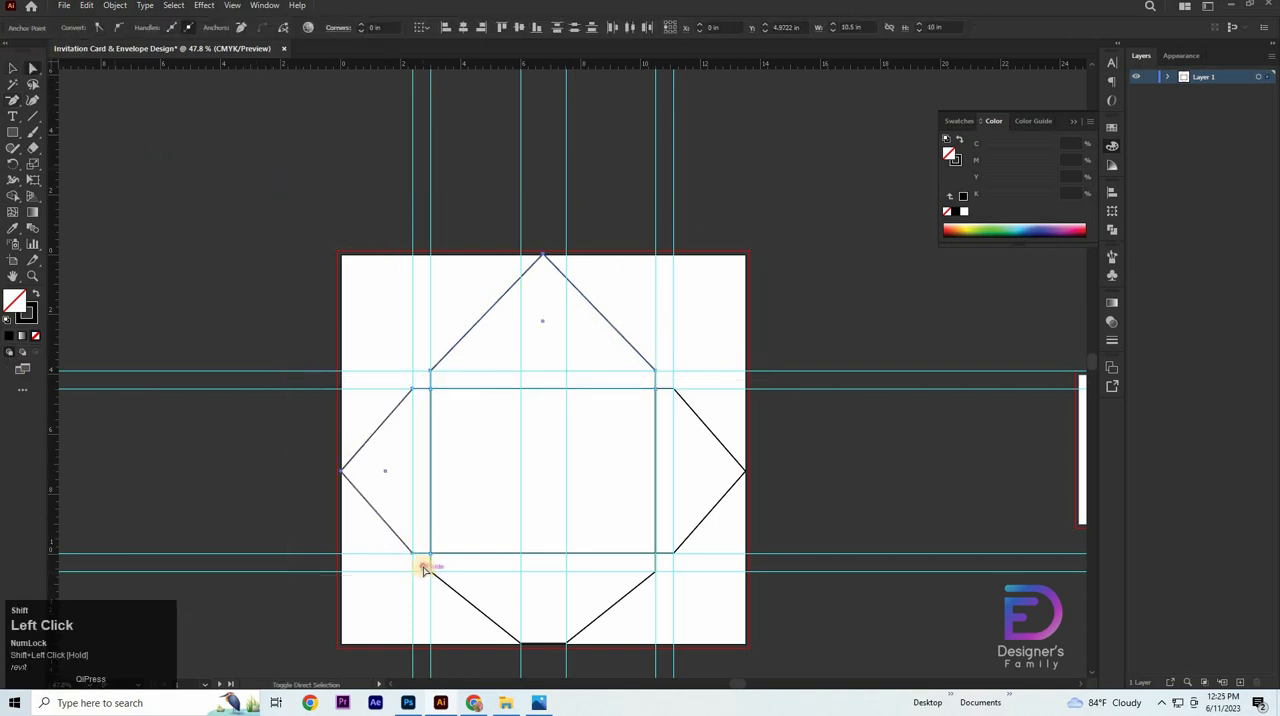
pyautogui.moveTo(667, 668); pyautogui.dragTo(668, 667)
pyautogui.moveTo(791, 323); pyautogui.dragTo(669, 572)
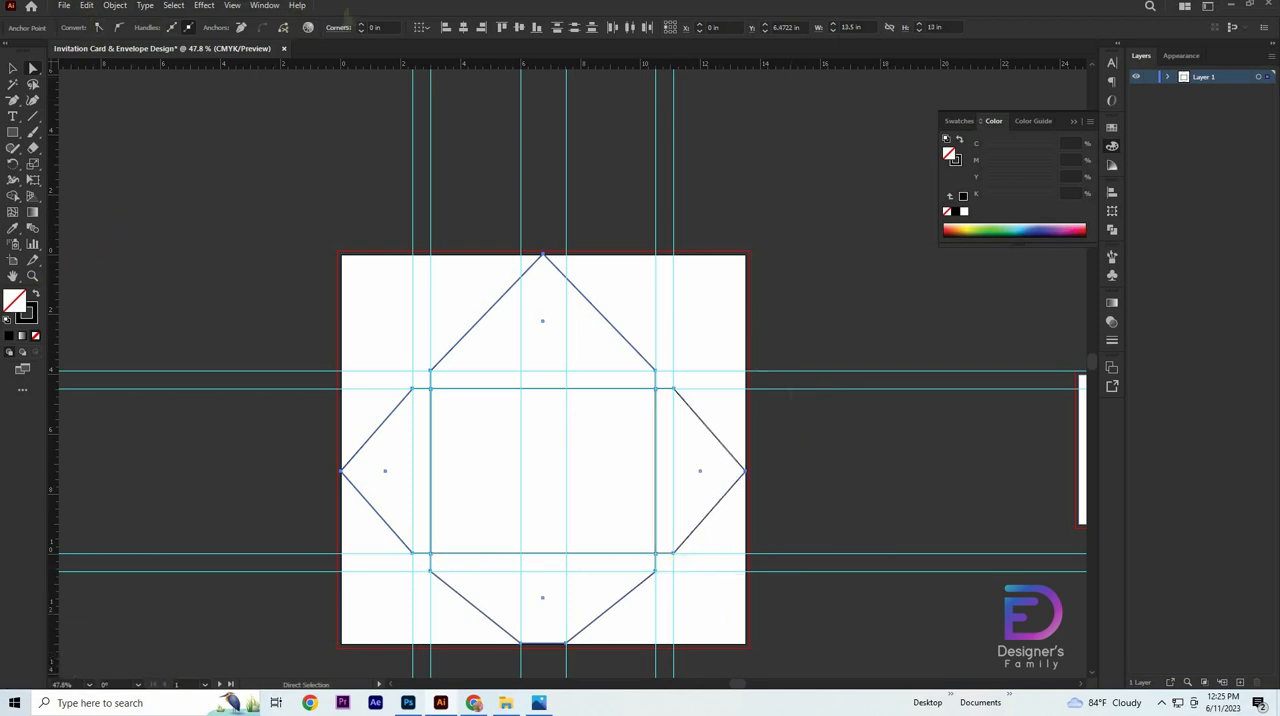
pyautogui.click(389, 29)
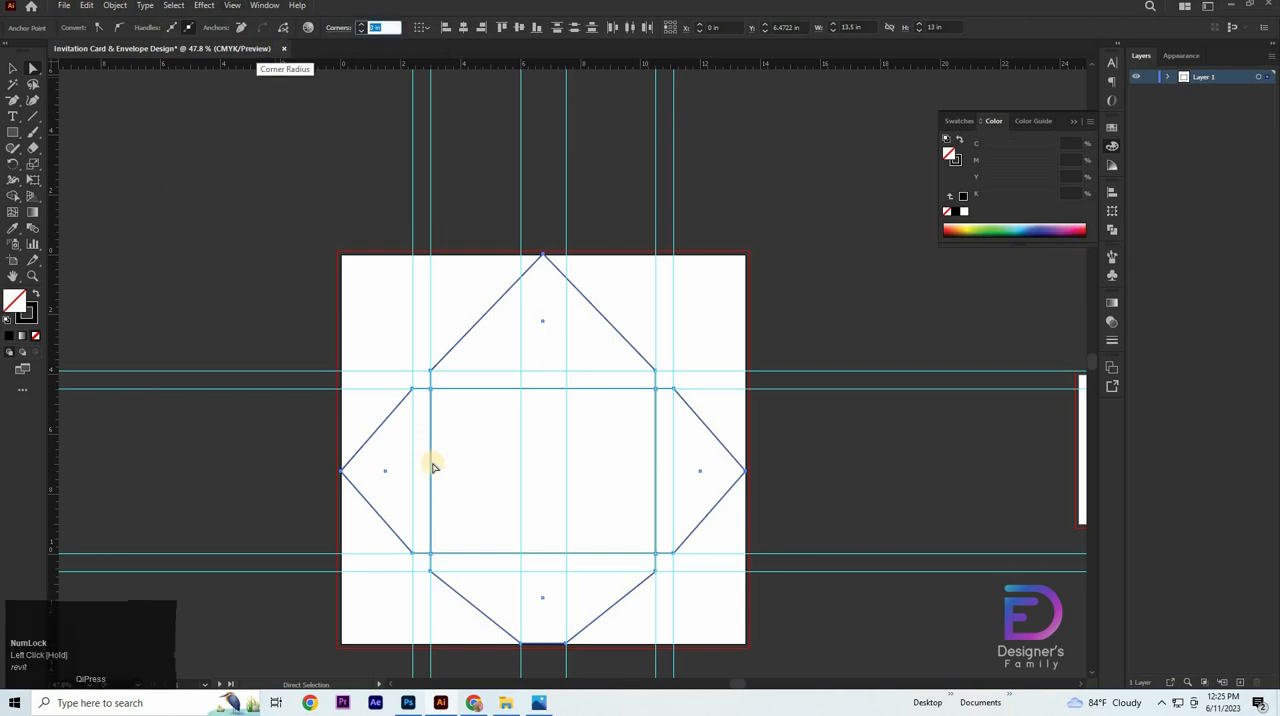
pyautogui.write('0.5')
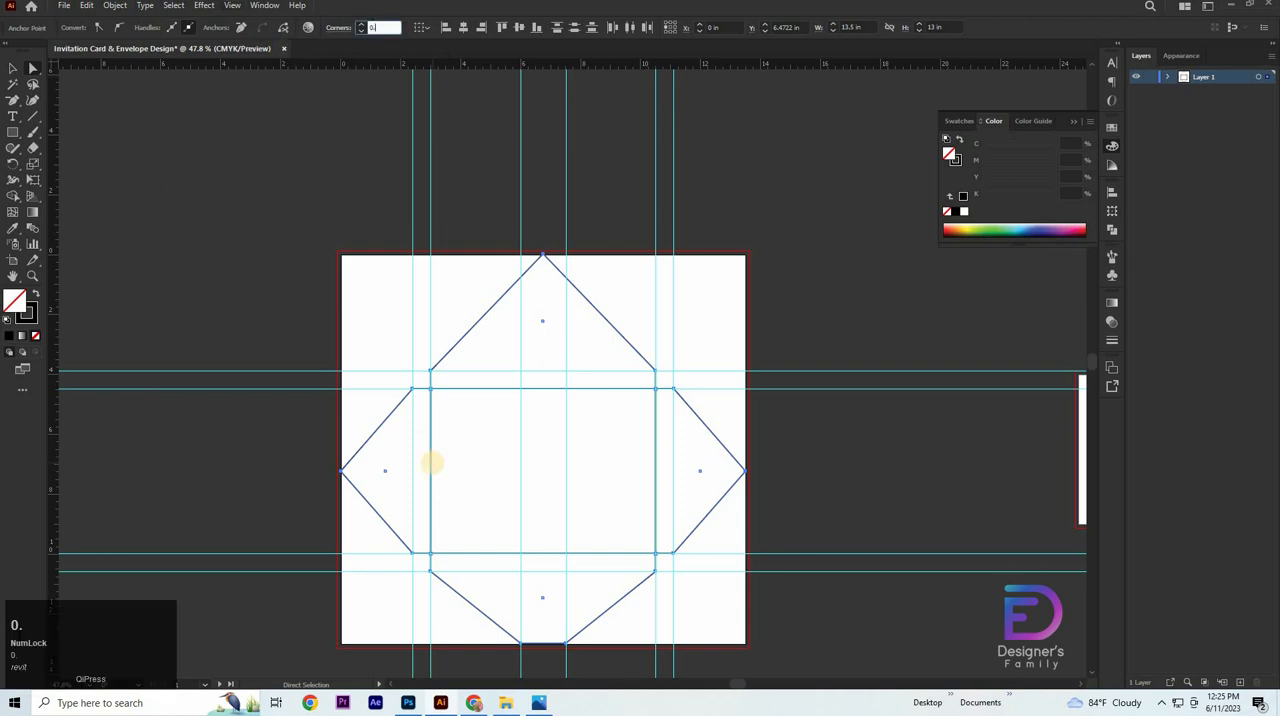
pyautogui.press('Return')
pyautogui.rightClick(514, 150)
pyautogui.click(10, 72)
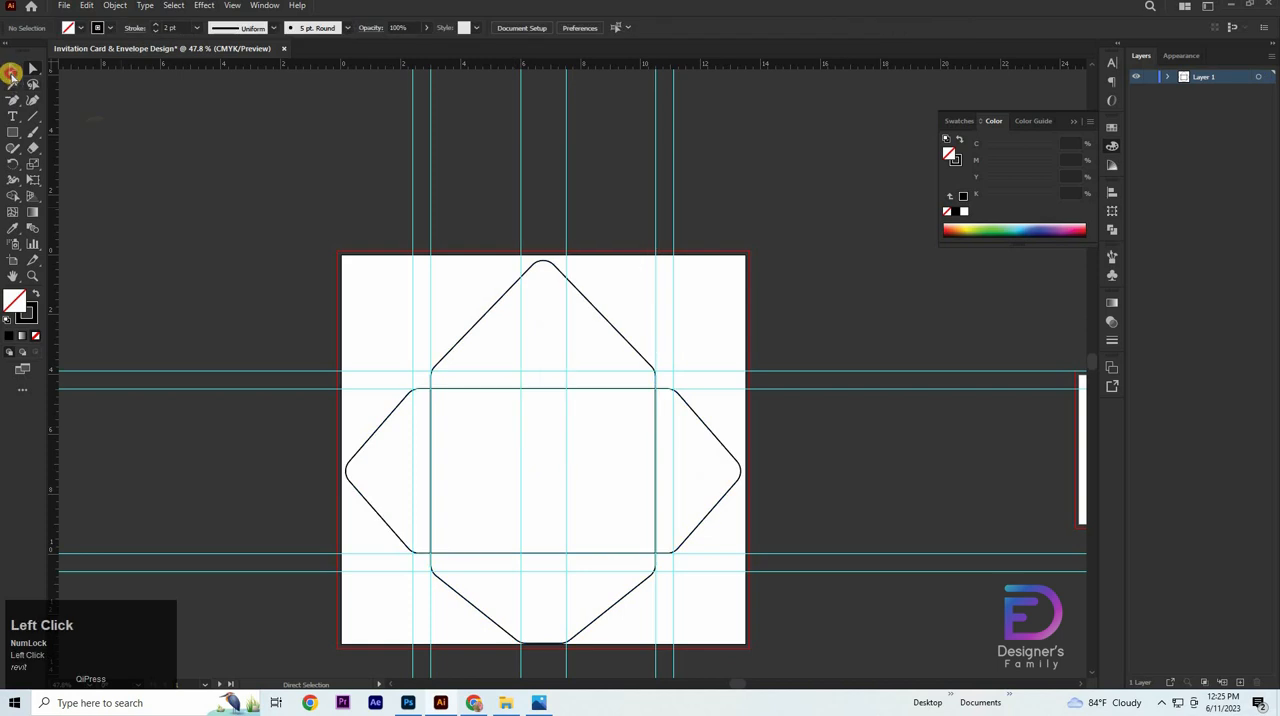
# Open text-3.ai and copy its three colour swatches with hex labels to the empty canvas beside the envelope artboard
pyautogui.click(538, 700)
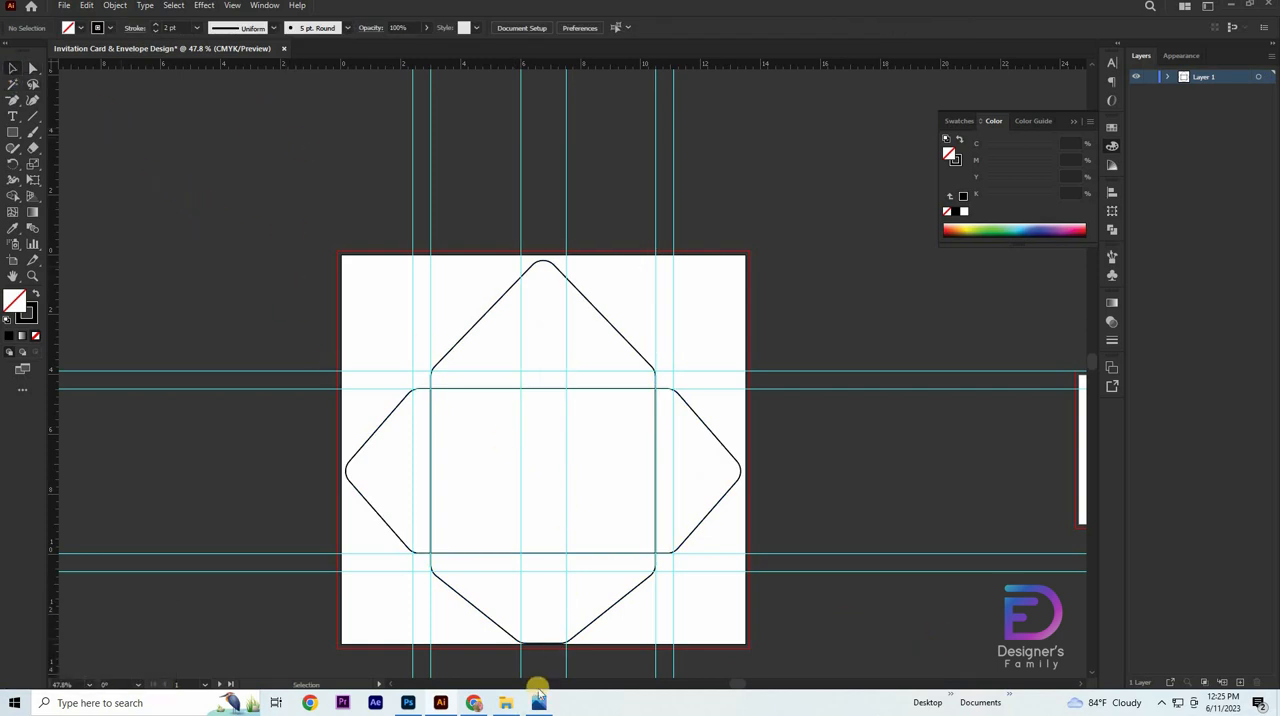
pyautogui.doubleClick(725, 90)
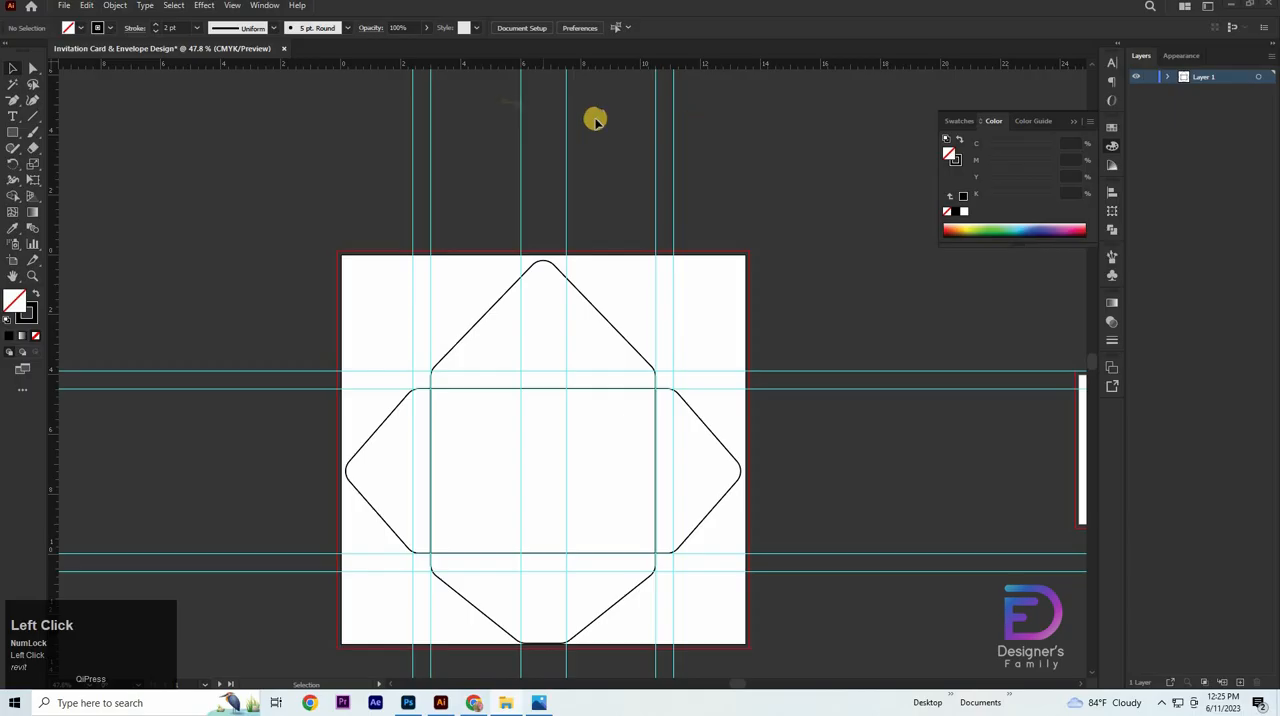
pyautogui.moveTo(691, 157); pyautogui.dragTo(592, 306)
pyautogui.moveTo(600, 220); pyautogui.dragTo(174, 305)
pyautogui.click(211, 327)
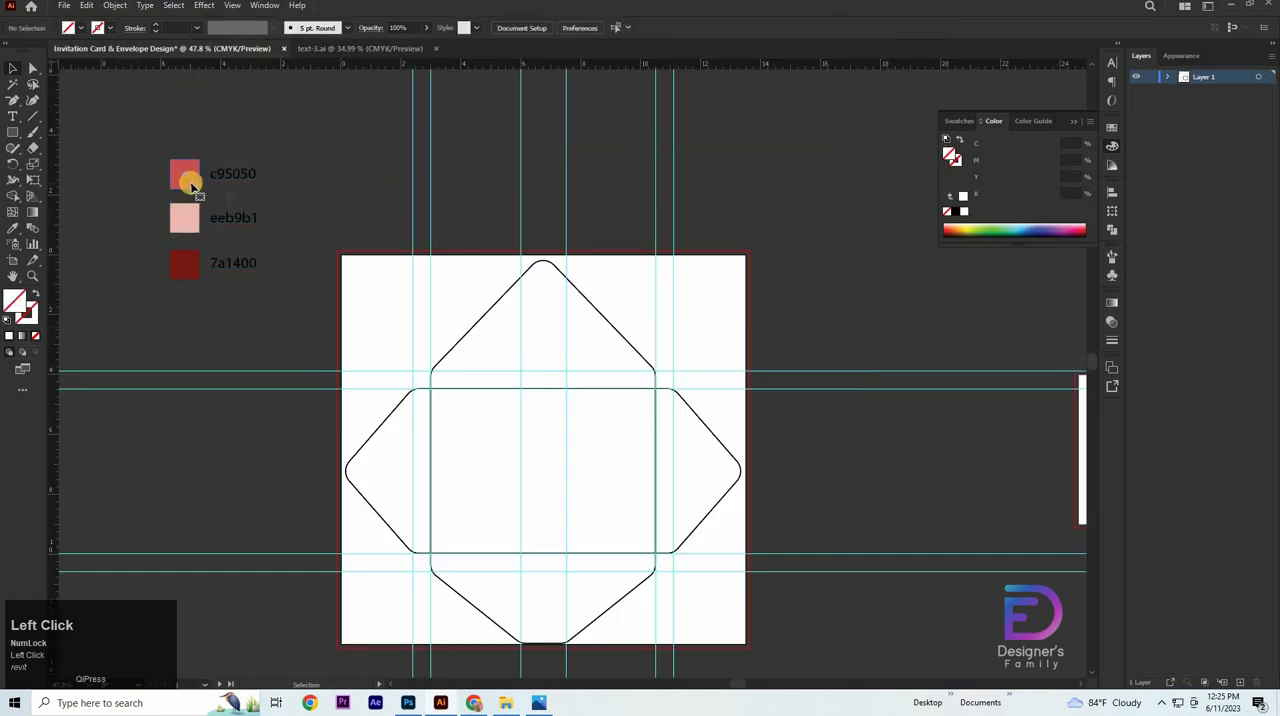
pyautogui.click(191, 184)
# Fill the envelope's upper flap with the c95050 swatch colour using the Eyedropper, without a stroke
pyautogui.hotkey('ctrl', 'space')
pyautogui.moveTo(470, 486); pyautogui.dragTo(491, 190)
pyautogui.click(430, 282)
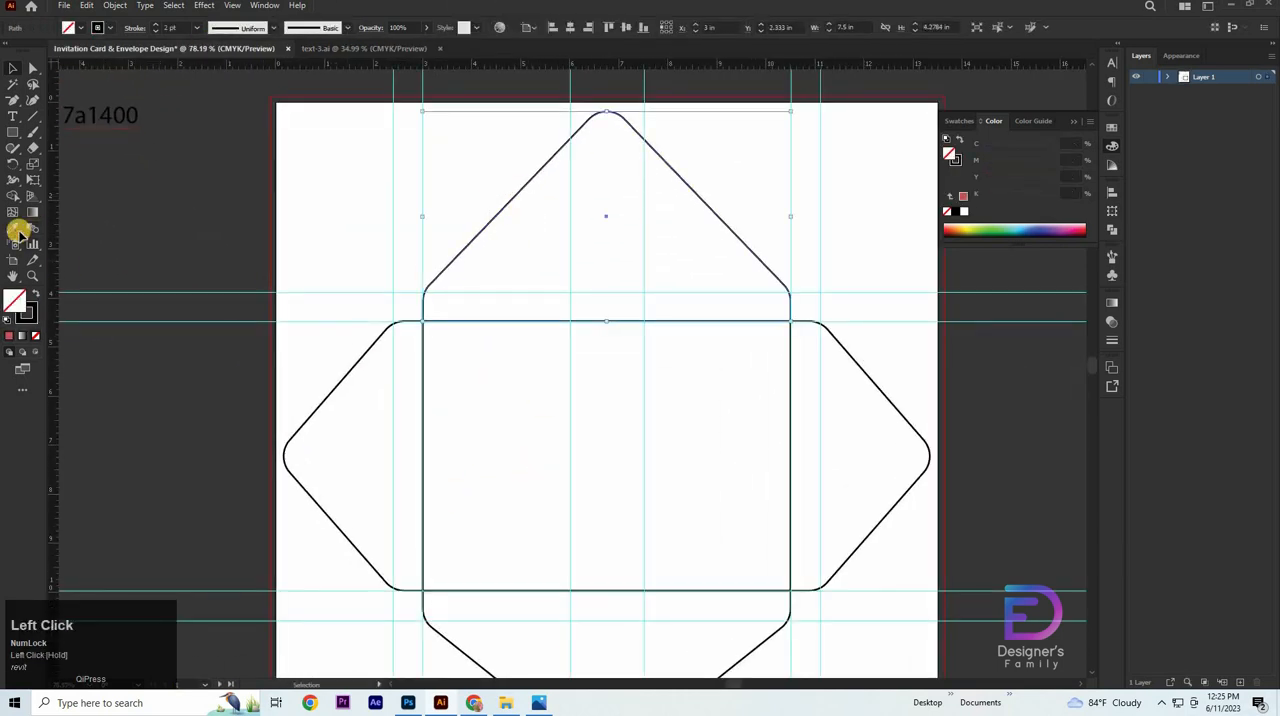
pyautogui.click(15, 230)
pyautogui.scroll(3, 280, 225)
pyautogui.press('space')
pyautogui.moveTo(307, 214); pyautogui.dragTo(431, 214)
pyautogui.click(145, 161)
# Apply the upper flap's red fill to the left, bottom and right flaps and the central panel with the Eyedropper
pyautogui.press('space')
pyautogui.moveTo(440, 556); pyautogui.dragTo(423, 376)
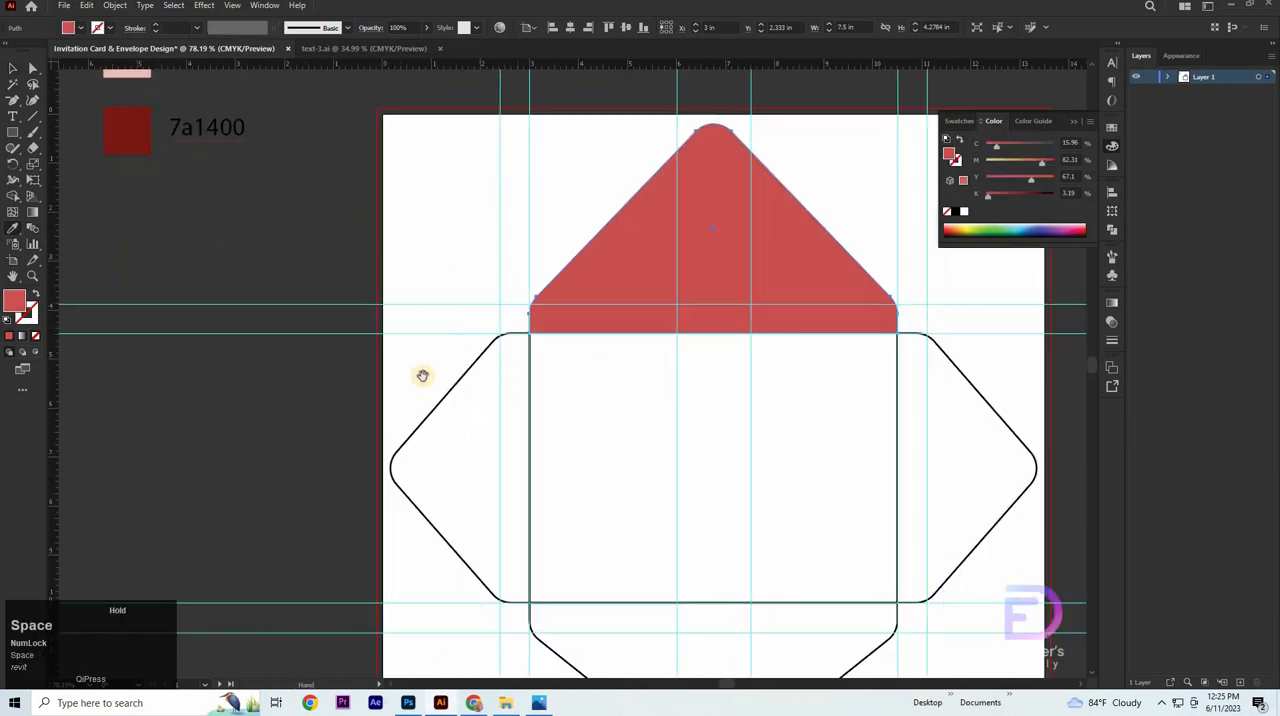
pyautogui.keyDown('ctrl'); pyautogui.click(446, 395); pyautogui.keyUp('ctrl')
pyautogui.click(668, 215)
pyautogui.moveTo(629, 585); pyautogui.dragTo(599, 640)
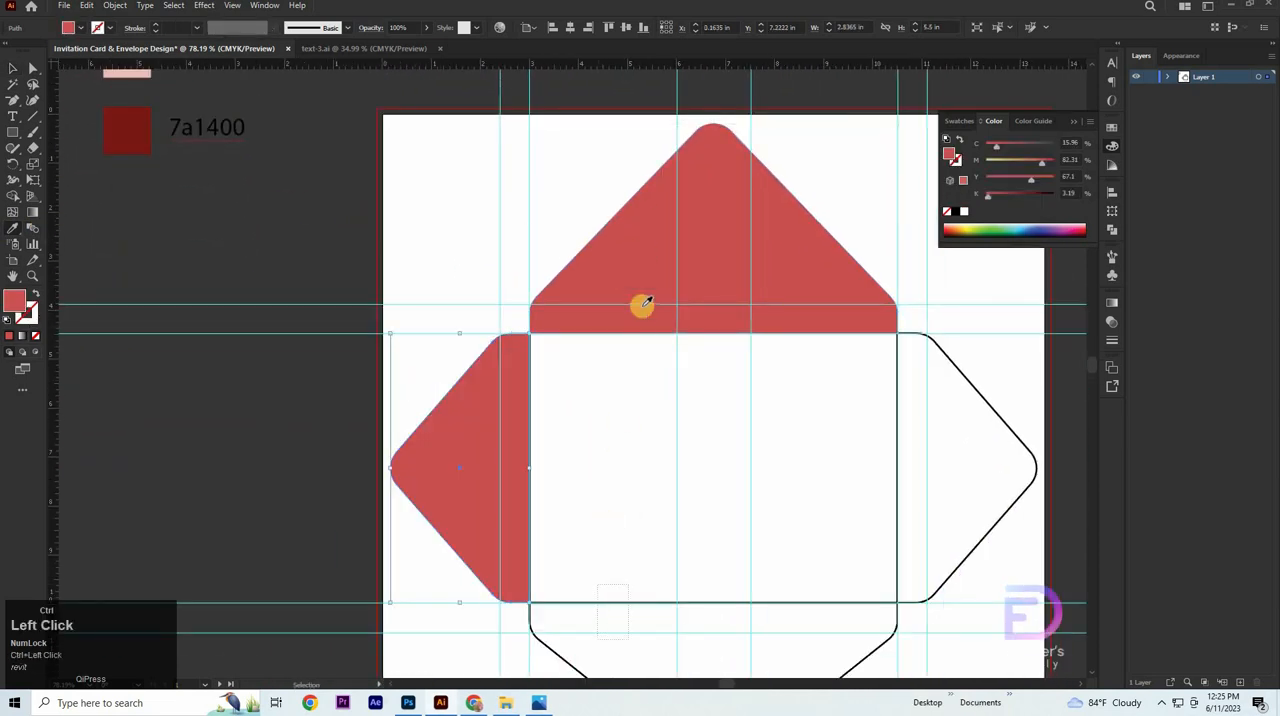
pyautogui.click(643, 306)
pyautogui.moveTo(1021, 399); pyautogui.dragTo(956, 378)
pyautogui.click(797, 340)
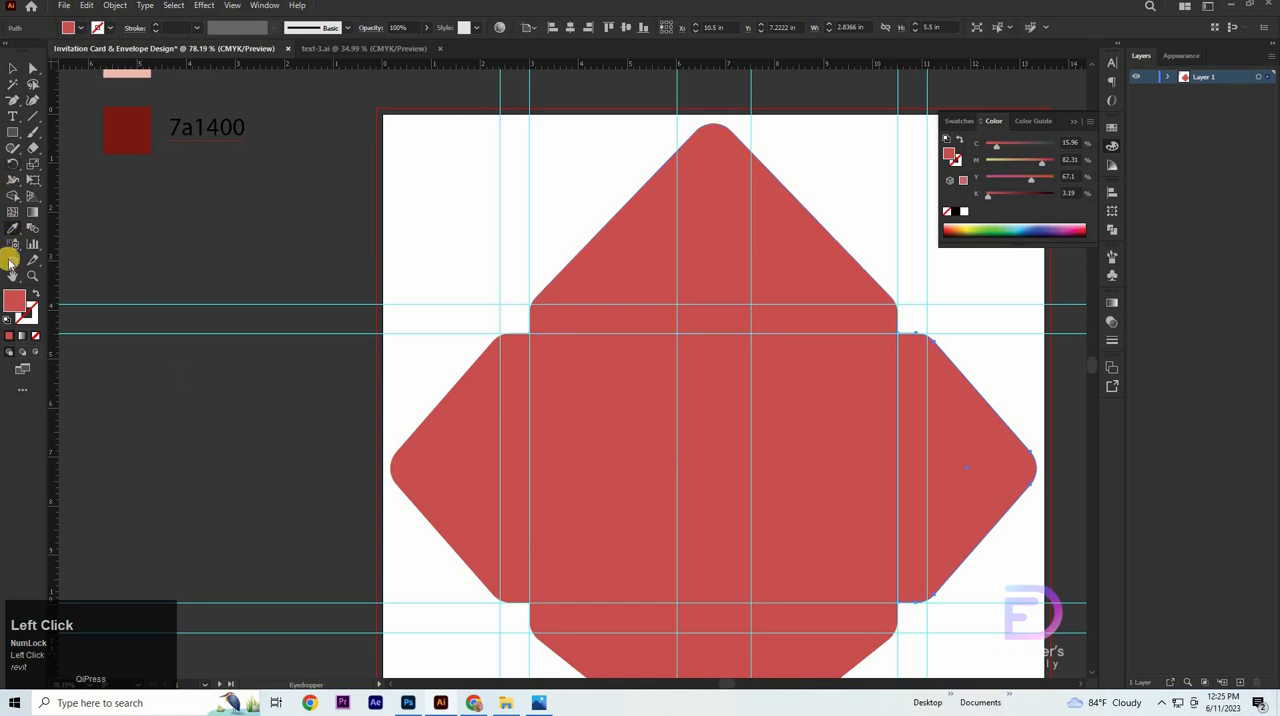
# Draw a thin horizontal rectangle about 7.49 by 0.18 in across the upper part of the central panel
pyautogui.press('v')
pyautogui.click(56, 289)
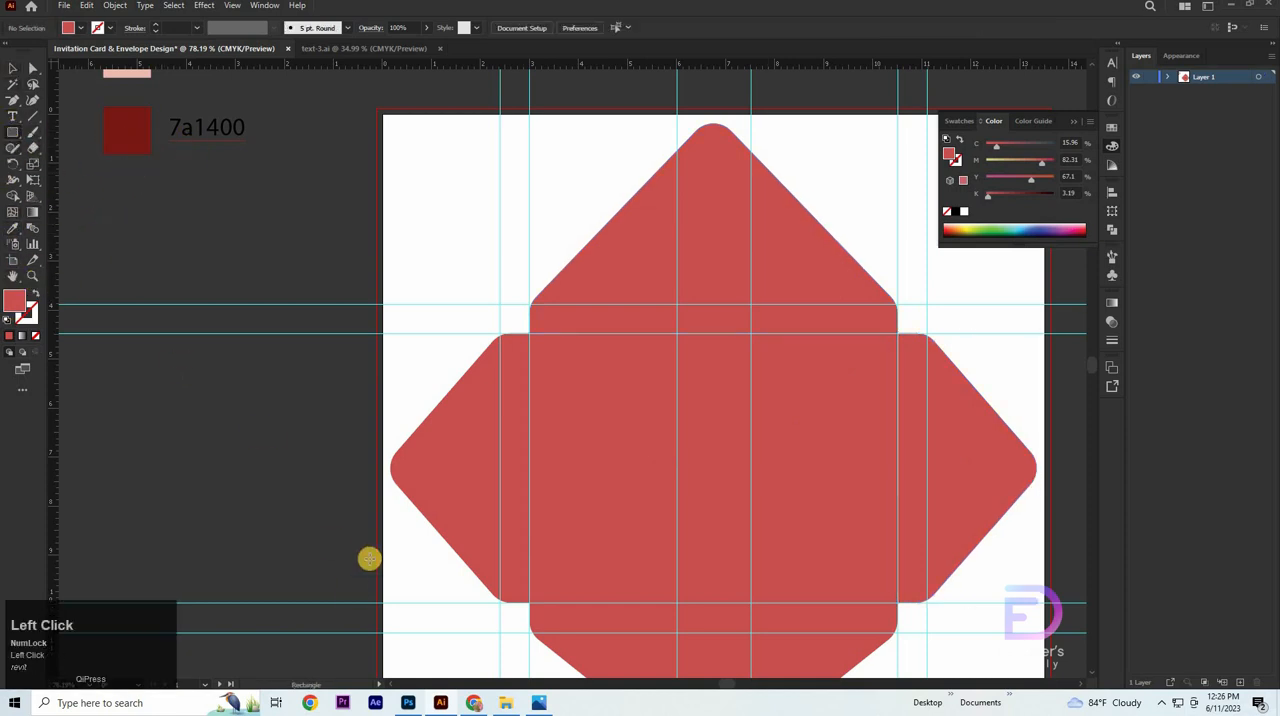
pyautogui.moveTo(798, 530); pyautogui.dragTo(798, 484)
pyautogui.moveTo(715, 438); pyautogui.dragTo(752, 430)
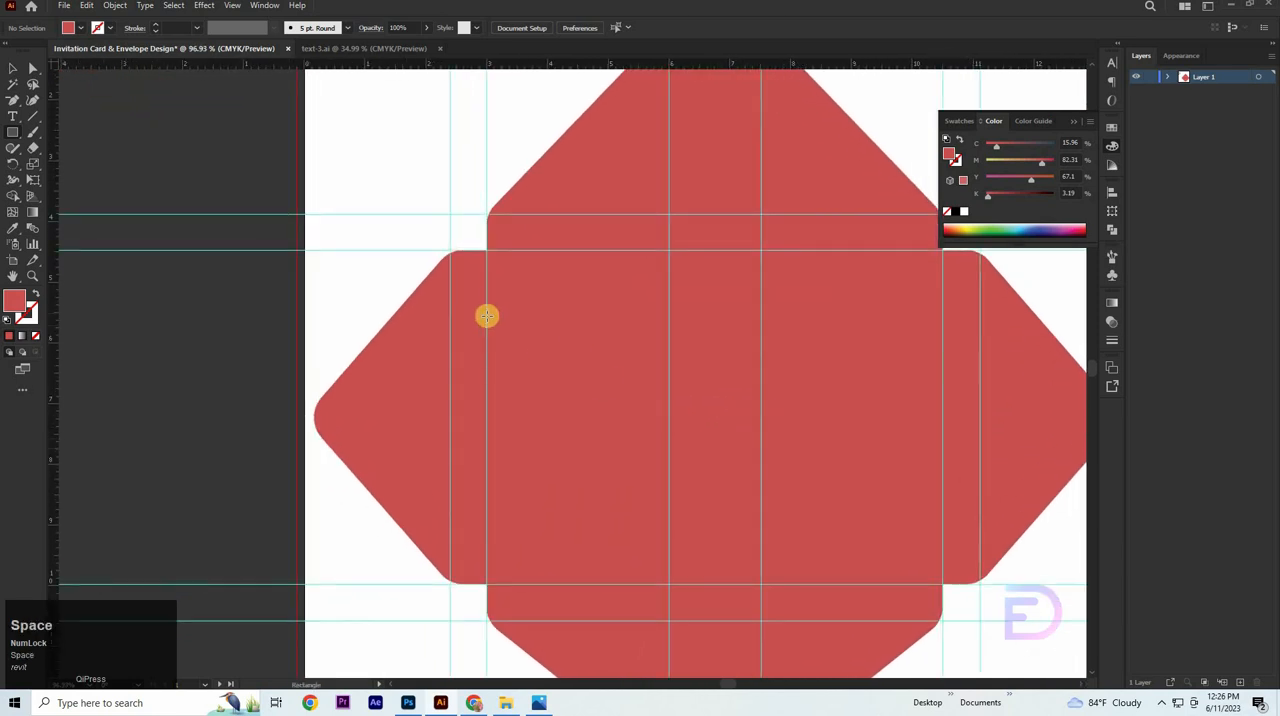
pyautogui.moveTo(486, 317); pyautogui.dragTo(944, 325)
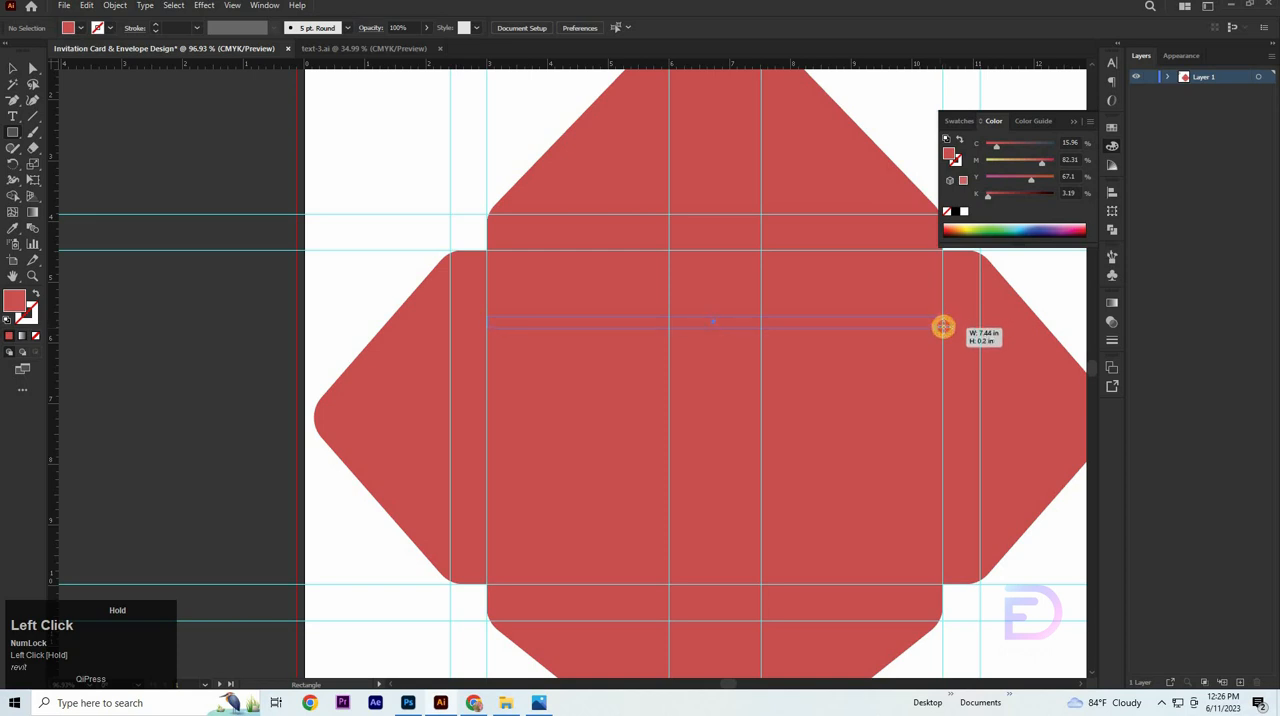
pyautogui.moveTo(942, 327); pyautogui.dragTo(942, 326)
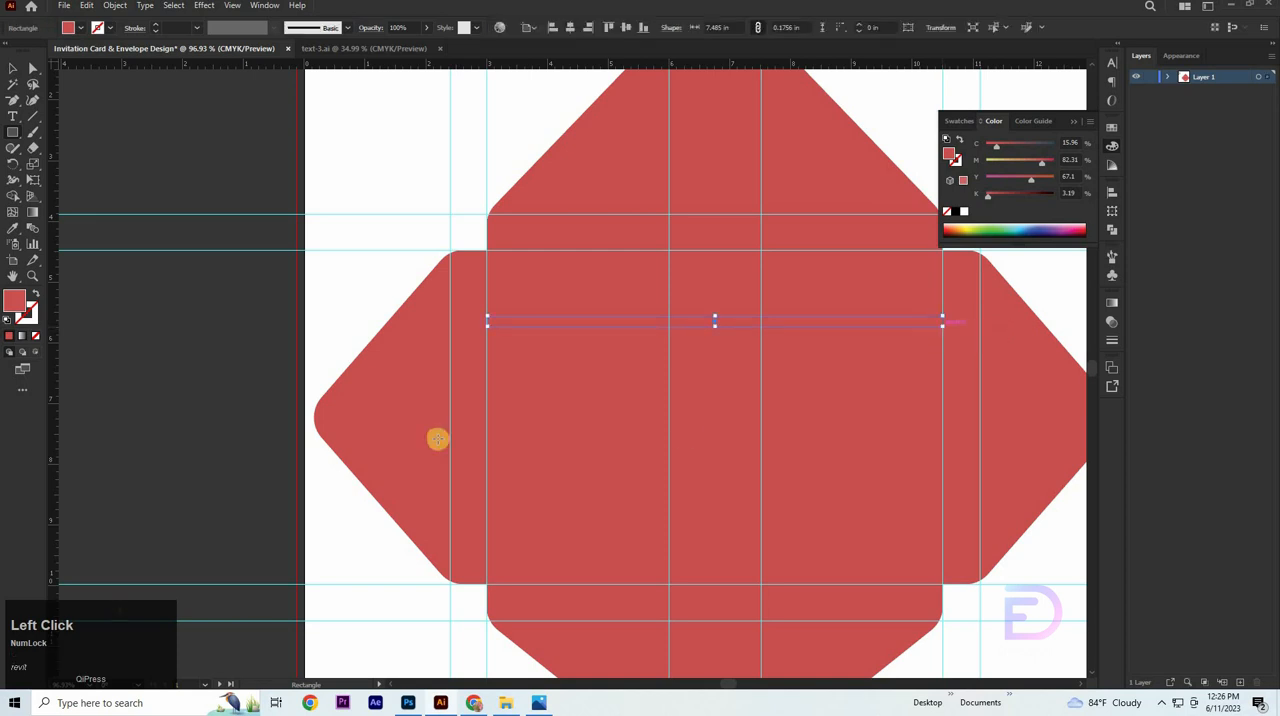
# Colour the thin rectangle with the dark red 7a1400 swatch using the Eyedropper
pyautogui.click(8, 226)
pyautogui.moveTo(266, 328); pyautogui.dragTo(390, 550)
pyautogui.click(111, 218)
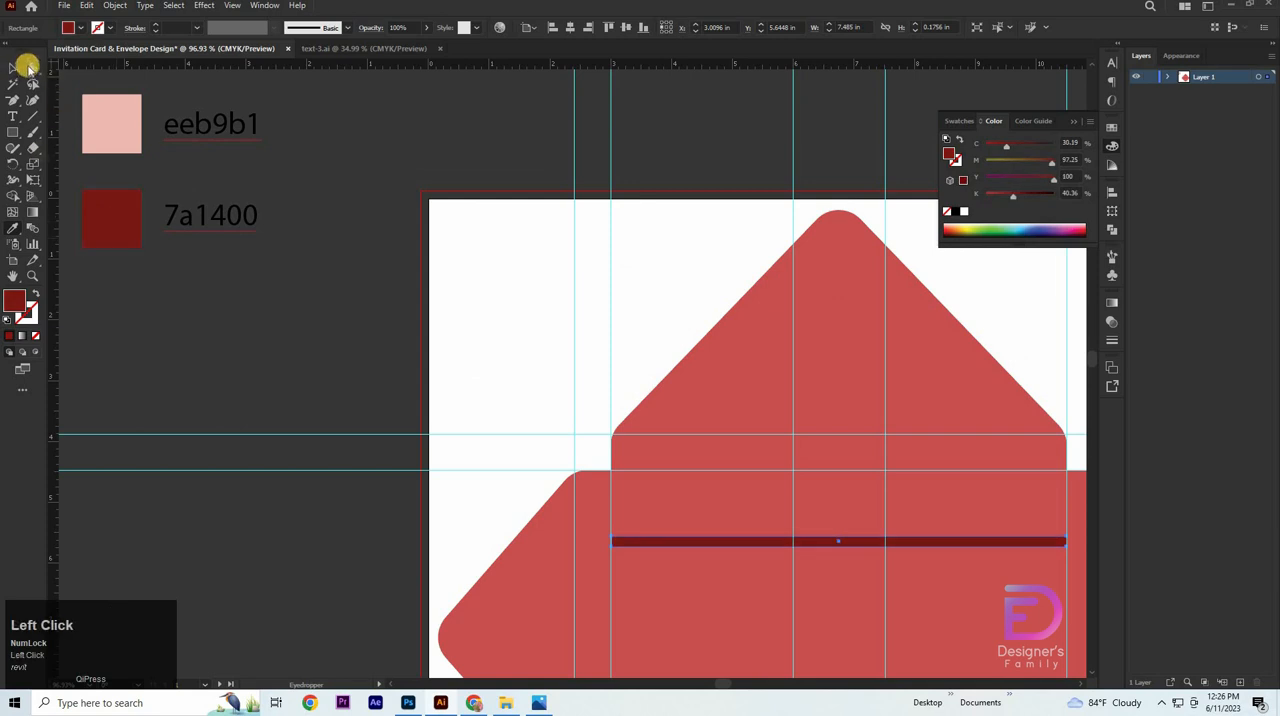
# Copy the mandala image from text-3.ai onto the envelope and scale it down over the lower part
pyautogui.moveTo(583, 456); pyautogui.dragTo(428, 157)
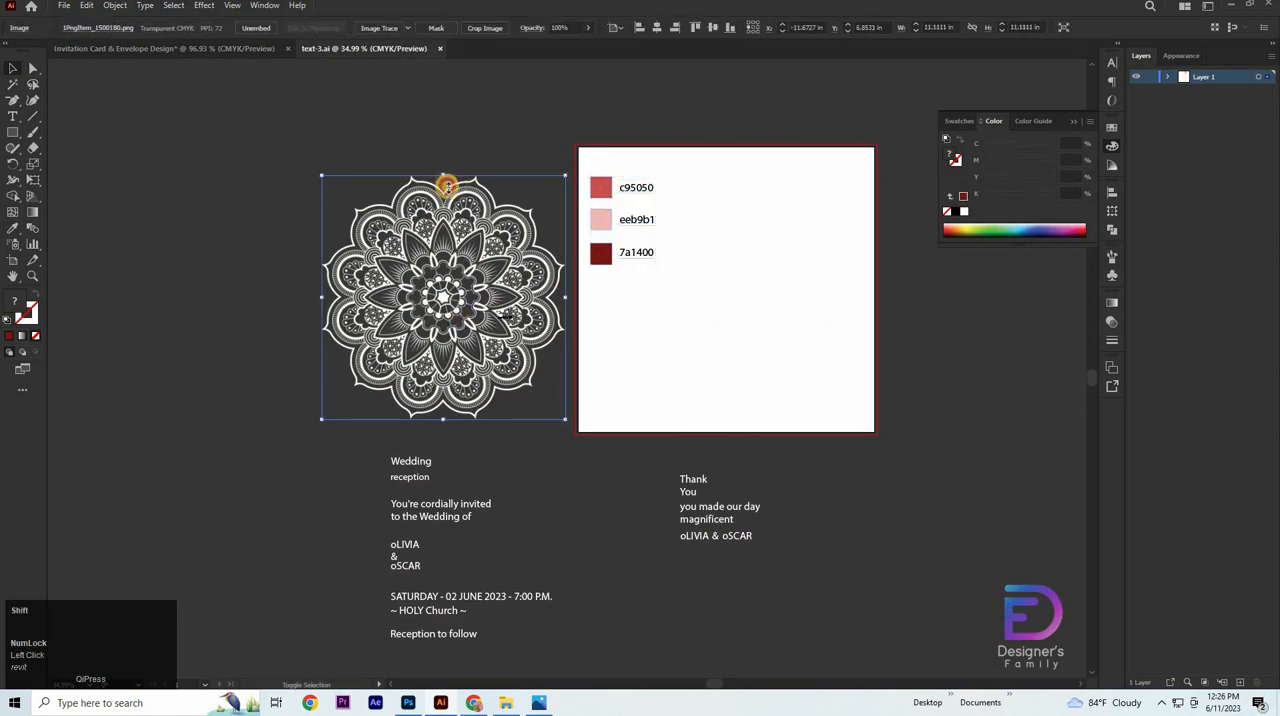
pyautogui.moveTo(446, 172); pyautogui.dragTo(440, 232)
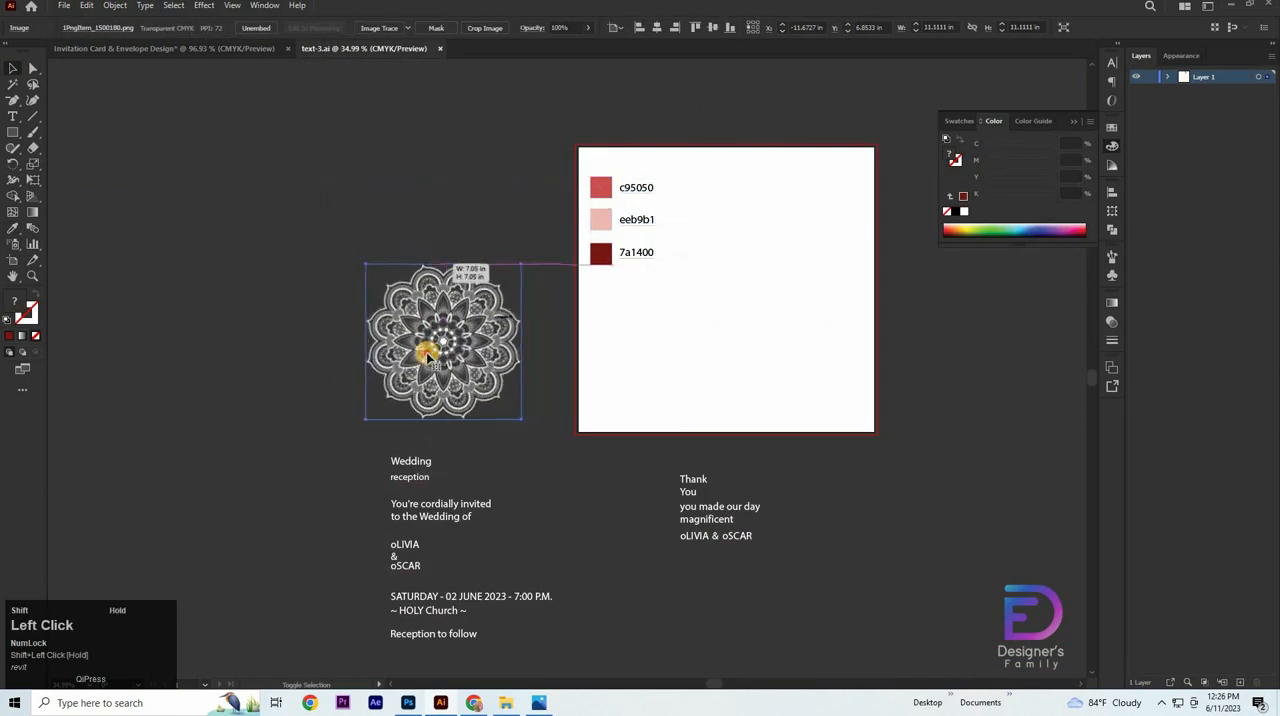
pyautogui.moveTo(430, 300); pyautogui.dragTo(390, 335)
pyautogui.moveTo(205, 65); pyautogui.dragTo(567, 362)
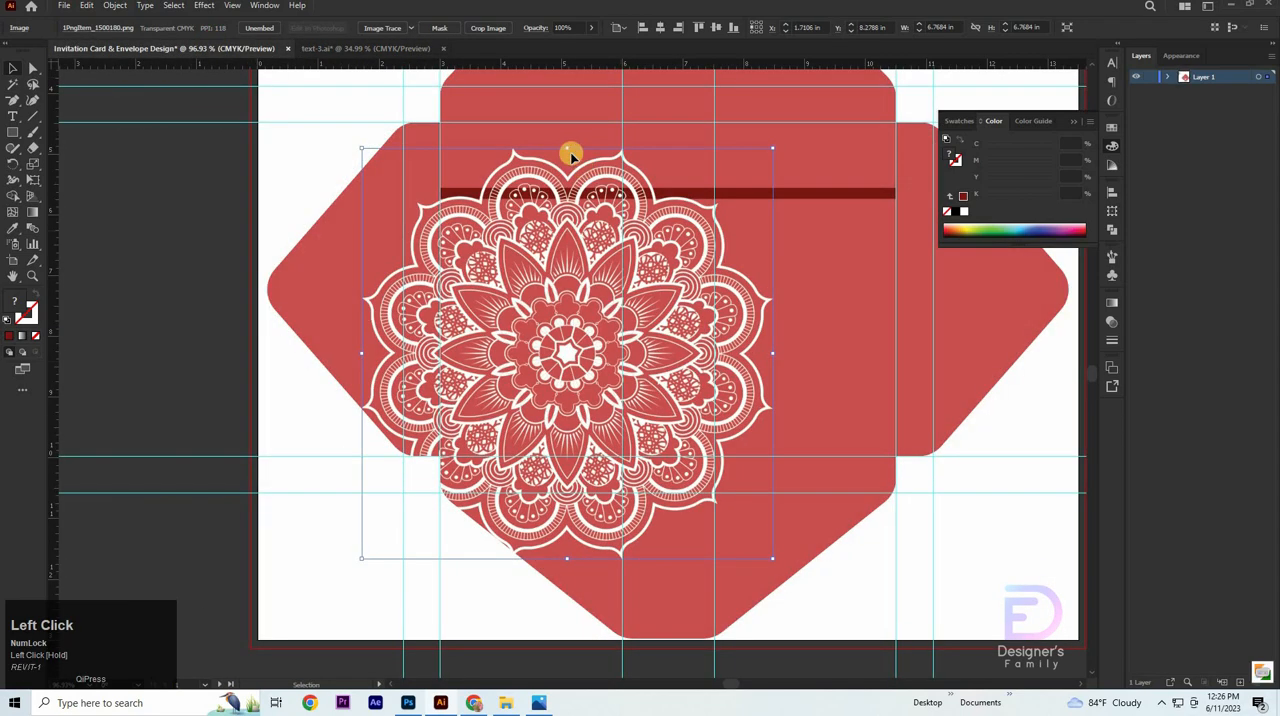
pyautogui.moveTo(568, 149); pyautogui.dragTo(562, 355)
# Place a horizontal guide through the central panel's middle, then move and shrink the mandala into the panel's lower-left area beneath it
pyautogui.click(883, 115)
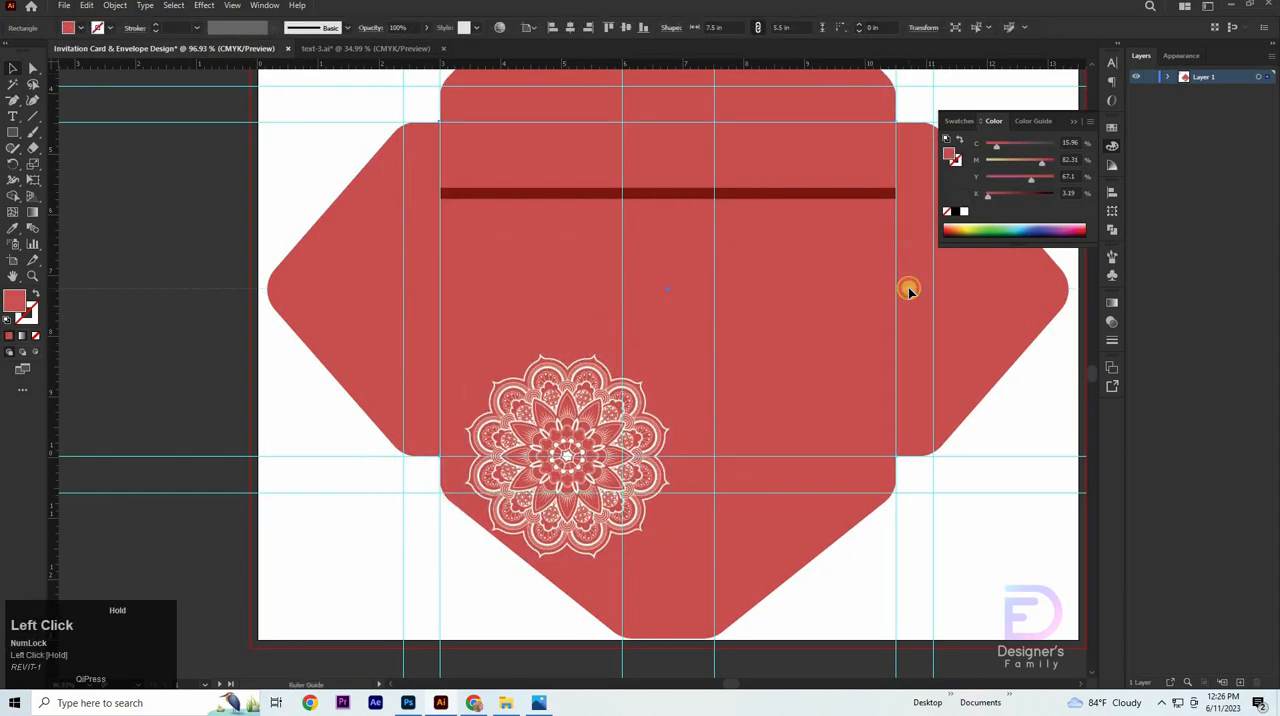
pyautogui.moveTo(573, 424); pyautogui.dragTo(548, 318)
pyautogui.moveTo(537, 251); pyautogui.dragTo(526, 297)
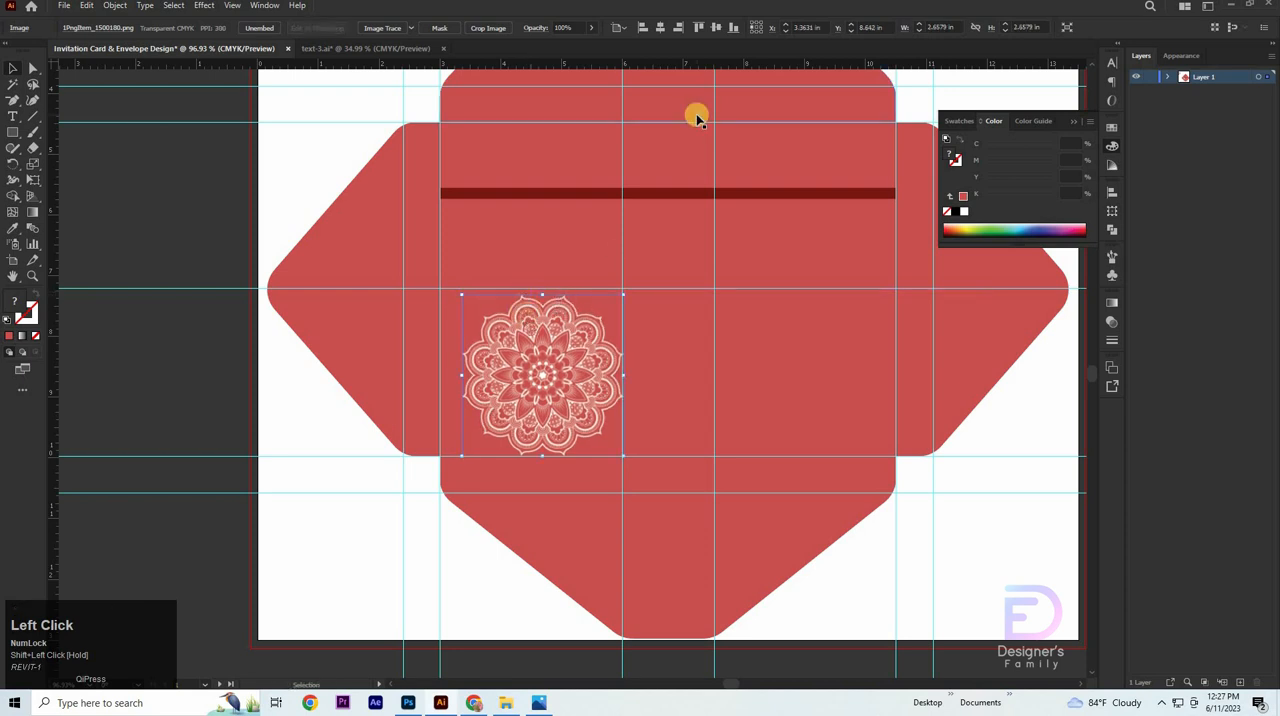
pyautogui.hotkey('shift', 'Up')
pyautogui.hotkey('shift', 'Up')
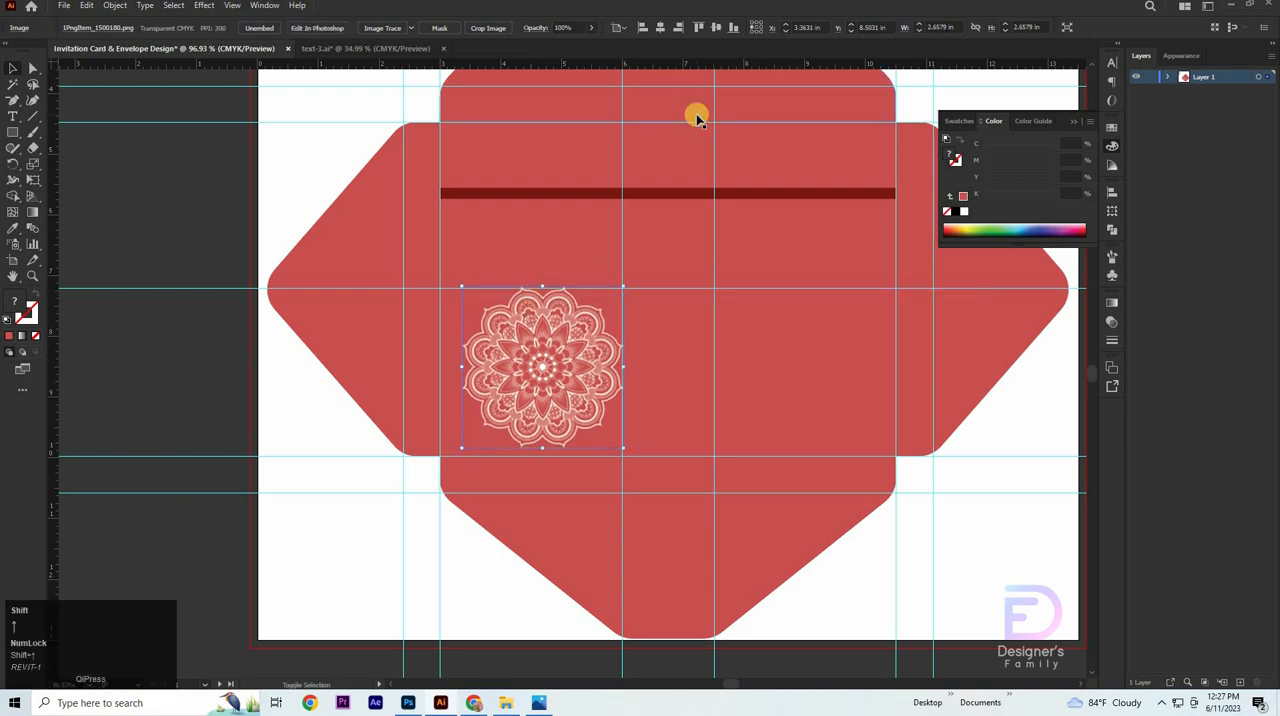
pyautogui.moveTo(542, 280); pyautogui.dragTo(543, 291)
pyautogui.keyDown('ctrl'); pyautogui.click(624, 424); pyautogui.keyUp('ctrl')
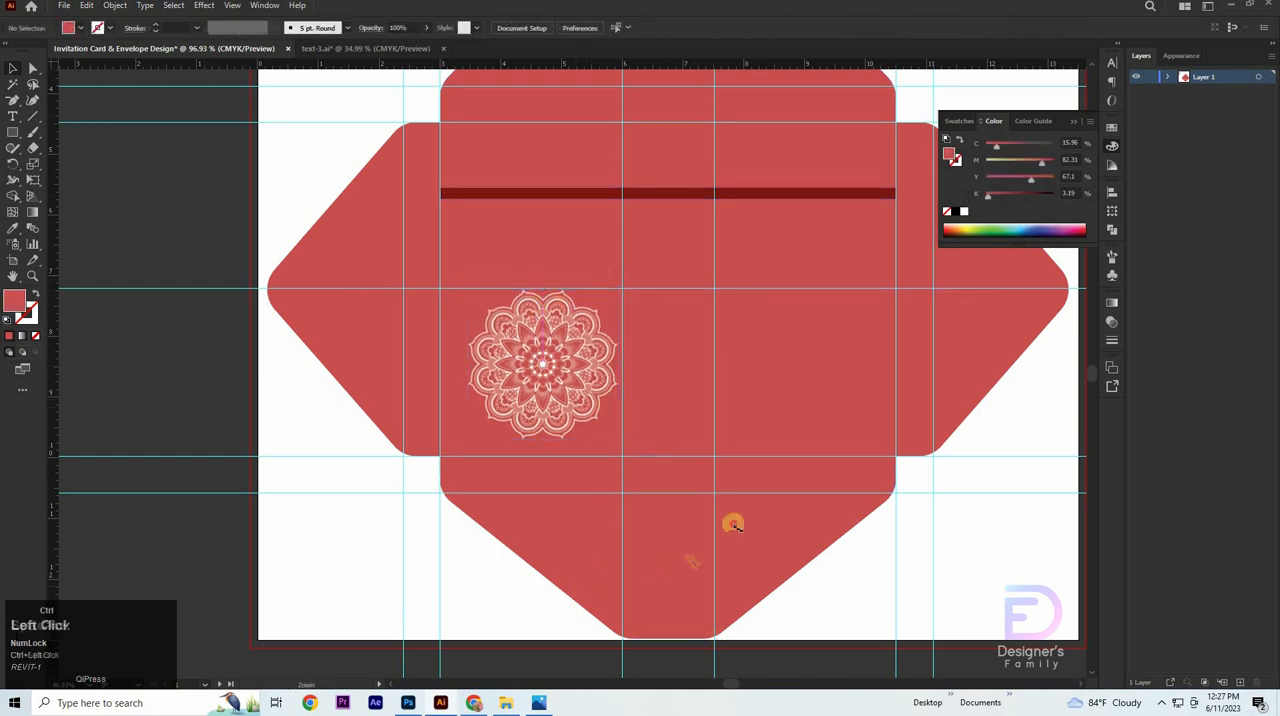
# Undo the accidental transform of the mandala and panel, and lock the central panel rectangle in the layer list
pyautogui.scroll(4, 669, 512)
pyautogui.click(577, 480)
pyautogui.moveTo(686, 311); pyautogui.dragTo(711, 350)
pyautogui.hotkey('ctrl', 'z')
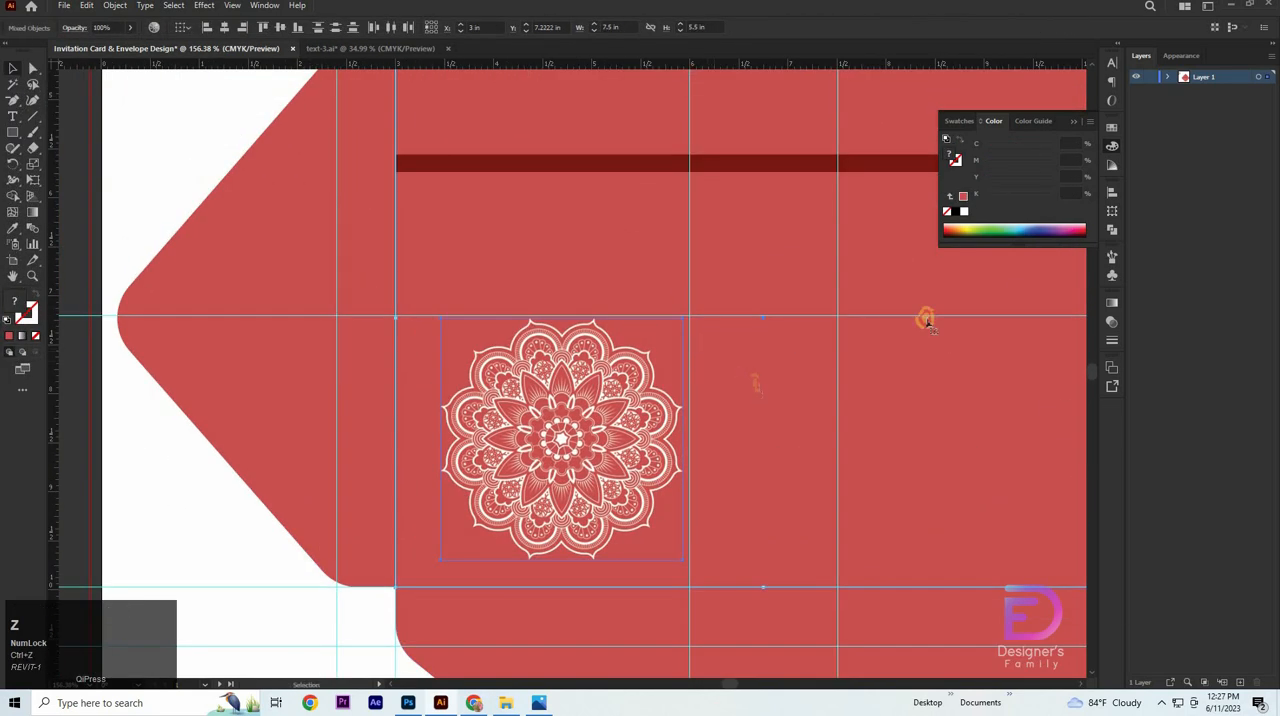
pyautogui.click(1167, 77)
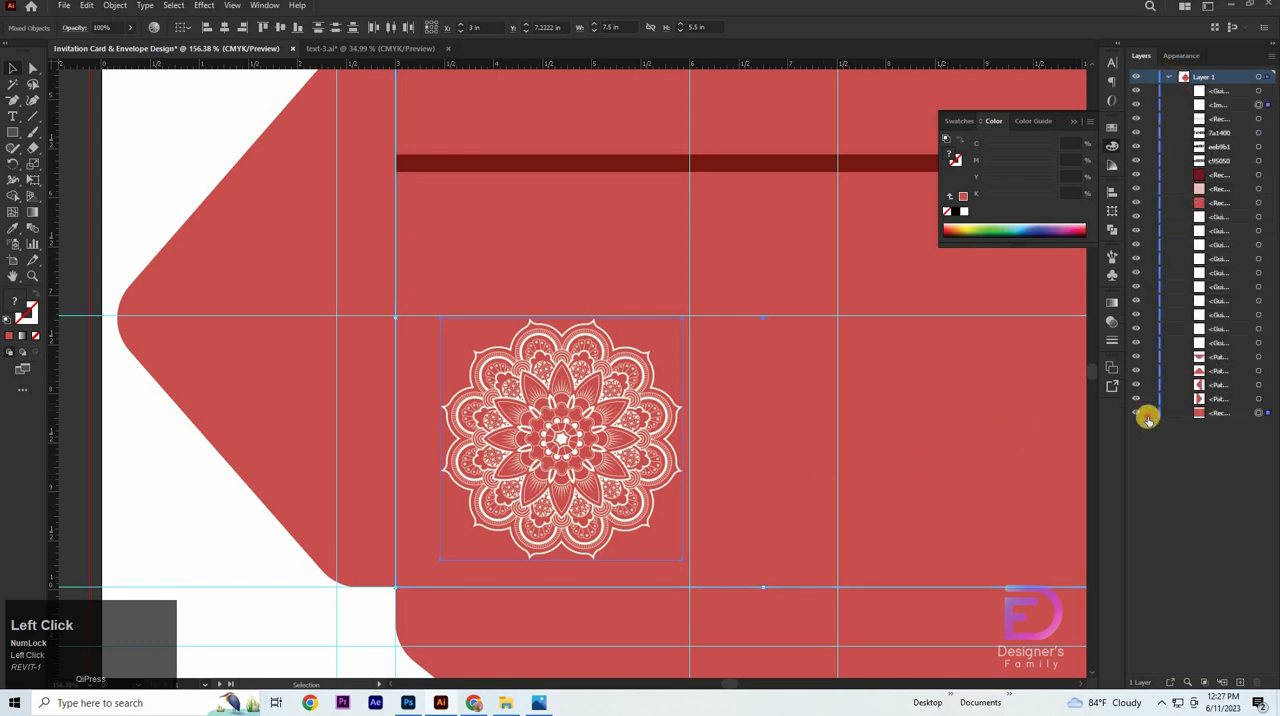
# Rotate the mandala so that its petal tips point straight up and straight sideways
pyautogui.click(625, 449)
pyautogui.moveTo(686, 566); pyautogui.dragTo(609, 598)
pyautogui.click(205, 497)
# Choose the Pen tool and set the fill colour to white
pyautogui.rightClick(13, 100)
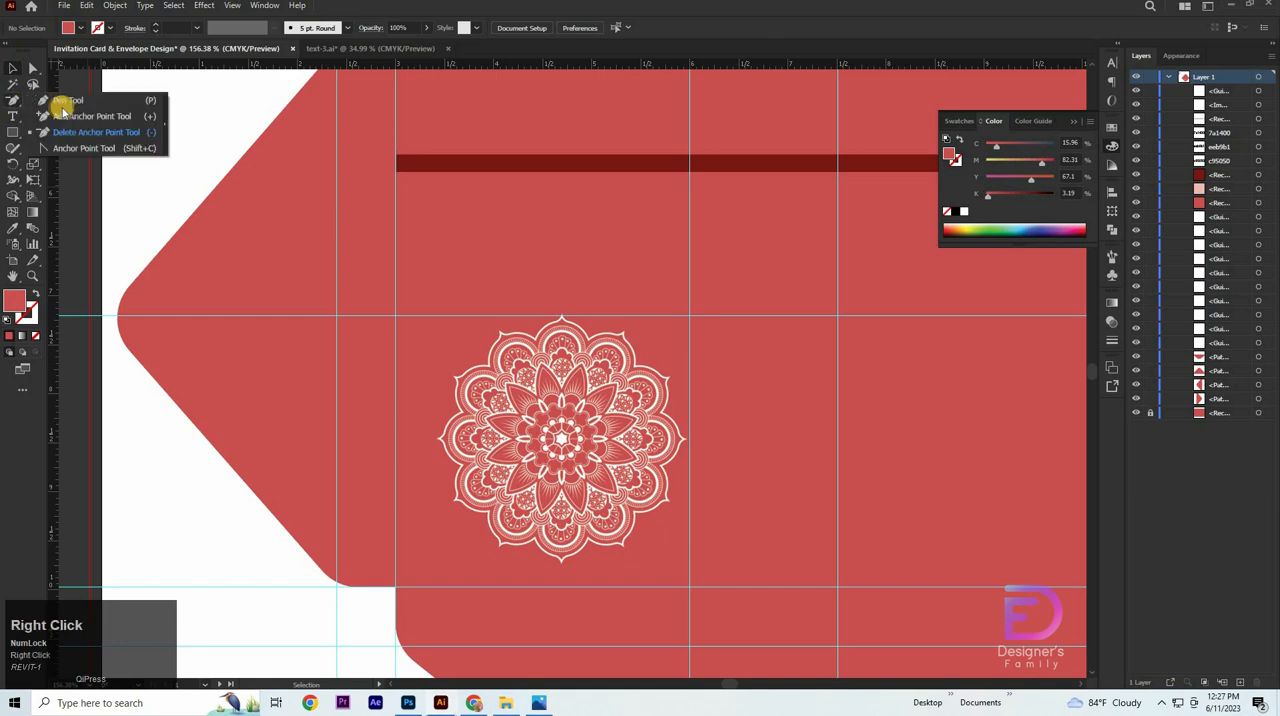
pyautogui.click(70, 104)
pyautogui.click(17, 303)
pyautogui.doubleClick(20, 305)
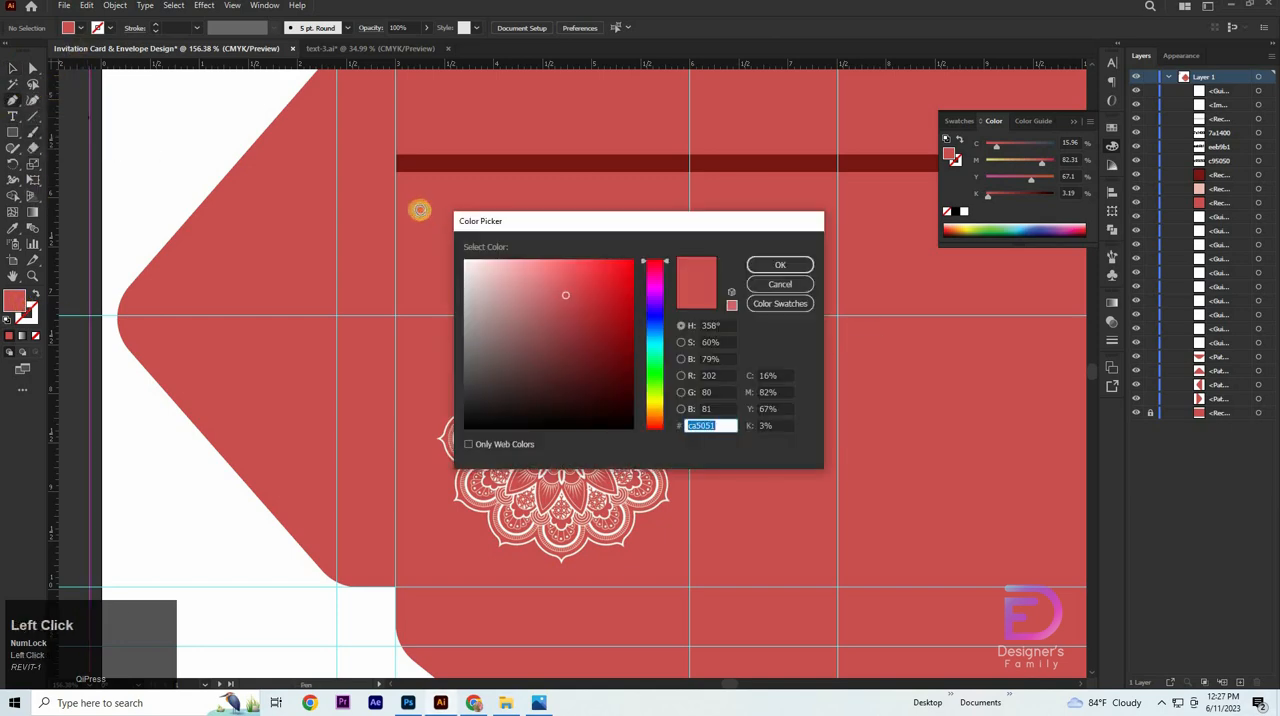
pyautogui.click(468, 252)
pyautogui.click(794, 271)
# Draw a straight horizontal line about 0.44 in long from the mandala's left petal tip to the central panel's left edge
pyautogui.moveTo(502, 537); pyautogui.dragTo(815, 500)
pyautogui.moveTo(300, 240); pyautogui.dragTo(622, 448)
pyautogui.click(620, 447)
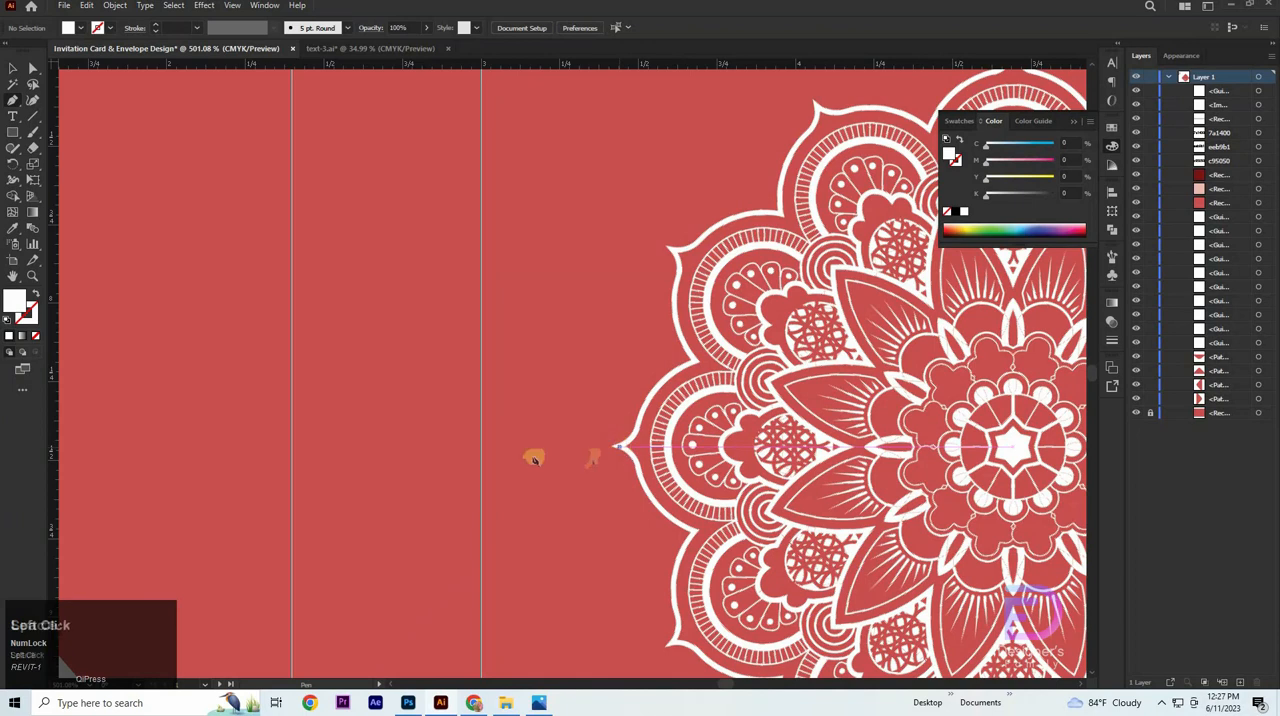
pyautogui.click(481, 450)
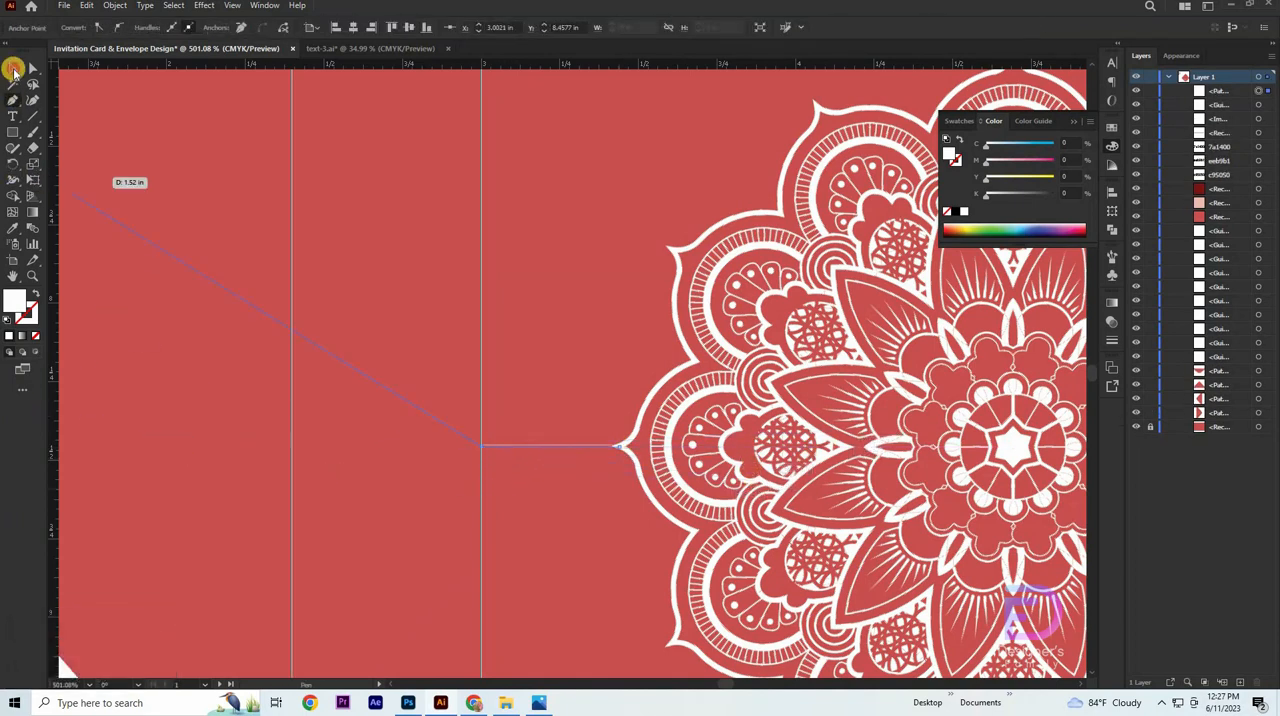
# Swap the fill and stroke of the line beside the mandala's left petal tip, giving it a white 1 pt stroke and no fill
pyautogui.click(13, 69)
pyautogui.click(533, 447)
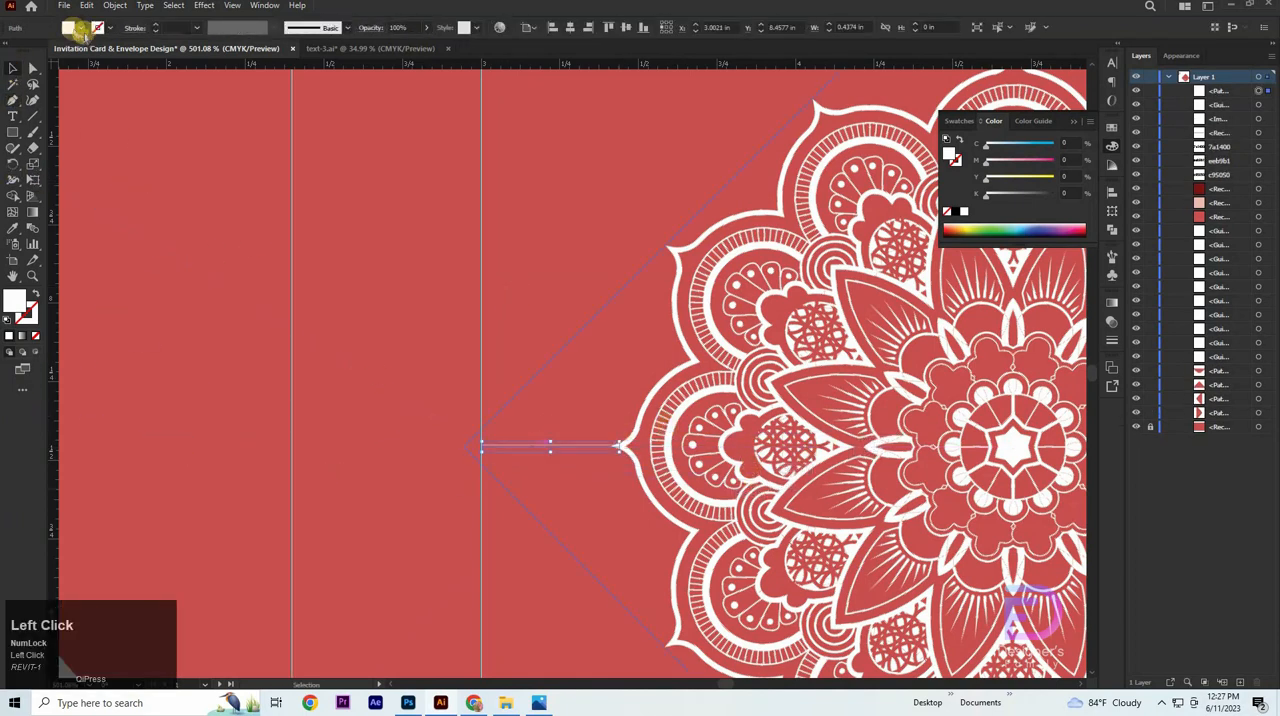
pyautogui.click(36, 294)
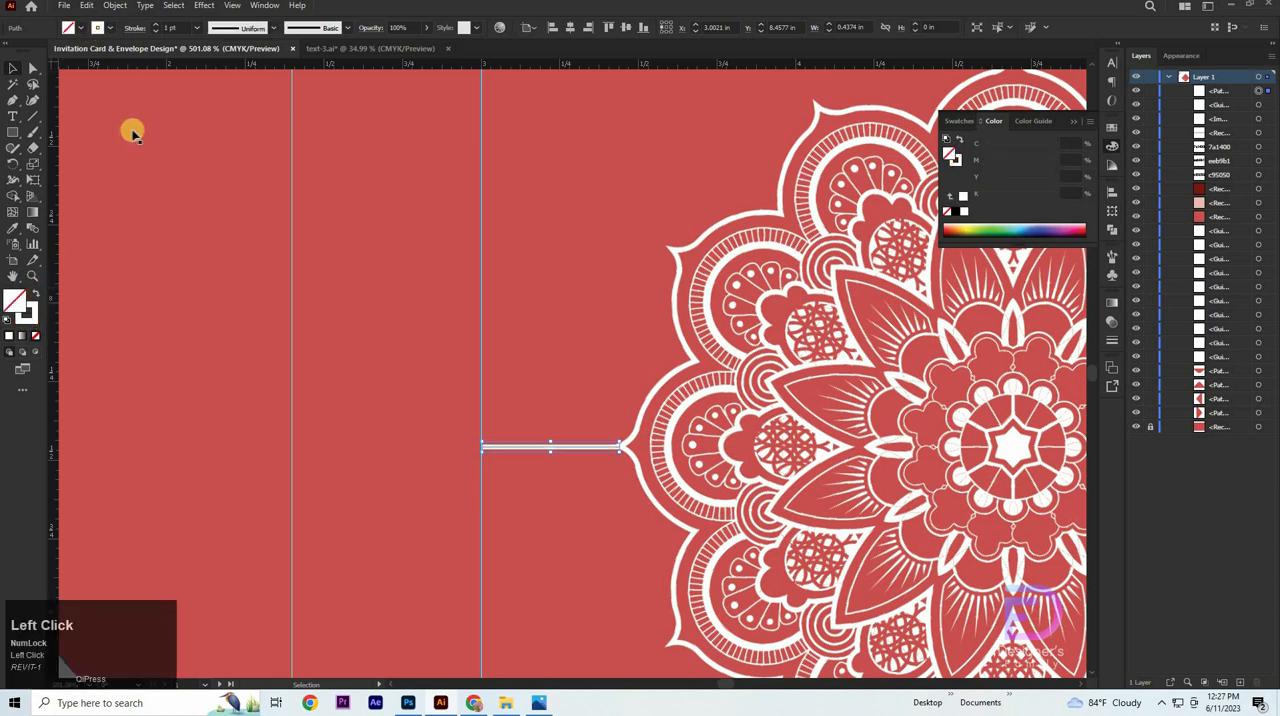
pyautogui.click(586, 537)
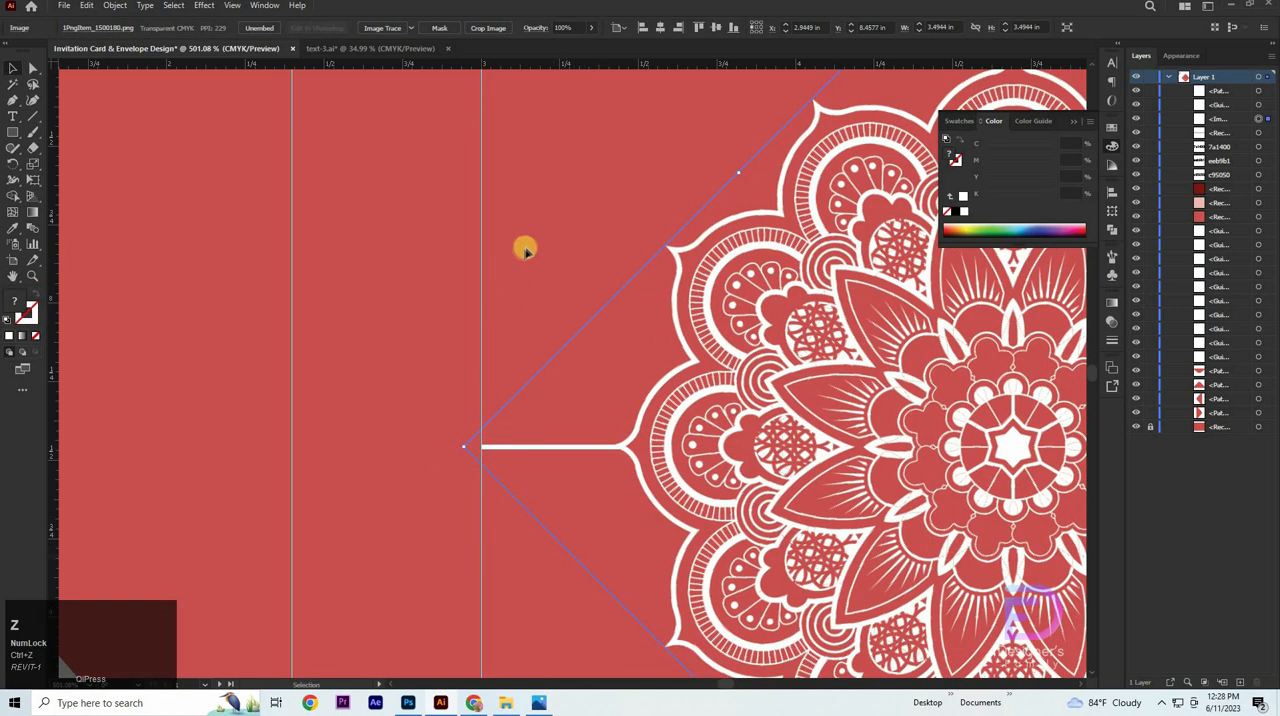
pyautogui.hotkey('ctrl', 'z')
# Nudge the horizontal line slightly to the right so that its end joins the mandala's left petal tip
pyautogui.click(548, 448)
pyautogui.moveTo(634, 538); pyautogui.dragTo(745, 530)
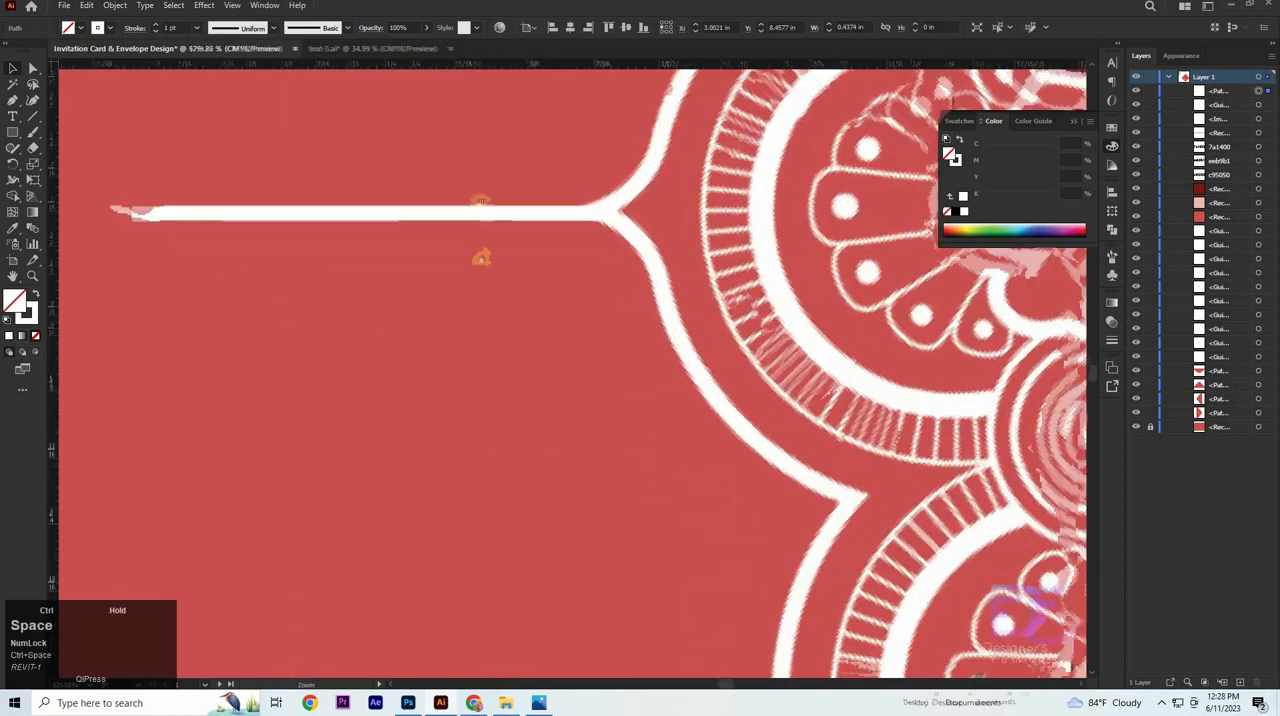
pyautogui.moveTo(480, 234); pyautogui.dragTo(498, 327)
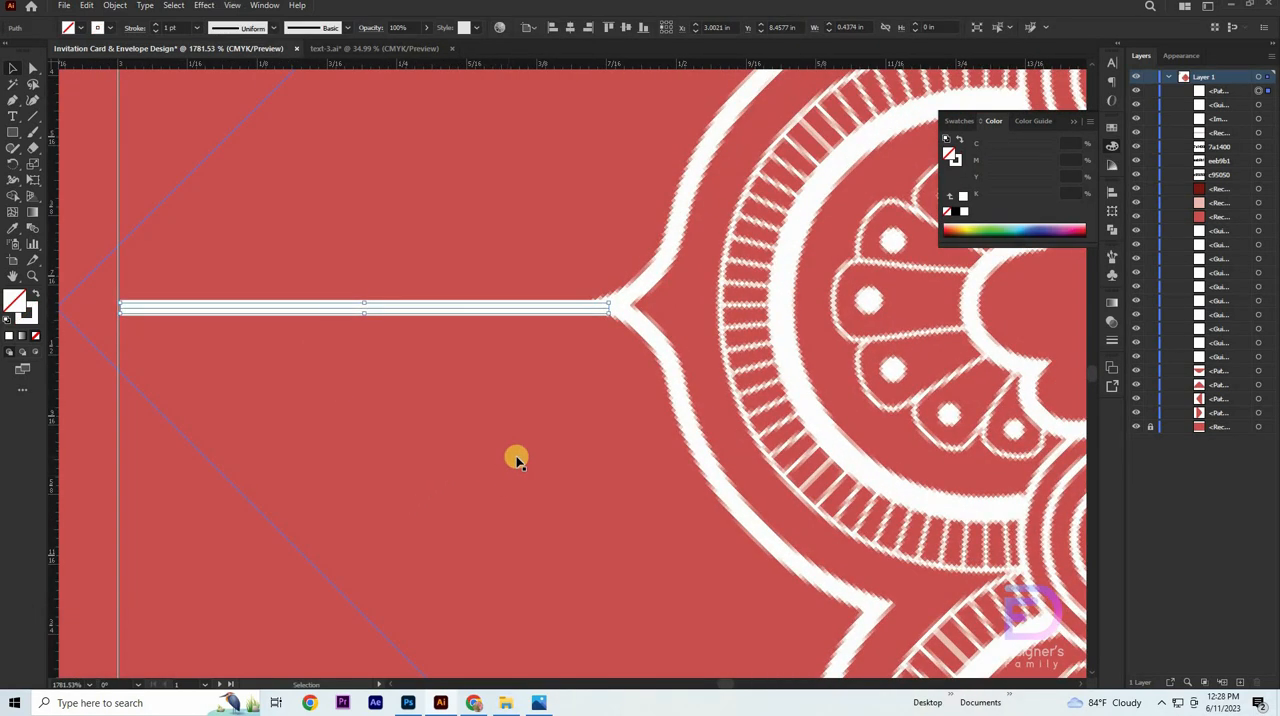
pyautogui.press('Right')
pyautogui.press('Left')
pyautogui.moveTo(253, 349); pyautogui.dragTo(378, 451)
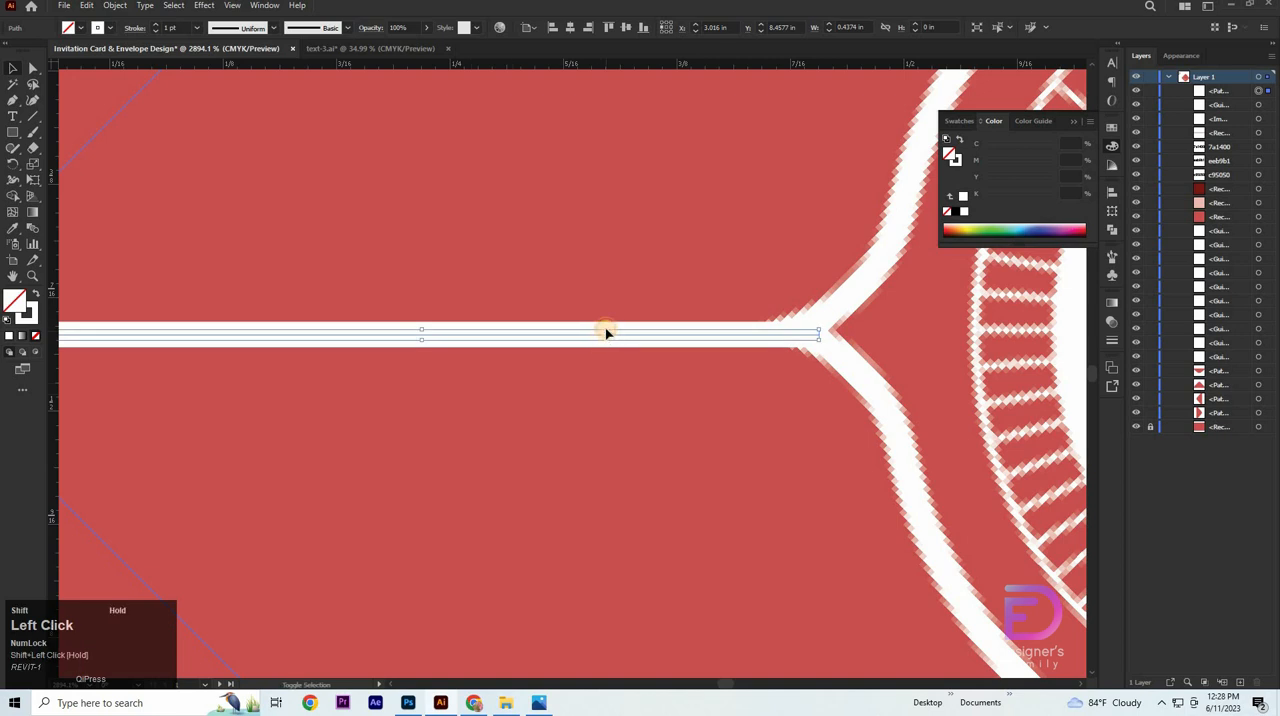
pyautogui.moveTo(605, 328); pyautogui.dragTo(607, 329)
pyautogui.hotkey('ctrl', 'z')
pyautogui.doubleClick(621, 251)
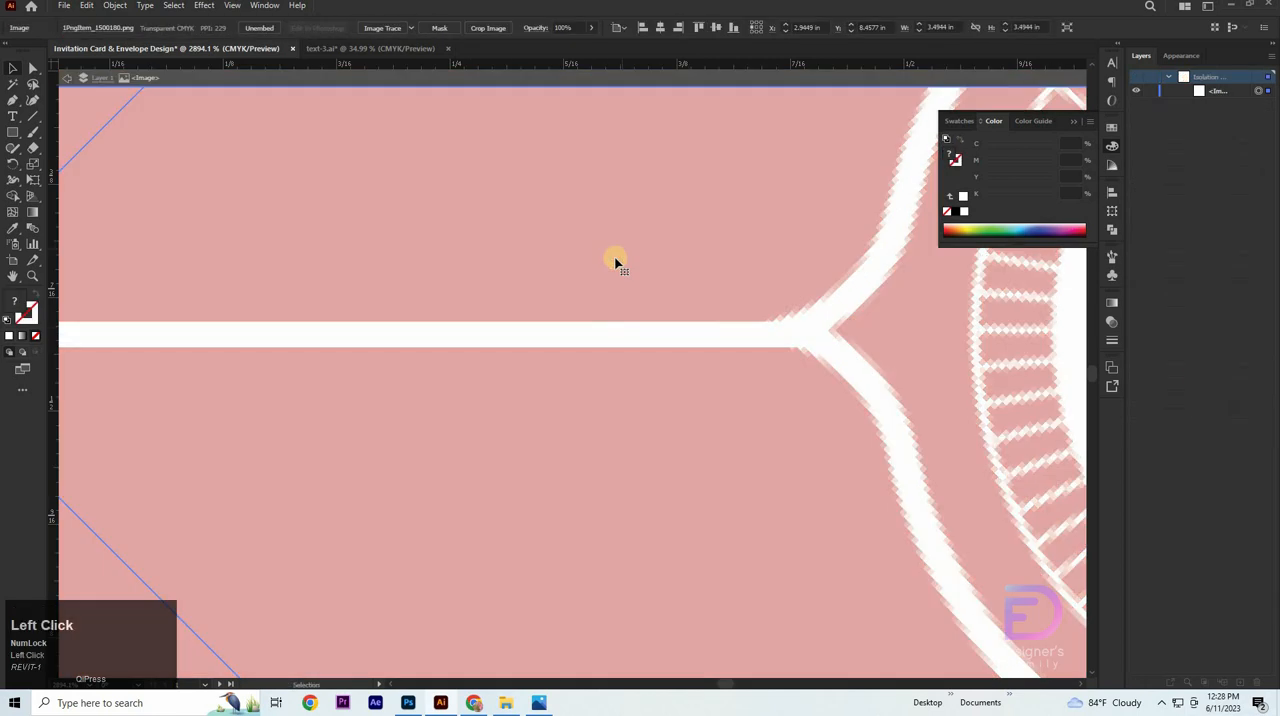
pyautogui.moveTo(659, 232); pyautogui.dragTo(130, 328)
pyautogui.doubleClick(130, 328)
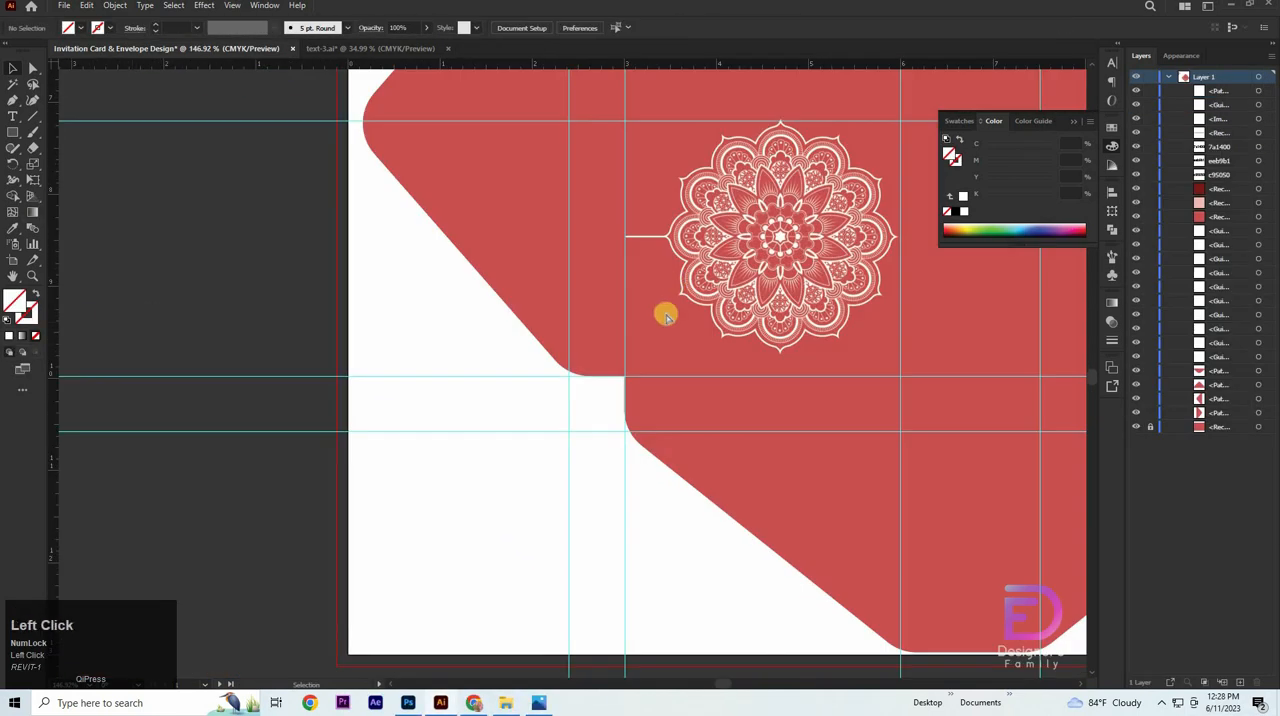
# Lock the mandala image in the layer list
pyautogui.click(828, 307)
pyautogui.click(1149, 120)
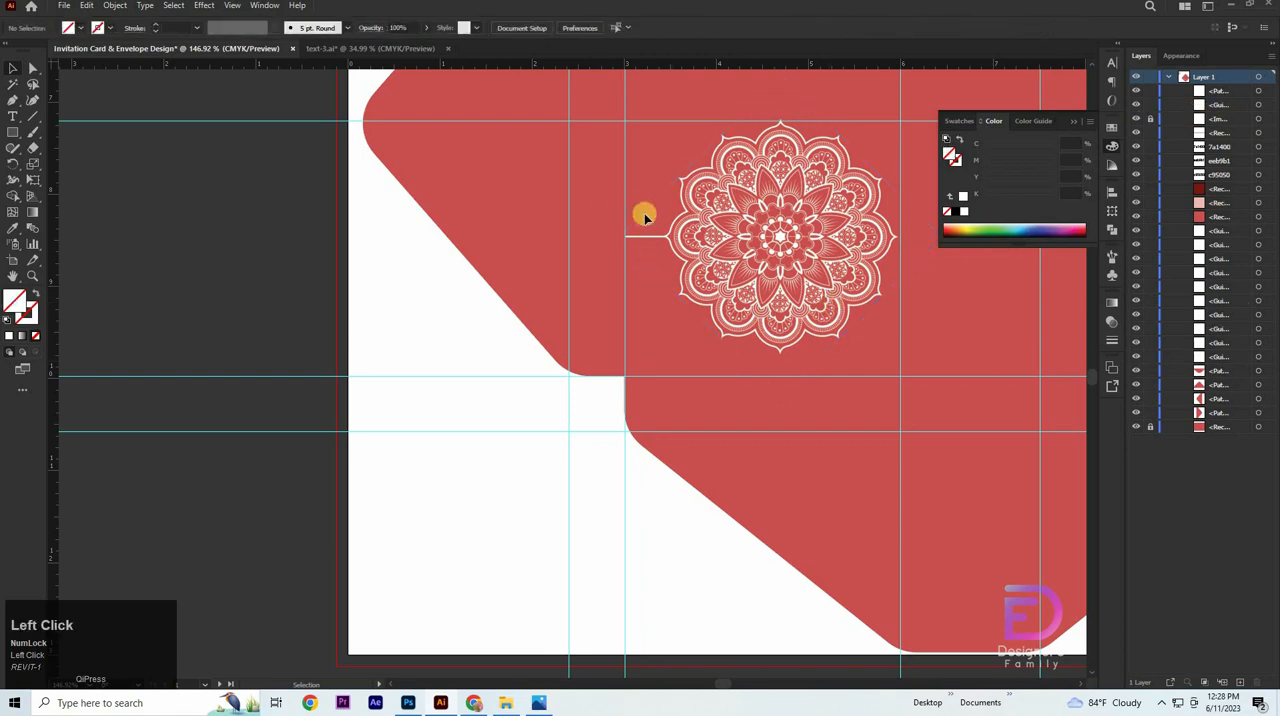
pyautogui.moveTo(646, 216); pyautogui.dragTo(629, 273)
pyautogui.click(756, 319)
# Extend the left end of the horizontal line to the central panel's left edge at X 3 in, keeping its petal-tip end in place
pyautogui.moveTo(697, 309); pyautogui.dragTo(773, 531)
pyautogui.moveTo(679, 214); pyautogui.dragTo(773, 531)
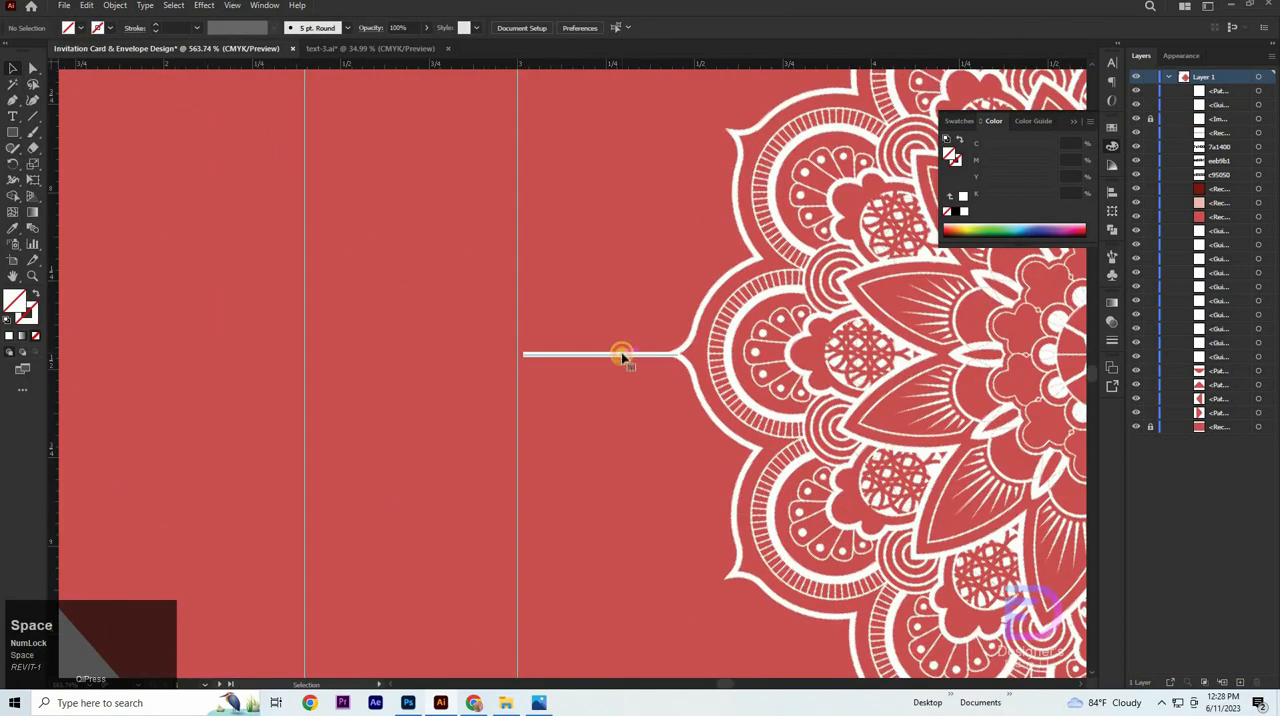
pyautogui.click(623, 356)
pyautogui.moveTo(677, 531); pyautogui.dragTo(785, 500)
pyautogui.moveTo(761, 175); pyautogui.dragTo(834, 608)
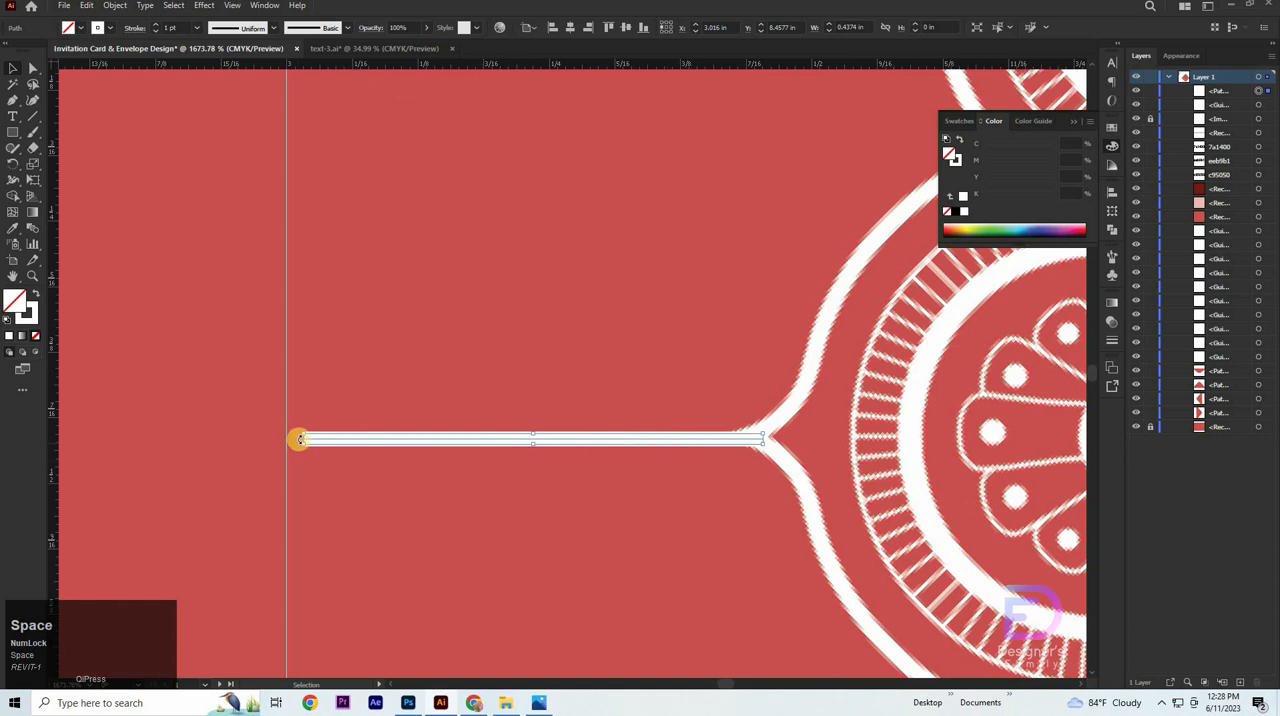
pyautogui.moveTo(300, 439); pyautogui.dragTo(287, 439)
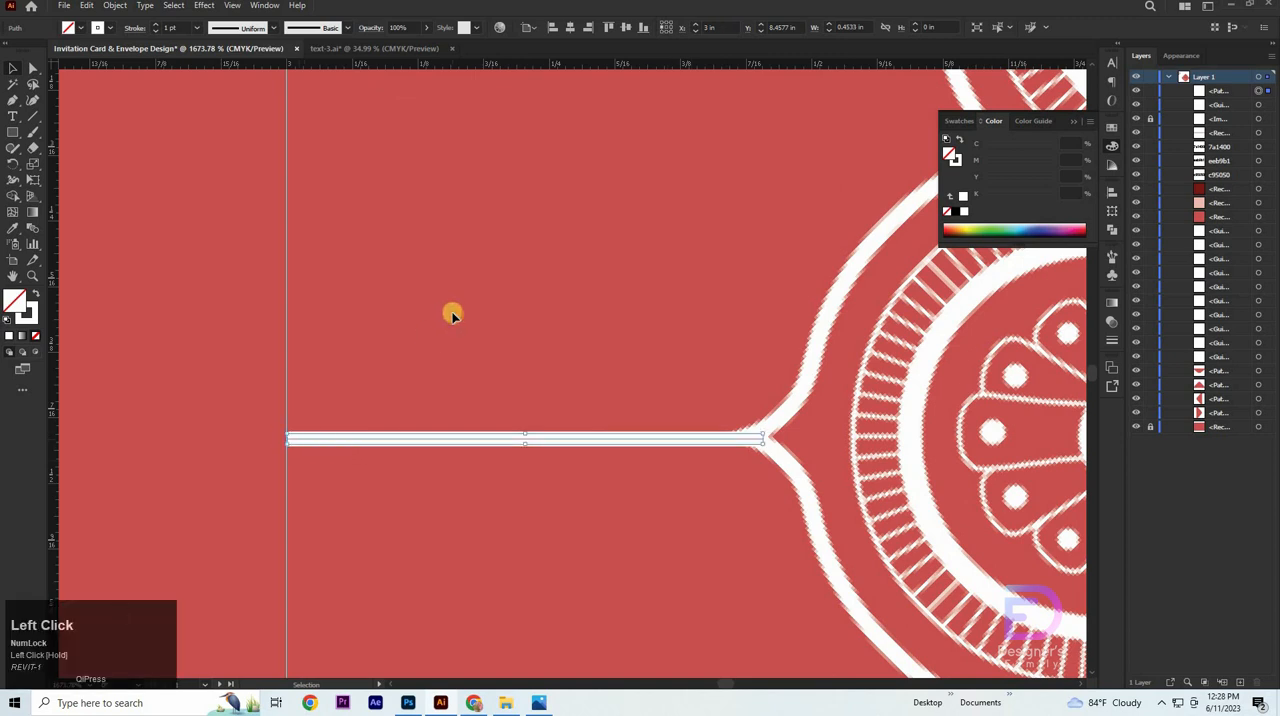
pyautogui.click(452, 316)
# Draw a straight horizontal white line with the Pen tool from the mandala's right petal tip to the central panel's right edge
pyautogui.click(14, 100)
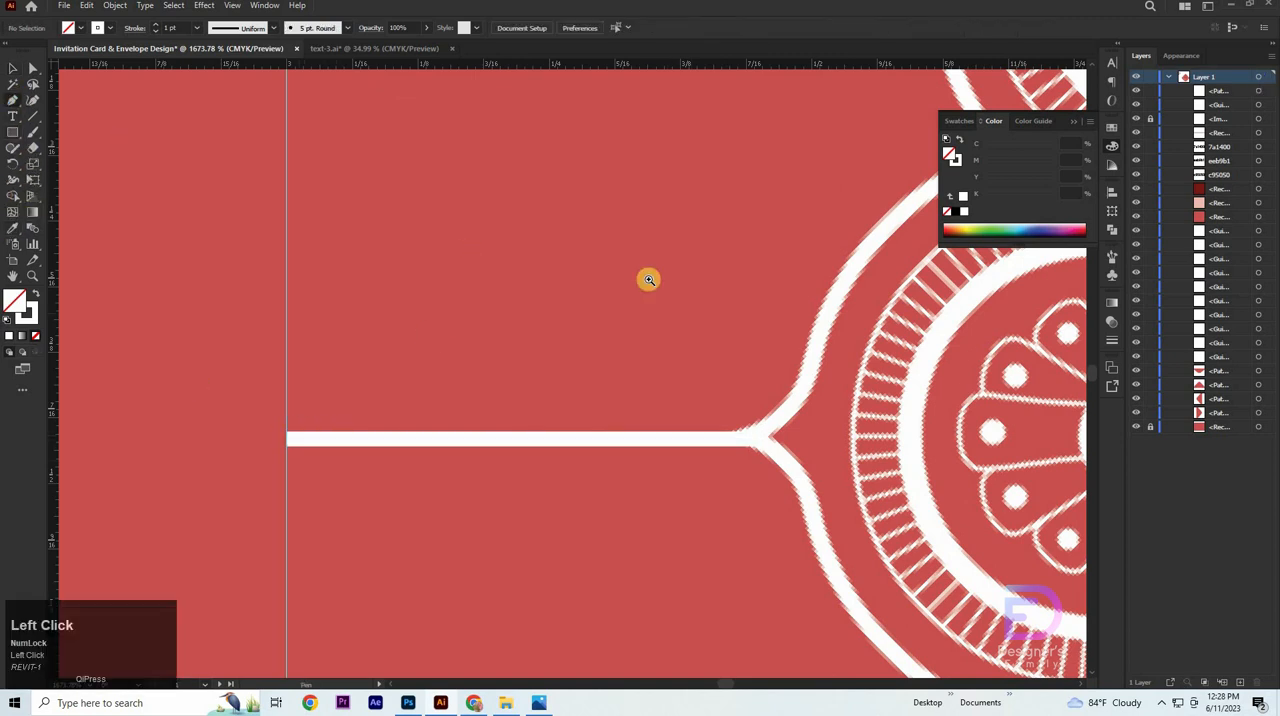
pyautogui.moveTo(649, 279); pyautogui.dragTo(120, 366)
pyautogui.moveTo(960, 390); pyautogui.dragTo(131, 324)
pyautogui.moveTo(978, 325); pyautogui.dragTo(468, 395)
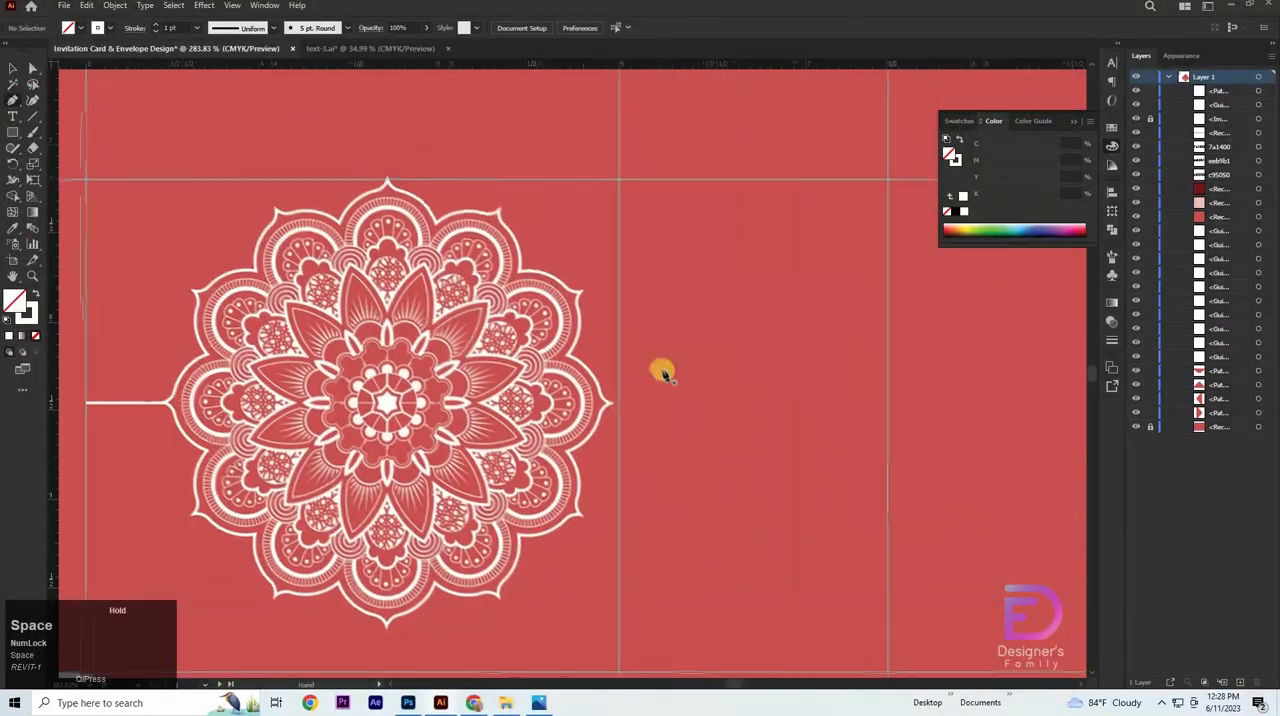
pyautogui.moveTo(585, 430); pyautogui.dragTo(645, 403)
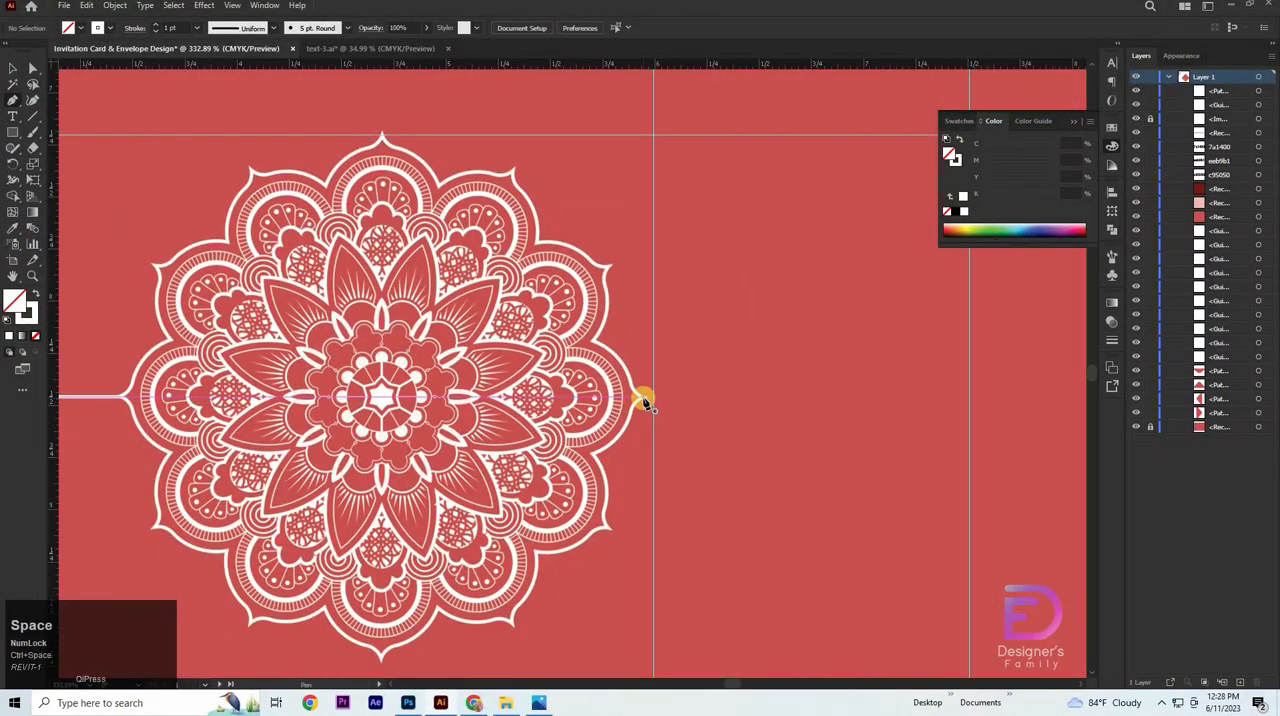
pyautogui.click(642, 397)
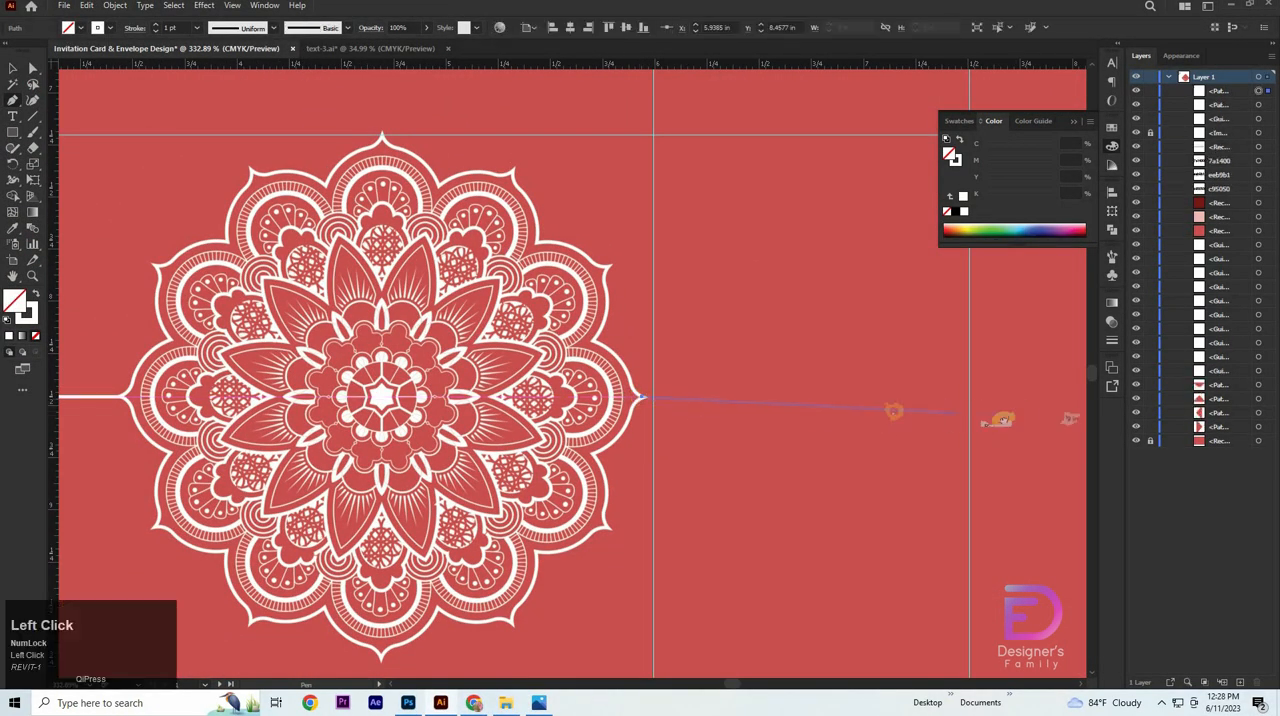
pyautogui.moveTo(1000, 418); pyautogui.dragTo(272, 409)
pyautogui.keyDown('shift'); pyautogui.click(871, 409); pyautogui.keyUp('shift')
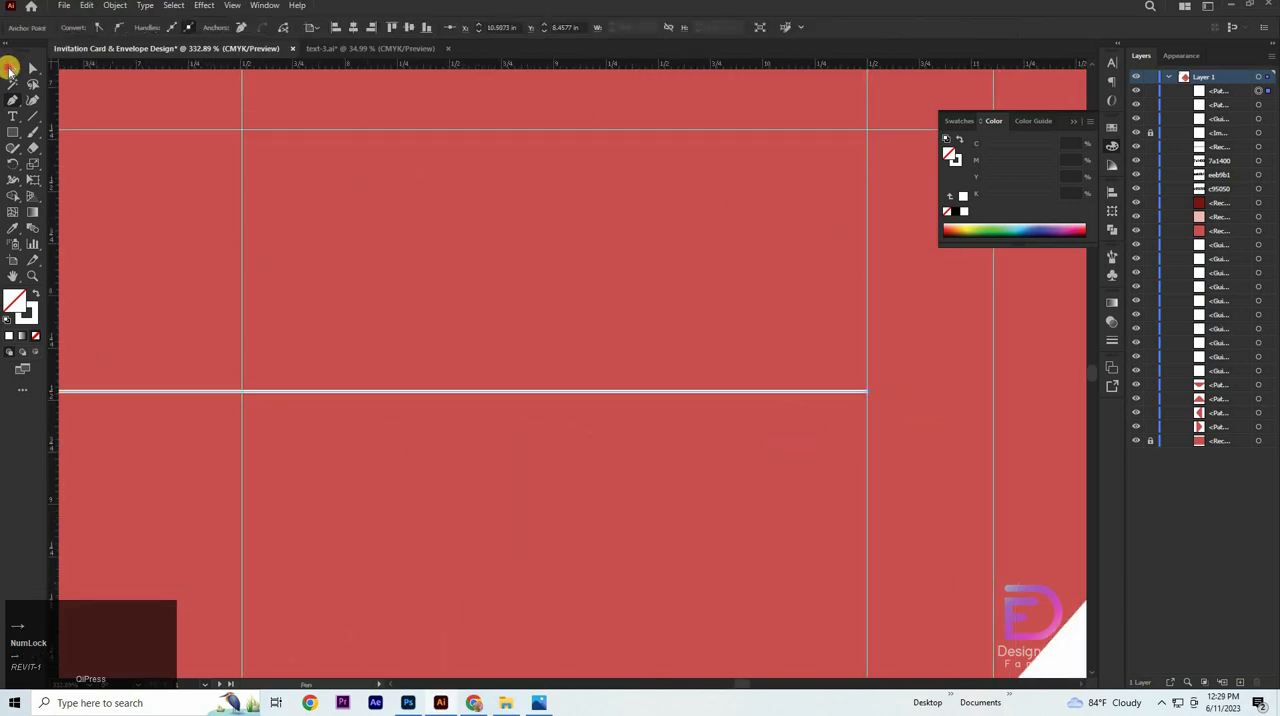
pyautogui.click(10, 69)
pyautogui.moveTo(625, 273); pyautogui.dragTo(443, 336)
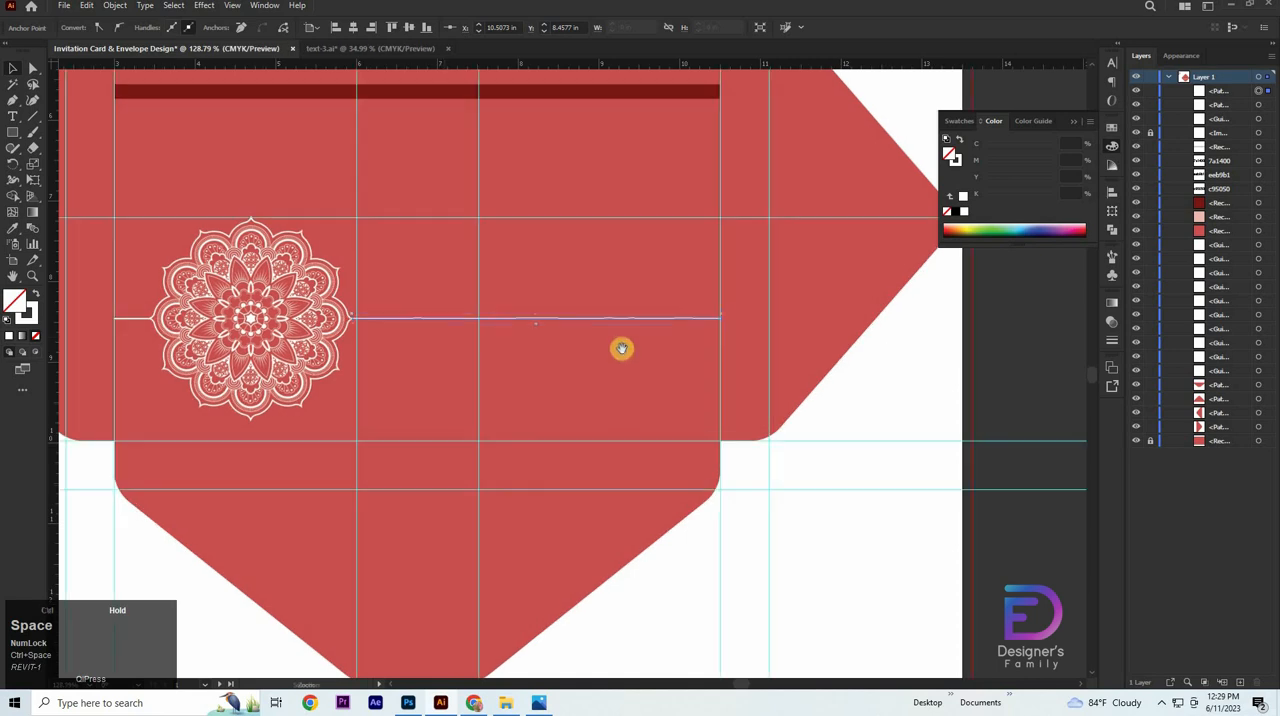
pyautogui.moveTo(621, 348); pyautogui.dragTo(220, 309)
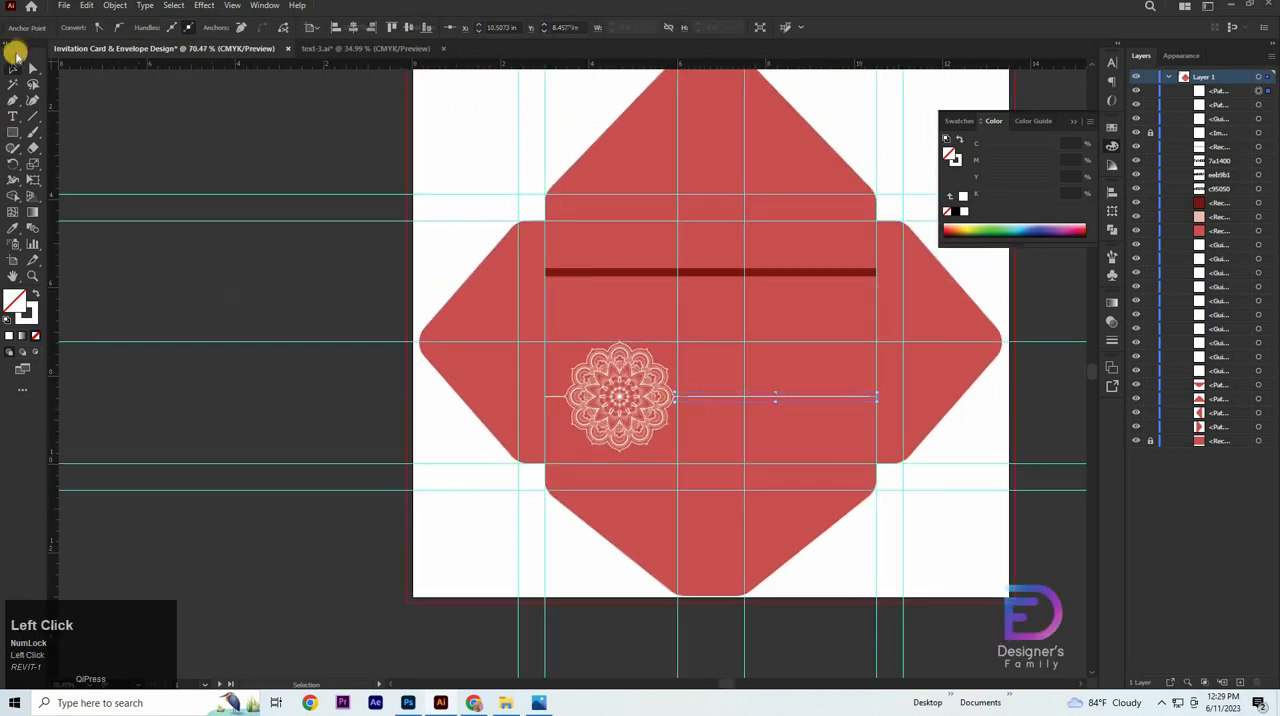
# Bring the "Wedding" and "reception" texts from text-3.ai into the envelope document, place them beside the artboard and move "Wedding" away from "reception"
pyautogui.click(380, 47)
pyautogui.click(22, 69)
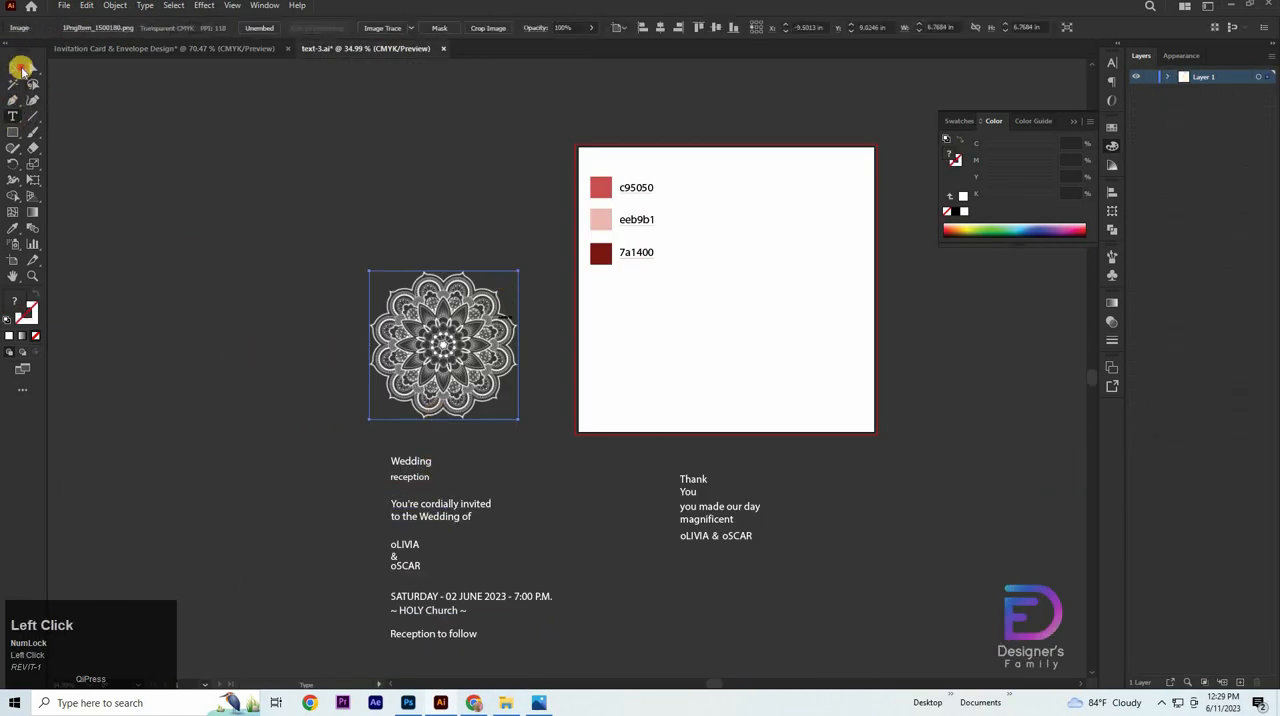
pyautogui.click(410, 462)
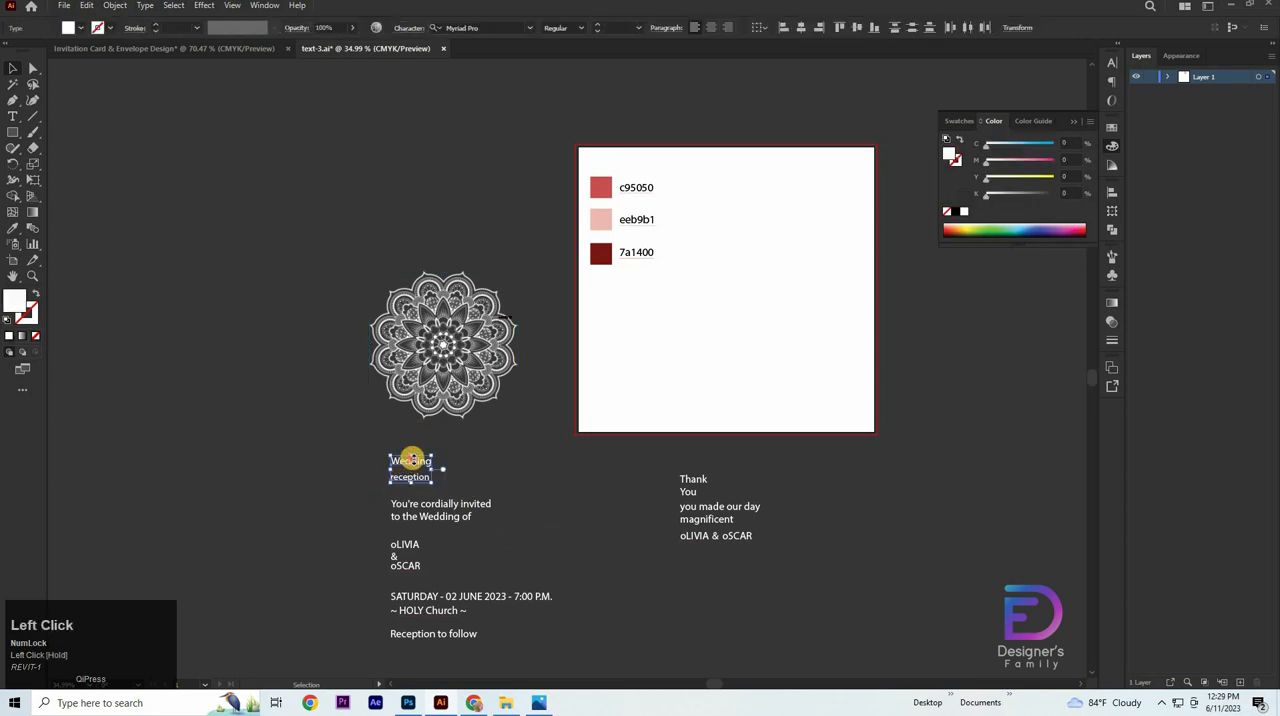
pyautogui.moveTo(410, 468); pyautogui.dragTo(590, 395)
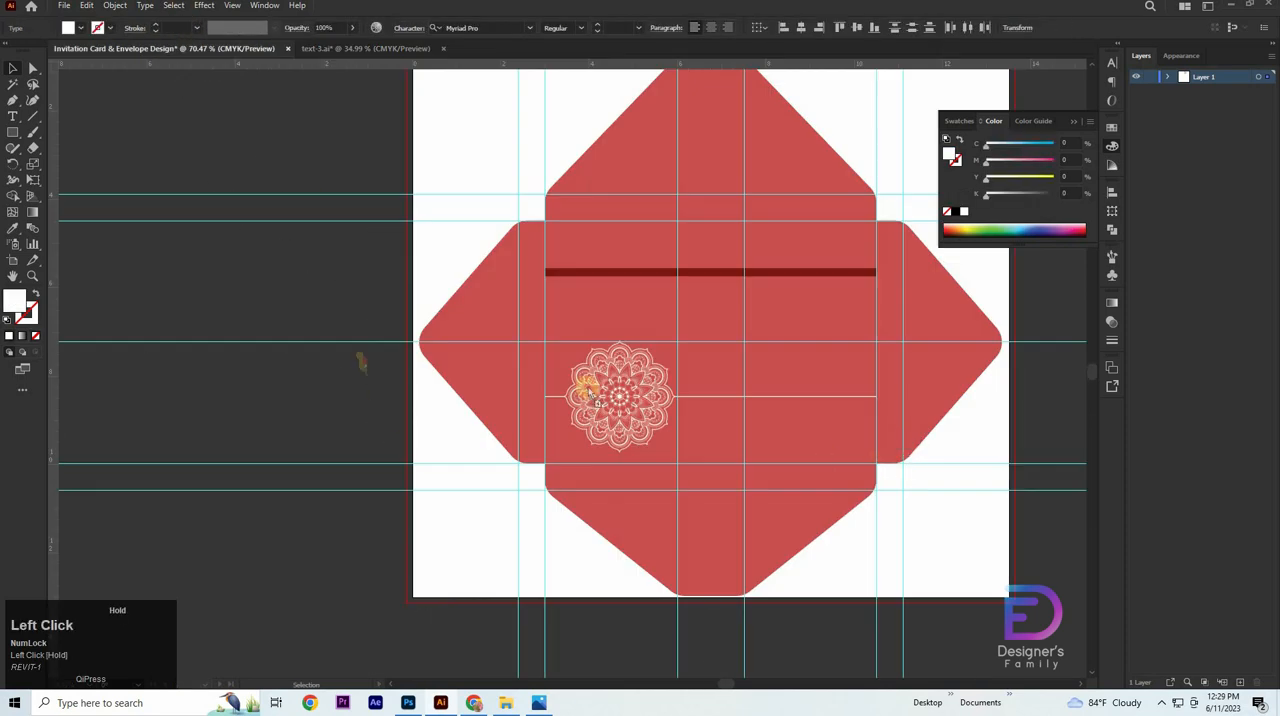
pyautogui.moveTo(292, 387); pyautogui.dragTo(280, 390)
pyautogui.press('space')
pyautogui.moveTo(292, 360); pyautogui.dragTo(760, 295)
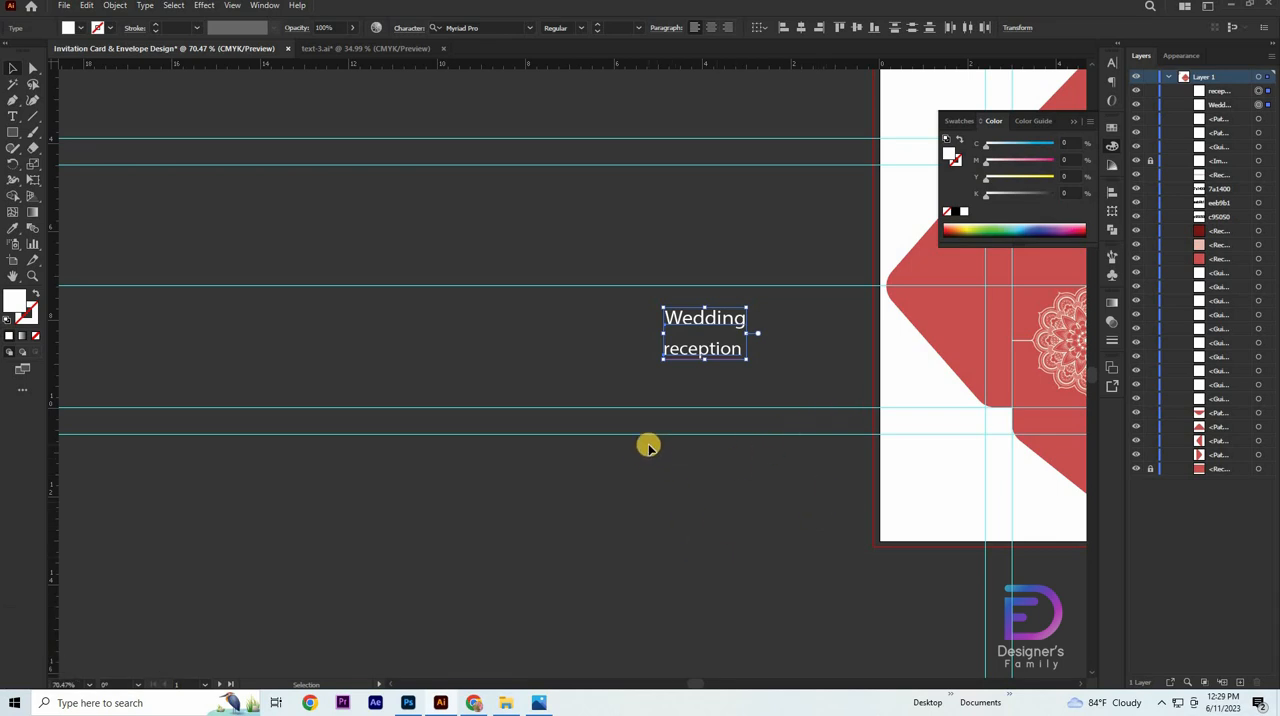
pyautogui.moveTo(743, 320); pyautogui.dragTo(575, 336)
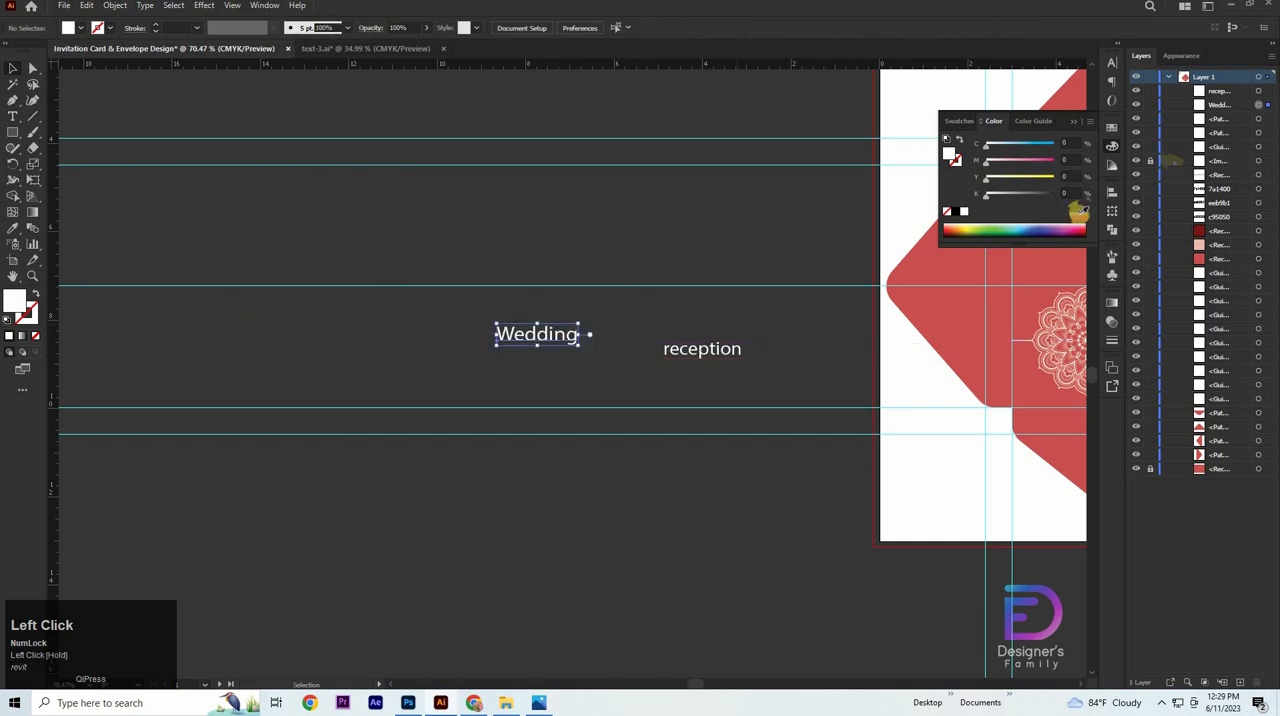
# Find the Amarillo font by searching for "amar" and apply it to the word "Wedding"
pyautogui.click(1112, 62)
pyautogui.click(1015, 78)
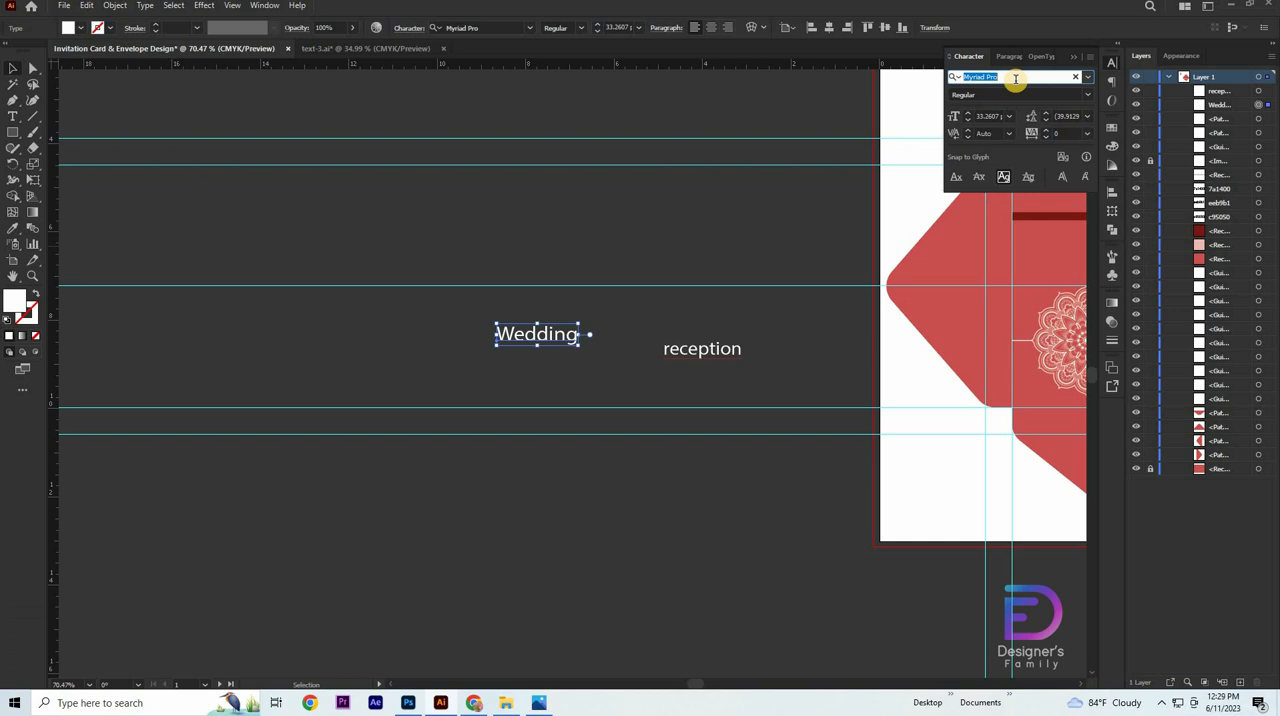
pyautogui.click(1090, 77)
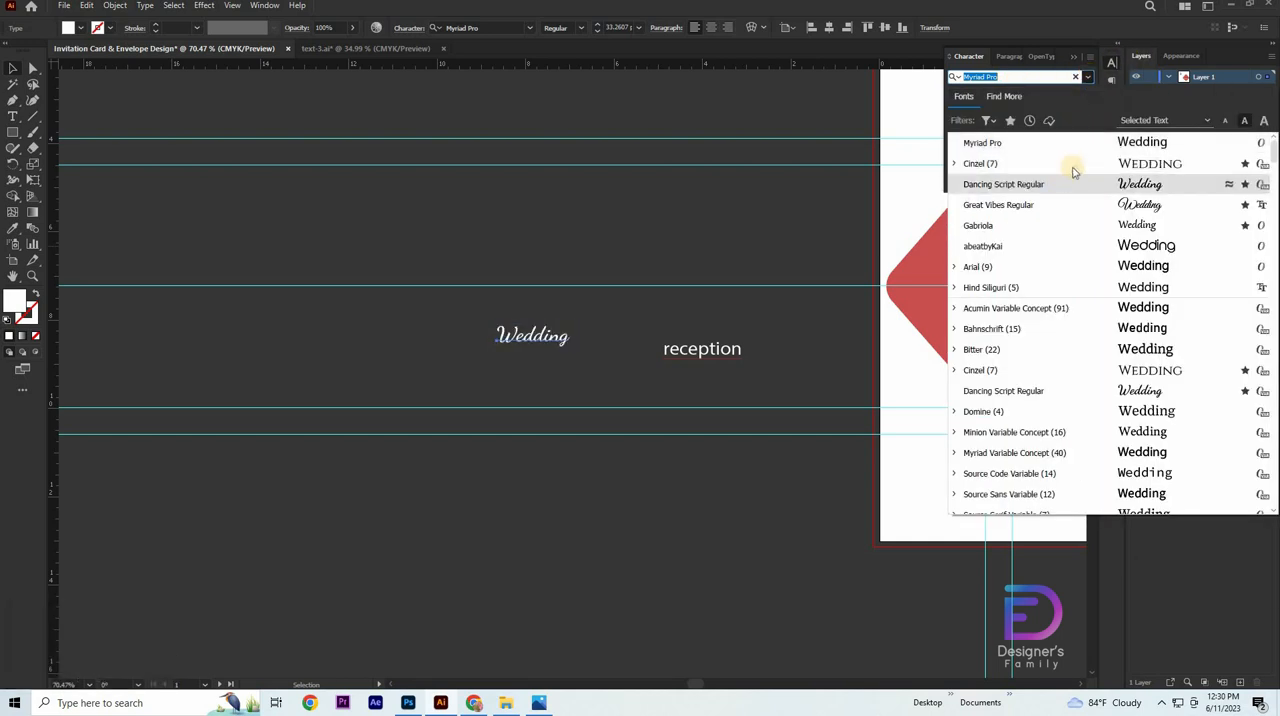
pyautogui.click(1011, 120)
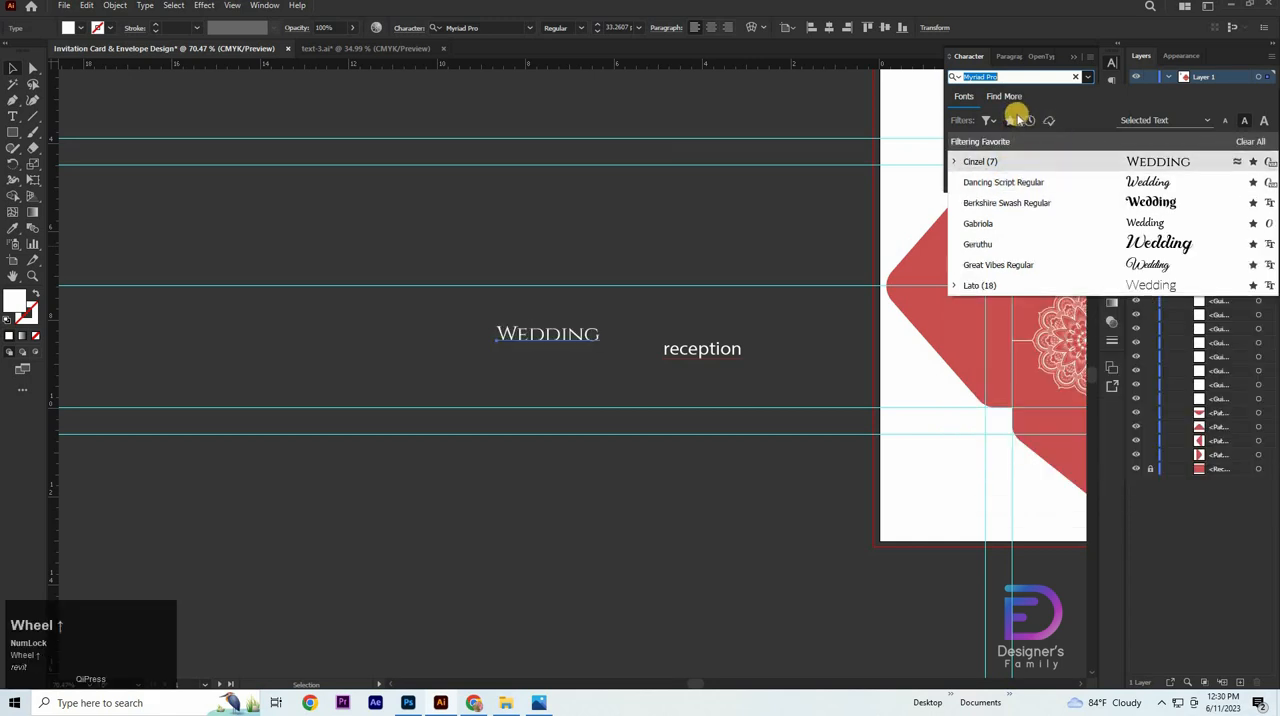
pyautogui.click(1011, 120)
pyautogui.moveTo(678, 66); pyautogui.dragTo(779, 84)
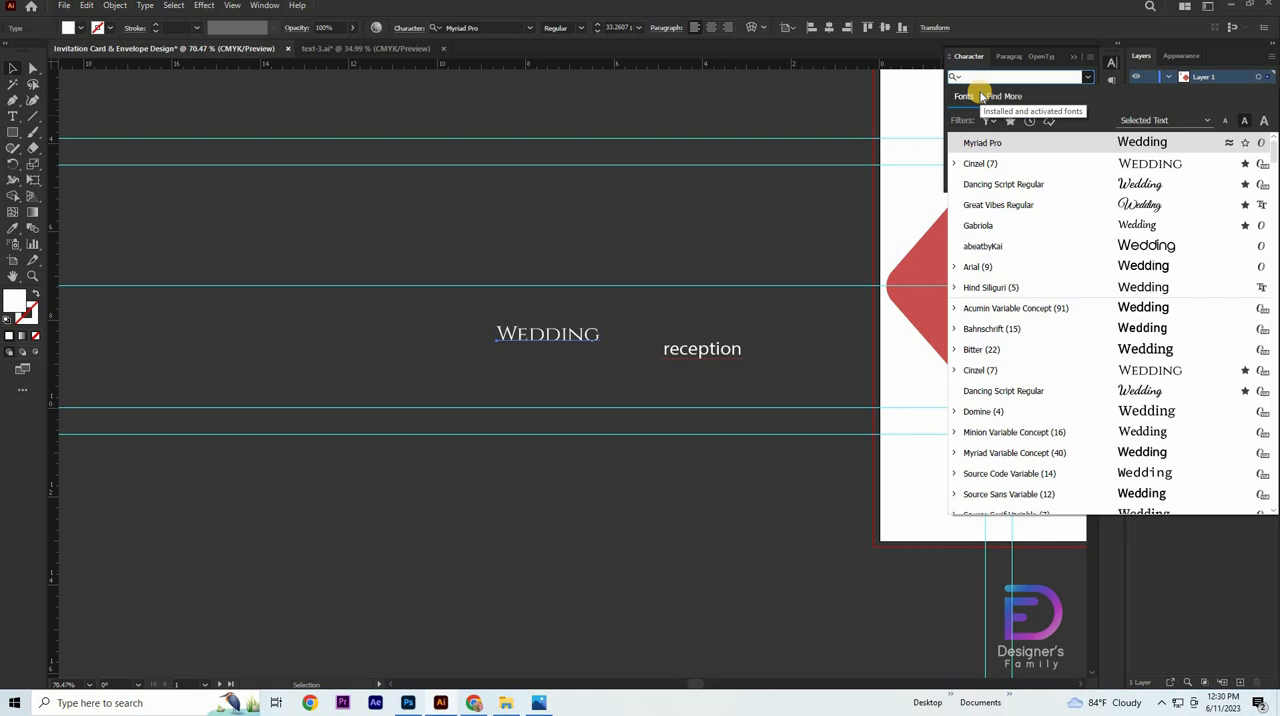
pyautogui.write('am')
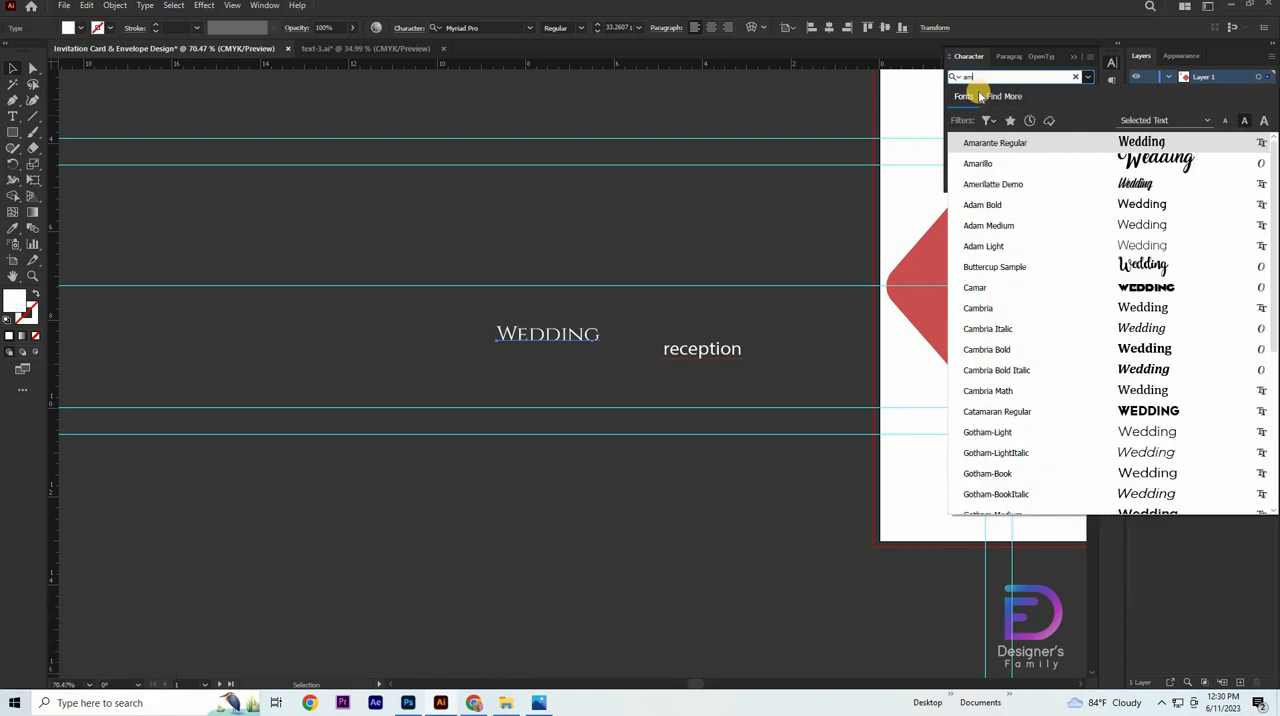
pyautogui.write('ar')
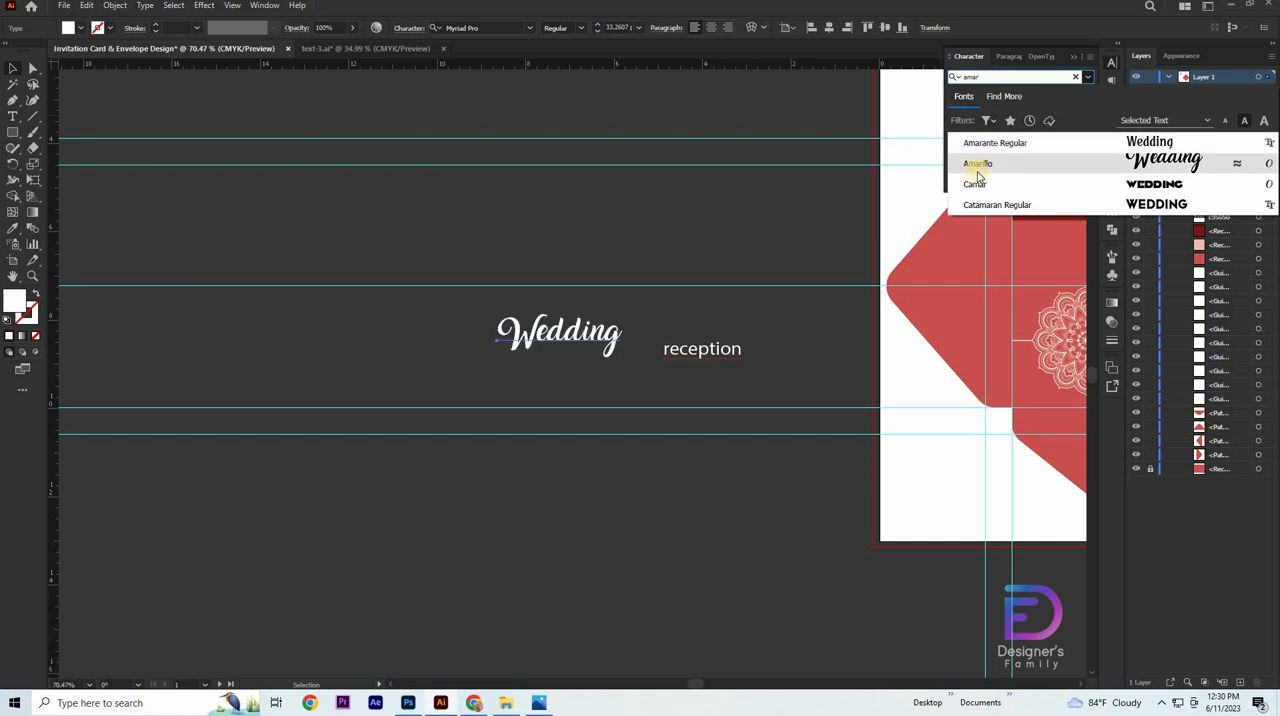
pyautogui.click(980, 165)
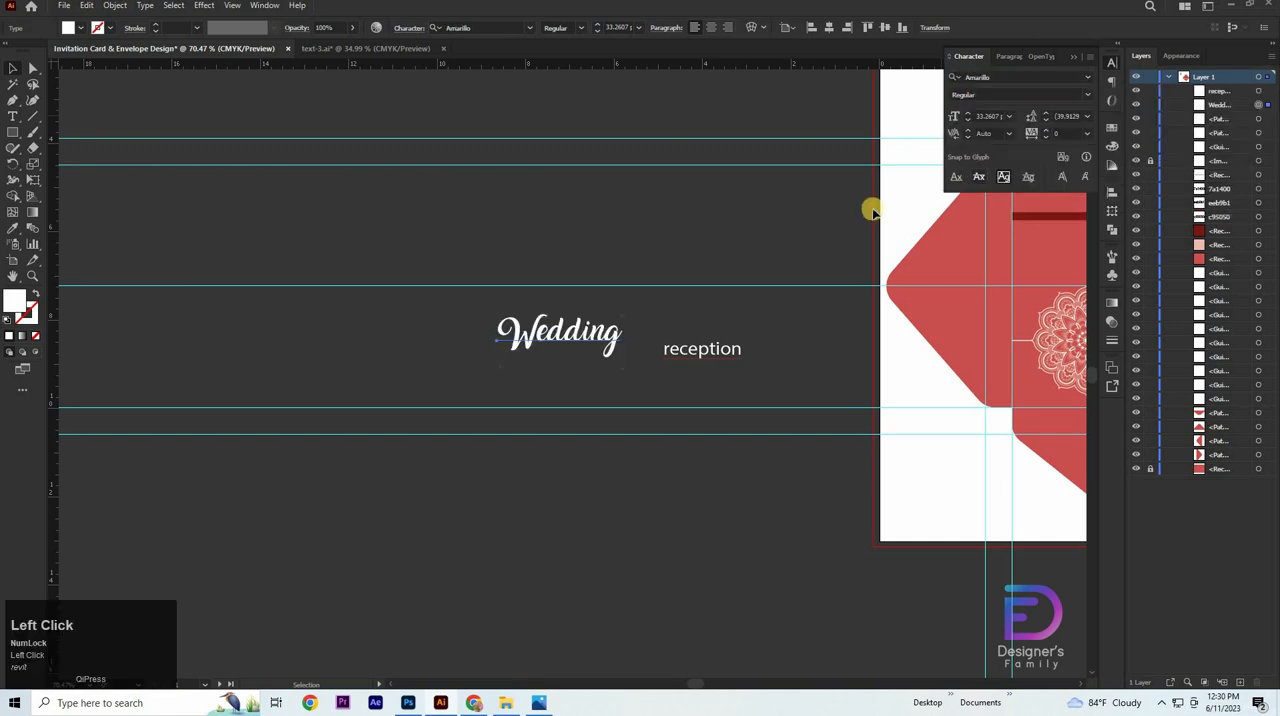
# Set the "Wedding" text to 35 pt and increase its letter tracking slightly
pyautogui.click(988, 116)
pyautogui.press('Up')
pyautogui.press('Up')
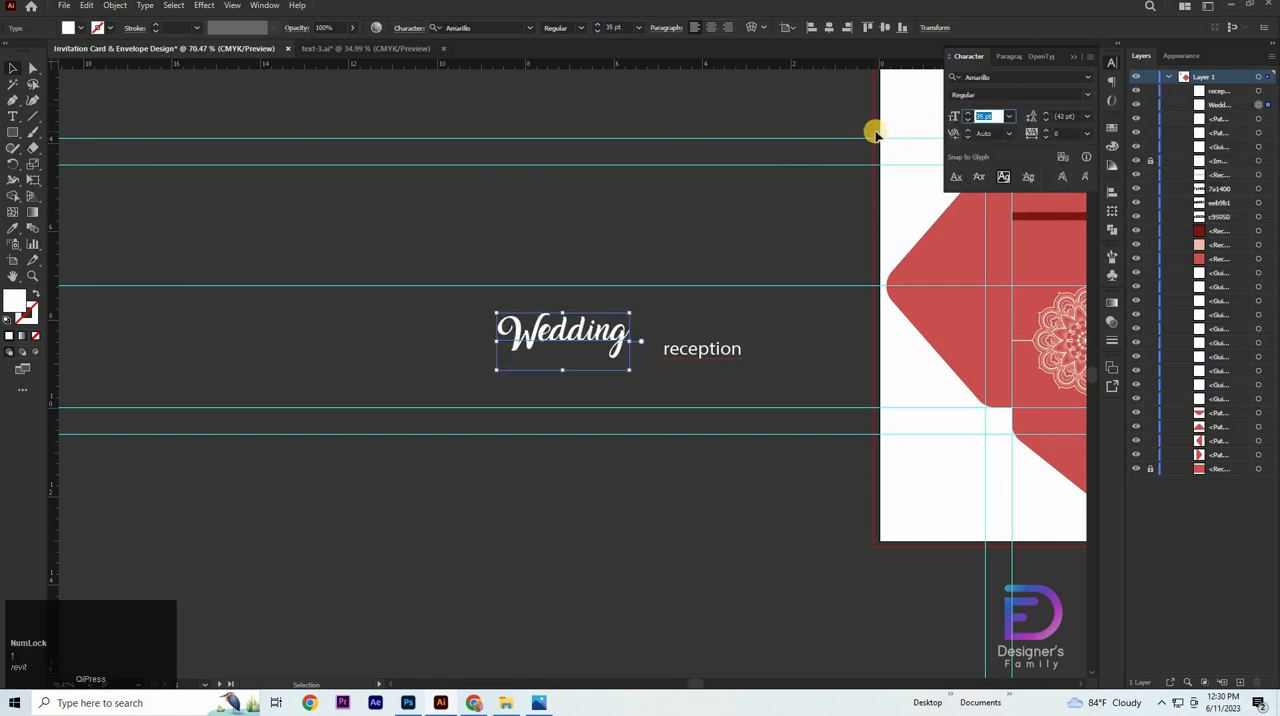
pyautogui.press('Return')
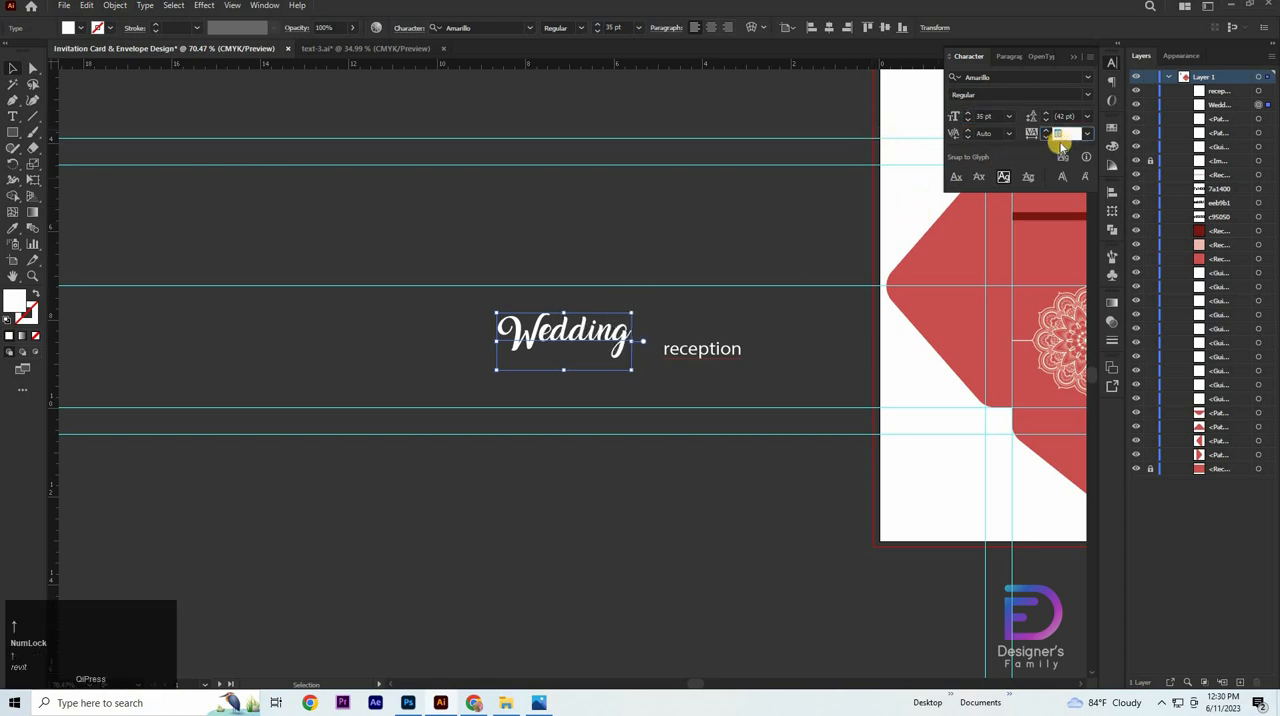
pyautogui.click(710, 217)
# Change the font of the word "reception" to Dancing Script Regular
pyautogui.click(700, 348)
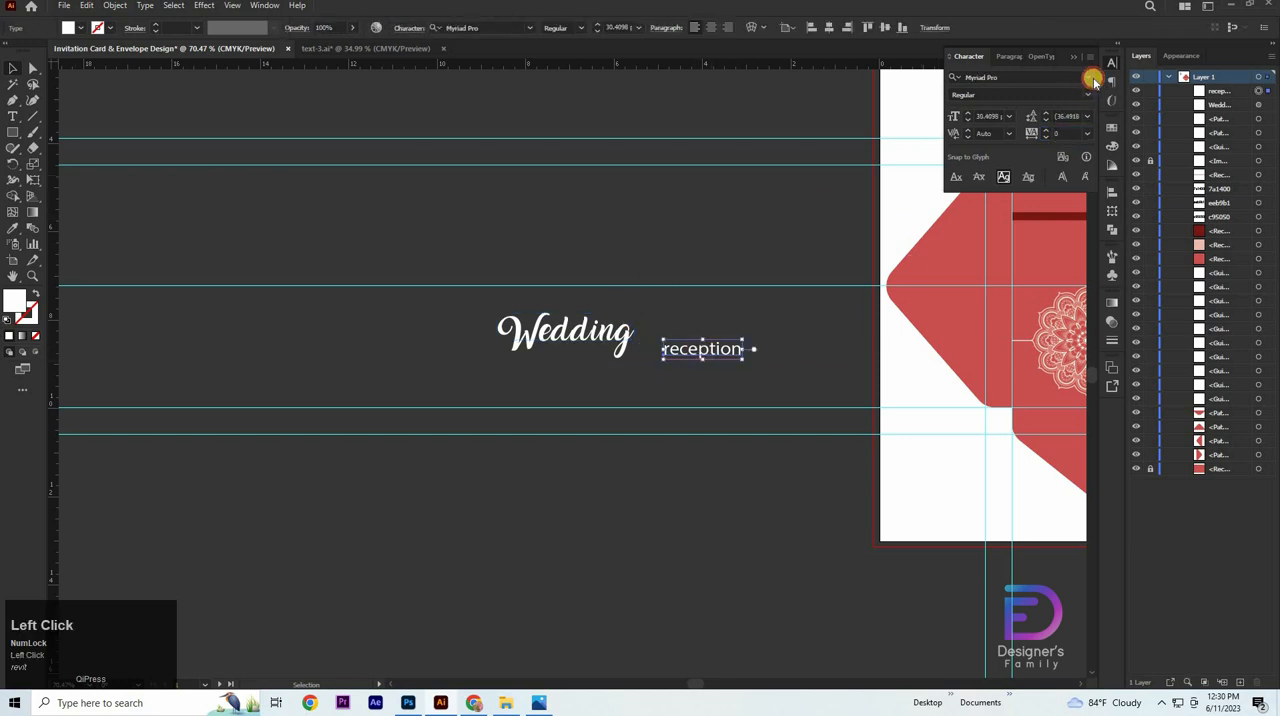
pyautogui.click(1092, 79)
pyautogui.click(1019, 208)
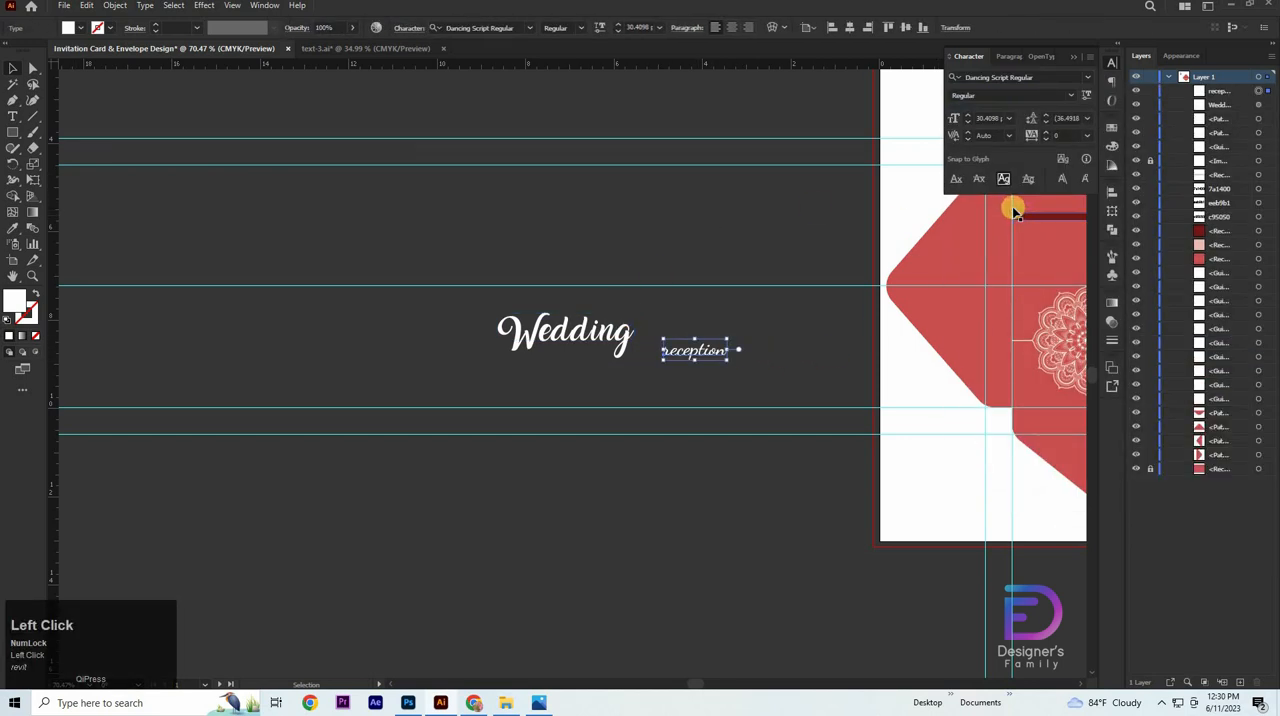
# Set the "reception" text to 33 pt and place it directly beneath the word "Wedding"
pyautogui.click(990, 118)
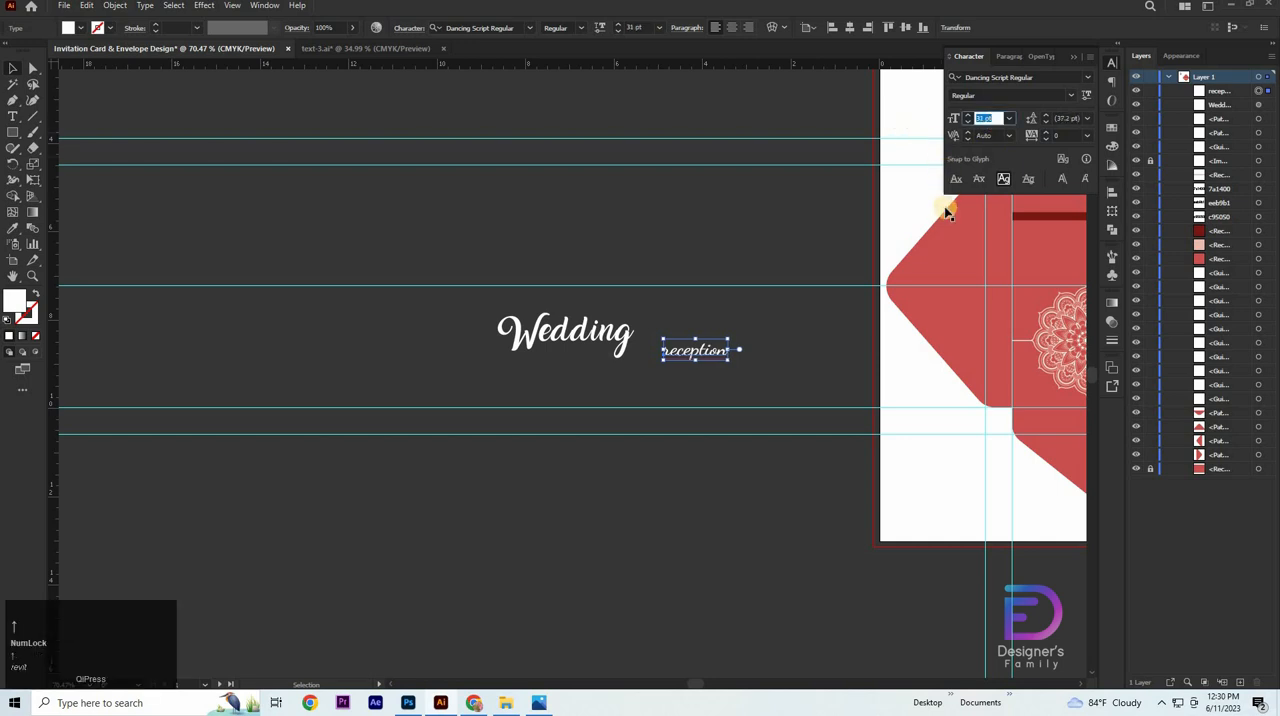
pyautogui.moveTo(696, 358); pyautogui.dragTo(580, 357)
pyautogui.press('Return')
pyautogui.click(706, 447)
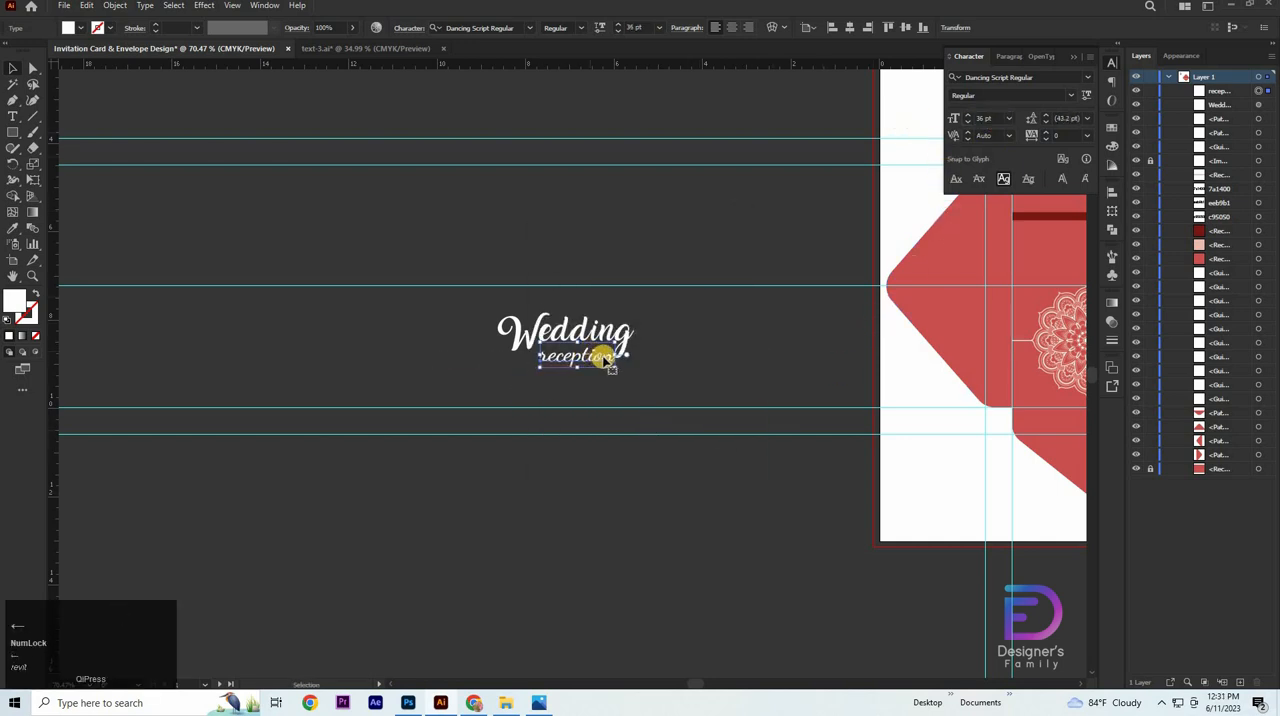
pyautogui.press('Down')
pyautogui.press('Down')
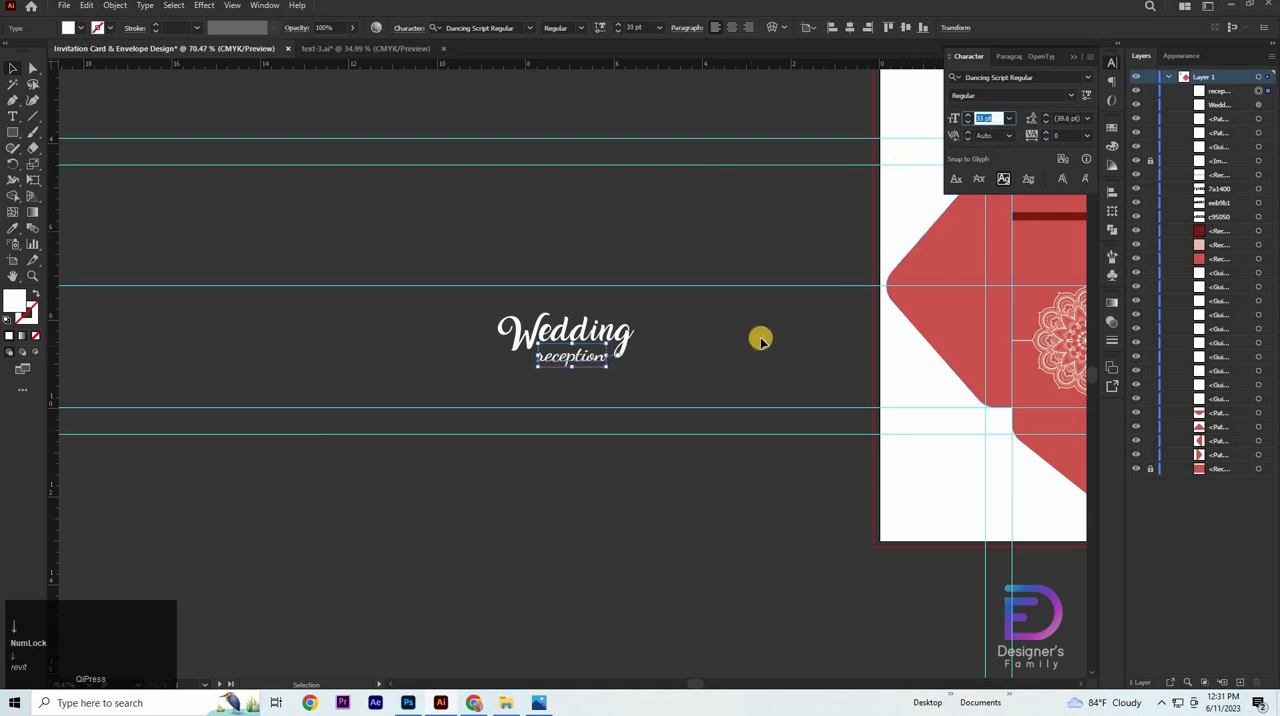
# Set the tracking of "reception" to 35 and fine-tune its position tucked under "Wedding"
pyautogui.moveTo(576, 363); pyautogui.dragTo(579, 361)
pyautogui.click(672, 359)
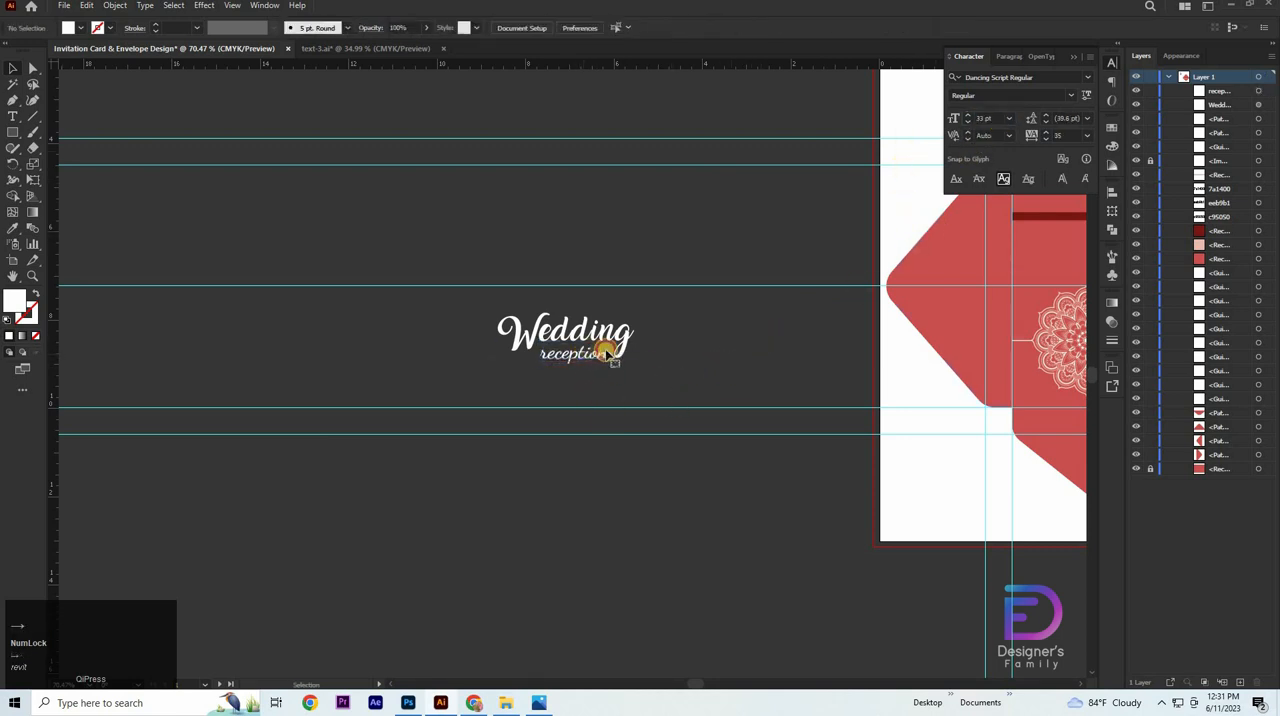
pyautogui.click(606, 354)
pyautogui.press('Right')
pyautogui.click(691, 344)
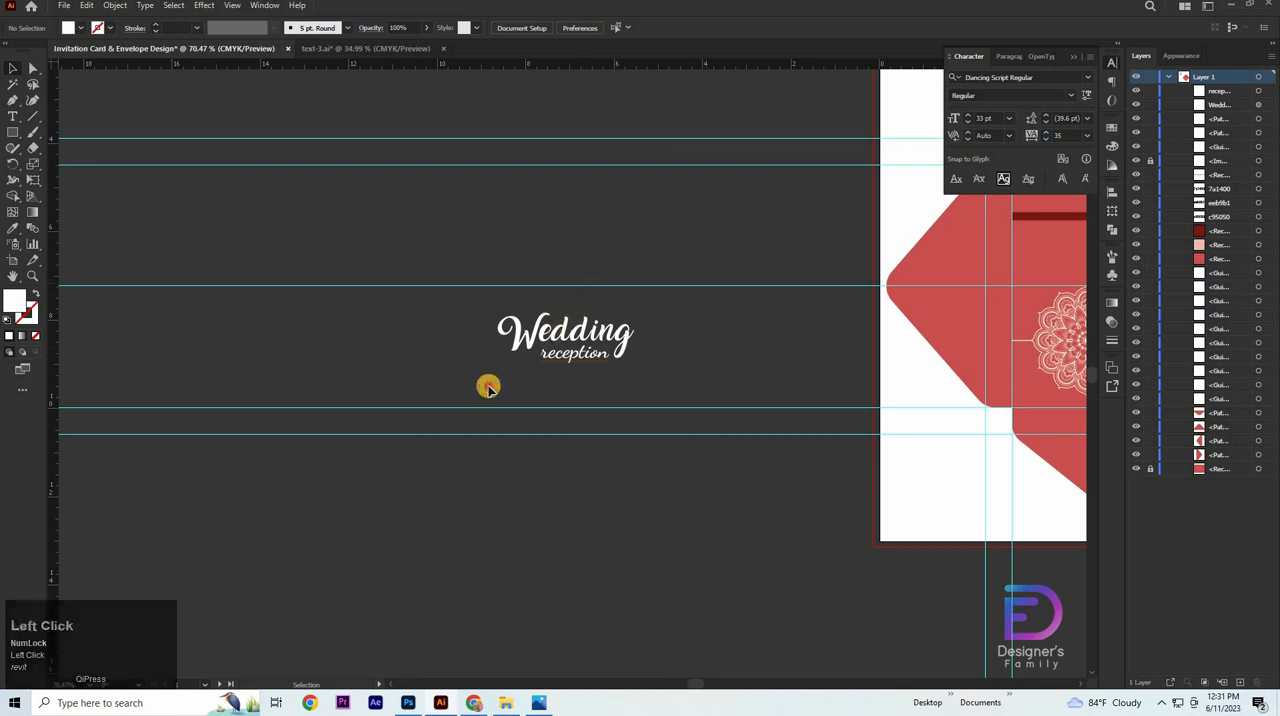
# Group "Wedding" with "reception" and move the lettering onto the envelope's central panel, above the line to the right of the mandala
pyautogui.moveTo(488, 387); pyautogui.dragTo(993, 361)
pyautogui.hotkey('ctrl', 'g')
pyautogui.press('space')
pyautogui.moveTo(975, 294); pyautogui.dragTo(431, 286)
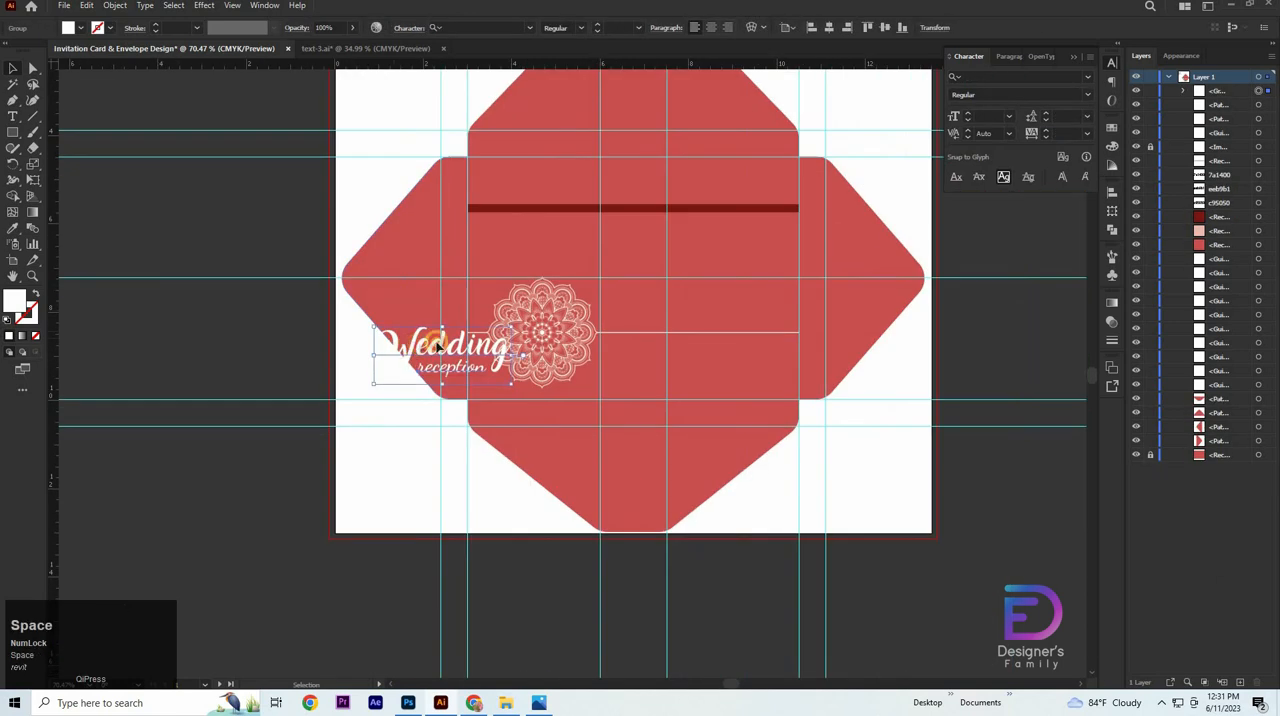
pyautogui.moveTo(437, 345); pyautogui.dragTo(666, 312)
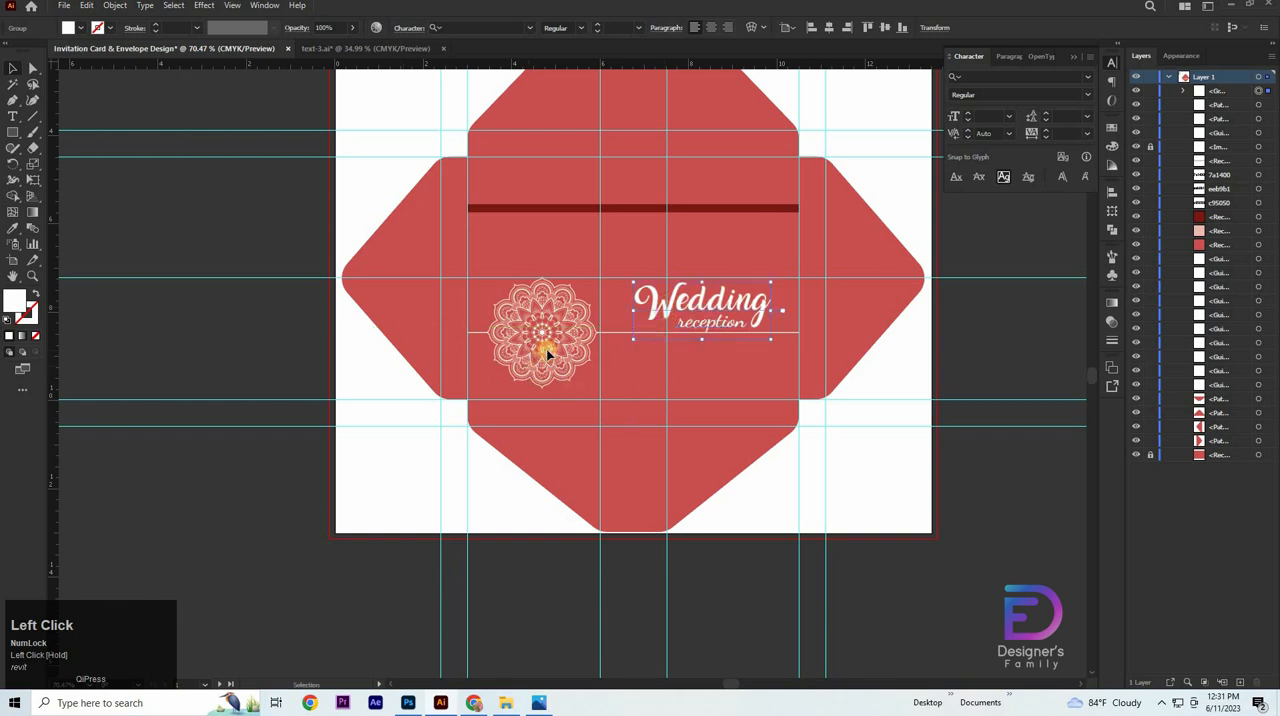
# Unlock the mandala image and move it together with its horizontal lines slightly down on the envelope panel
pyautogui.click(1156, 244)
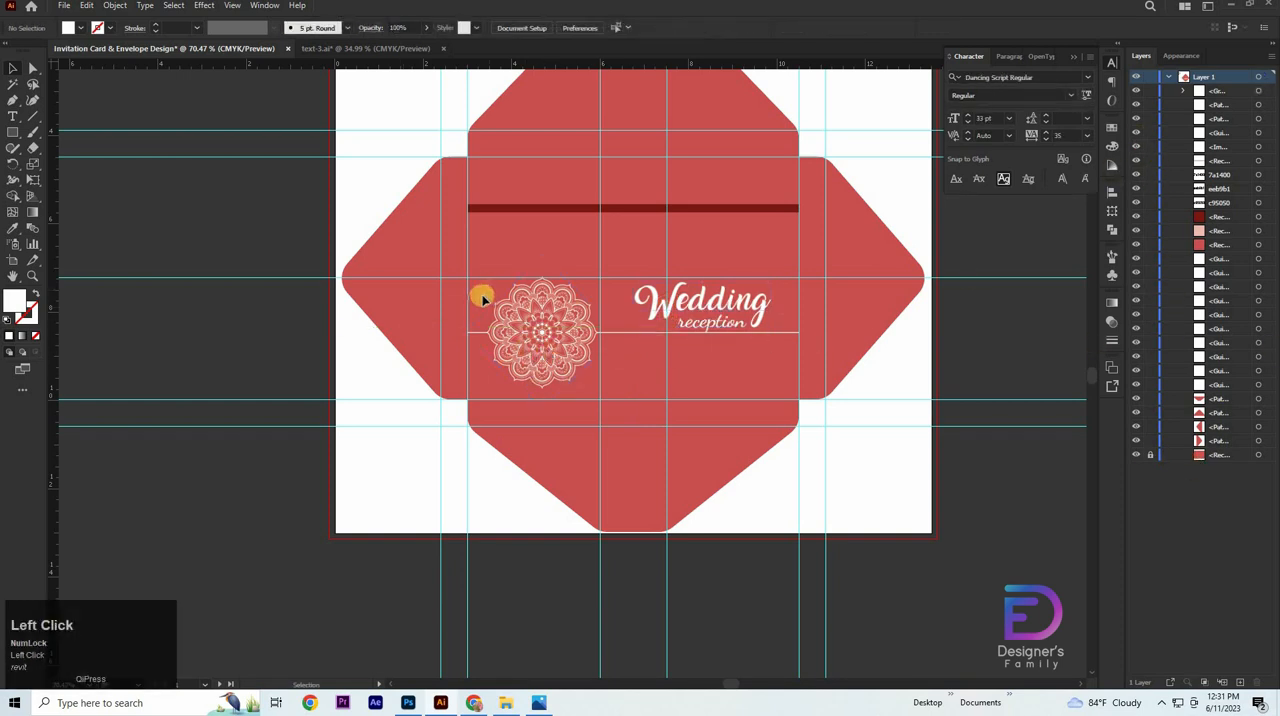
pyautogui.moveTo(678, 393); pyautogui.dragTo(677, 392)
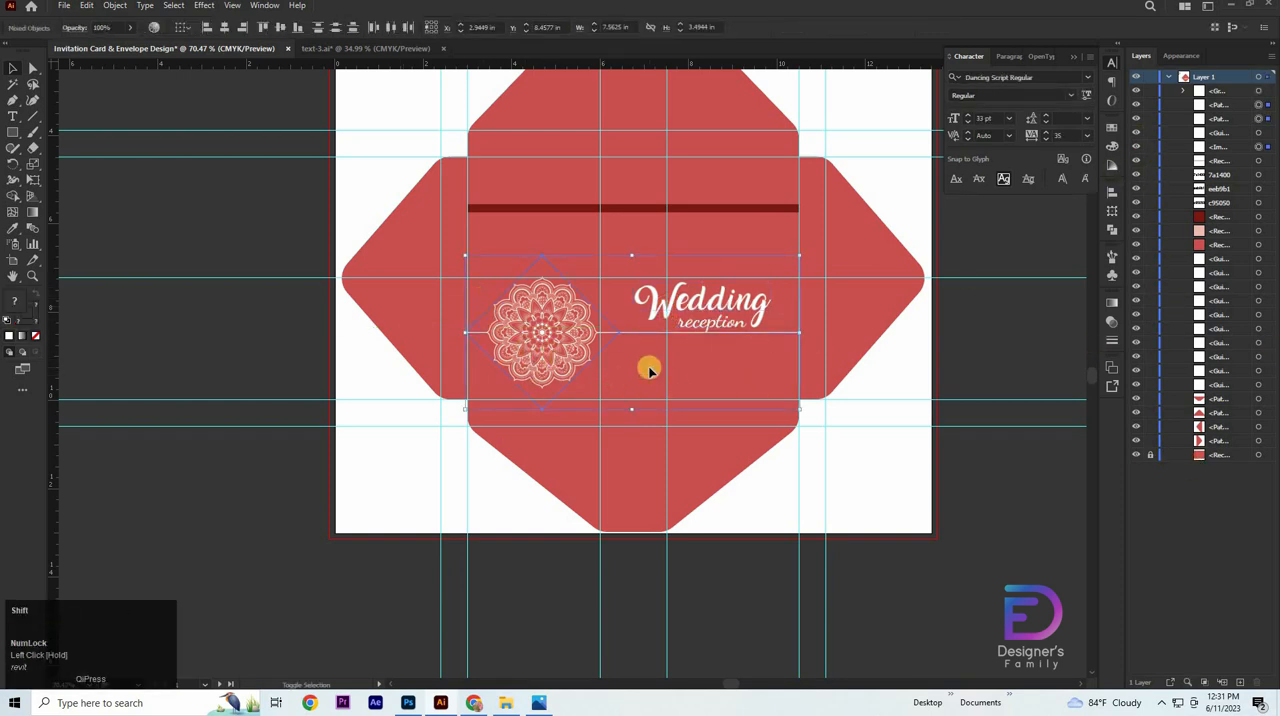
pyautogui.hotkey('shift', 'Down')
pyautogui.press('Down')
pyautogui.press('Down')
pyautogui.press('Down')
pyautogui.press('Down')
pyautogui.press('Down')
pyautogui.press('Down')
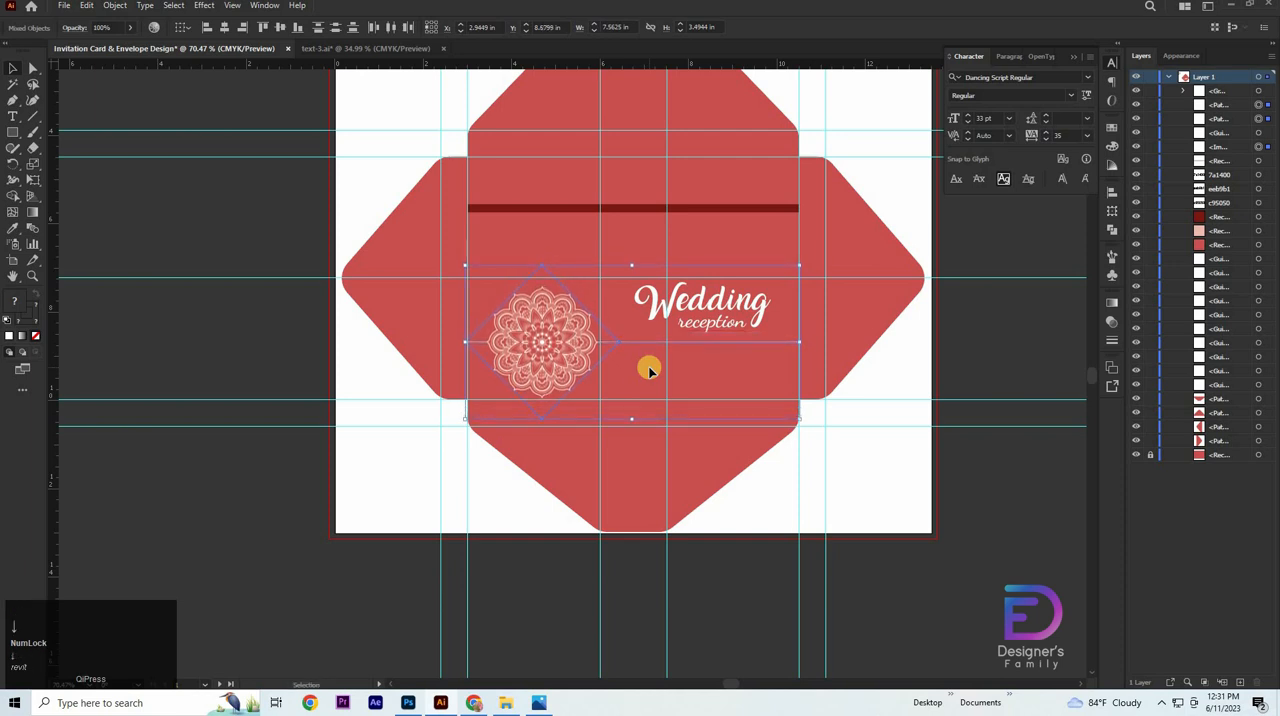
# Nudge the "Wedding reception" lettering group slightly down toward the horizontal line
pyautogui.click(703, 302)
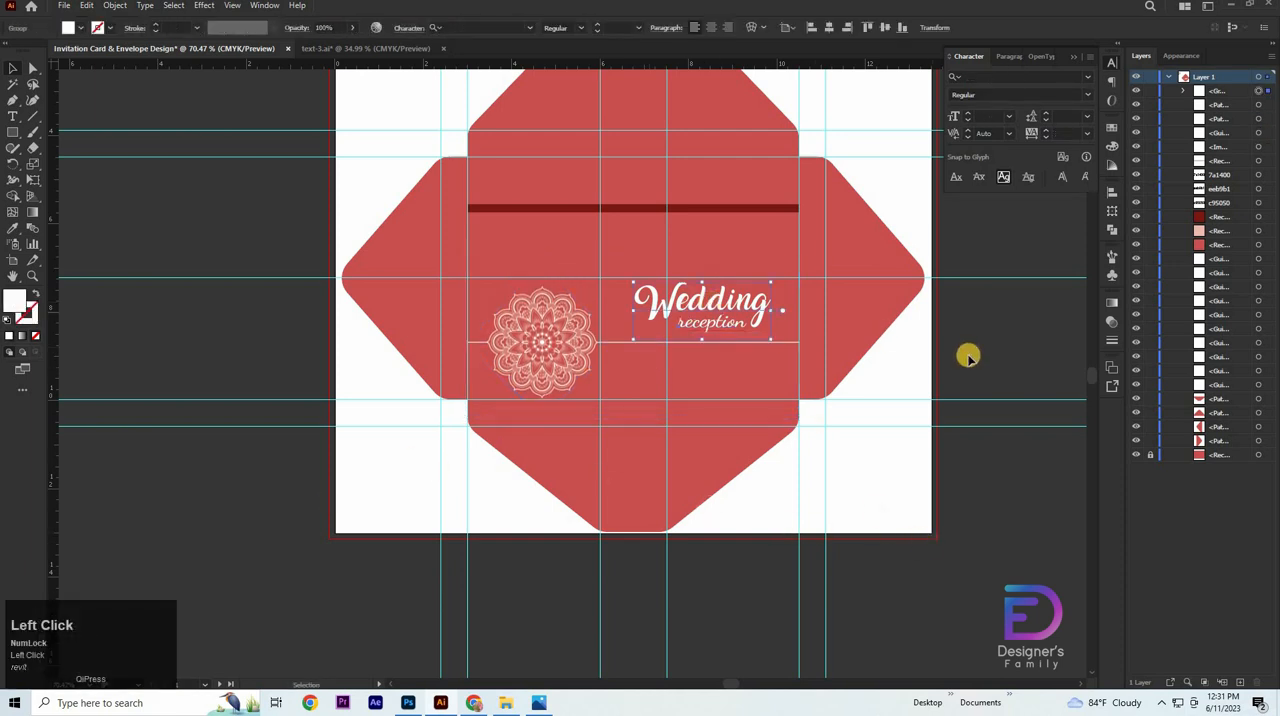
pyautogui.press('Down')
pyautogui.press('Down')
pyautogui.press('Down')
pyautogui.press('Down')
pyautogui.press('Down')
pyautogui.press('Down')
pyautogui.press('Down')
pyautogui.press('Down')
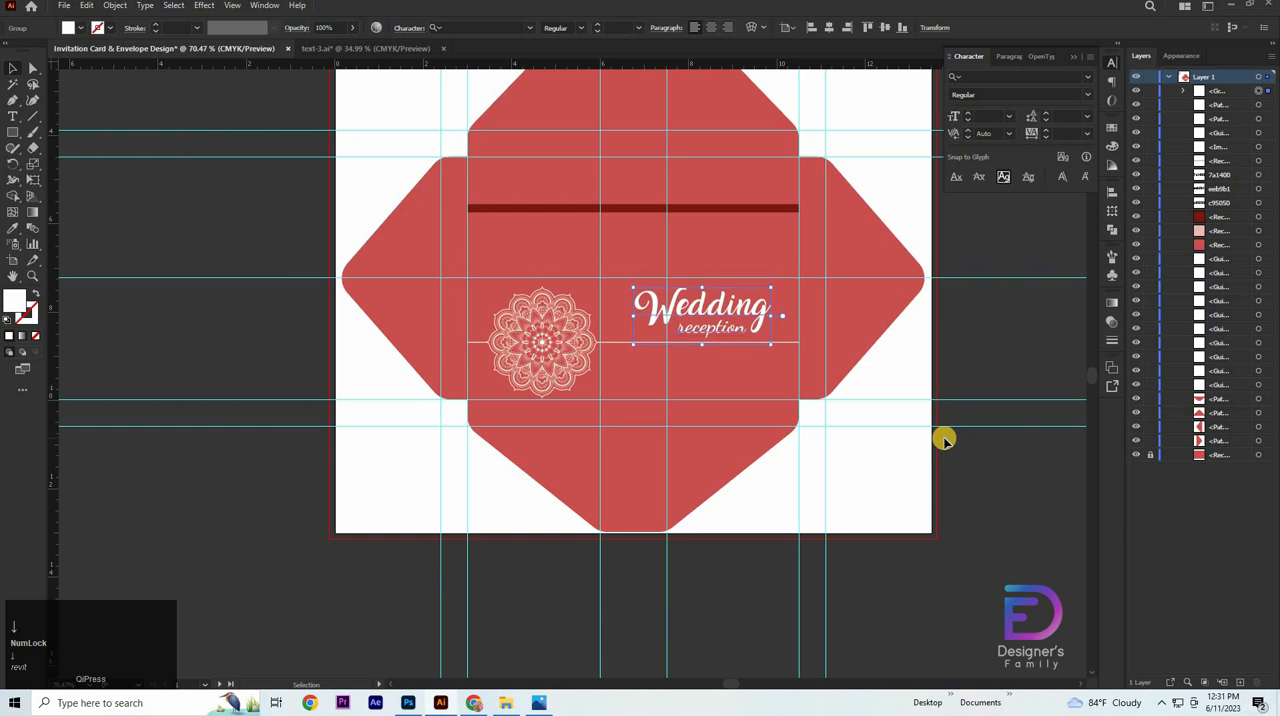
pyautogui.click(990, 535)
# Unlock the guides and delete all horizontal and vertical guides around the envelope
pyautogui.scroll(2, 1020, 397)
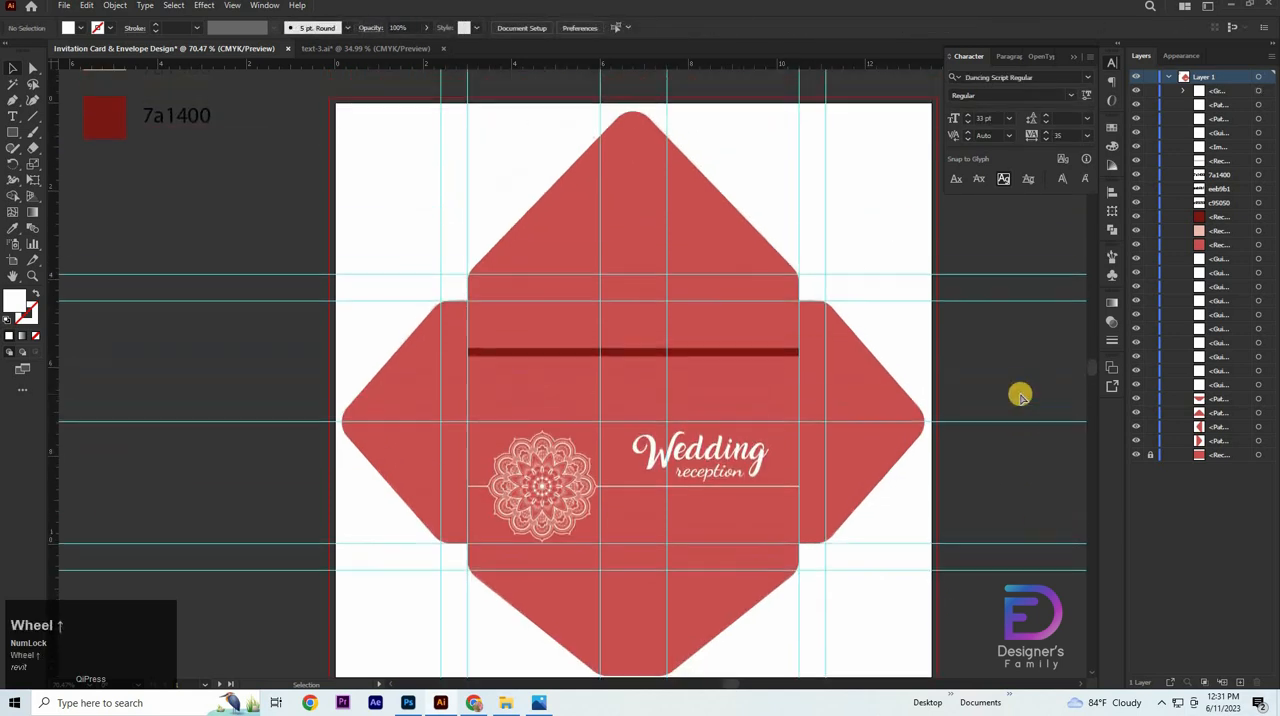
pyautogui.moveTo(1018, 398); pyautogui.dragTo(921, 437)
pyautogui.moveTo(860, 405); pyautogui.dragTo(611, 371)
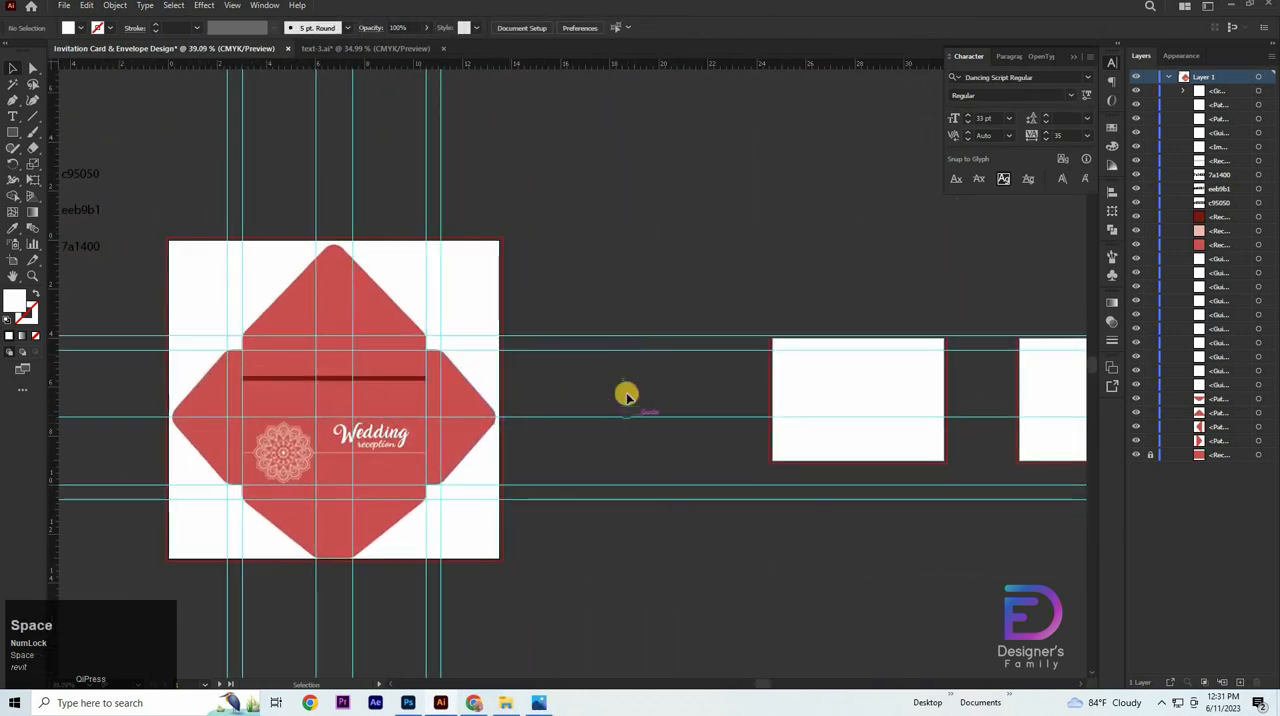
pyautogui.rightClick(601, 363)
pyautogui.click(650, 503)
pyautogui.moveTo(721, 299); pyautogui.dragTo(575, 540)
pyautogui.press('Delete')
pyautogui.press('Delete')
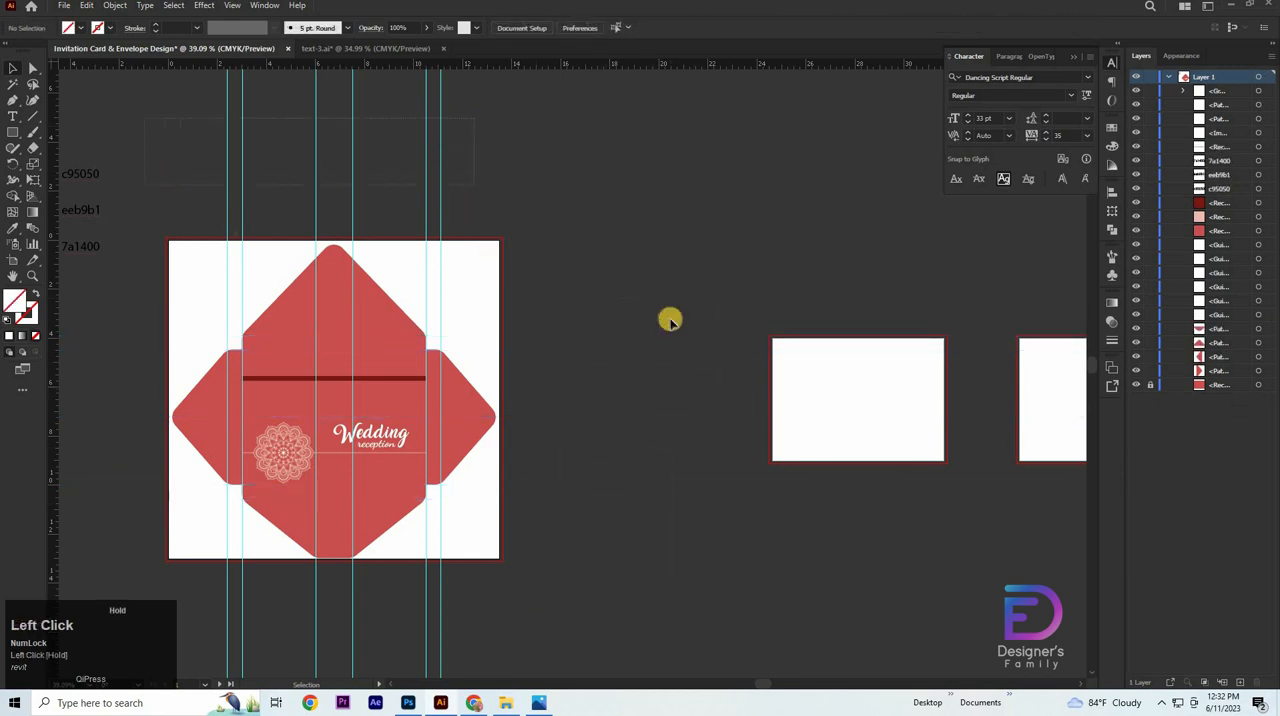
pyautogui.press('Delete')
# Move the three colour swatches with their hex labels from beside the envelope to above the first card artboard
pyautogui.moveTo(340, 348); pyautogui.dragTo(497, 349)
pyautogui.moveTo(260, 151); pyautogui.dragTo(862, 247)
pyautogui.moveTo(1046, 266); pyautogui.dragTo(729, 177)
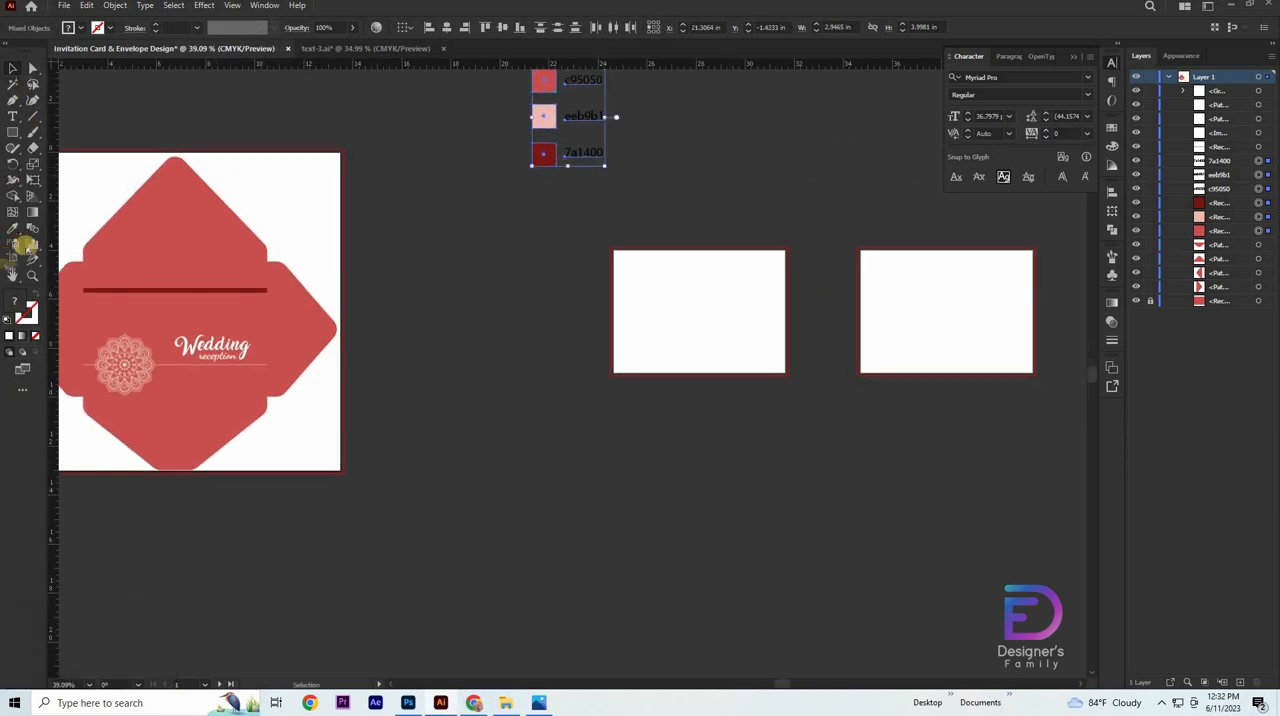
# Create a 7.5 × 5.5 in rectangle below the card artboards and fill it with the eeb9b1 swatch colour
pyautogui.click(13, 133)
pyautogui.click(662, 452)
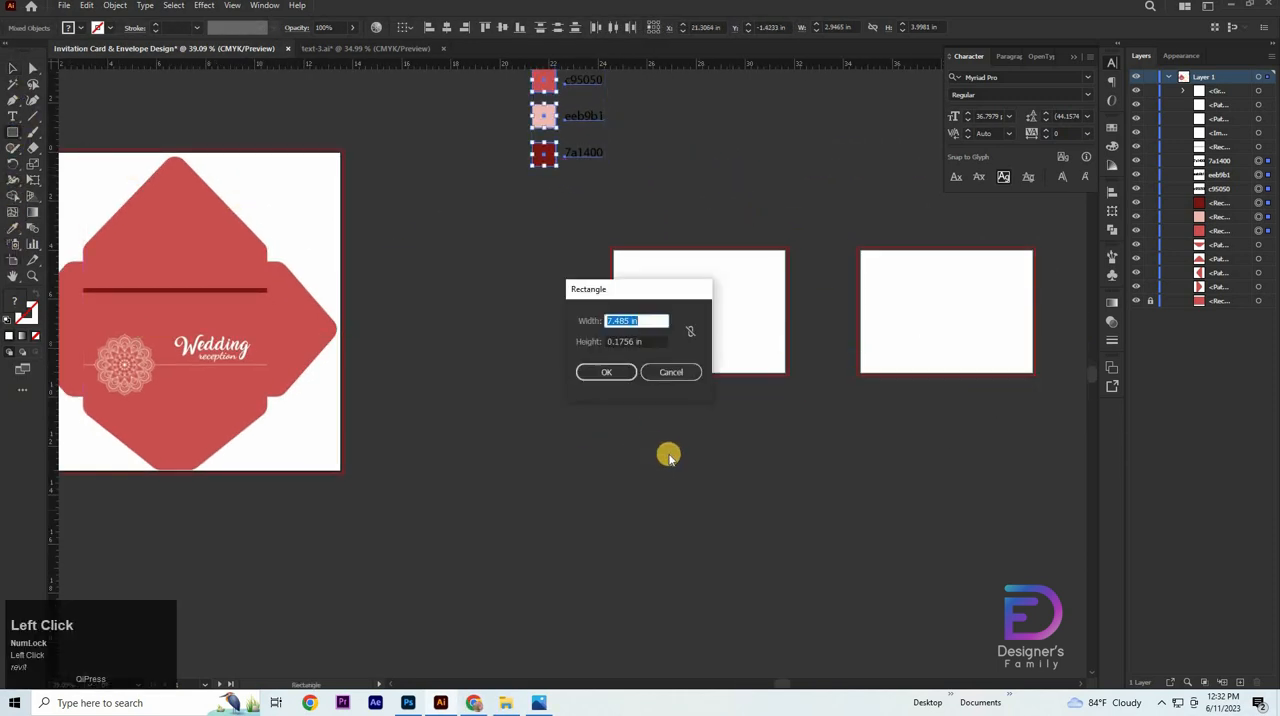
pyautogui.write('7.')
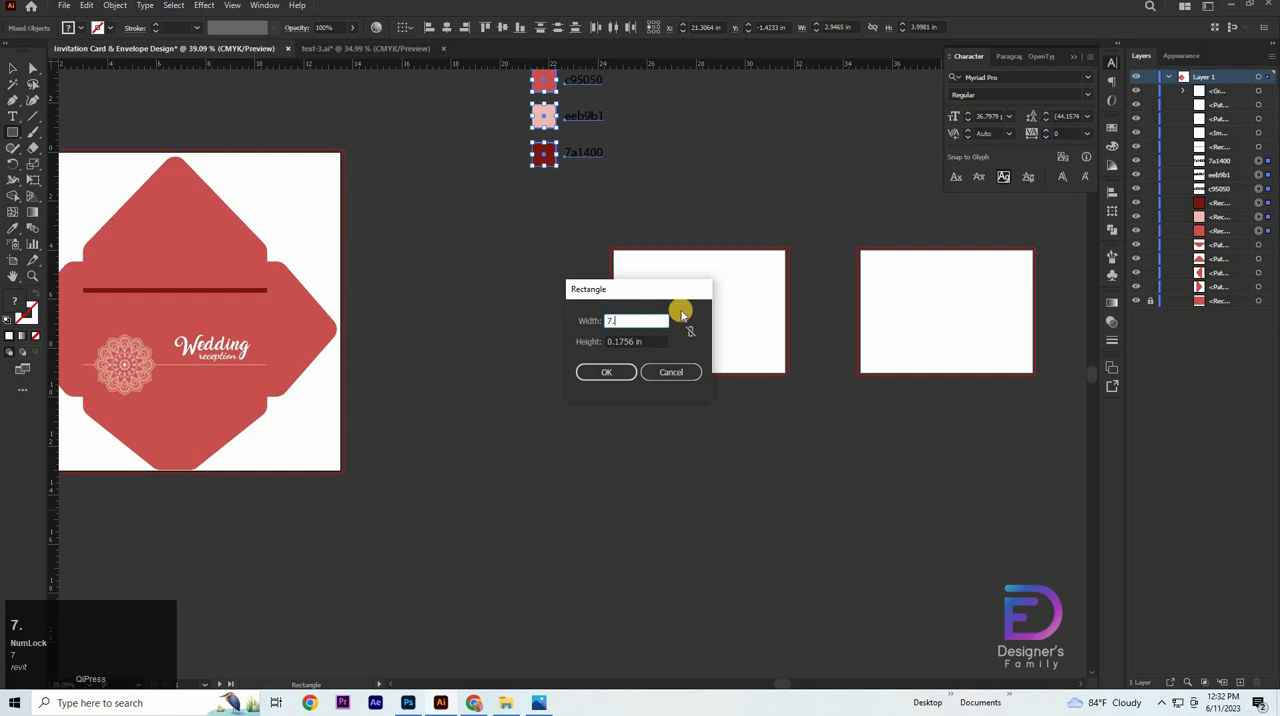
pyautogui.write('5')
pyautogui.moveTo(660, 343); pyautogui.dragTo(435, 330)
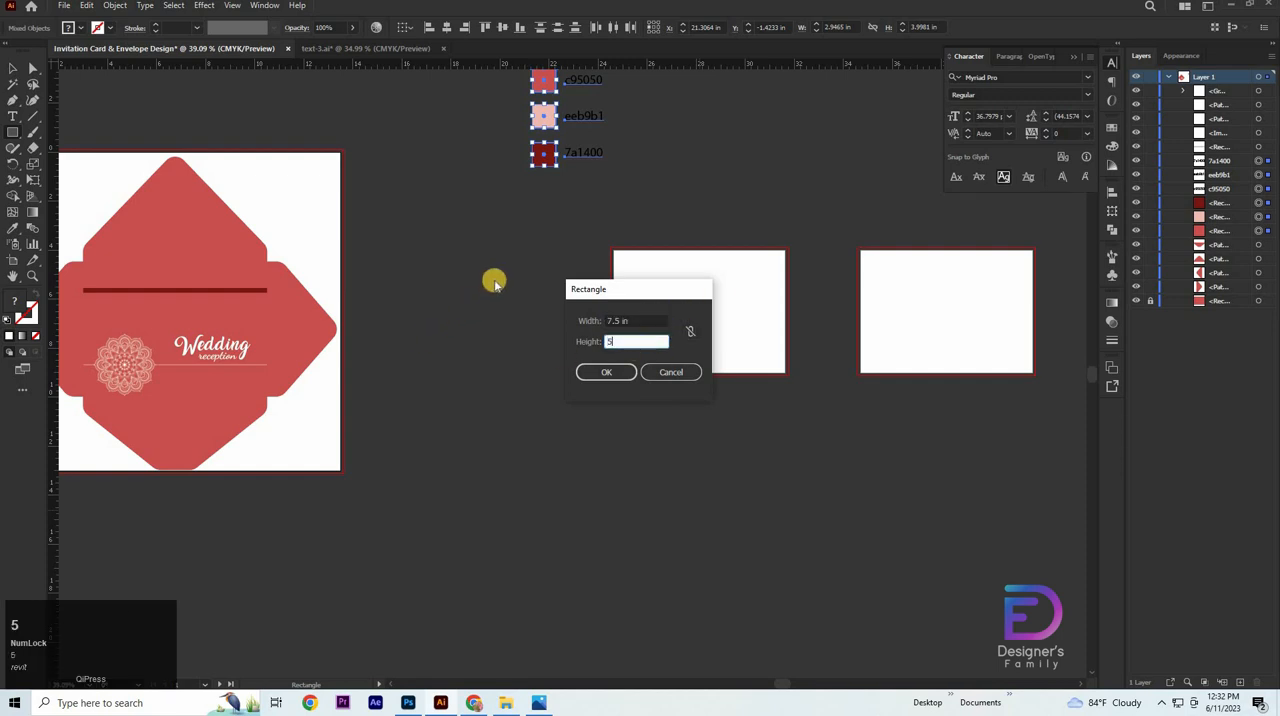
pyautogui.press('Return')
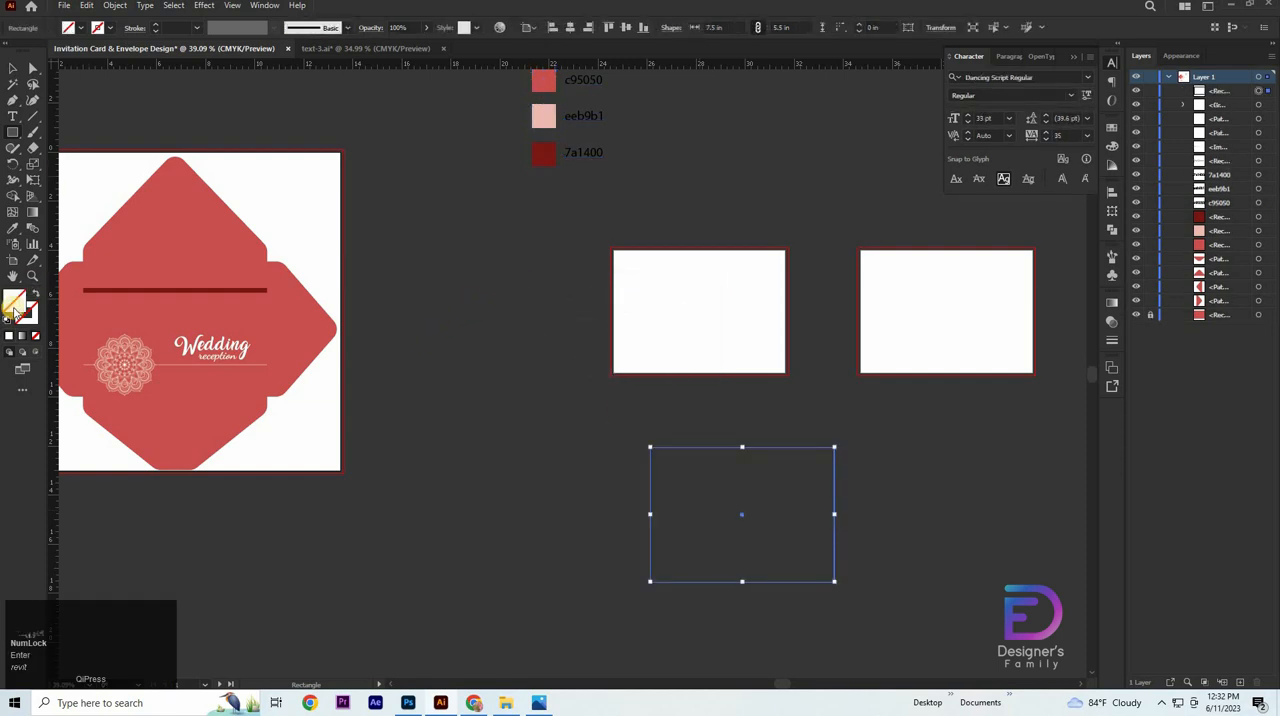
pyautogui.click(13, 228)
pyautogui.click(543, 117)
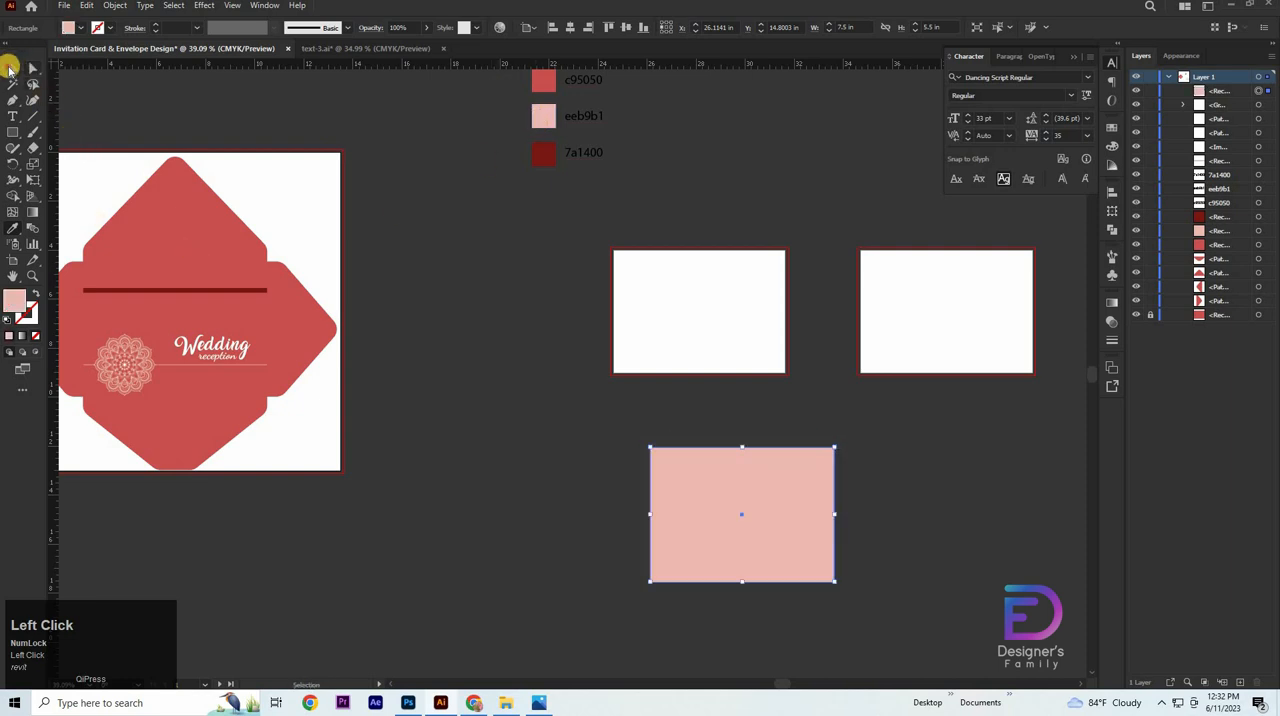
# Place the pink rectangle over the first card artboard and resize it to 7.25 × 5.25 in, matching the bleed edges
pyautogui.click(10, 68)
pyautogui.click(613, 27)
pyautogui.moveTo(167, 528); pyautogui.dragTo(676, 334)
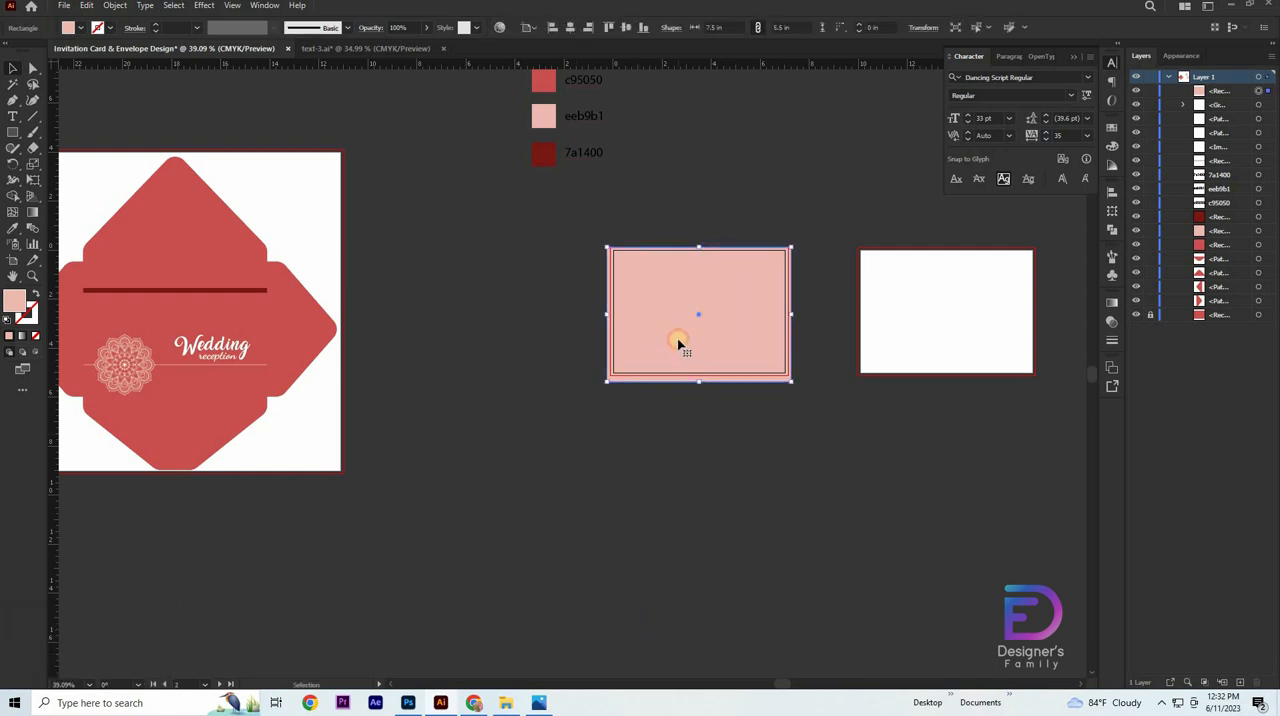
pyautogui.moveTo(722, 494); pyautogui.dragTo(880, 425)
pyautogui.moveTo(711, 207); pyautogui.dragTo(598, 514)
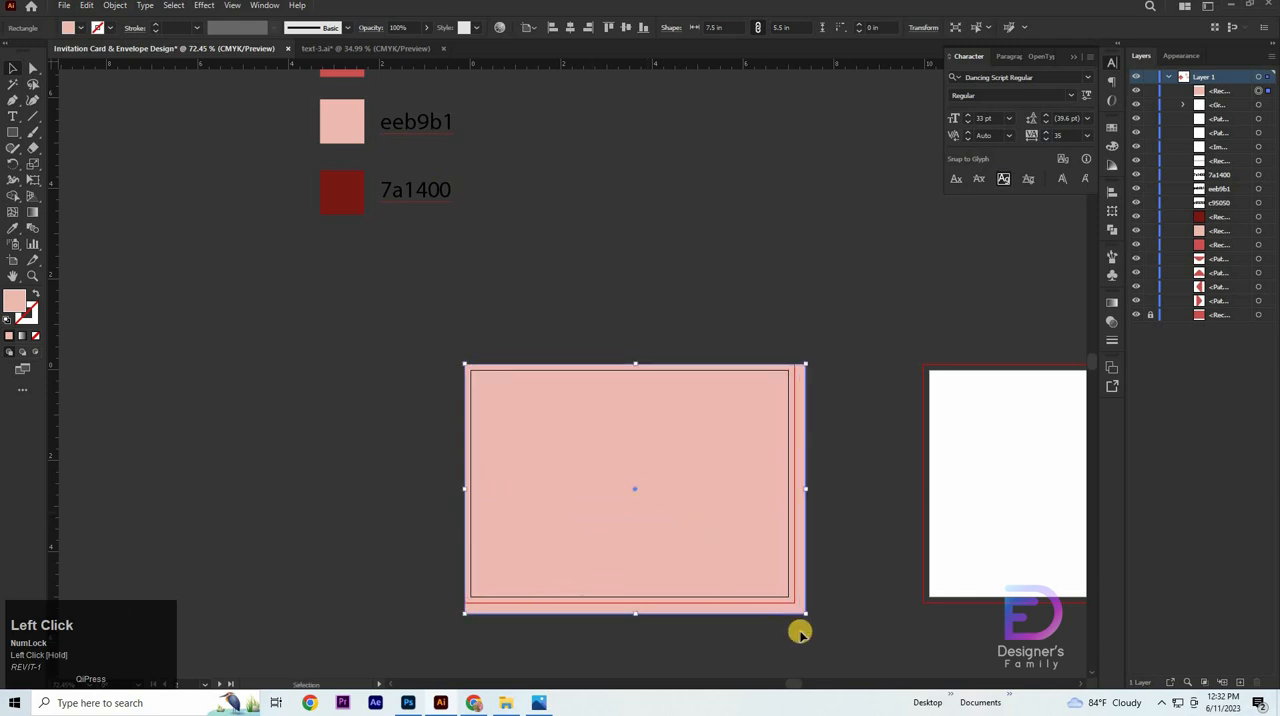
pyautogui.moveTo(792, 598); pyautogui.dragTo(792, 600)
pyautogui.click(808, 262)
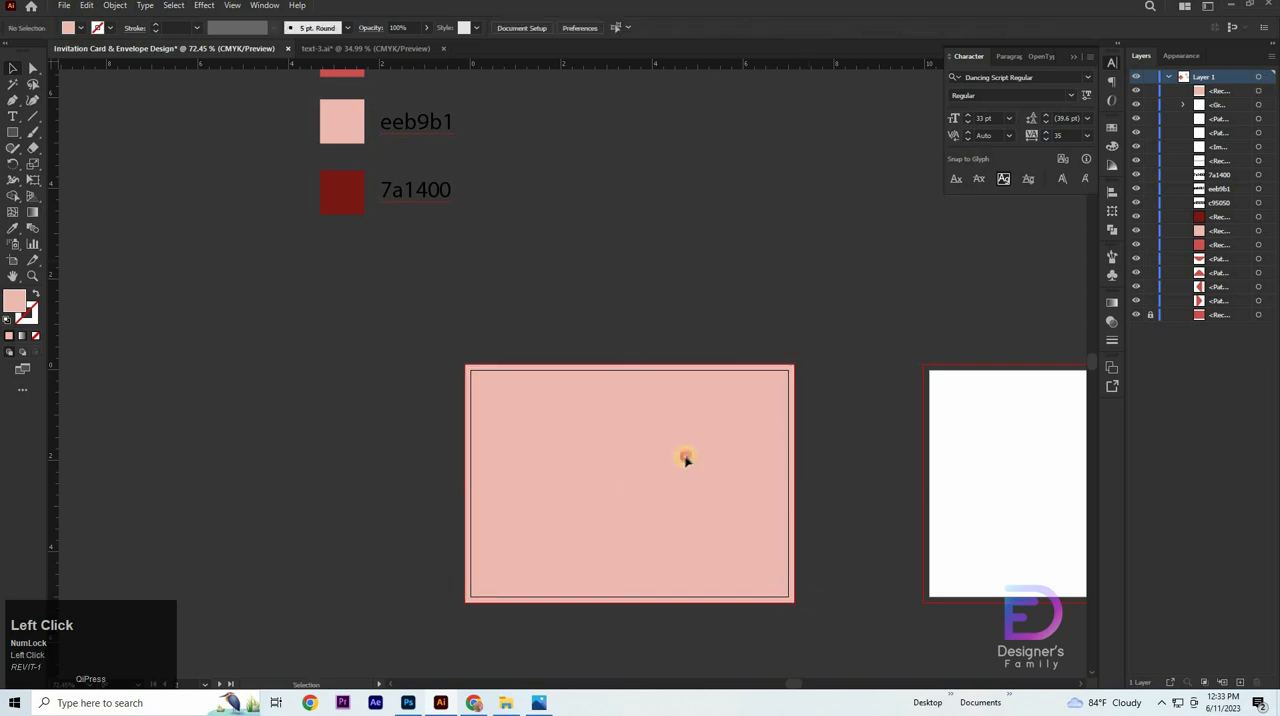
# Duplicate the pink card rectangle in place, then lock and hide the upper copy
pyautogui.click(688, 450)
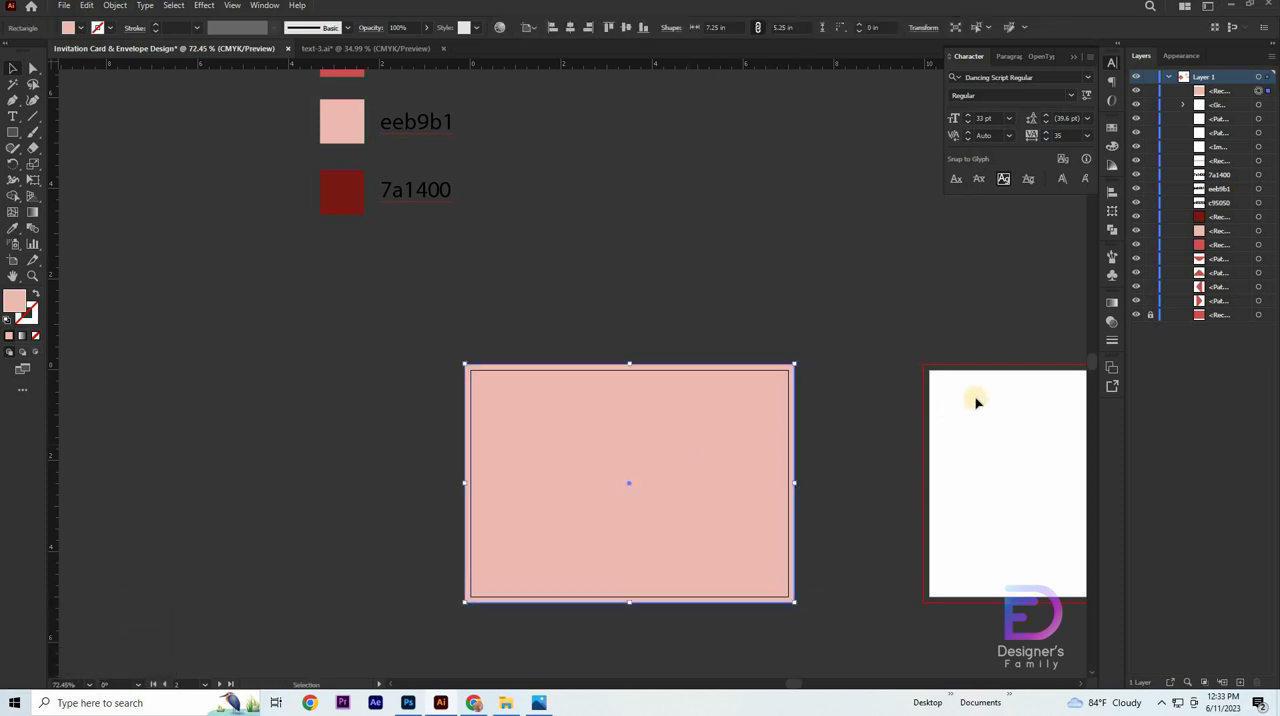
pyautogui.click(676, 438)
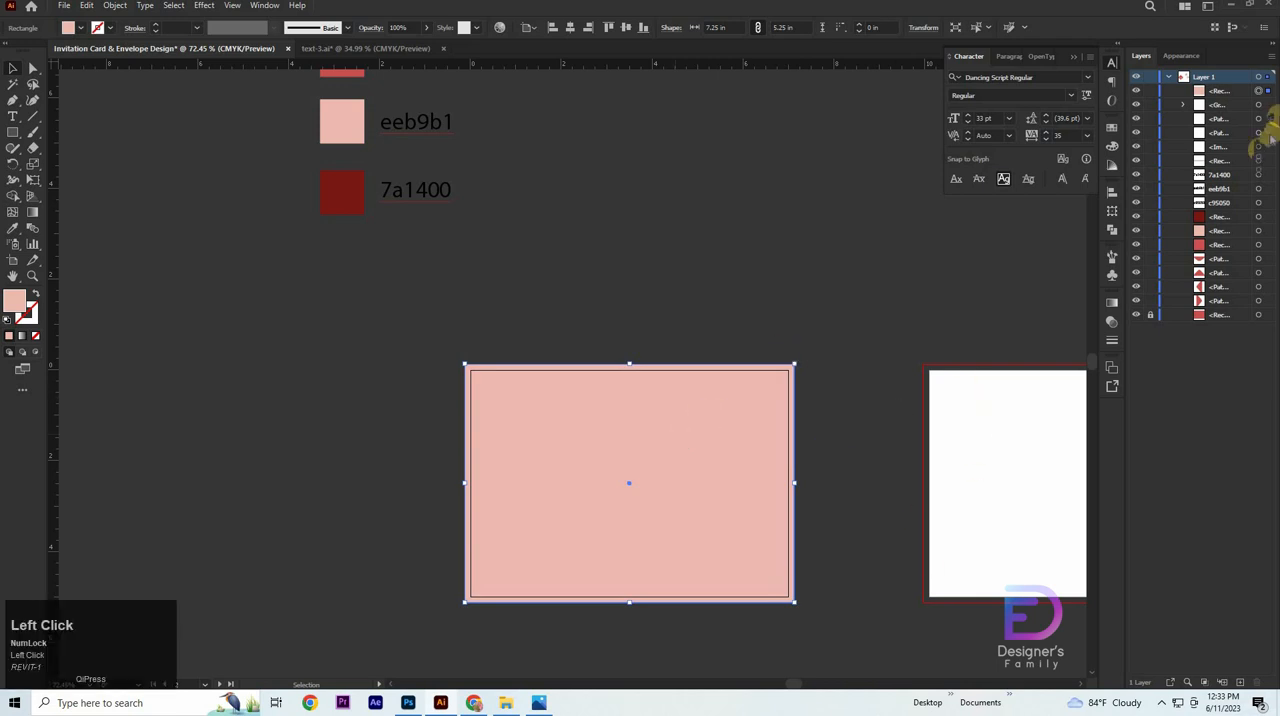
pyautogui.moveTo(1211, 92); pyautogui.dragTo(1240, 682)
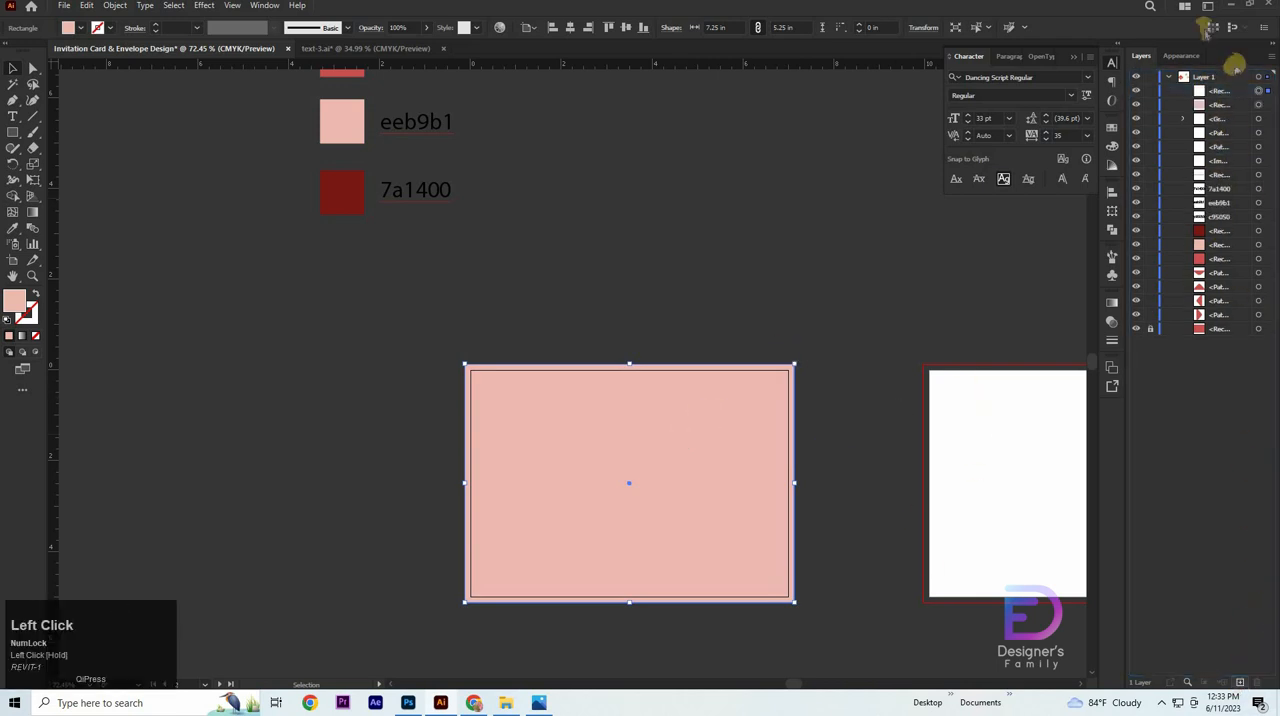
pyautogui.click(1151, 92)
pyautogui.click(1221, 104)
pyautogui.click(748, 408)
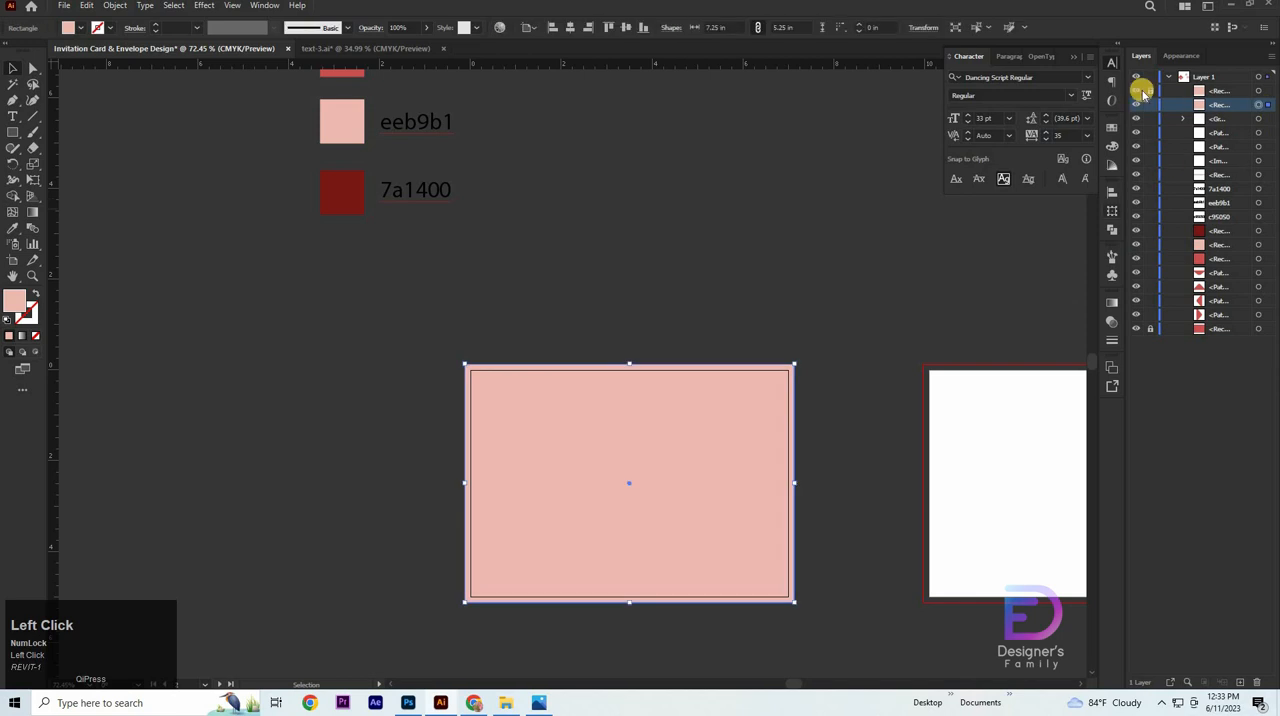
pyautogui.click(676, 612)
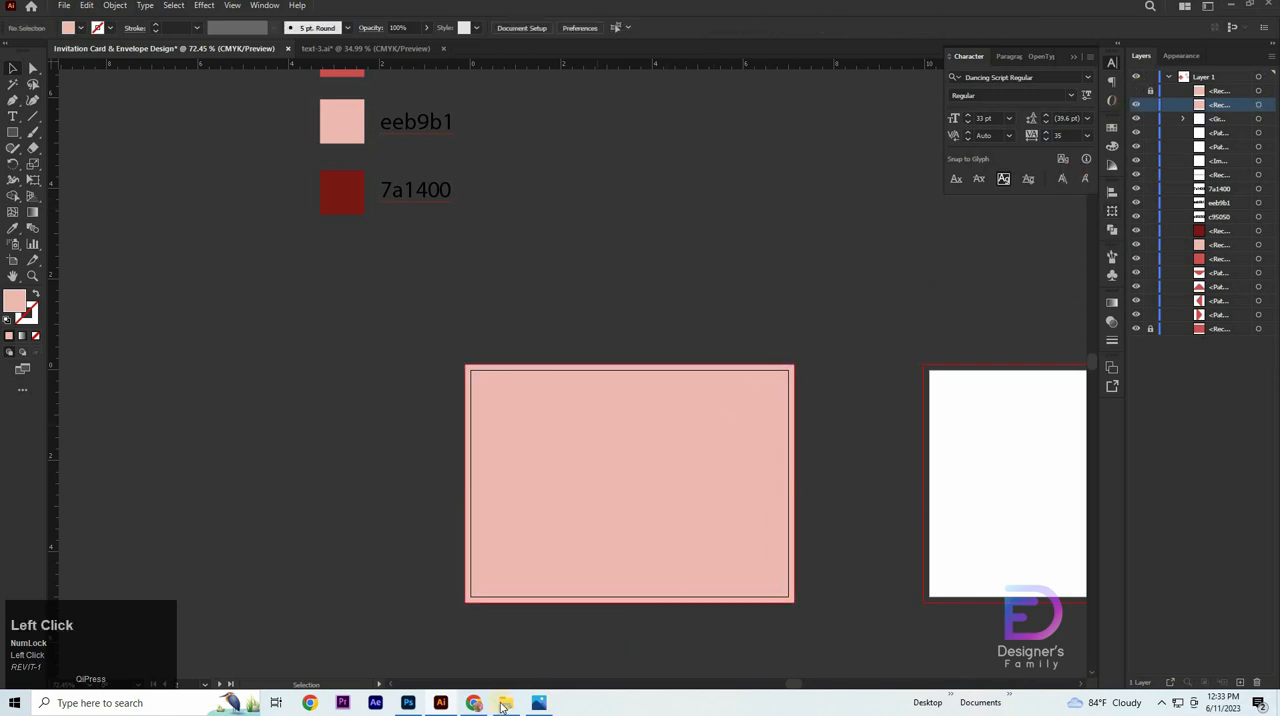
# Open m730.psd from the beautiful-cherry-blossom-flower-invitation-card-template folder in Adobe Illustrator 2022, accepting the import options
pyautogui.moveTo(506, 702)
pyautogui.click(487, 641)
pyautogui.doubleClick(151, 94)
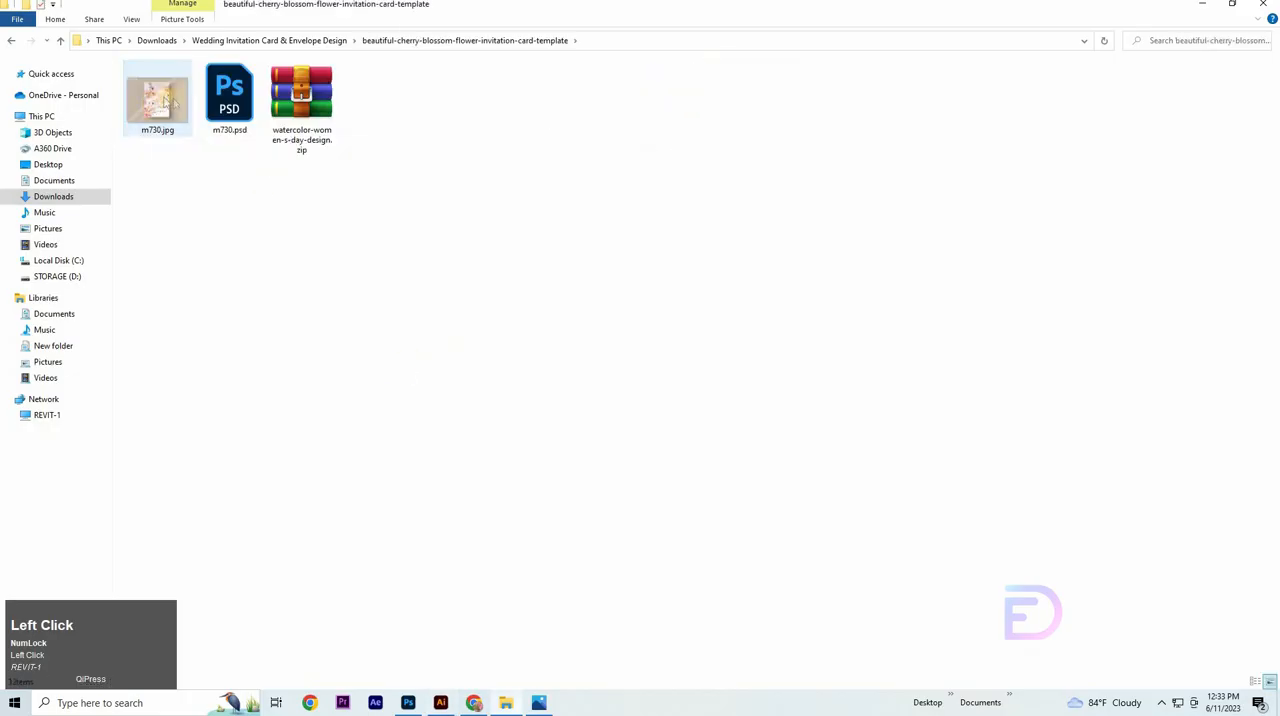
pyautogui.click(157, 98)
pyautogui.rightClick(249, 112)
pyautogui.click(357, 206)
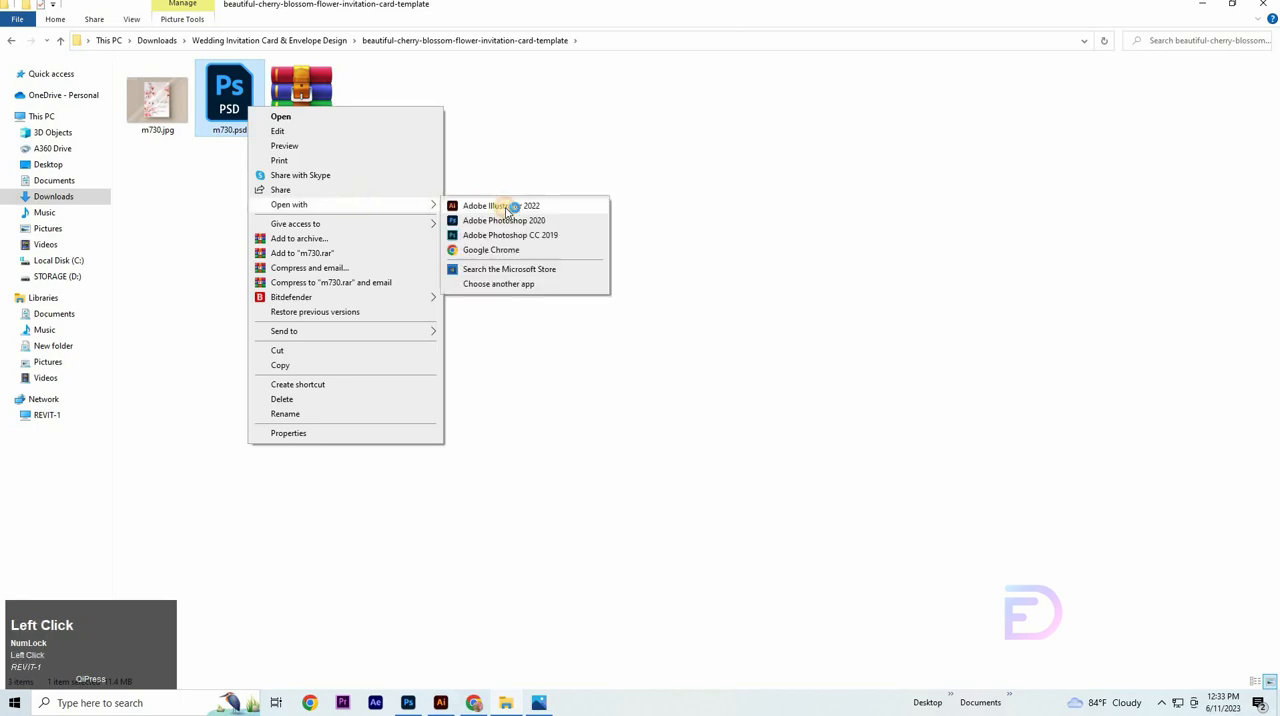
pyautogui.click(506, 207)
pyautogui.click(655, 497)
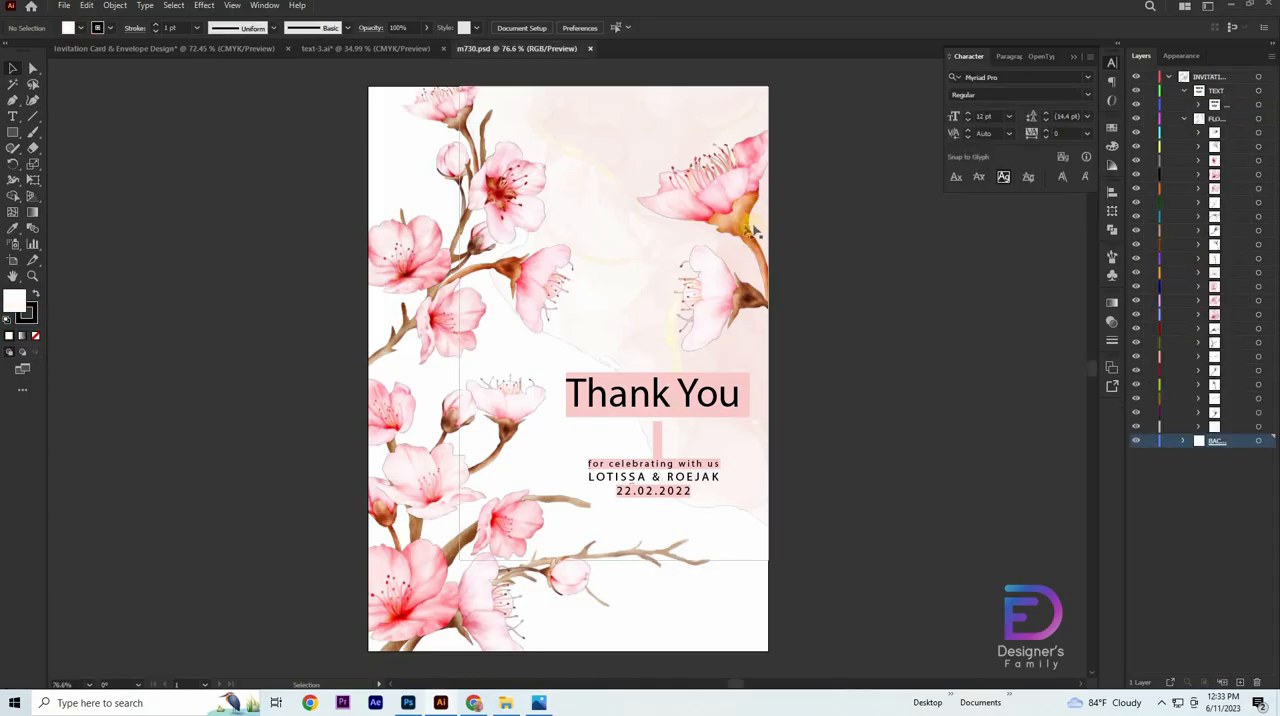
# Bring the watercolor background from m730.psd into the invitation document and rotate it to 270°
pyautogui.click(665, 597)
pyautogui.moveTo(670, 427); pyautogui.dragTo(615, 340)
pyautogui.moveTo(224, 49); pyautogui.dragTo(749, 237)
pyautogui.moveTo(811, 272); pyautogui.dragTo(814, 562)
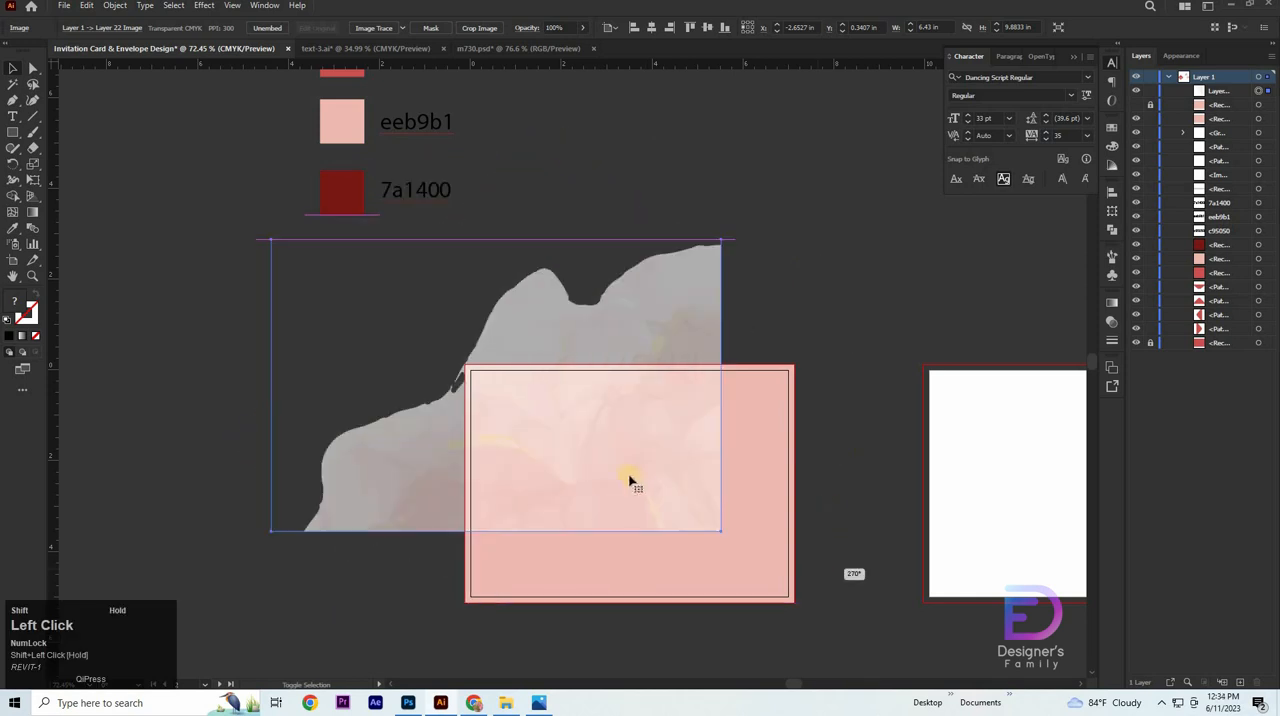
# Align the watercolor image to the card rectangle's lower-right corner and scale it proportionally to cover the whole card
pyautogui.moveTo(631, 477); pyautogui.dragTo(703, 545)
pyautogui.moveTo(521, 227); pyautogui.dragTo(502, 156)
pyautogui.moveTo(833, 451); pyautogui.dragTo(718, 451)
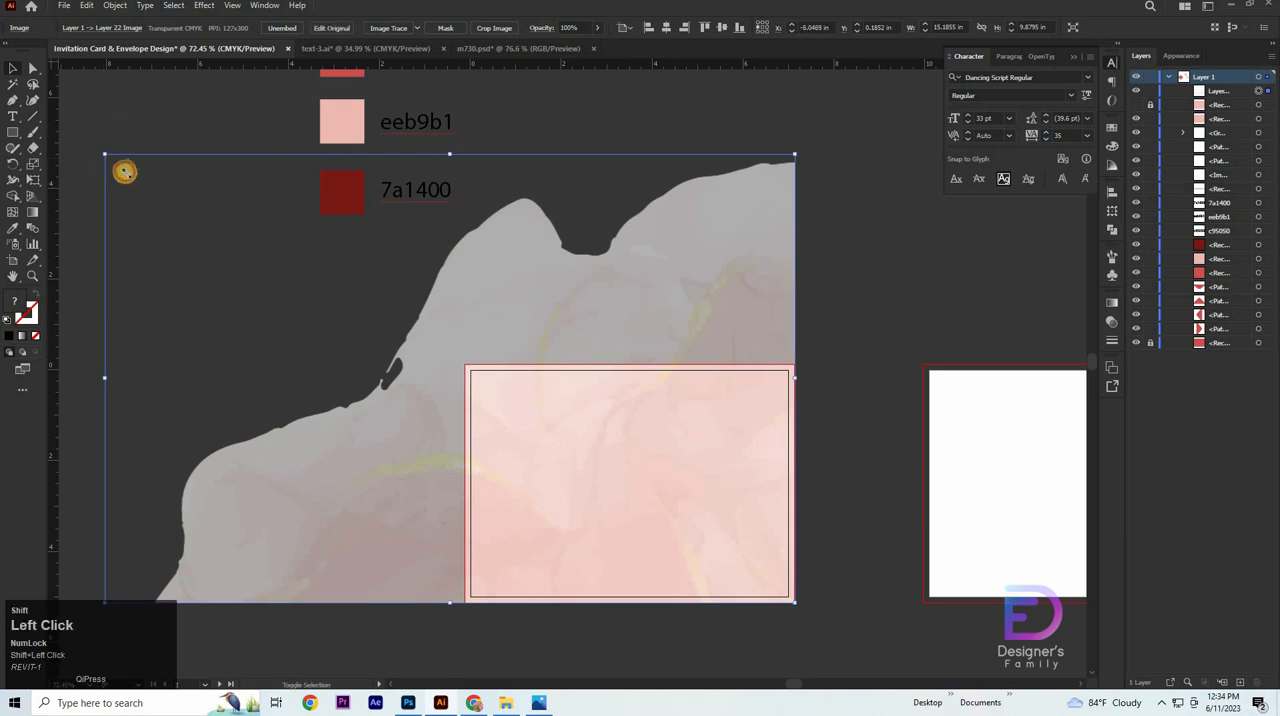
pyautogui.moveTo(124, 172); pyautogui.dragTo(196, 214)
pyautogui.click(901, 309)
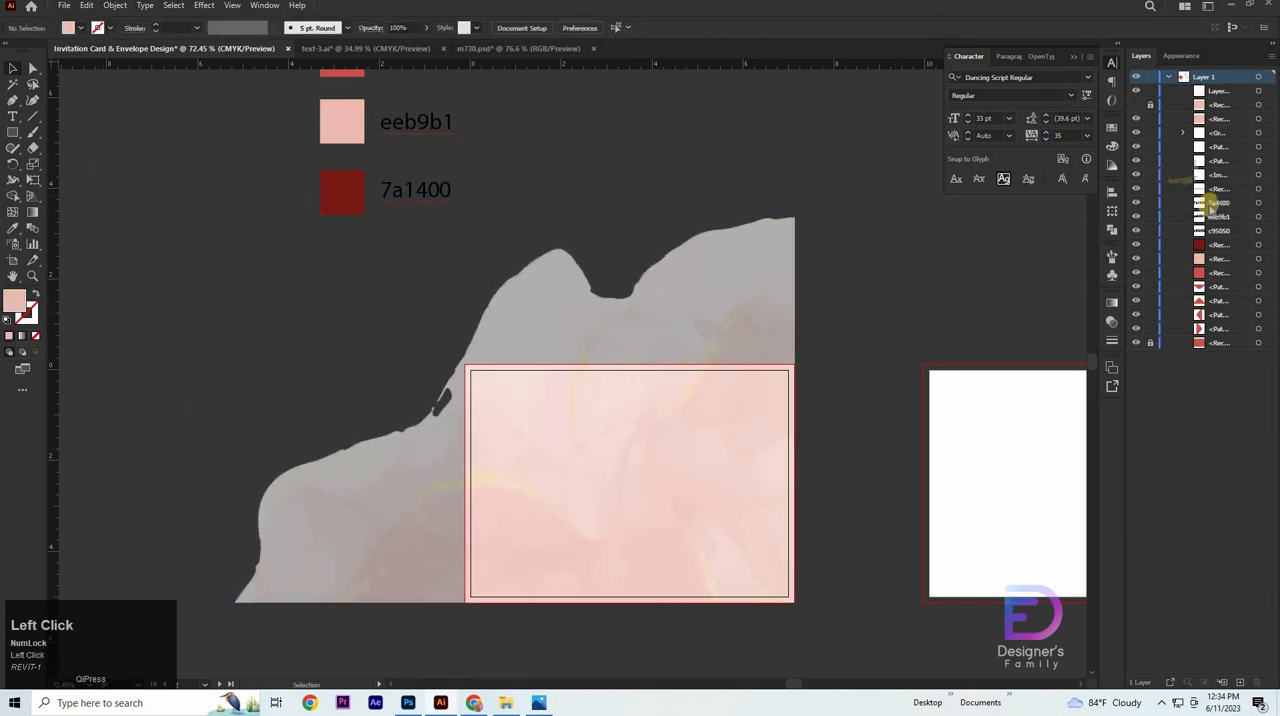
# Unlock and show the upper pink card rectangle, place it above the watercolor image and use it as the image's clipping mask
pyautogui.click(1150, 105)
pyautogui.click(1136, 105)
pyautogui.click(882, 318)
pyautogui.moveTo(1221, 91); pyautogui.dragTo(1215, 108)
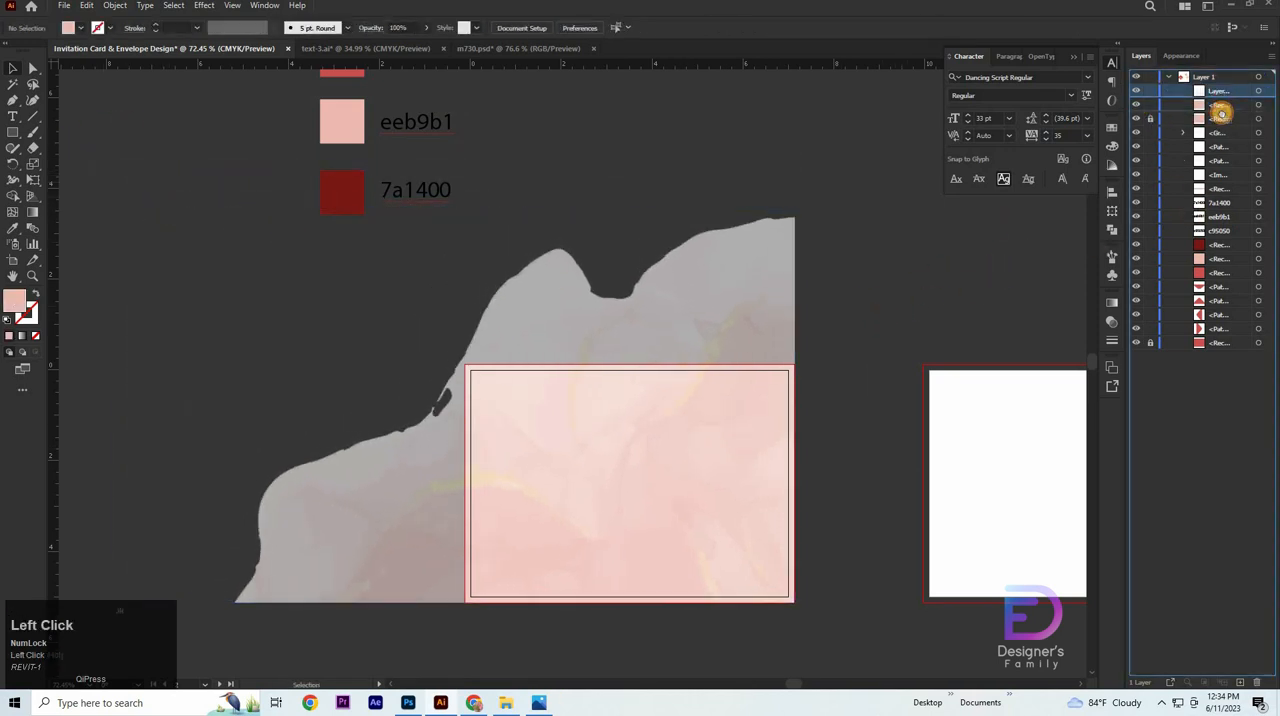
pyautogui.click(650, 510)
pyautogui.keyDown('shift'); pyautogui.click(590, 280); pyautogui.keyUp('shift')
pyautogui.rightClick(586, 266)
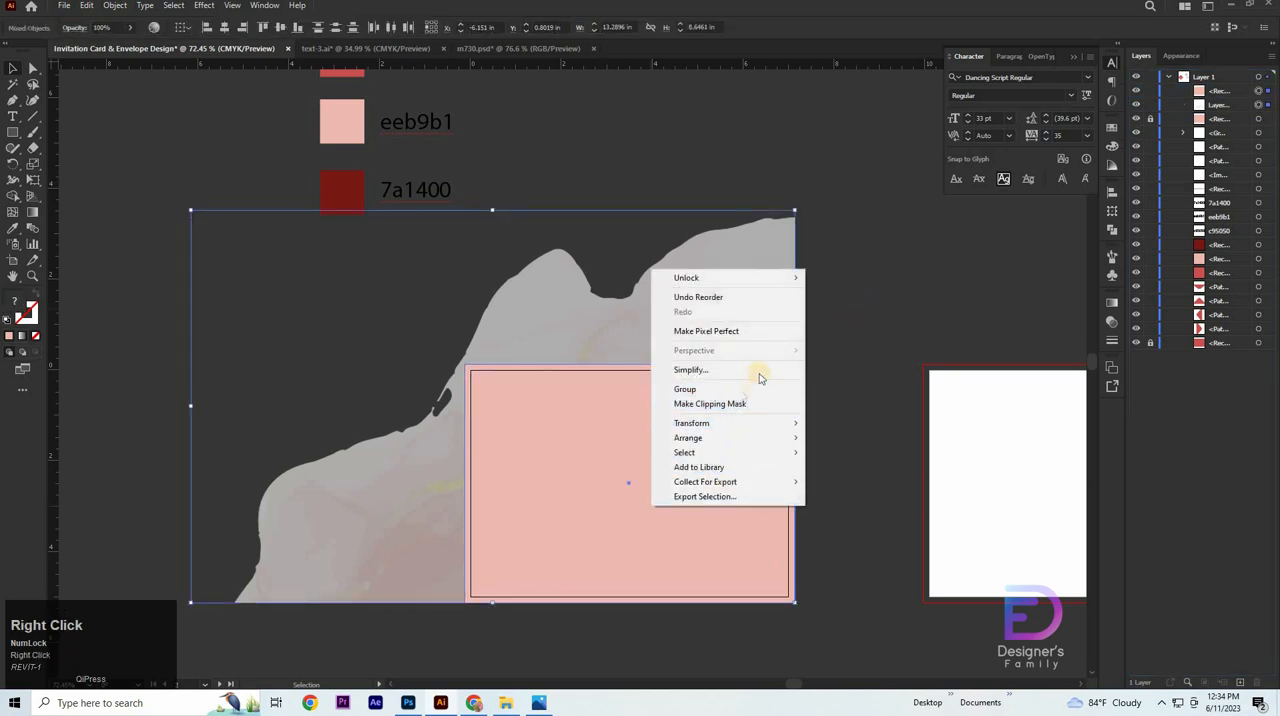
pyautogui.click(700, 405)
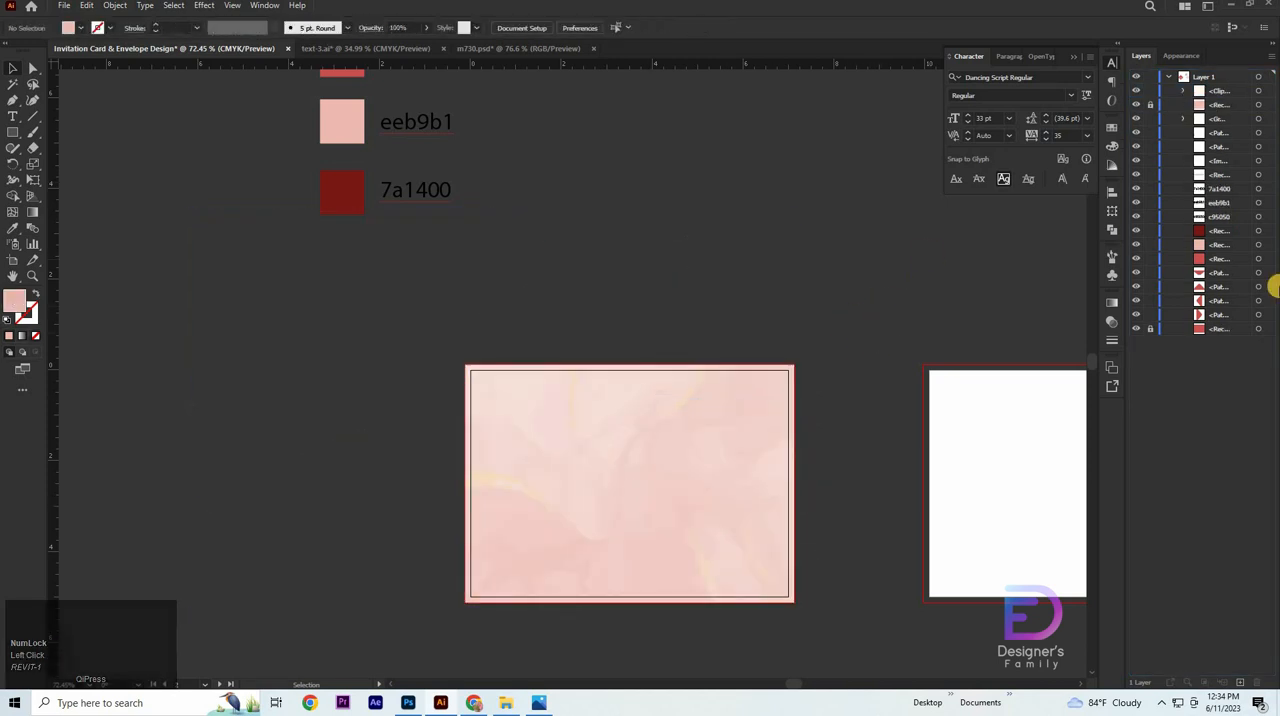
# Unlock the pink base rectangle beneath the clipped watercolor background
pyautogui.scroll(3, 642, 464)
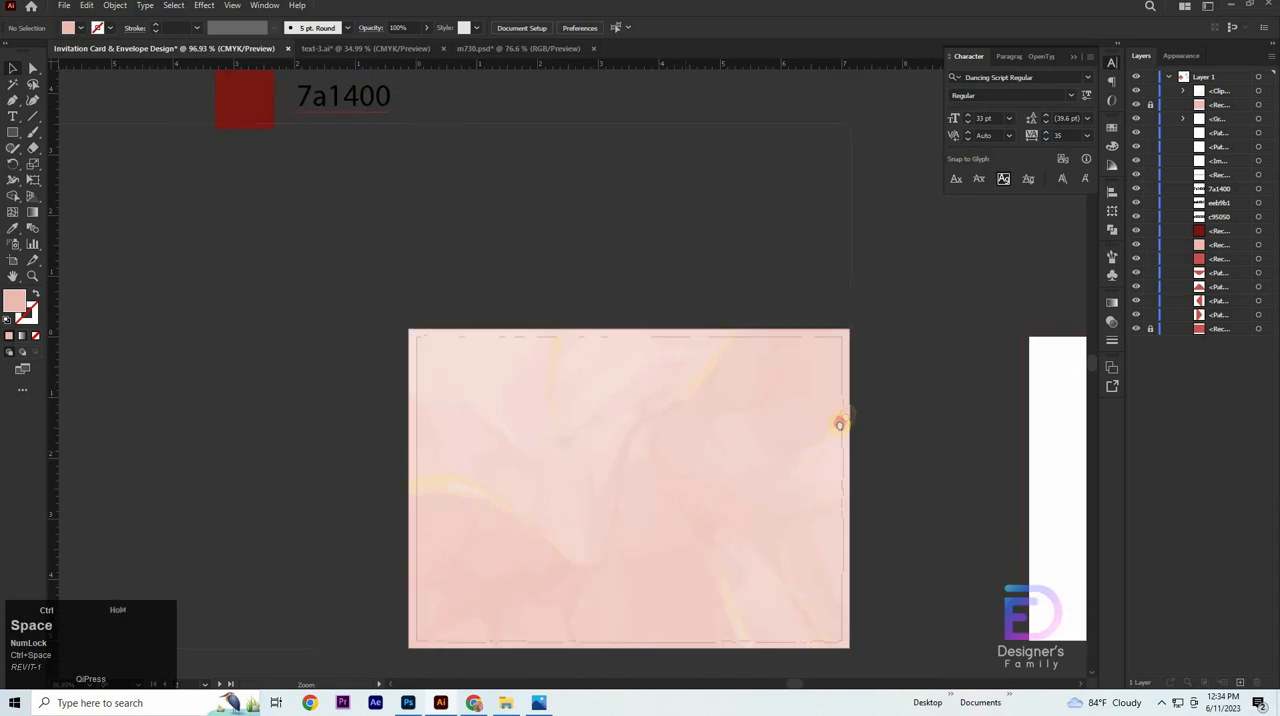
pyautogui.moveTo(837, 423); pyautogui.dragTo(894, 346)
pyautogui.click(941, 602)
pyautogui.click(1146, 106)
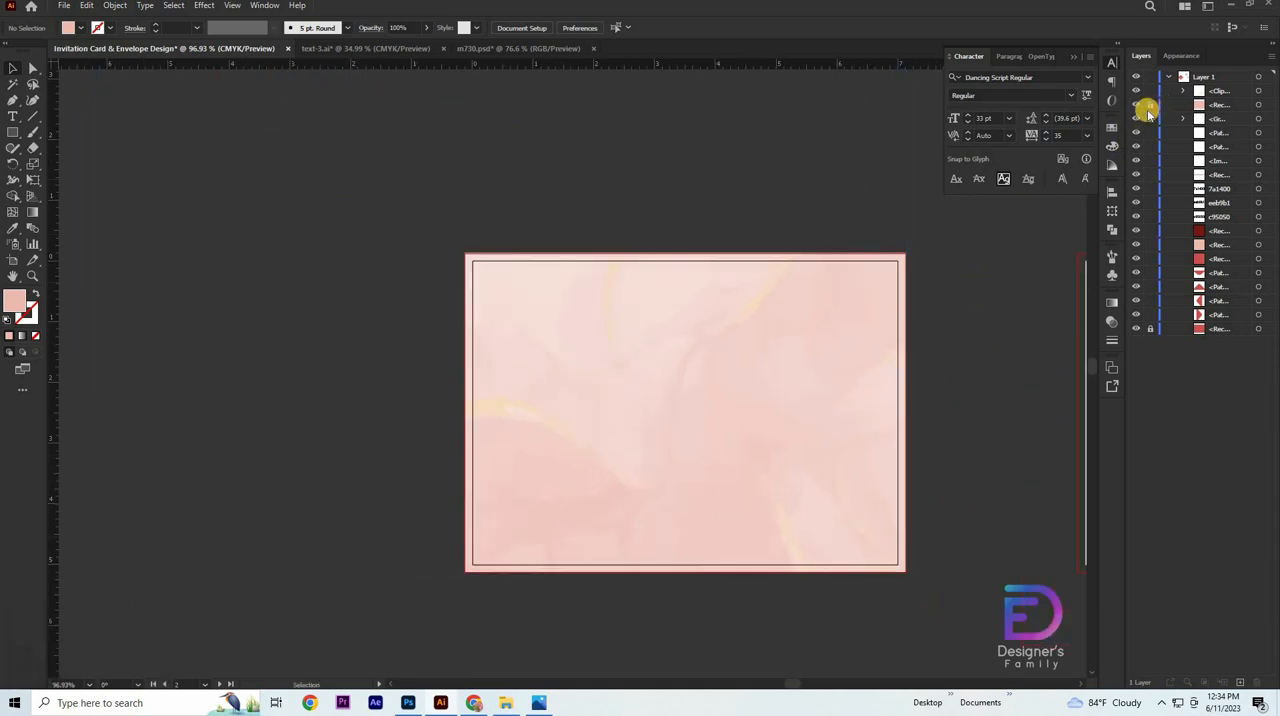
# Try to duplicate the card's pink base and clipped watercolor toward the neighbouring artboard
pyautogui.moveTo(751, 330); pyautogui.dragTo(411, 325)
pyautogui.click(371, 451)
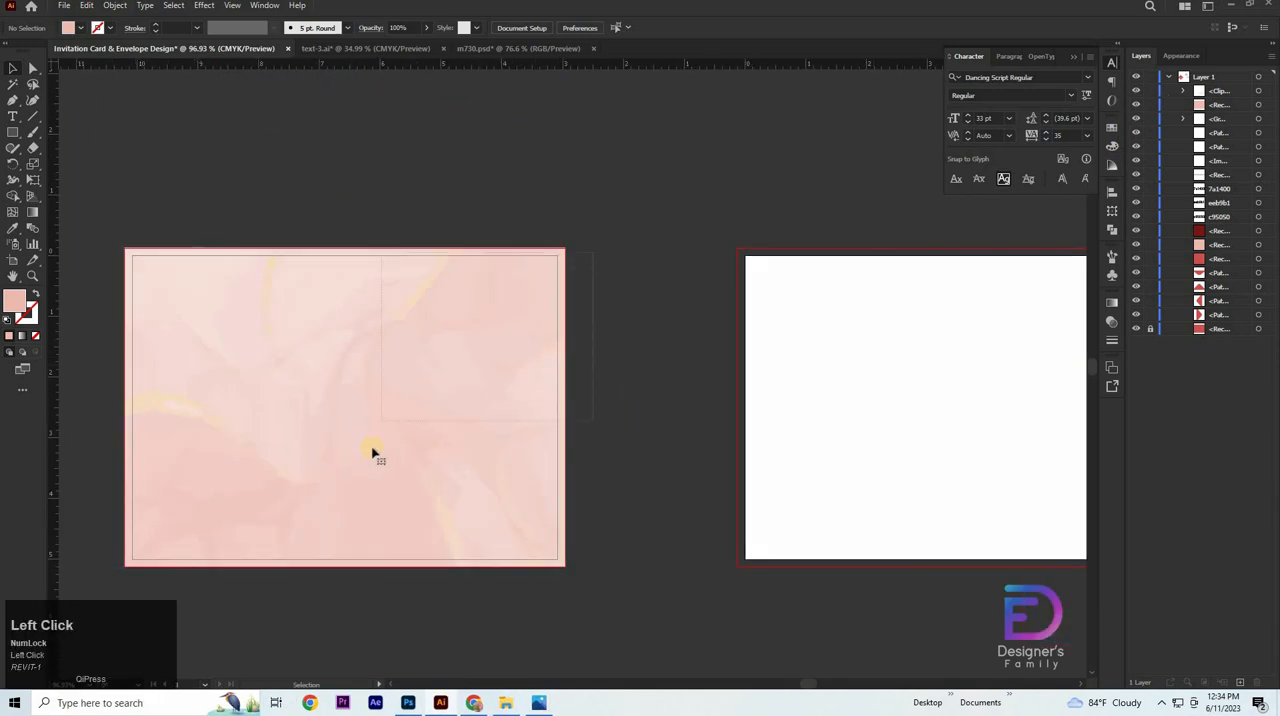
pyautogui.moveTo(508, 437); pyautogui.dragTo(820, 437)
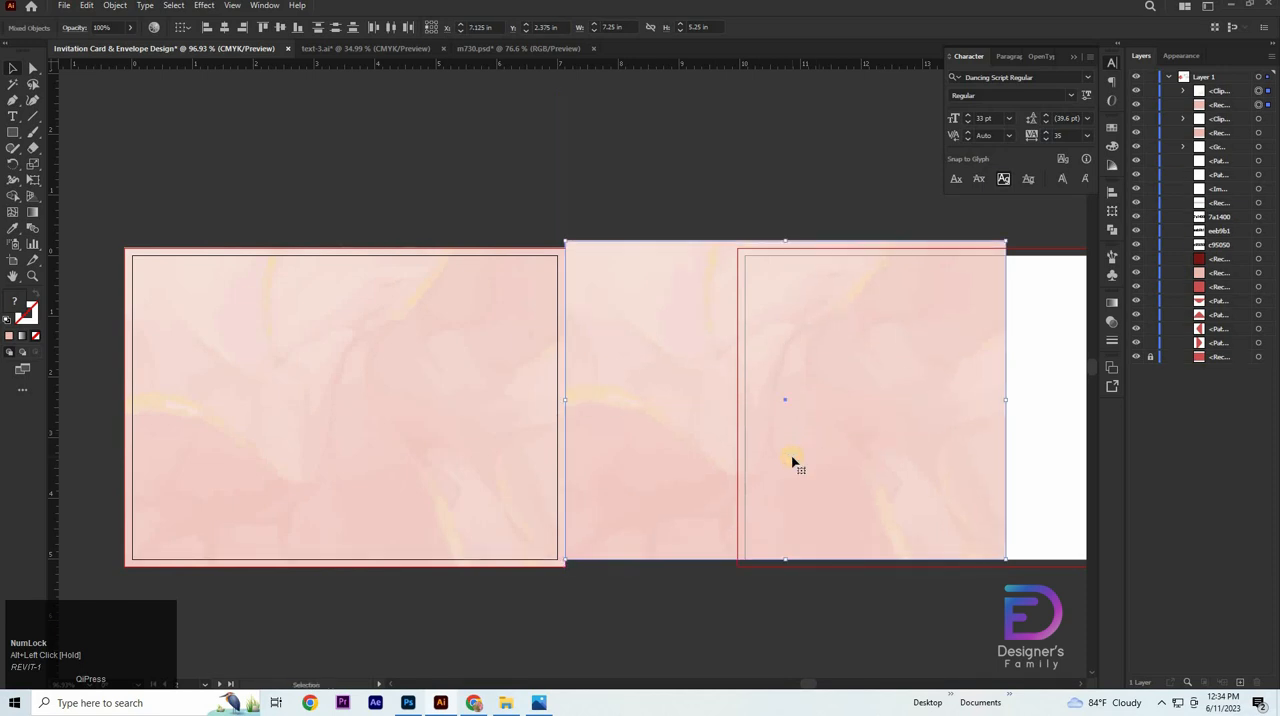
pyautogui.hotkey('ctrl', 'z')
pyautogui.click(386, 652)
# Group the cherry-blossom images along the left side of m730.psd and bring the group onto the card in the invitation document
pyautogui.moveTo(757, 530); pyautogui.dragTo(961, 538)
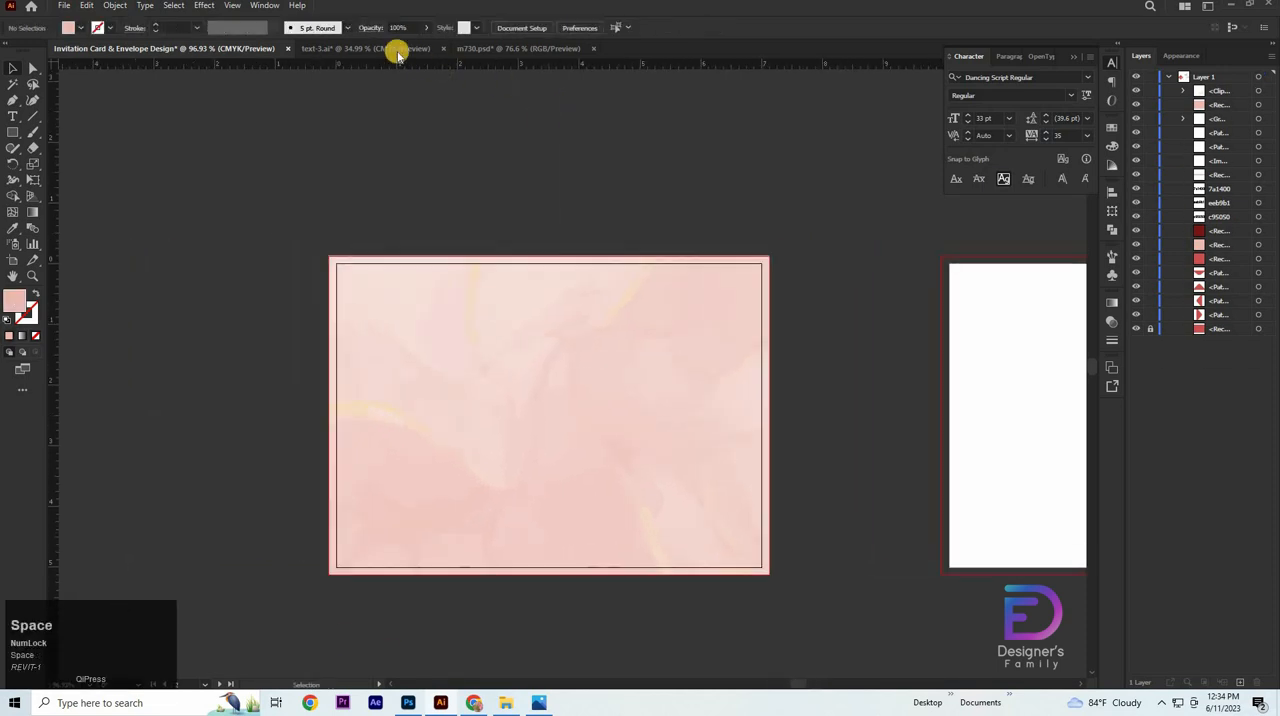
pyautogui.click(518, 48)
pyautogui.press('Delete')
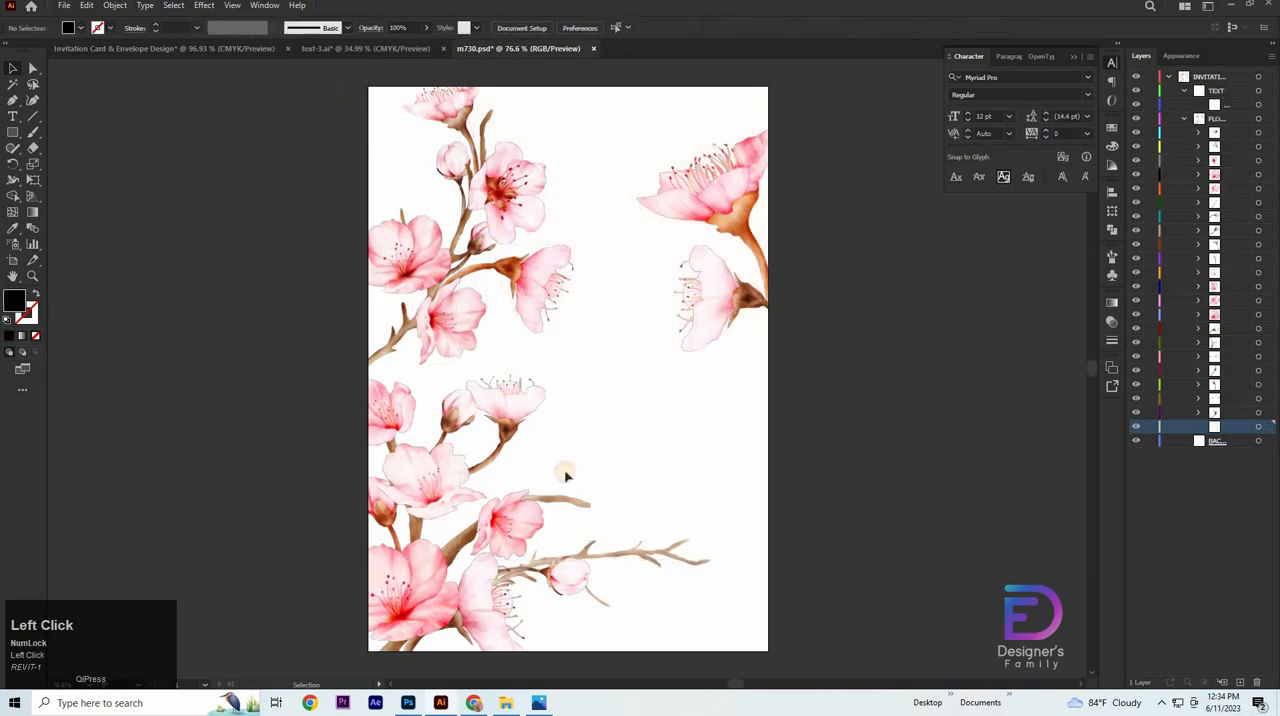
pyautogui.moveTo(566, 475); pyautogui.dragTo(629, 609)
pyautogui.hotkey('ctrl', 'g')
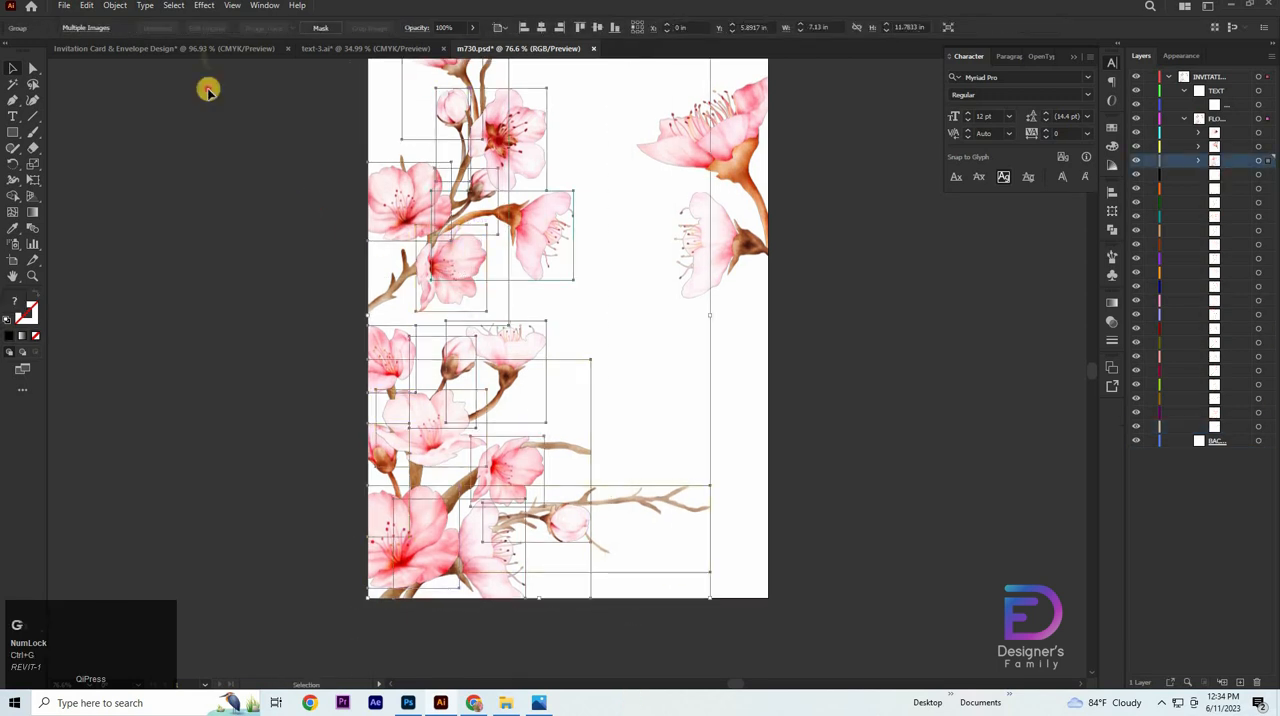
pyautogui.moveTo(207, 91); pyautogui.dragTo(451, 440)
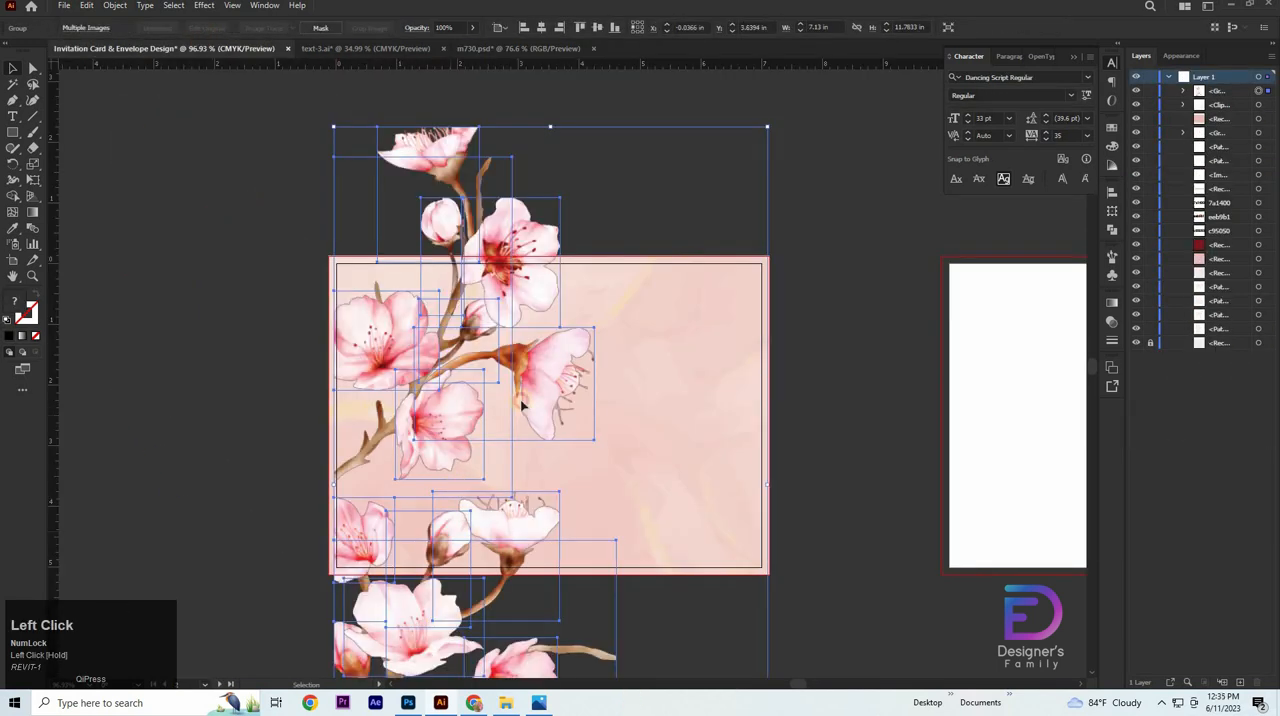
# Place the blossom group at the card's bottom edge and scale it proportionally to 5.25 in high, matching the card's height
pyautogui.moveTo(494, 528); pyautogui.dragTo(492, 260)
pyautogui.scroll(2, 557, 314)
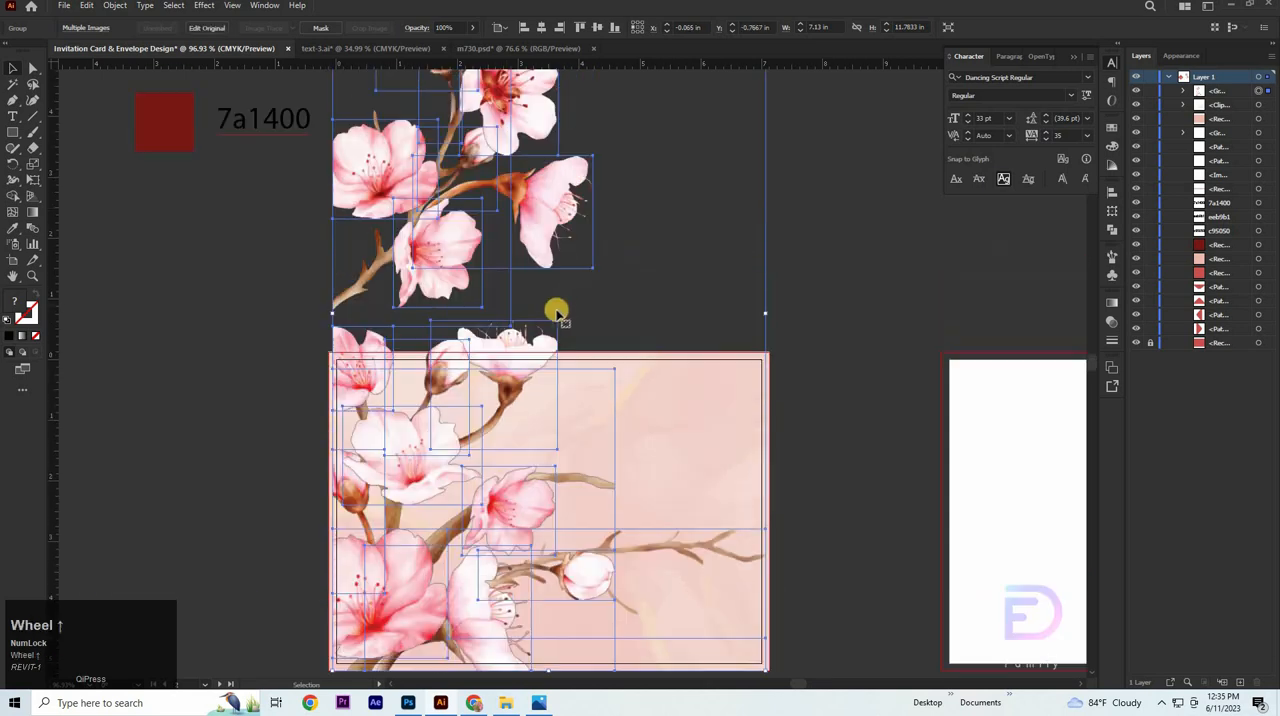
pyautogui.scroll(3, 557, 314)
pyautogui.moveTo(551, 117); pyautogui.dragTo(509, 510)
# Move the blossom group against the card's left edge and nudge it until it sits flush with the card's bottom edge
pyautogui.hotkey('shift', 'Left')
pyautogui.hotkey('shift', 'Left')
pyautogui.hotkey('shift', 'Left')
pyautogui.hotkey('shift', 'Left')
pyautogui.hotkey('shift', 'Left')
pyautogui.hotkey('shift', 'Left')
pyautogui.hotkey('shift', 'Left')
pyautogui.hotkey('shift', 'Left')
pyautogui.hotkey('shift', 'Left')
pyautogui.hotkey('shift', 'Left')
pyautogui.hotkey('shift', 'Left')
pyautogui.hotkey('shift', 'Left')
pyautogui.hotkey('shift', 'Left')
pyautogui.hotkey('shift', 'Left')
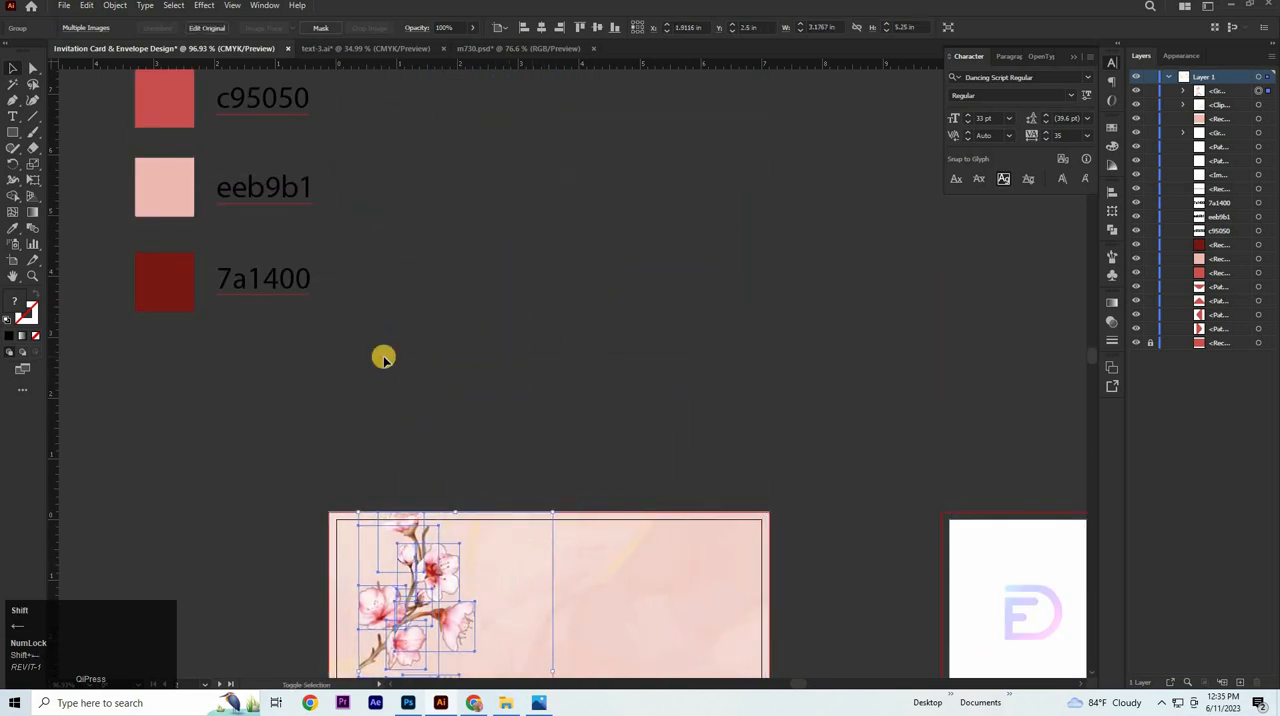
pyautogui.scroll(-4, 552, 641)
pyautogui.moveTo(552, 641); pyautogui.dragTo(617, 583)
pyautogui.moveTo(431, 510); pyautogui.dragTo(631, 522)
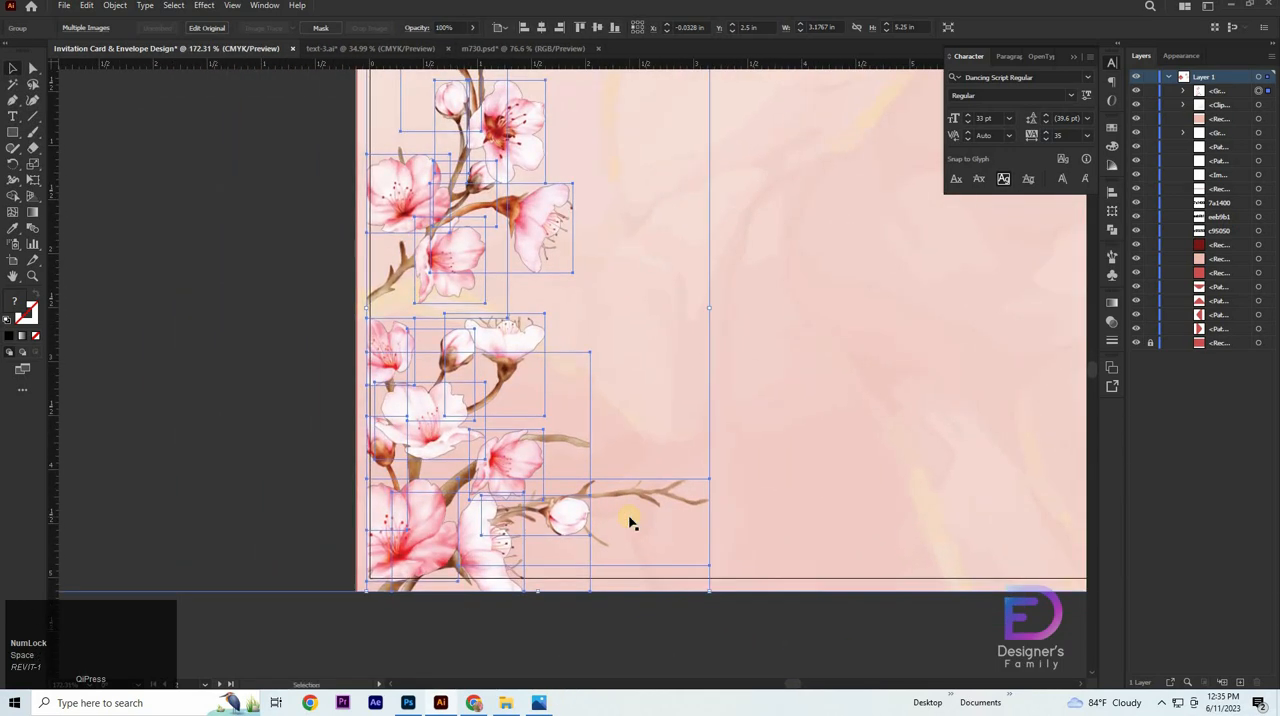
pyautogui.press('Right')
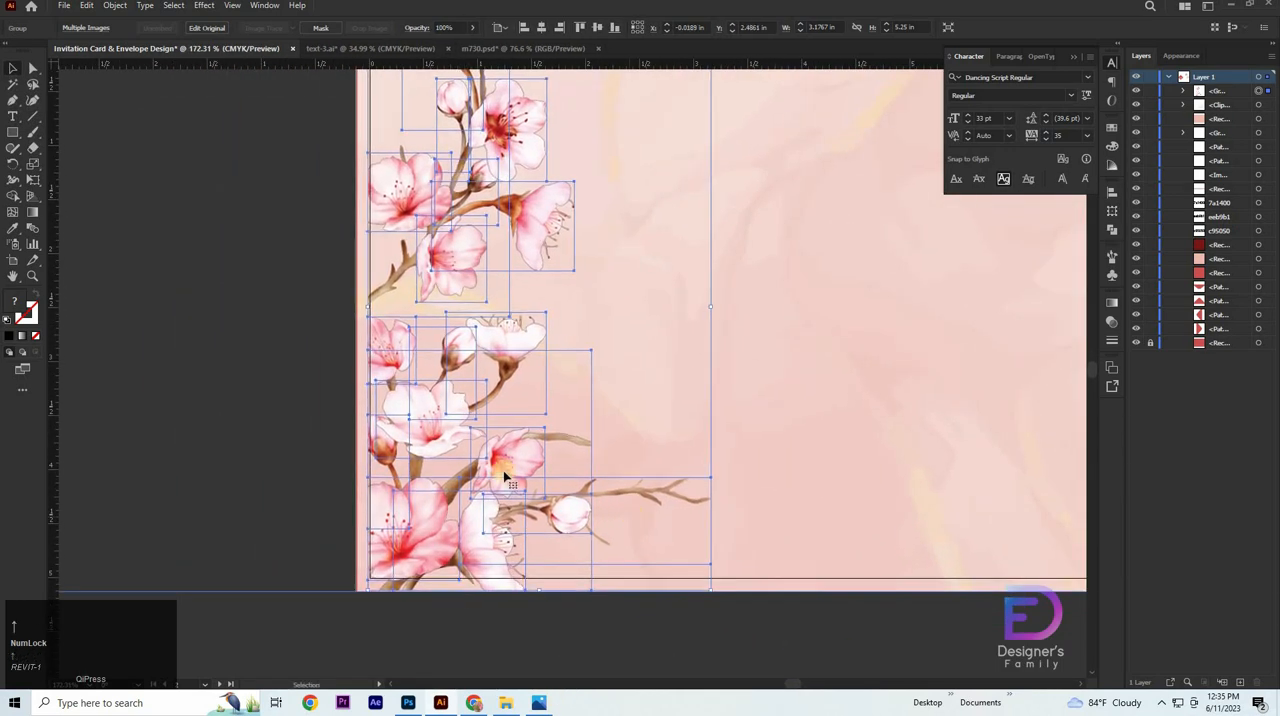
pyautogui.press('Down')
pyautogui.press('Up')
pyautogui.press('Left')
pyautogui.press('Left')
pyautogui.press('Left')
pyautogui.press('Left')
pyautogui.press('Left')
pyautogui.press('Left')
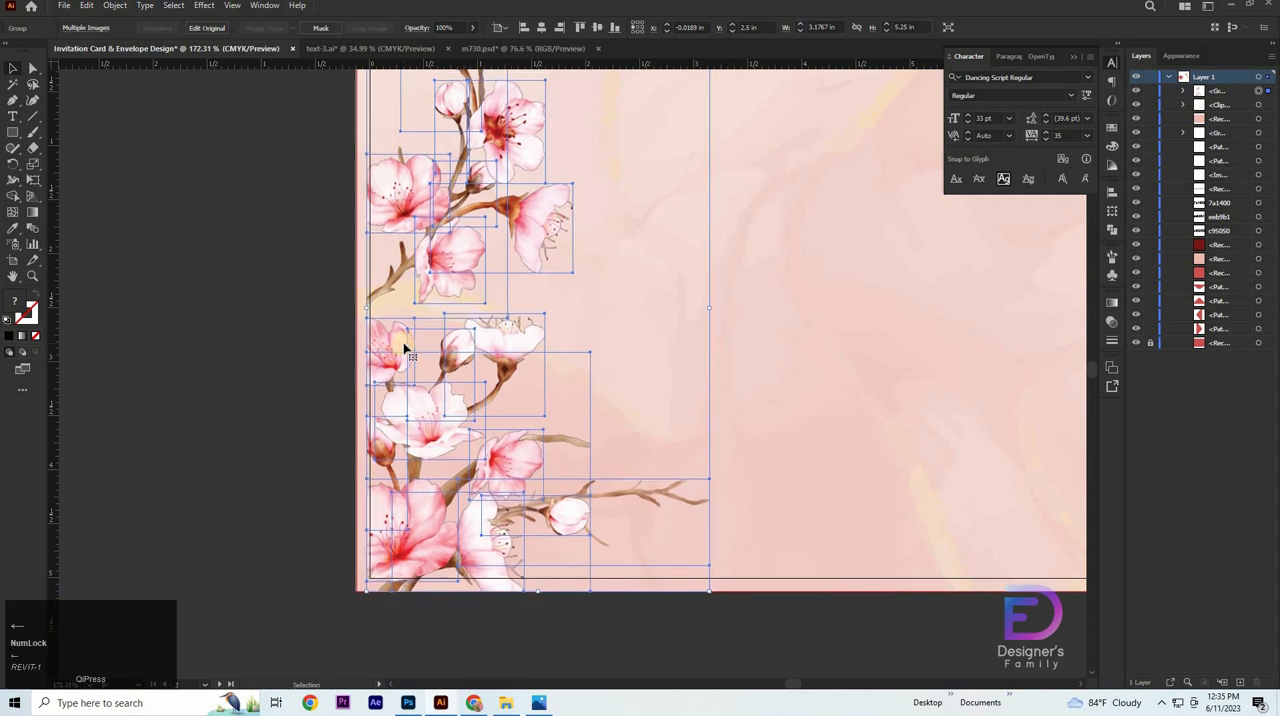
pyautogui.click(191, 462)
# Duplicate the blossom group into the empty area below the card and ungroup the copy
pyautogui.scroll(-2, 591, 357)
pyautogui.moveTo(572, 361); pyautogui.dragTo(360, 492)
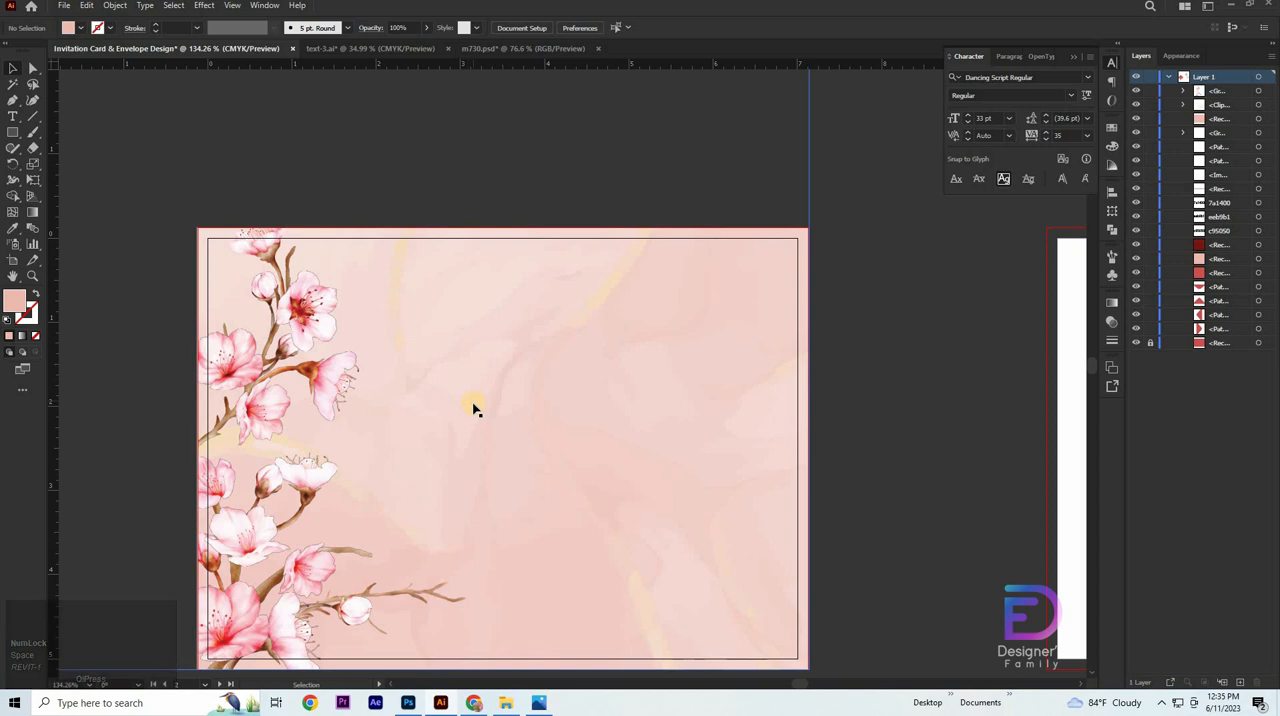
pyautogui.moveTo(440, 523); pyautogui.dragTo(448, 276)
pyautogui.moveTo(570, 118); pyautogui.dragTo(659, 283)
pyautogui.scroll(-5, 659, 283)
pyautogui.moveTo(615, 152); pyautogui.dragTo(603, 519)
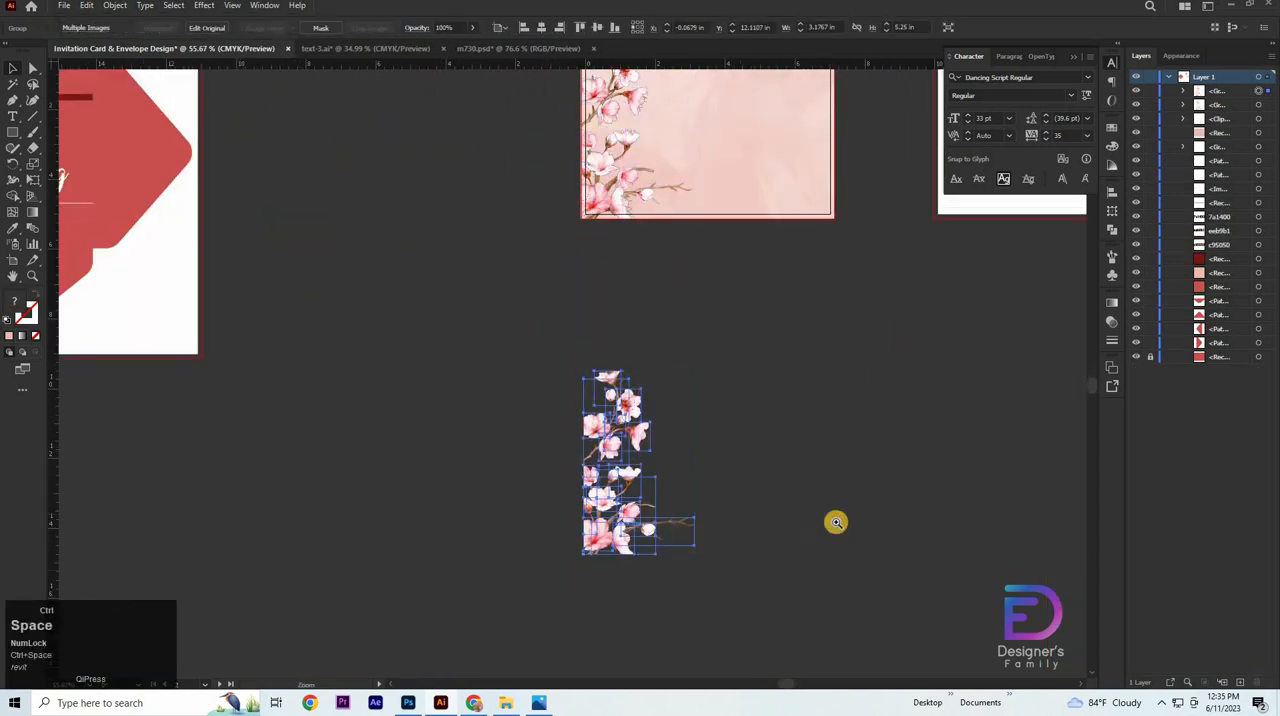
pyautogui.scroll(5, 760, 500)
pyautogui.rightClick(700, 481)
pyautogui.click(517, 532)
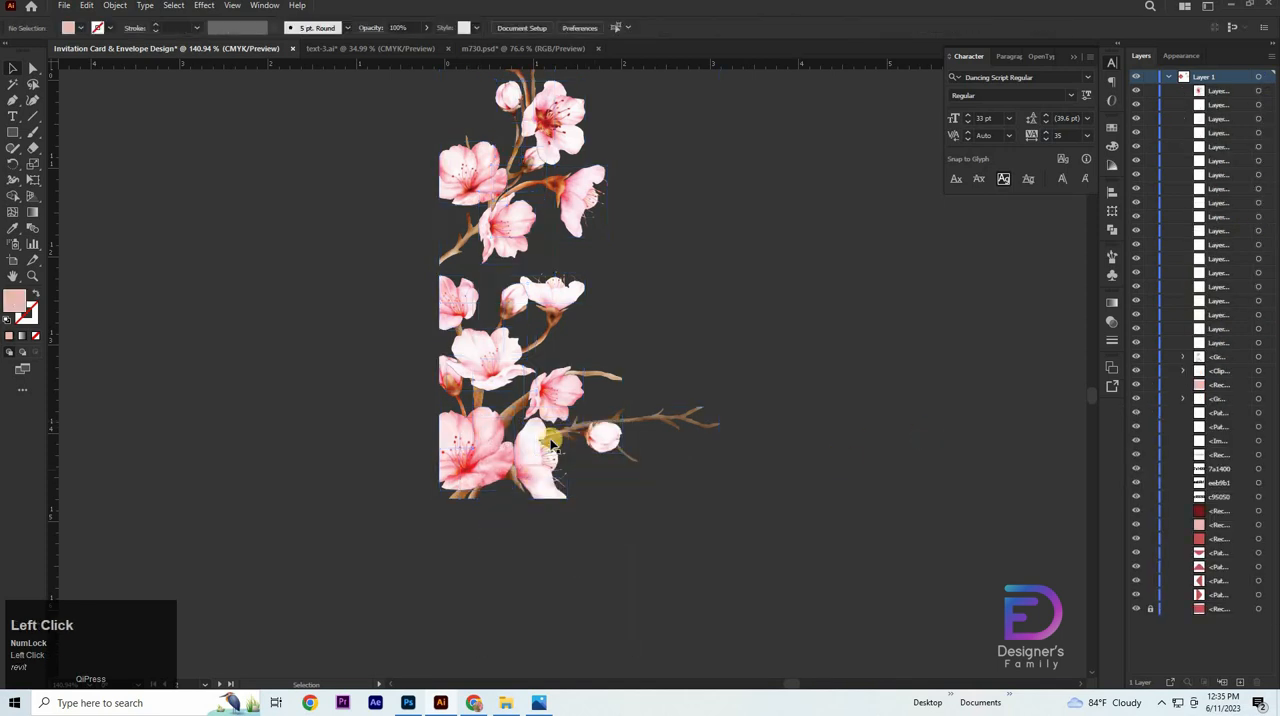
# Set two pink blossoms from the ungrouped copy aside and delete the rest of its upper branch
pyautogui.moveTo(521, 215); pyautogui.dragTo(814, 168)
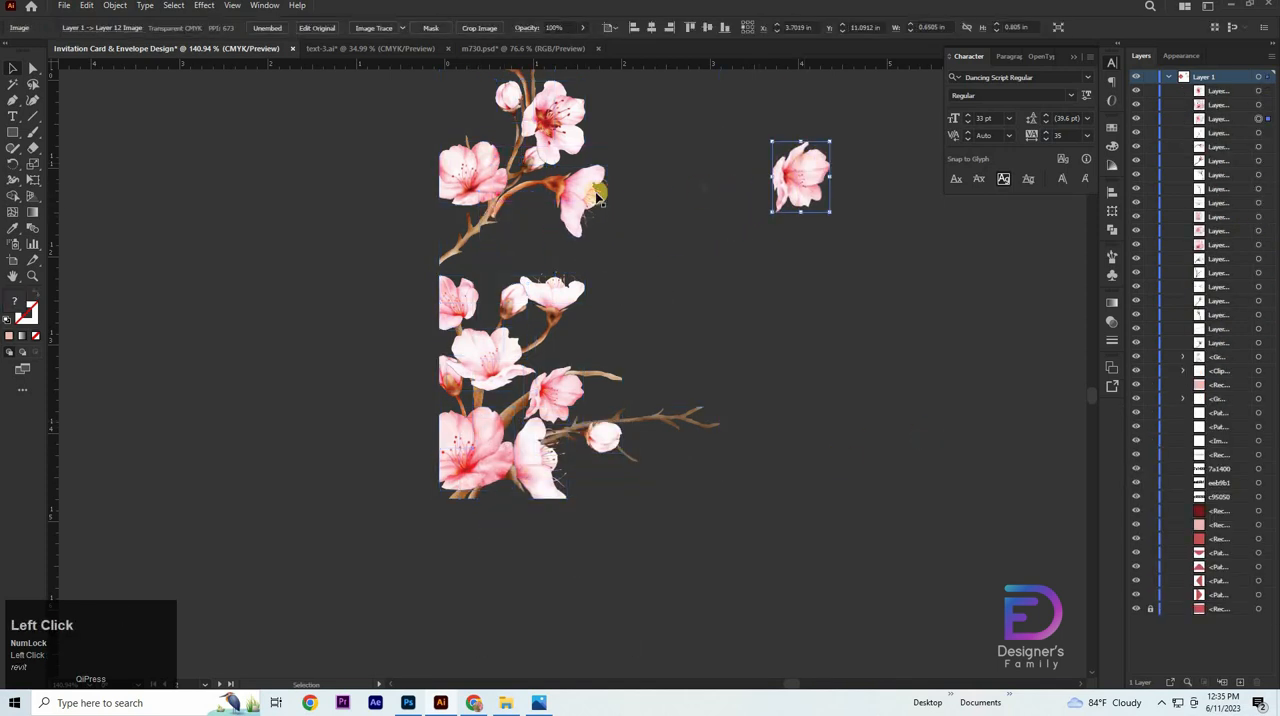
pyautogui.moveTo(440, 189); pyautogui.dragTo(996, 252)
pyautogui.moveTo(604, 207); pyautogui.dragTo(614, 208)
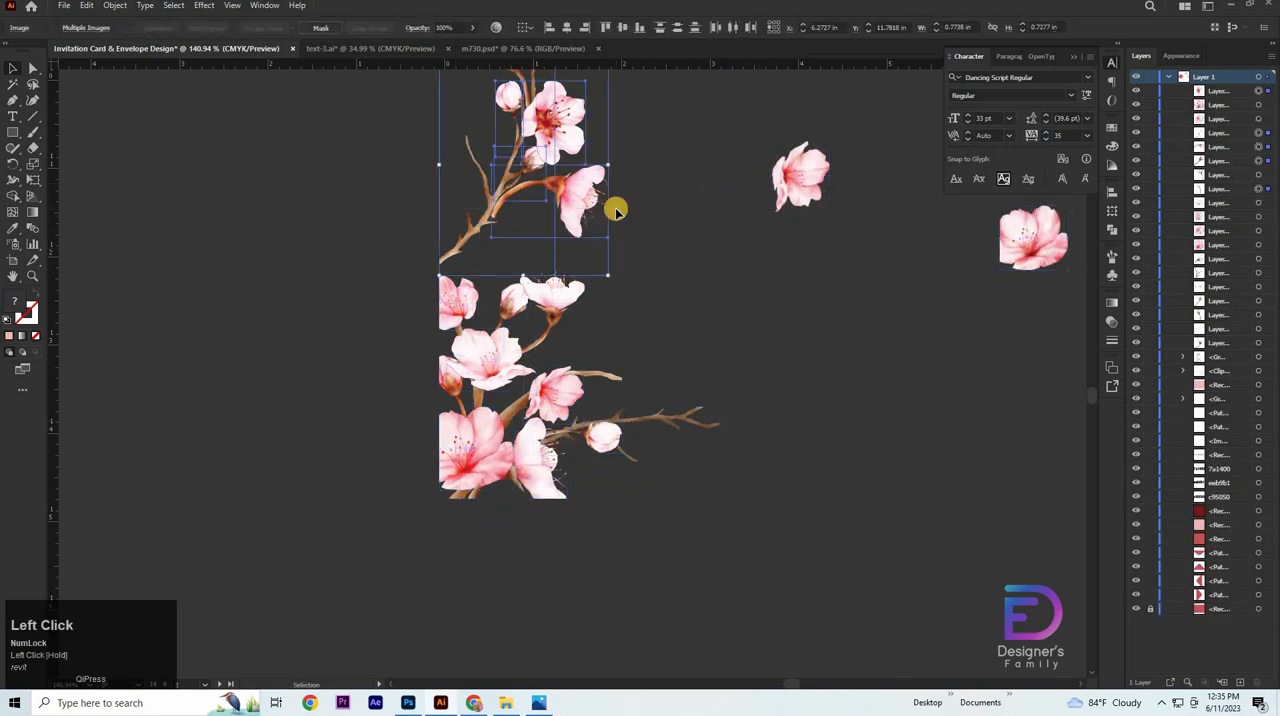
pyautogui.press('Delete')
pyautogui.scroll(3, 586, 129)
pyautogui.click(520, 148)
pyautogui.press('Delete')
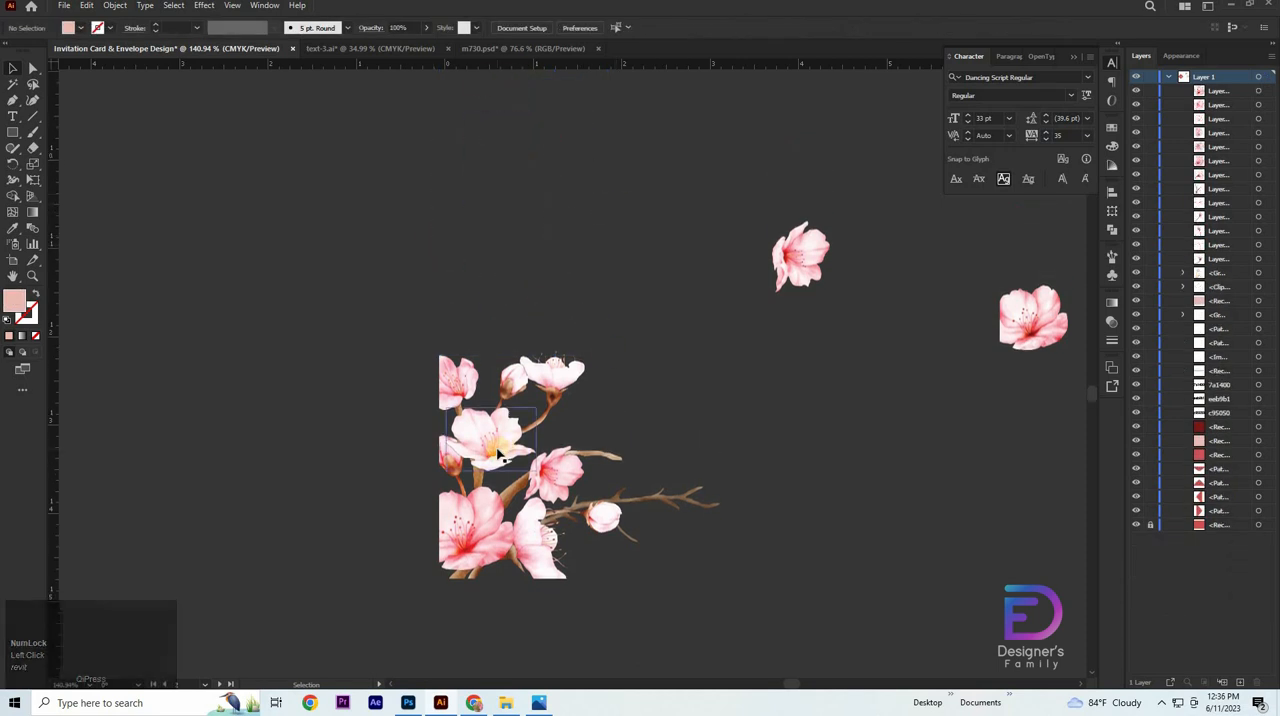
# Delete the upper blossoms, buds and thick branch from the lower cluster, keeping the horizontal twig, its bud and three pink blossoms
pyautogui.click(497, 453)
pyautogui.press('Delete')
pyautogui.moveTo(560, 378); pyautogui.dragTo(423, 409)
pyautogui.press('Delete')
pyautogui.moveTo(493, 385); pyautogui.dragTo(426, 412)
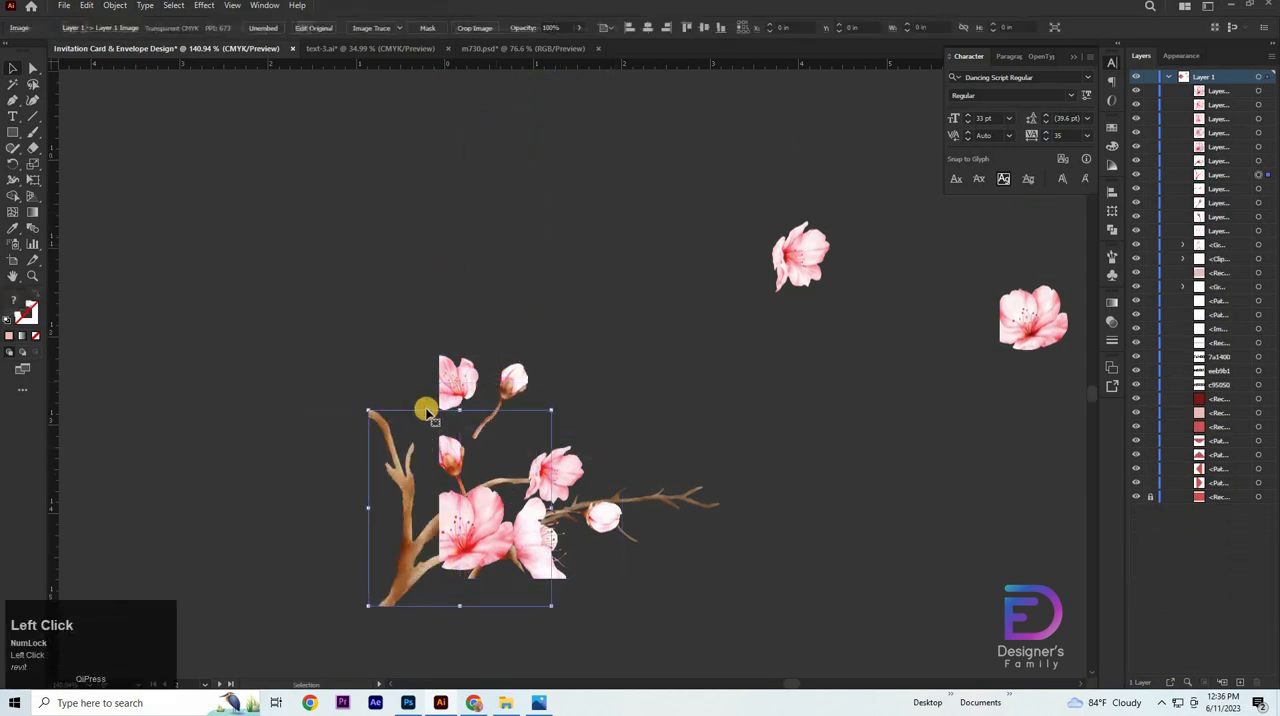
pyautogui.hotkey('ctrl', 'z')
pyautogui.press('Delete')
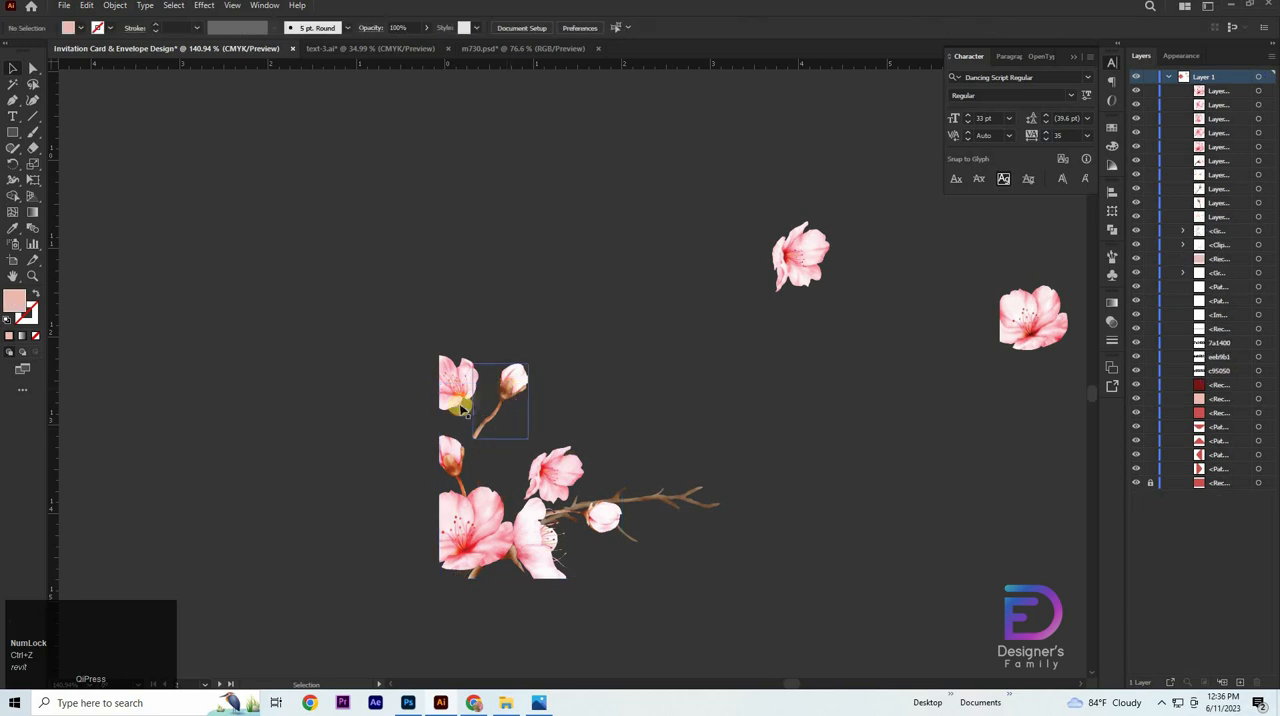
pyautogui.click(465, 408)
pyautogui.press('Delete')
pyautogui.click(448, 384)
pyautogui.press('Delete')
pyautogui.click(447, 453)
pyautogui.press('Delete')
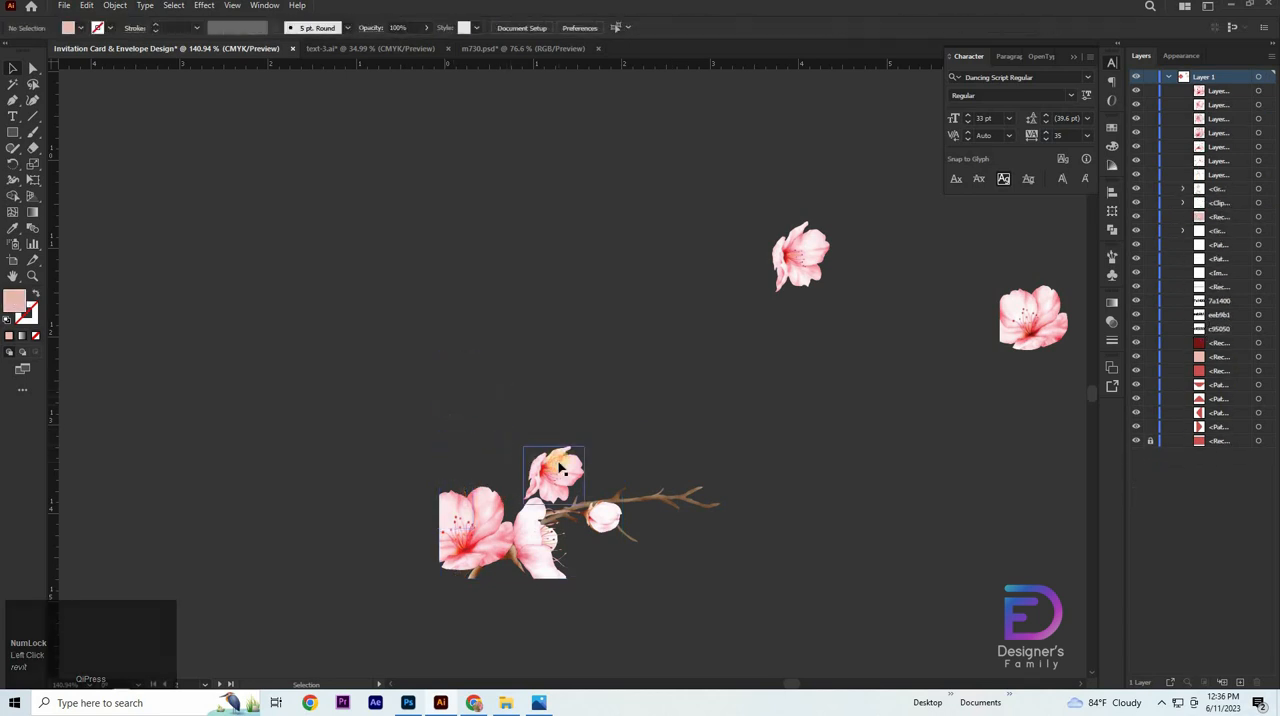
# Arrange the small pink blossom and the nearer set-aside blossom around the twig's tip, rotating the larger one
pyautogui.moveTo(565, 463); pyautogui.dragTo(708, 501)
pyautogui.moveTo(777, 254); pyautogui.dragTo(640, 497)
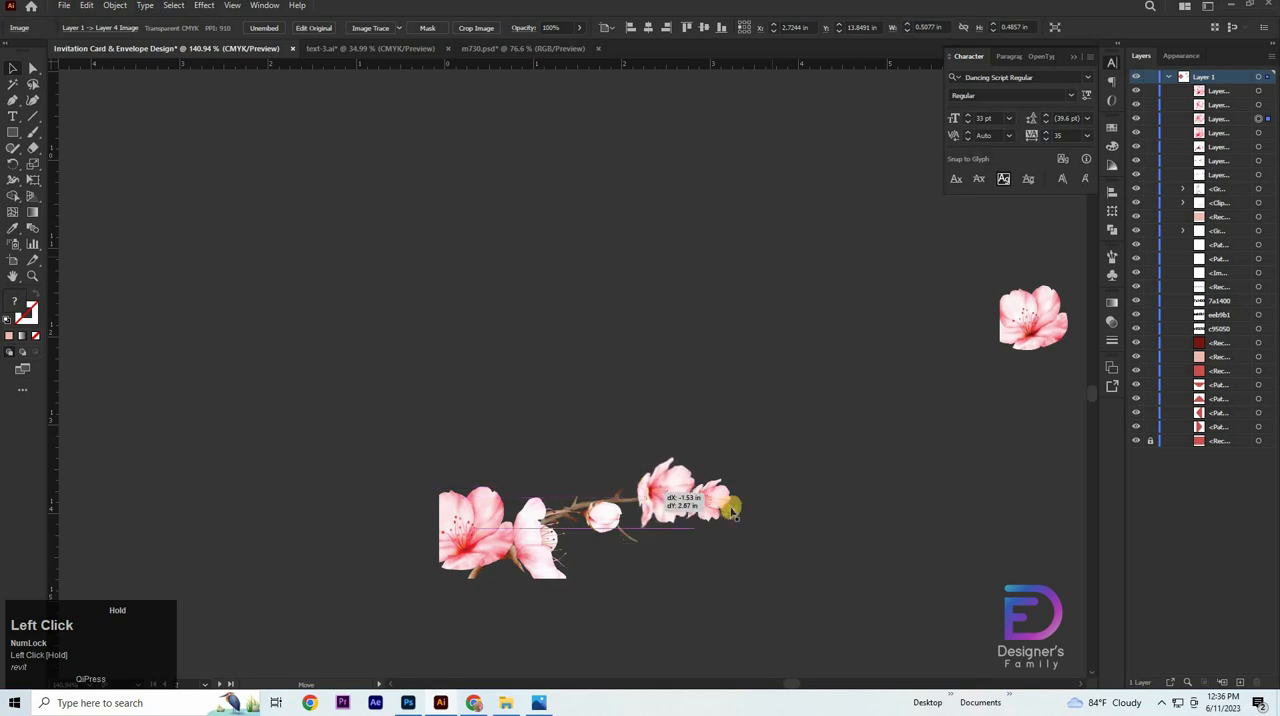
pyautogui.moveTo(733, 510); pyautogui.dragTo(729, 519)
pyautogui.click(729, 519)
pyautogui.moveTo(664, 492); pyautogui.dragTo(665, 488)
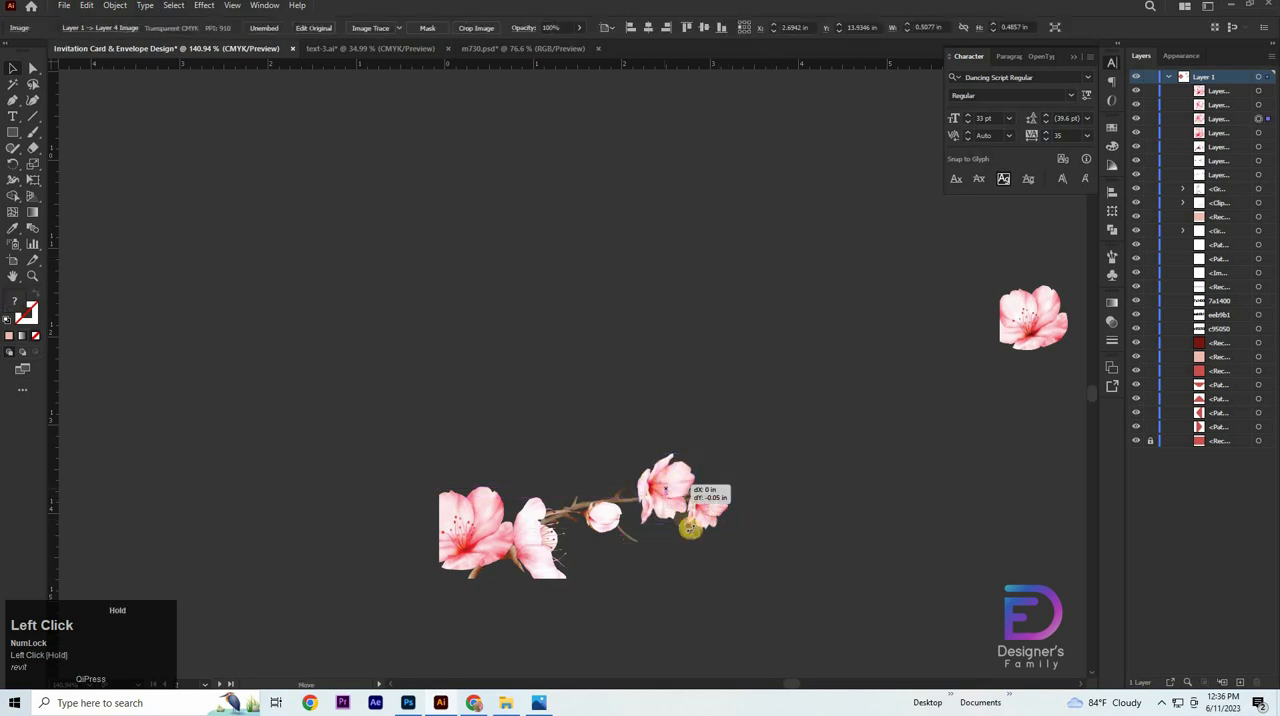
pyautogui.moveTo(702, 528); pyautogui.dragTo(720, 498)
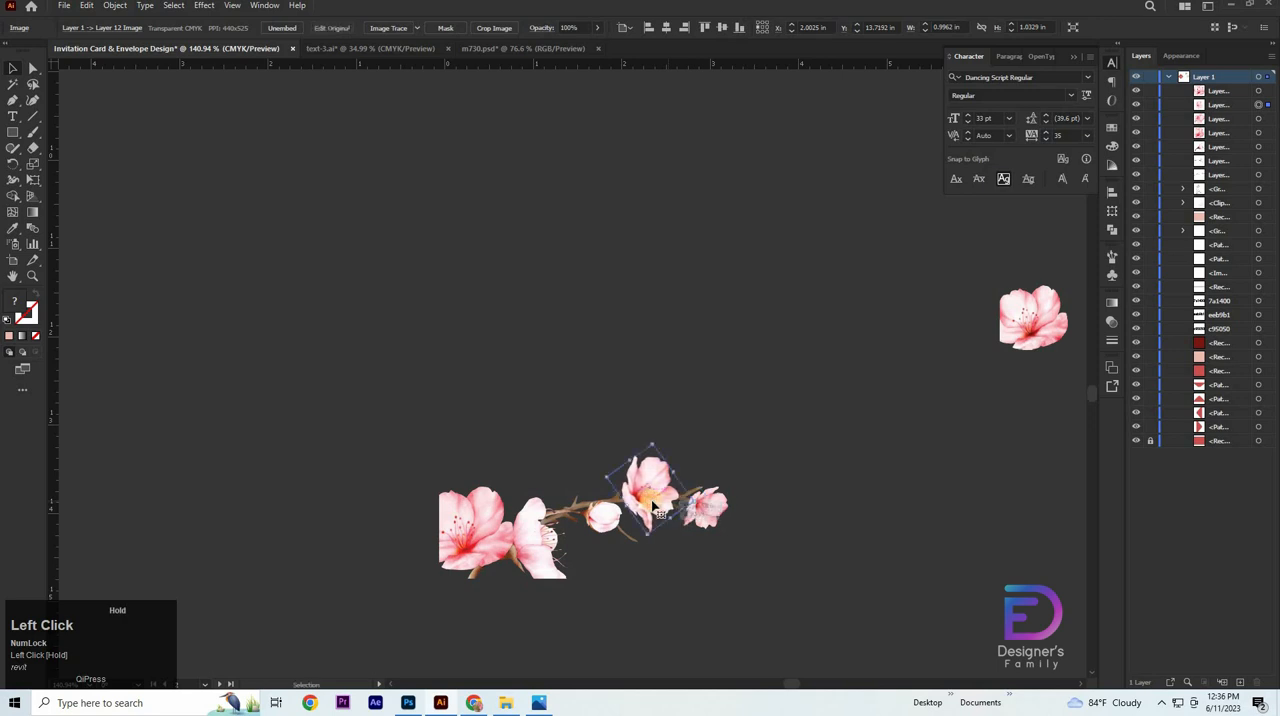
# Delete the small blossom at the twig's tip and move the larger rotated blossom into its place
pyautogui.click(707, 521)
pyautogui.press('Delete')
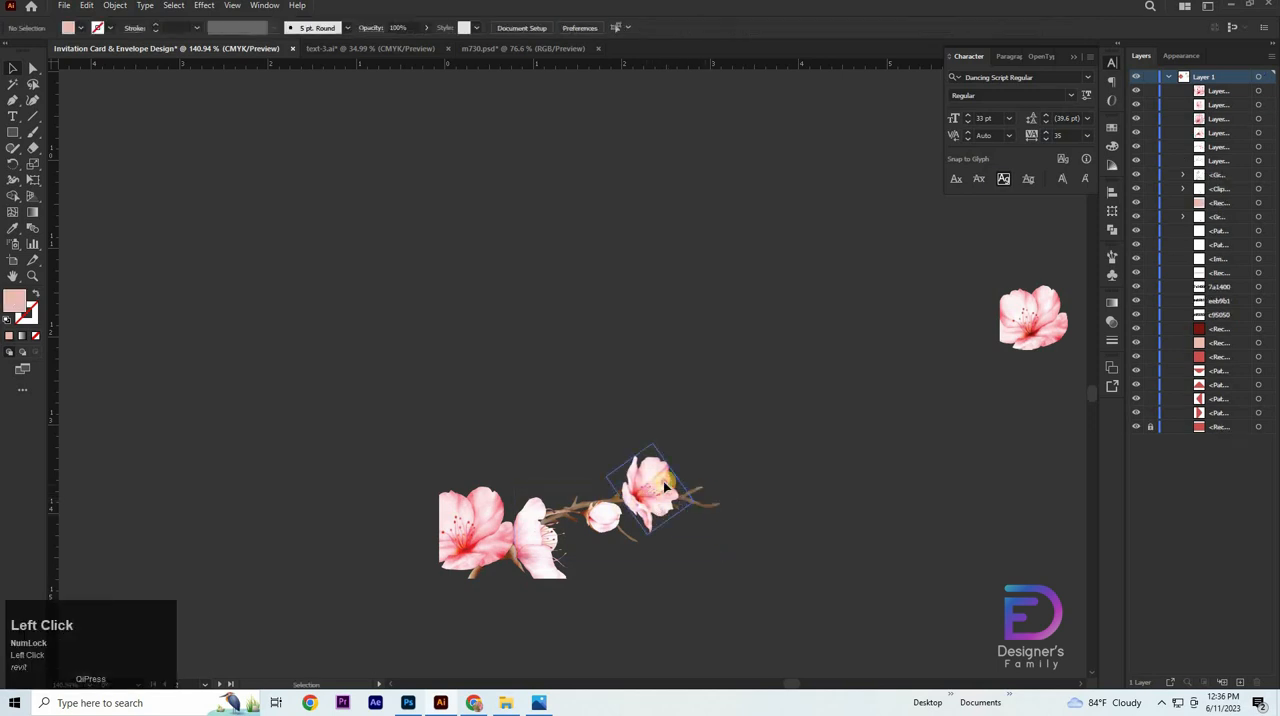
pyautogui.moveTo(695, 464); pyautogui.dragTo(688, 496)
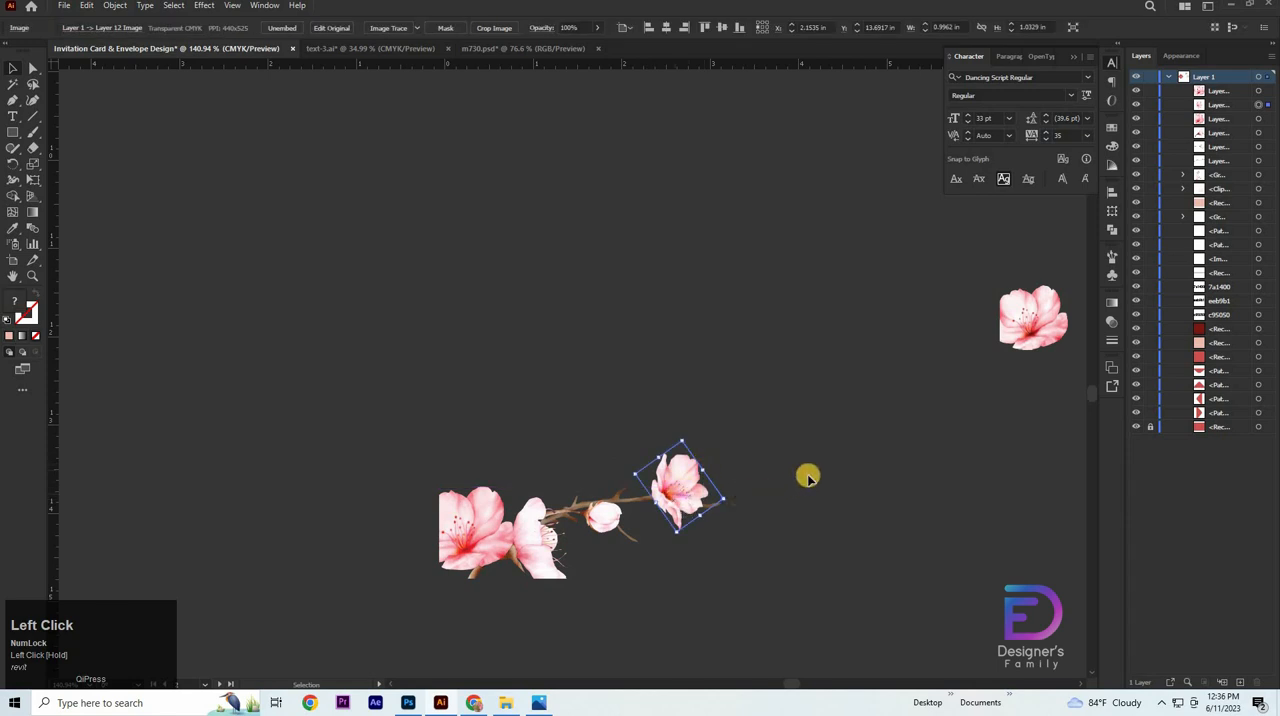
# Group the trimmed blossom branch and rotate it 180°
pyautogui.moveTo(748, 405); pyautogui.dragTo(378, 626)
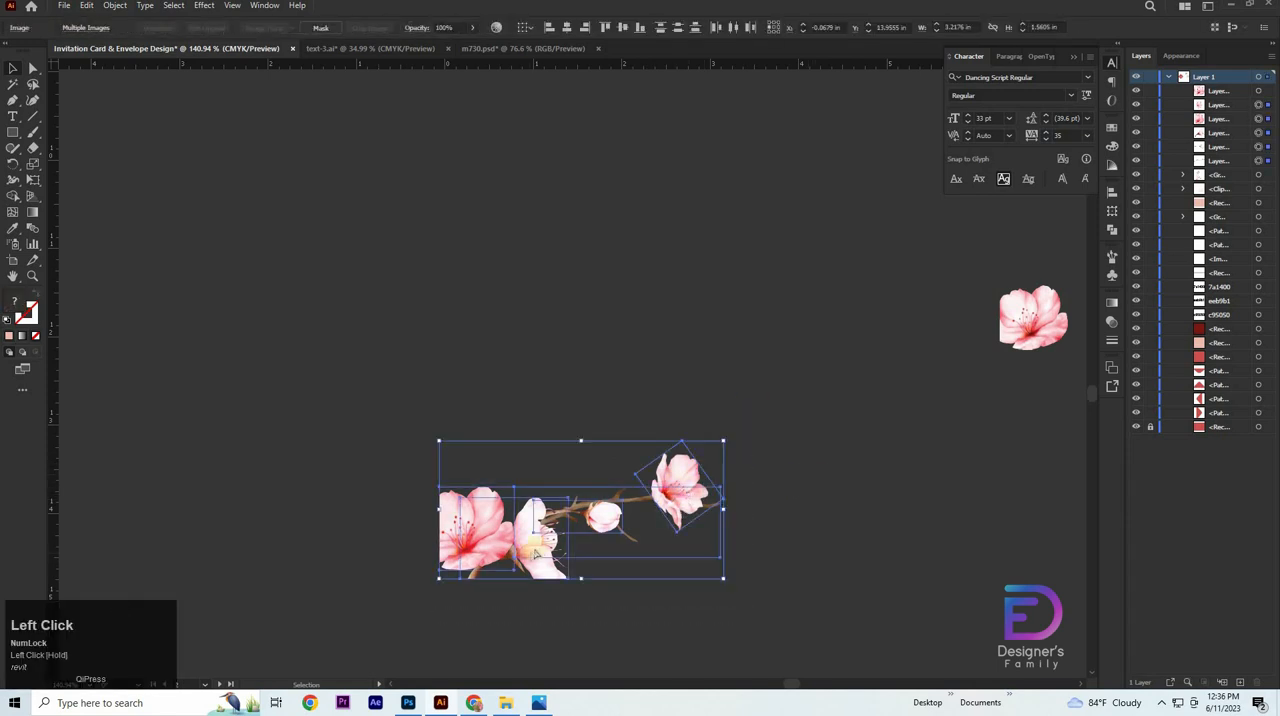
pyautogui.hotkey('ctrl', 'g')
pyautogui.moveTo(528, 616); pyautogui.dragTo(880, 439)
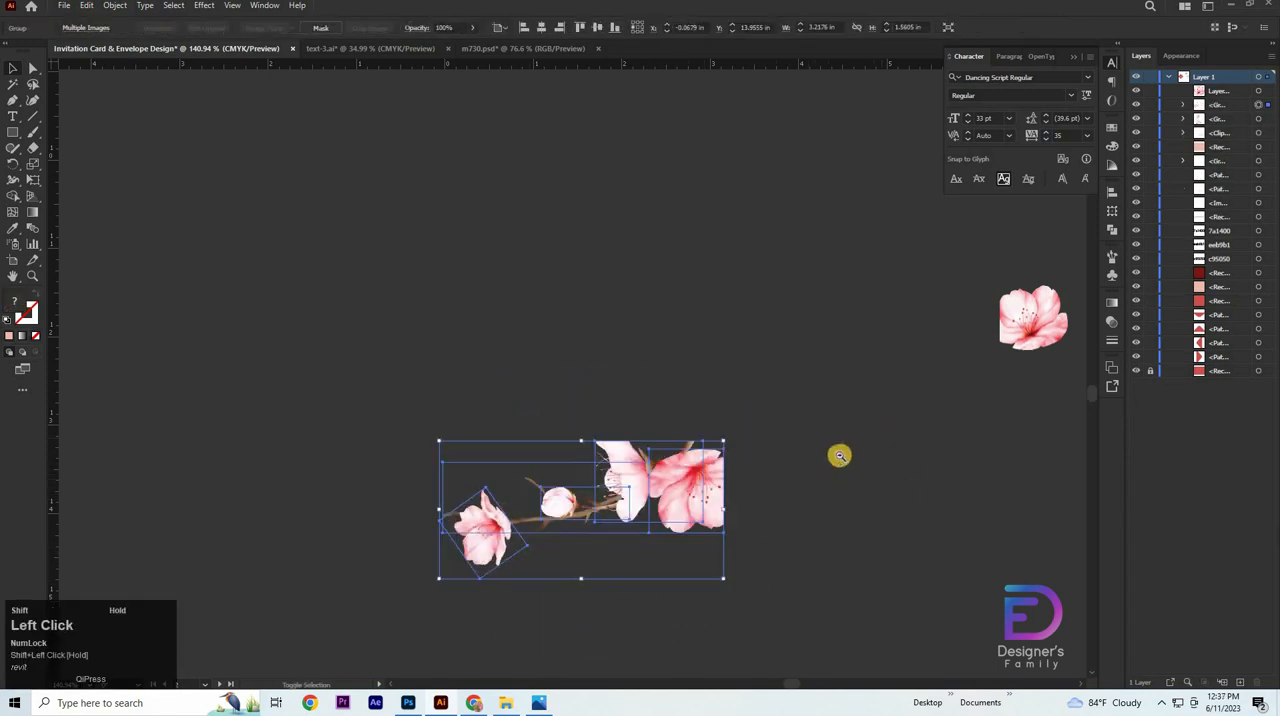
# Move the rotated blossom branch onto the card's upper-right corner
pyautogui.scroll(-4, 838, 457)
pyautogui.moveTo(700, 517); pyautogui.dragTo(598, 616)
pyautogui.moveTo(643, 560); pyautogui.dragTo(900, 243)
pyautogui.moveTo(909, 212); pyautogui.dragTo(757, 254)
pyautogui.scroll(5, 780, 347)
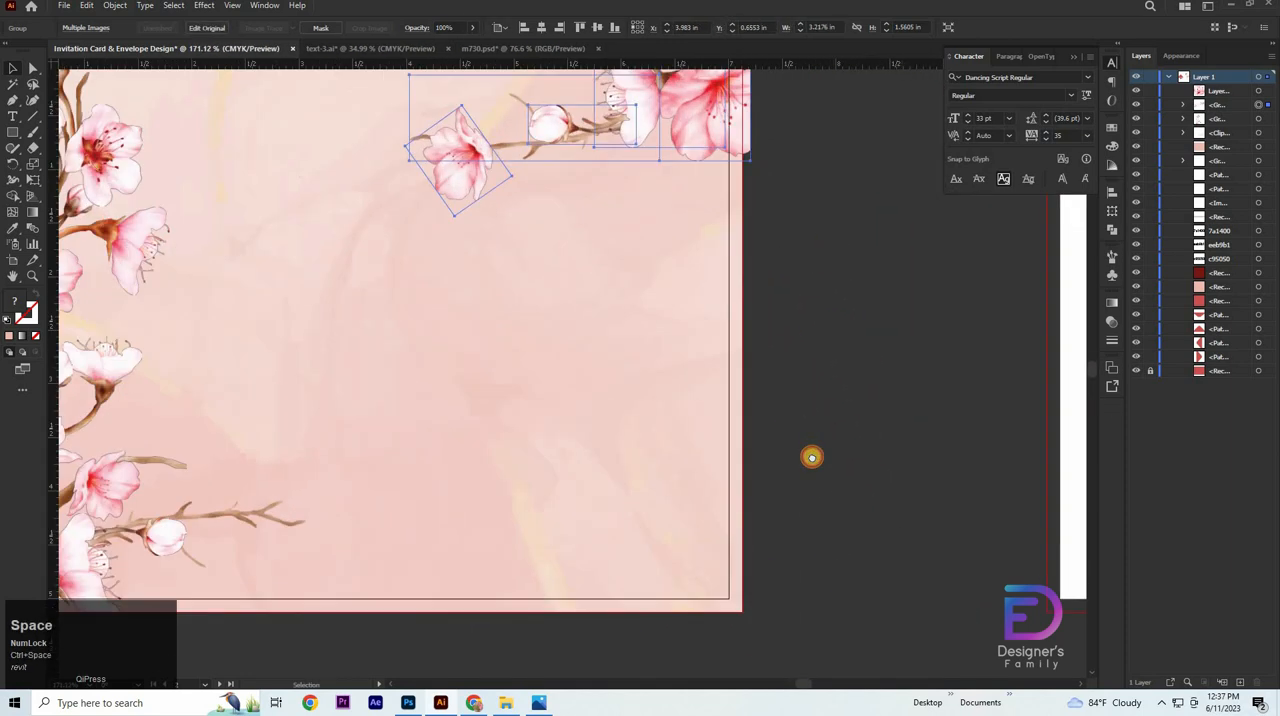
# Move the rotated blossom branch off the card into the space above it and ungroup it for editing its end blossom
pyautogui.moveTo(811, 457); pyautogui.dragTo(794, 674)
pyautogui.click(867, 317)
pyautogui.moveTo(616, 317); pyautogui.dragTo(643, 110)
pyautogui.moveTo(721, 183); pyautogui.dragTo(748, 349)
pyautogui.rightClick(503, 345)
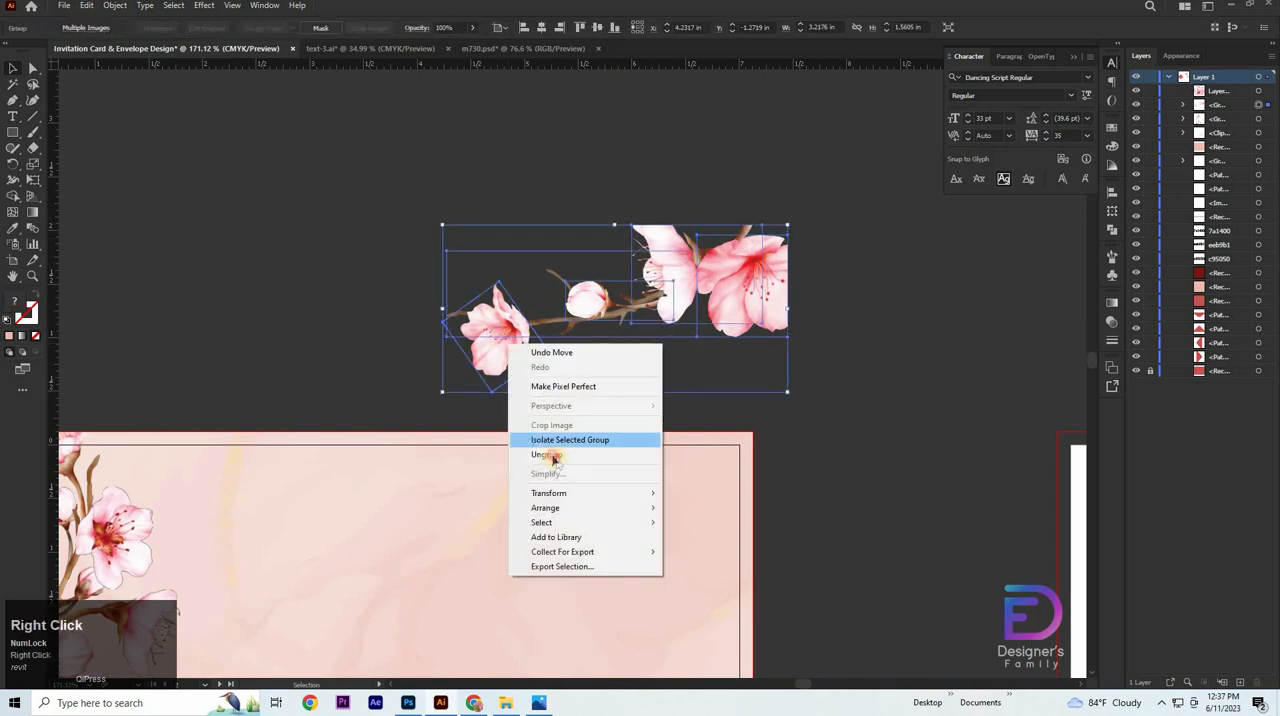
pyautogui.click(545, 445)
pyautogui.click(508, 350)
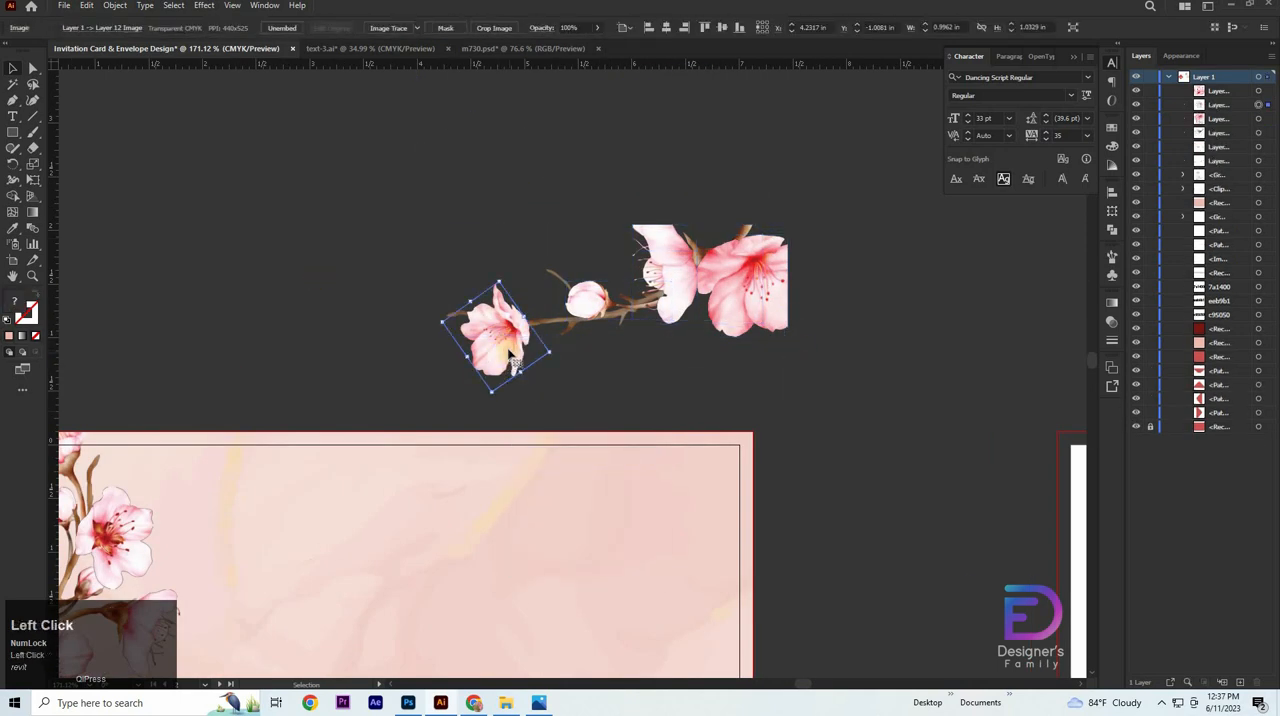
# Rotate the branch's end blossom to a more upright angle and return the regrouped branch to the card's upper-right corner
pyautogui.moveTo(555, 357); pyautogui.dragTo(518, 326)
pyautogui.moveTo(428, 384); pyautogui.dragTo(777, 134)
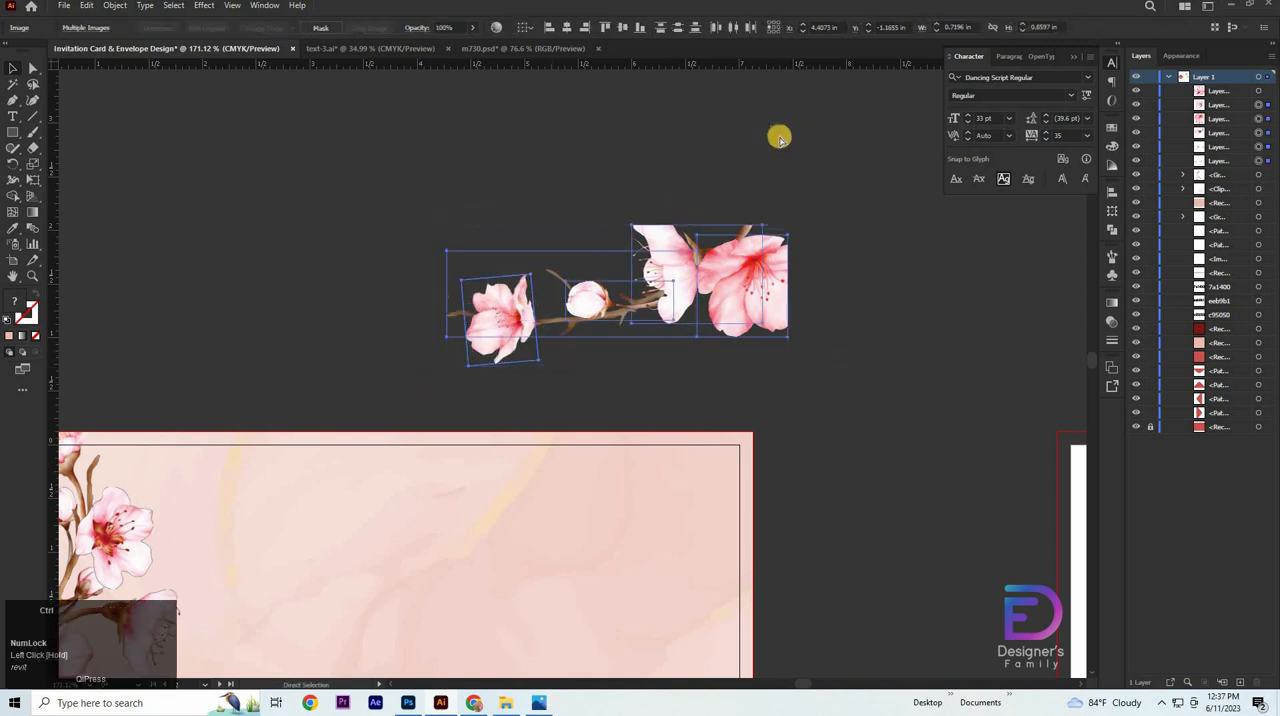
pyautogui.hotkey('ctrl', 'g')
pyautogui.moveTo(787, 226); pyautogui.dragTo(705, 481)
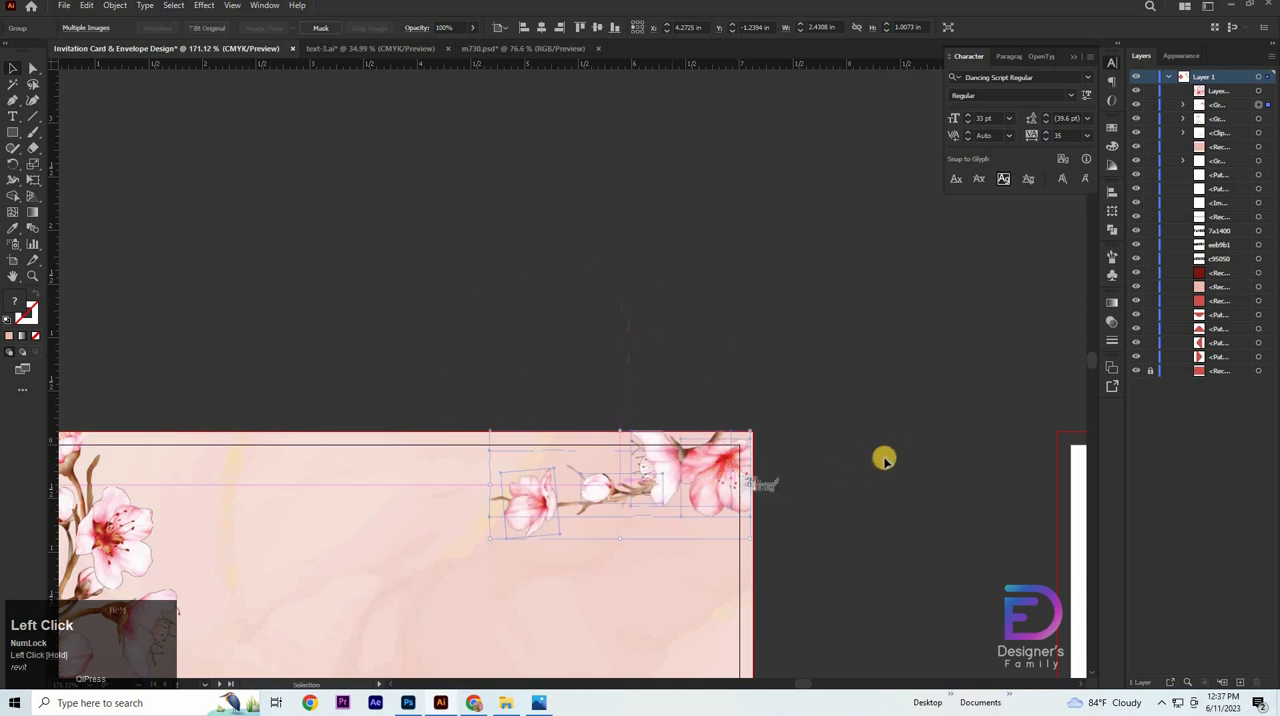
pyautogui.click(914, 394)
# Group the card's pink watercolor background with all of its cherry-blossom branches
pyautogui.moveTo(878, 374); pyautogui.dragTo(838, 388)
pyautogui.moveTo(838, 388); pyautogui.dragTo(850, 130)
pyautogui.moveTo(381, 496); pyautogui.dragTo(320, 340)
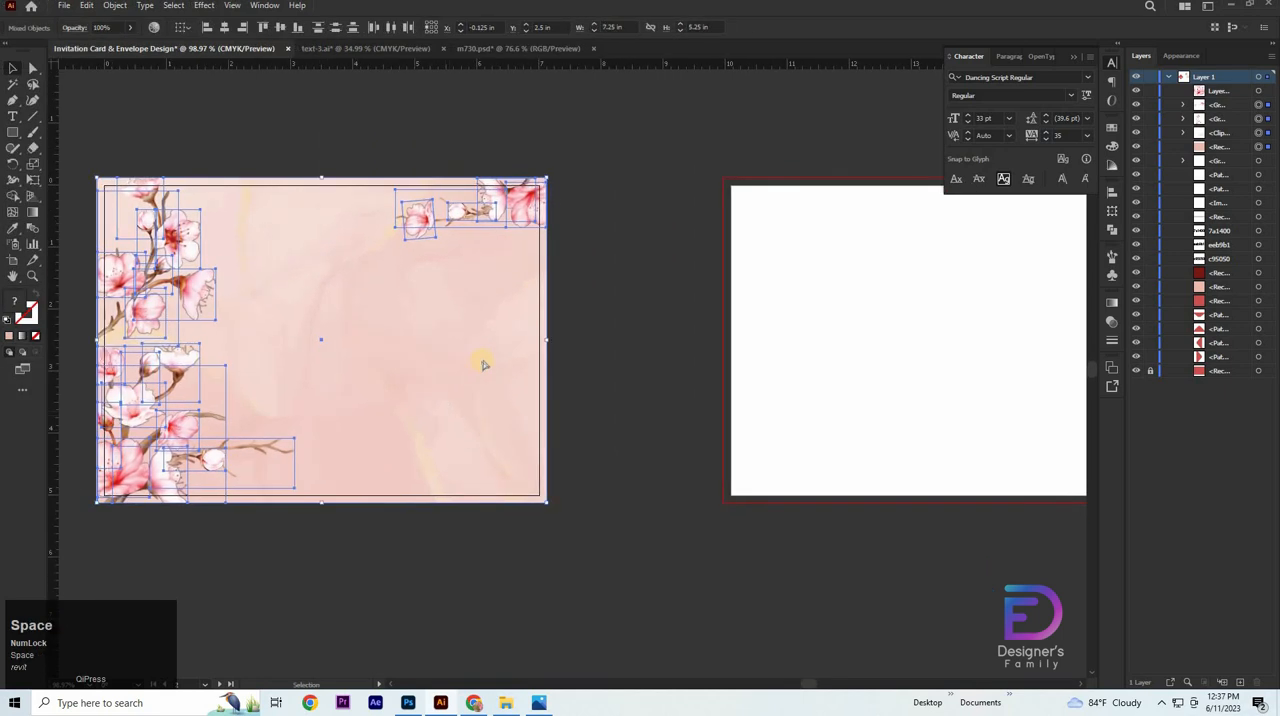
pyautogui.hotkey('ctrl', 'g')
# Duplicate the grouped card artwork onto the blank white artboard beside it, and lock and hide the copy
pyautogui.moveTo(540, 333); pyautogui.dragTo(460, 409)
pyautogui.moveTo(352, 456); pyautogui.dragTo(978, 452)
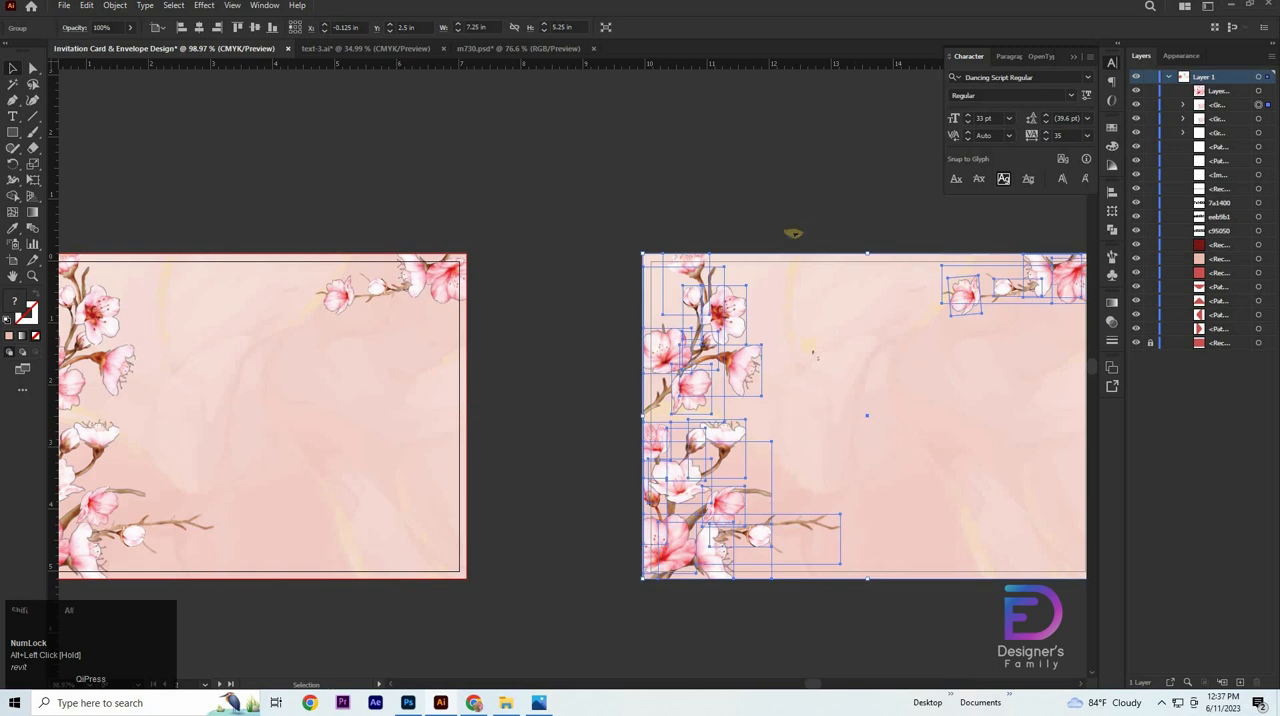
pyautogui.click(1150, 105)
pyautogui.click(1136, 105)
pyautogui.moveTo(543, 312); pyautogui.dragTo(870, 306)
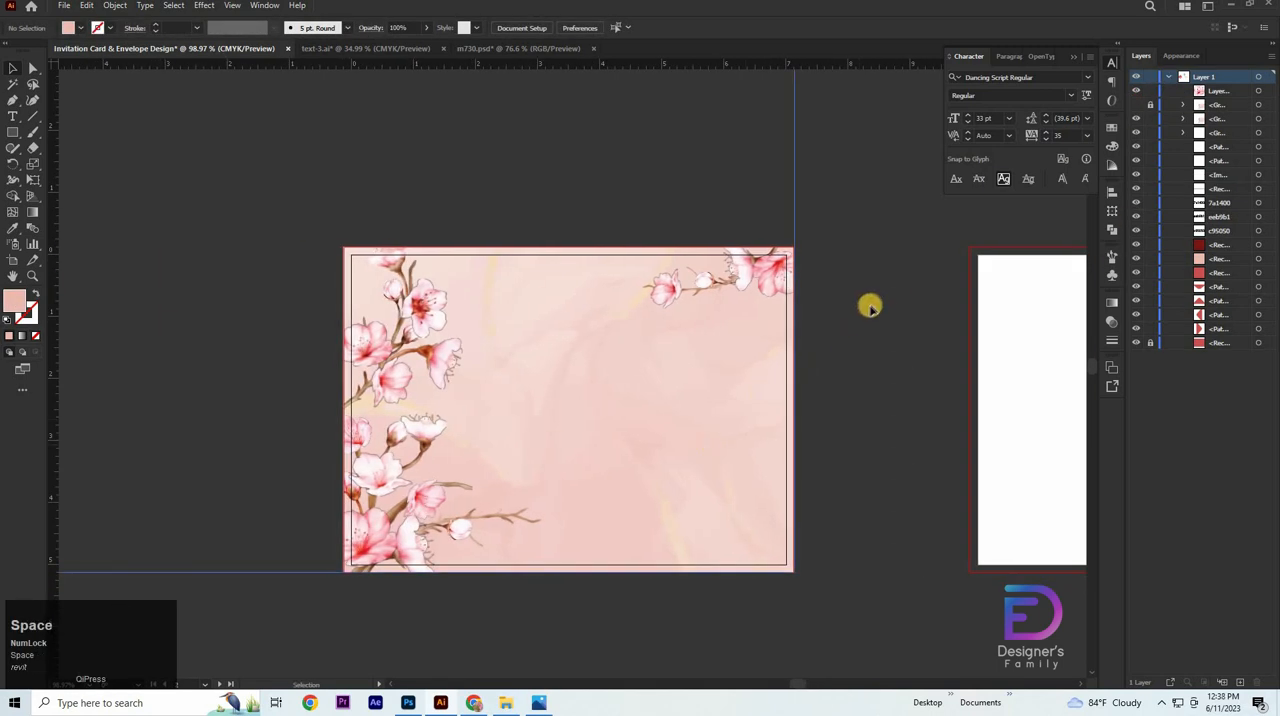
pyautogui.click(841, 334)
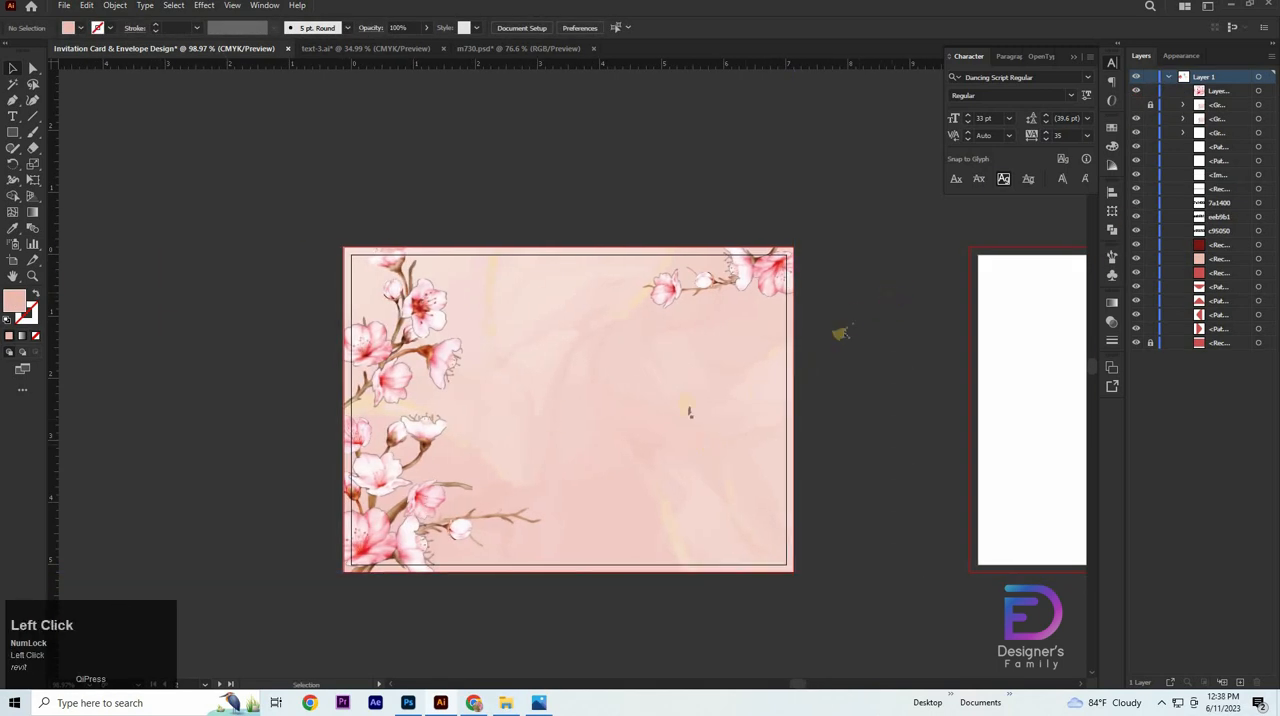
# Copy the invitation line, groom's name, "~ HOLY Church ~" and "Reception to follow" texts from text-3.ai into the invitation document beside the card
pyautogui.click(410, 47)
pyautogui.click(478, 505)
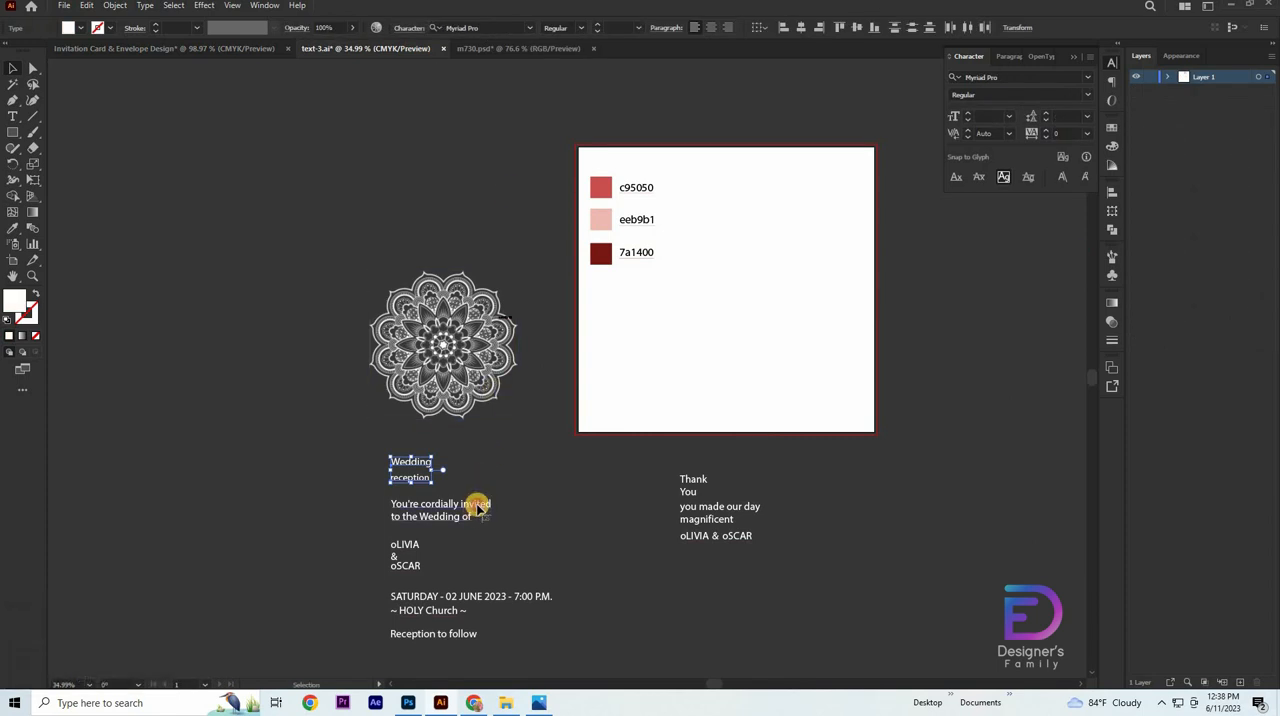
pyautogui.keyDown('shift'); pyautogui.click(408, 566); pyautogui.keyUp('shift')
pyautogui.keyDown('shift'); pyautogui.click(418, 600); pyautogui.keyUp('shift')
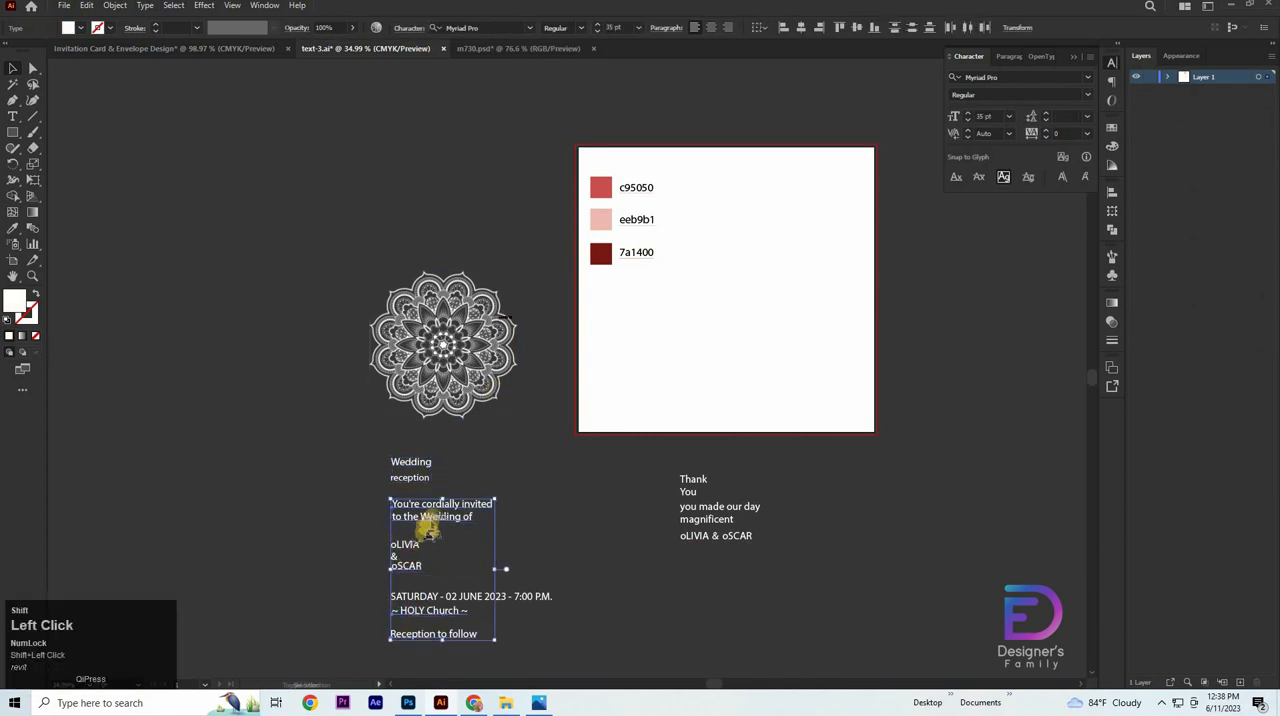
pyautogui.moveTo(428, 527); pyautogui.dragTo(860, 222)
pyautogui.moveTo(830, 484); pyautogui.dragTo(206, 488)
pyautogui.moveTo(517, 654); pyautogui.dragTo(771, 640)
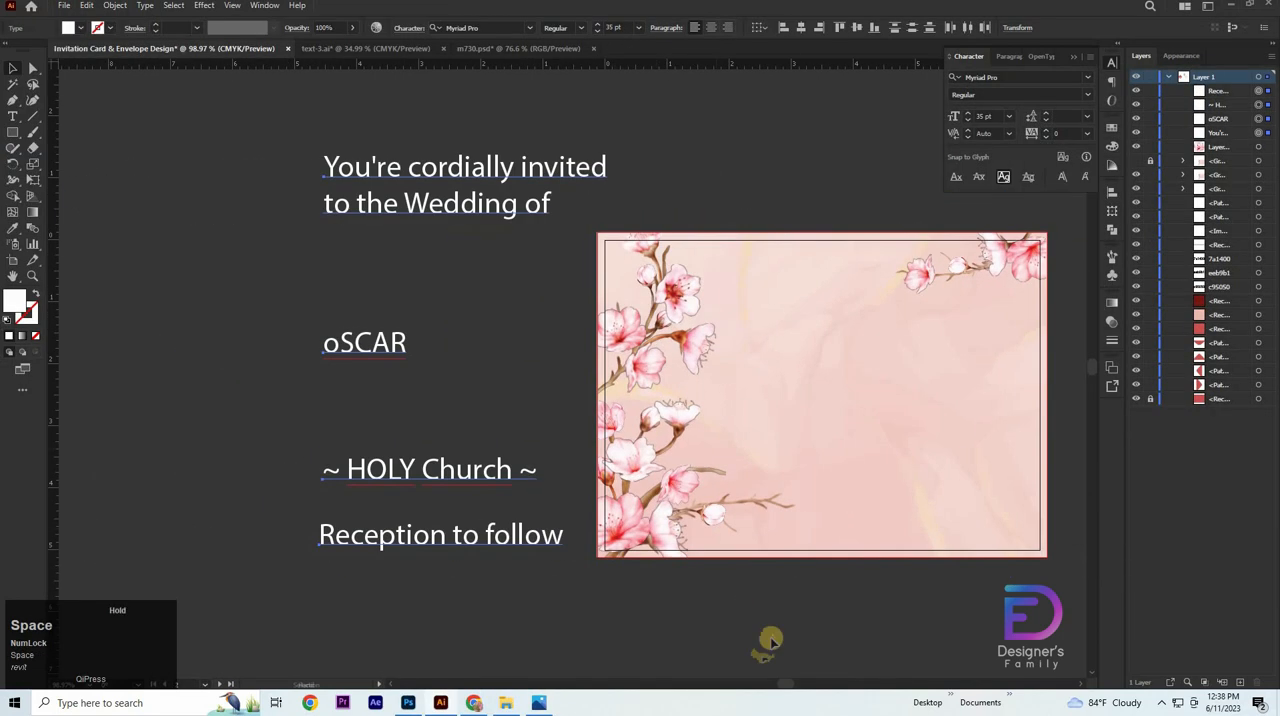
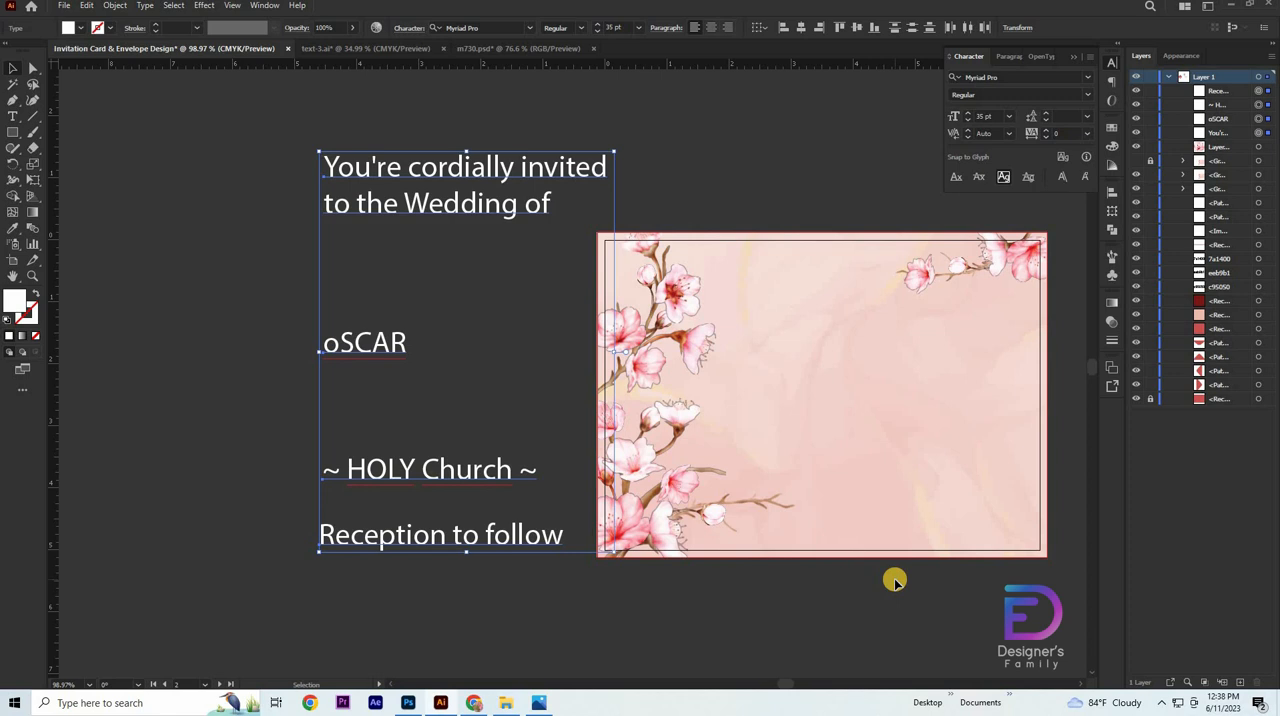
# Set the "You're cordially invited to the Wedding of" text in Dancing Script Regular and center-align its lines
pyautogui.click(107, 294)
pyautogui.click(443, 181)
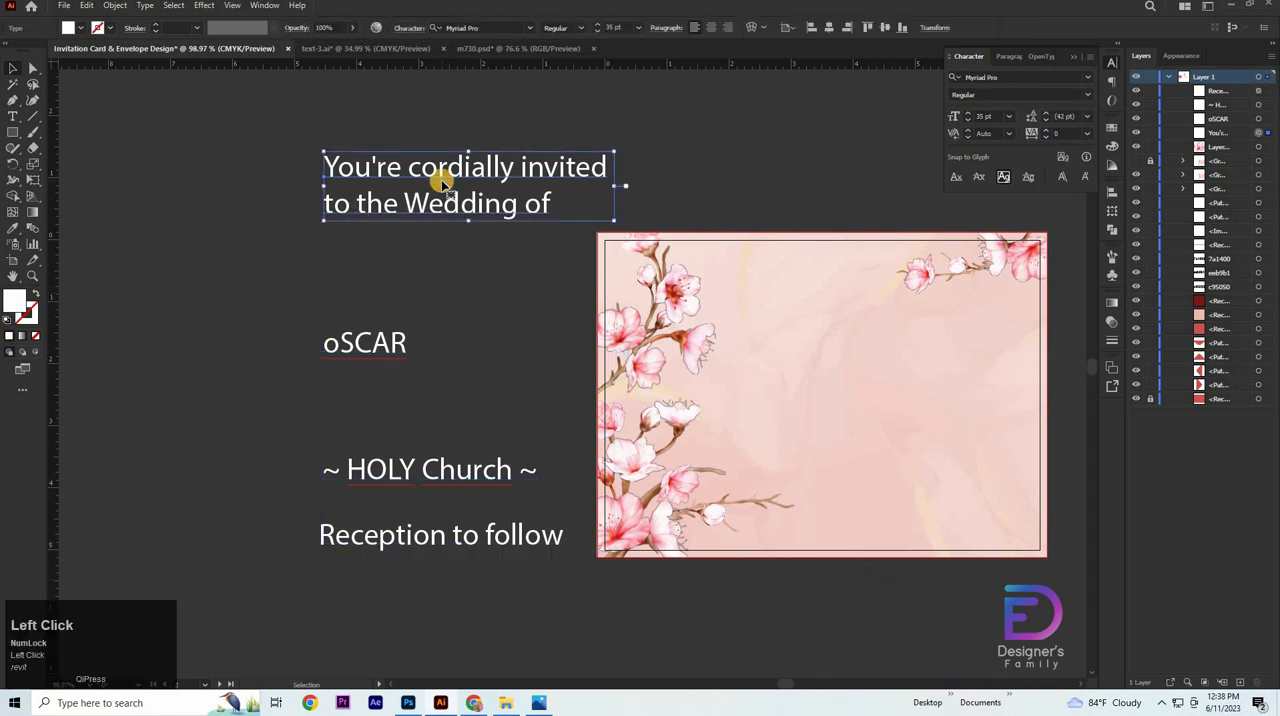
pyautogui.click(1088, 77)
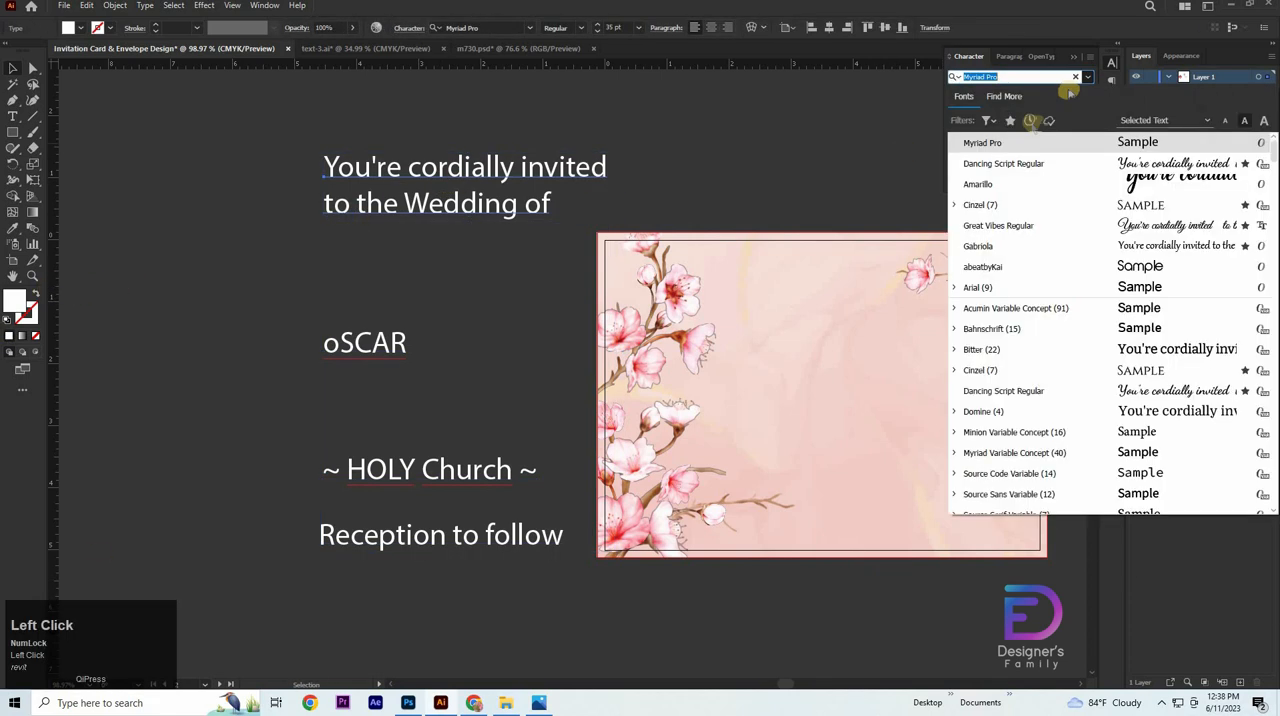
pyautogui.click(1000, 163)
pyautogui.click(731, 28)
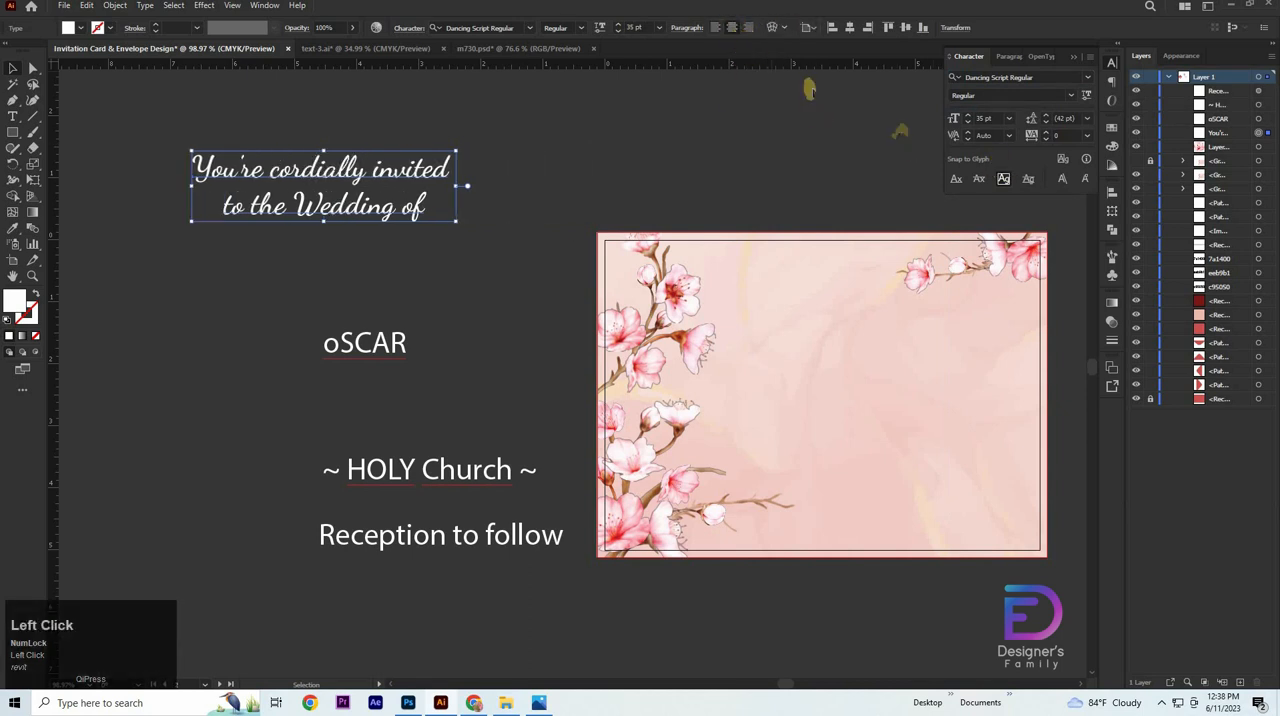
# Reduce the invitation line's font size to 20 pt and set its tracking to 11
pyautogui.click(1006, 118)
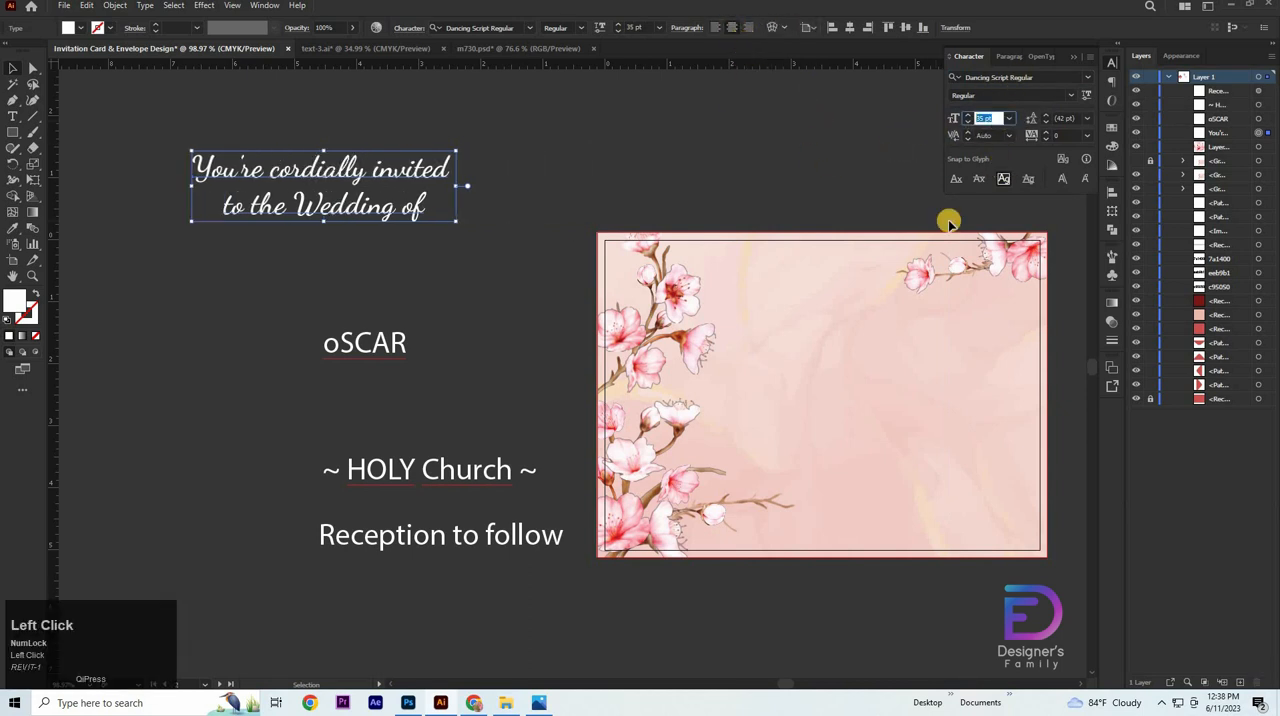
pyautogui.press('Down')
pyautogui.press('Down')
pyautogui.press('Down')
pyautogui.press('Down')
pyautogui.press('Down')
pyautogui.press('Down')
pyautogui.press('Down')
pyautogui.press('Down')
pyautogui.press('Down')
pyautogui.press('Down')
pyautogui.press('Down')
pyautogui.press('Down')
pyautogui.press('Down')
pyautogui.press('Down')
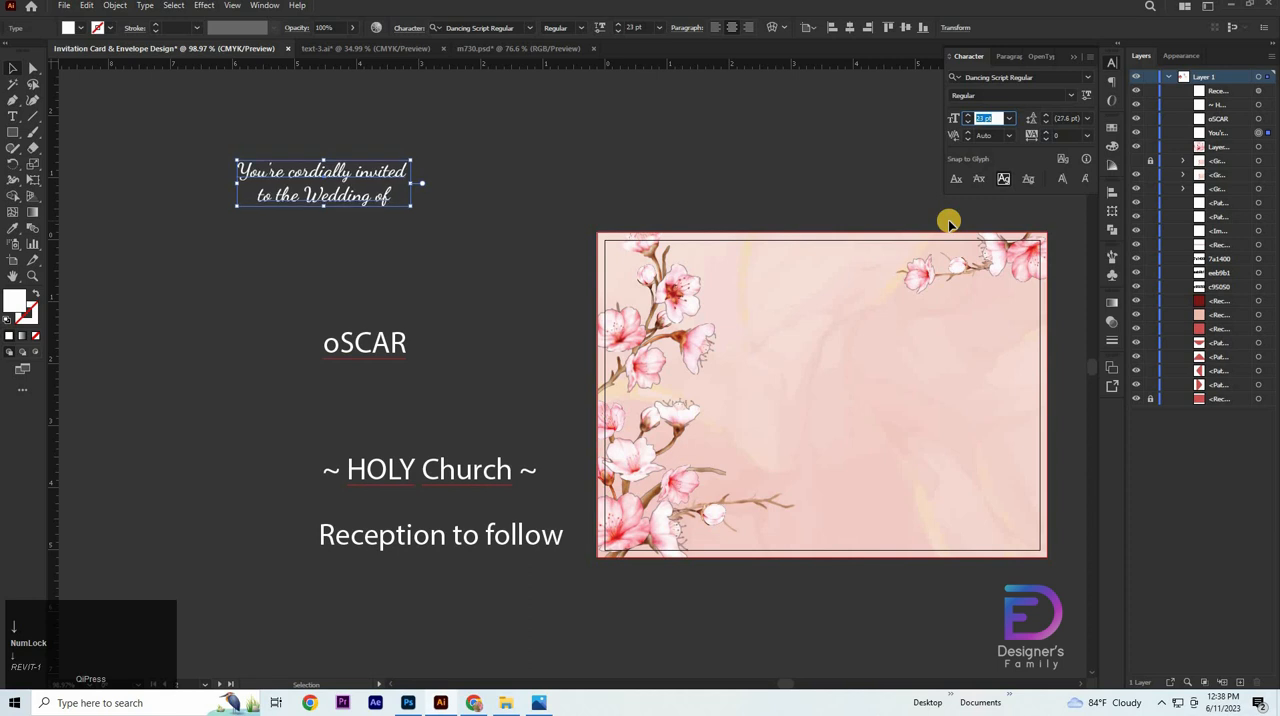
pyautogui.press('Down')
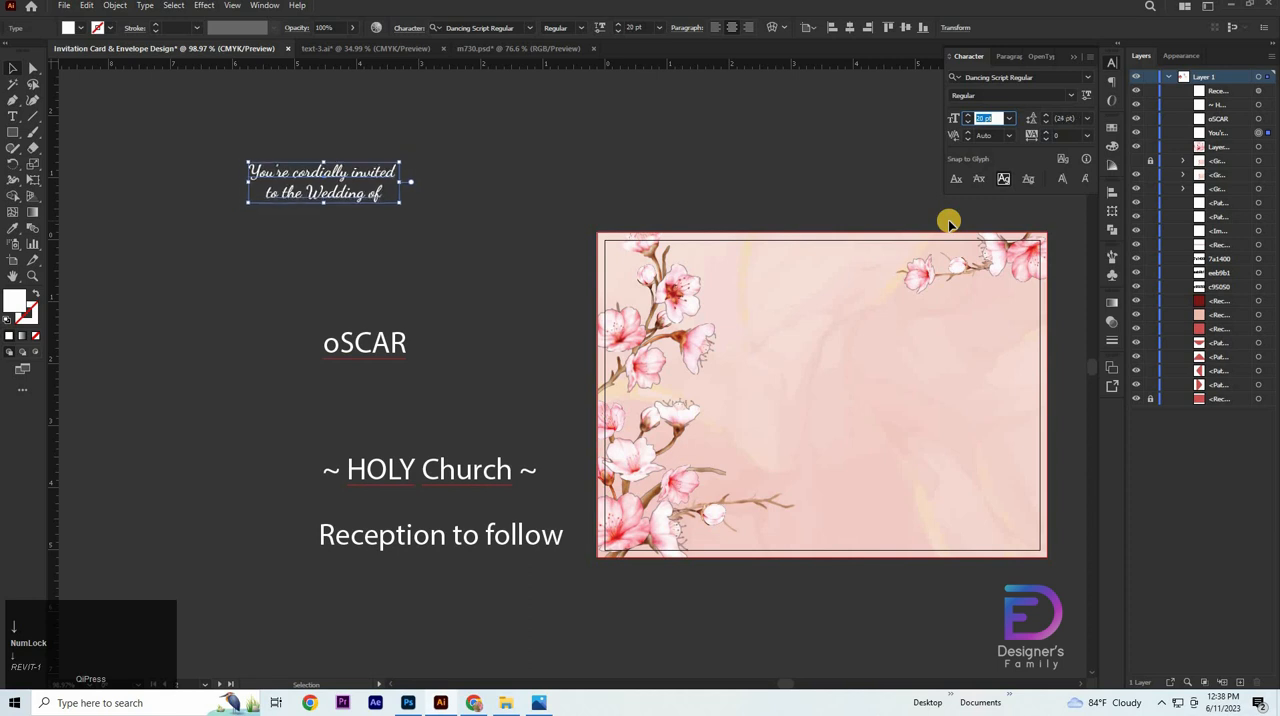
pyautogui.click(1062, 133)
pyautogui.press('Return')
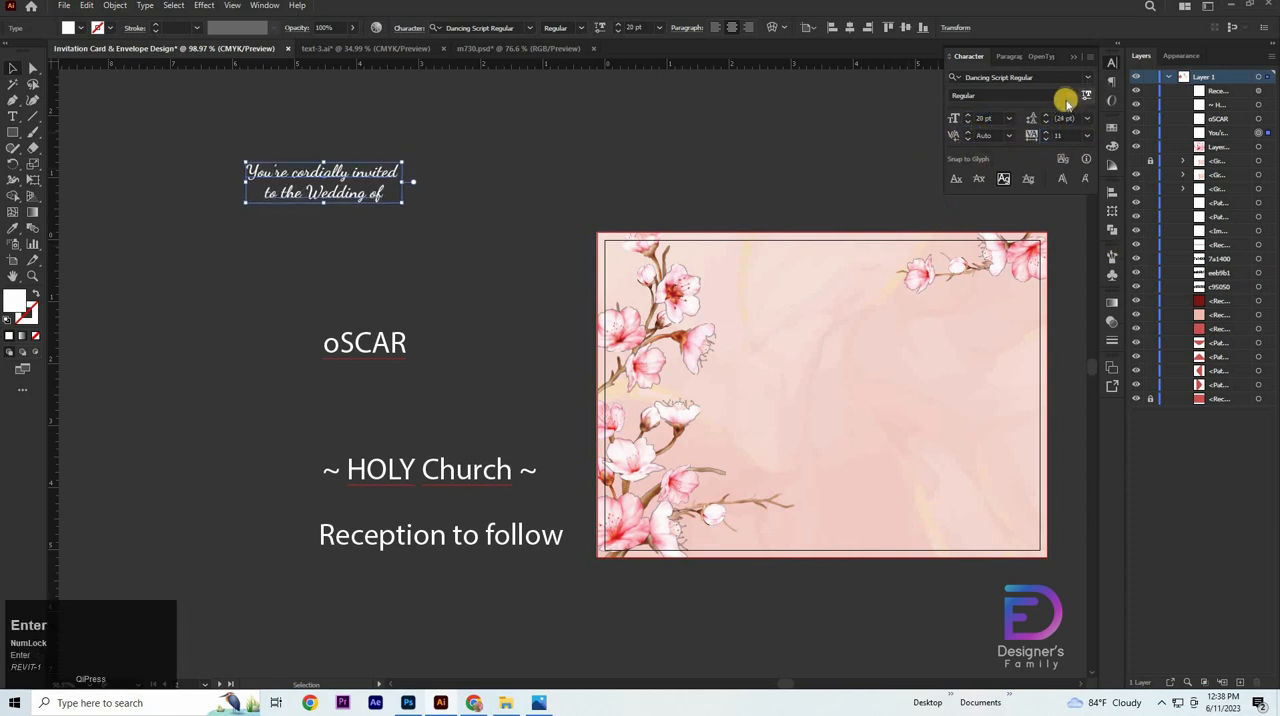
# Color the invitation line with the dark red of the 7a1400 swatch
pyautogui.click(498, 160)
pyautogui.click(340, 190)
pyautogui.moveTo(487, 168); pyautogui.dragTo(390, 232)
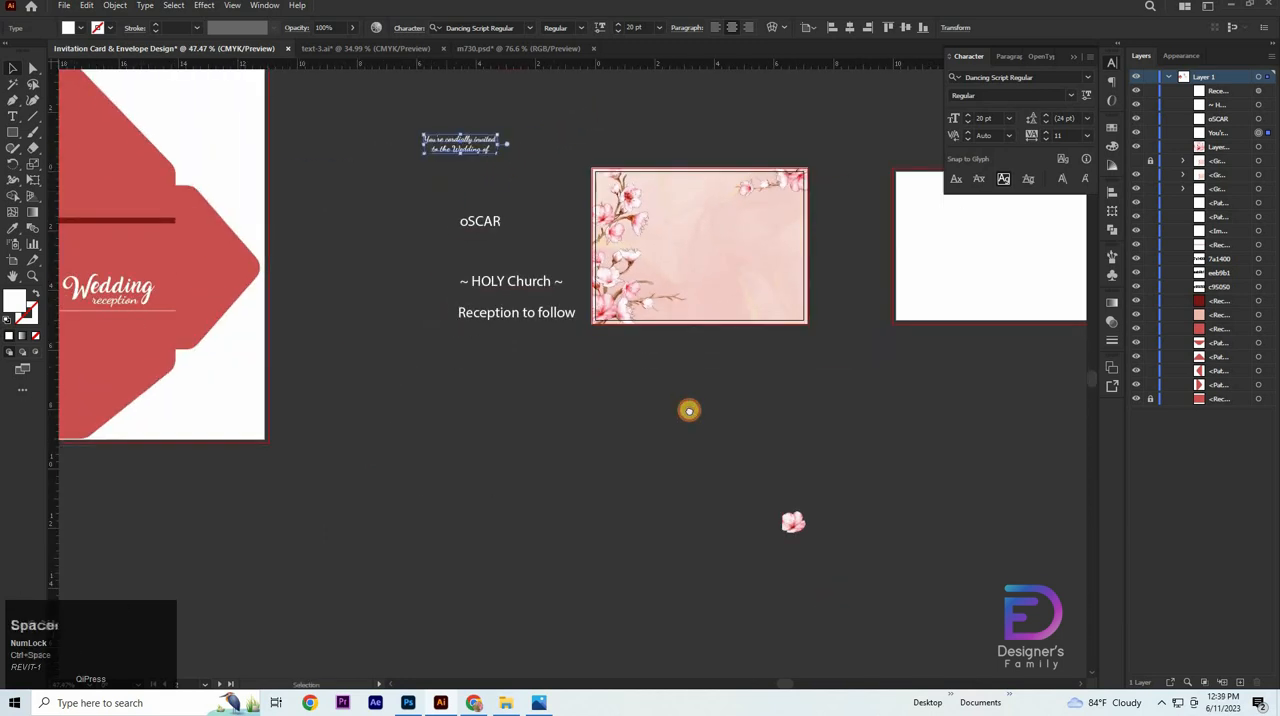
pyautogui.moveTo(689, 411); pyautogui.dragTo(925, 646)
pyautogui.click(755, 296)
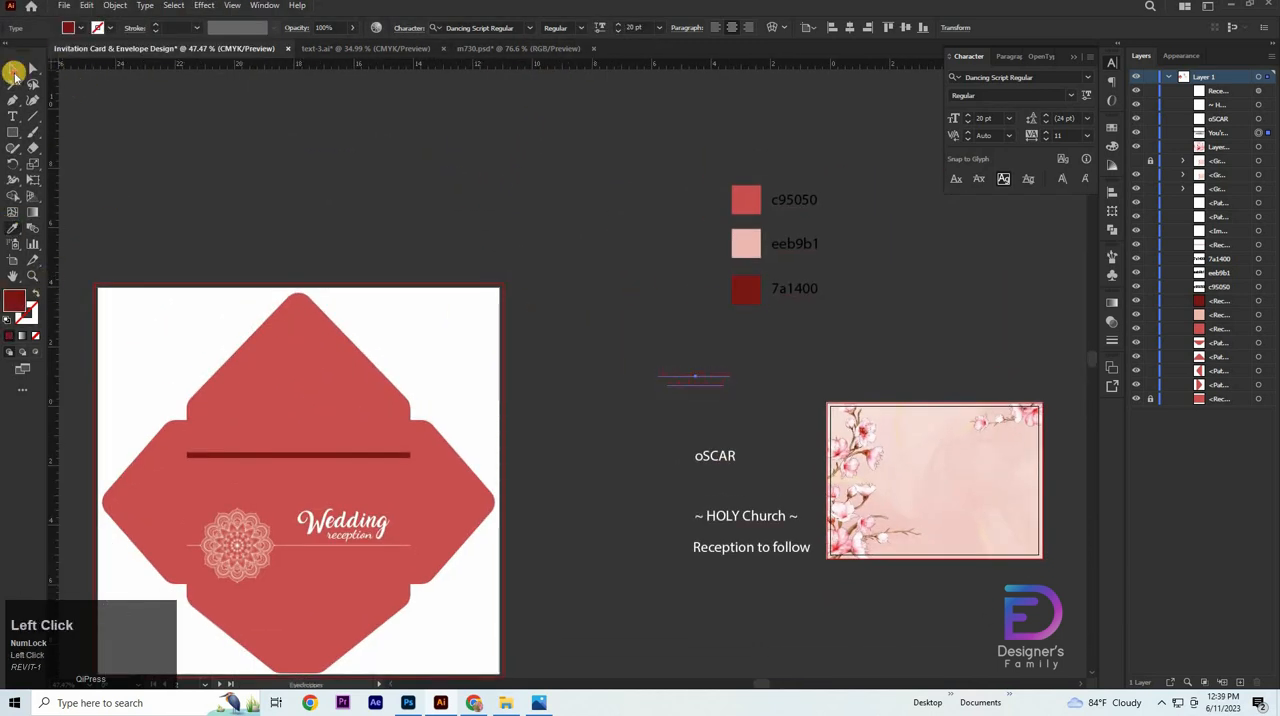
# Place the invitation line in the upper middle of the pink card and move the 7a1400 color square just above the card
pyautogui.moveTo(655, 370); pyautogui.dragTo(700, 370)
pyautogui.moveTo(779, 256); pyautogui.dragTo(1006, 348)
pyautogui.moveTo(657, 354); pyautogui.dragTo(143, 191)
pyautogui.moveTo(218, 232); pyautogui.dragTo(558, 341)
pyautogui.moveTo(570, 434); pyautogui.dragTo(783, 510)
pyautogui.moveTo(360, 346); pyautogui.dragTo(475, 392)
pyautogui.moveTo(720, 375); pyautogui.dragTo(594, 420)
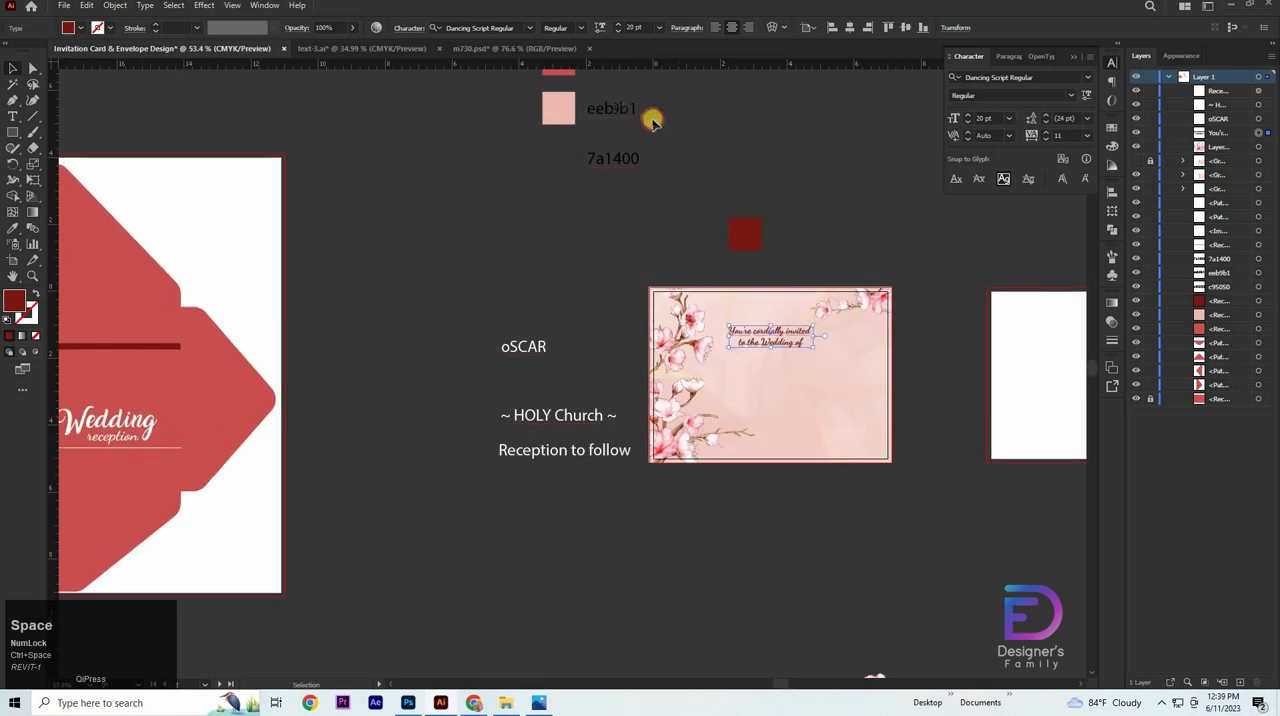
# Copy the bride's name, ampersand and groom's name texts from text-3.ai into the invitation document beside the card
pyautogui.click(652, 121)
pyautogui.click(397, 50)
pyautogui.click(437, 539)
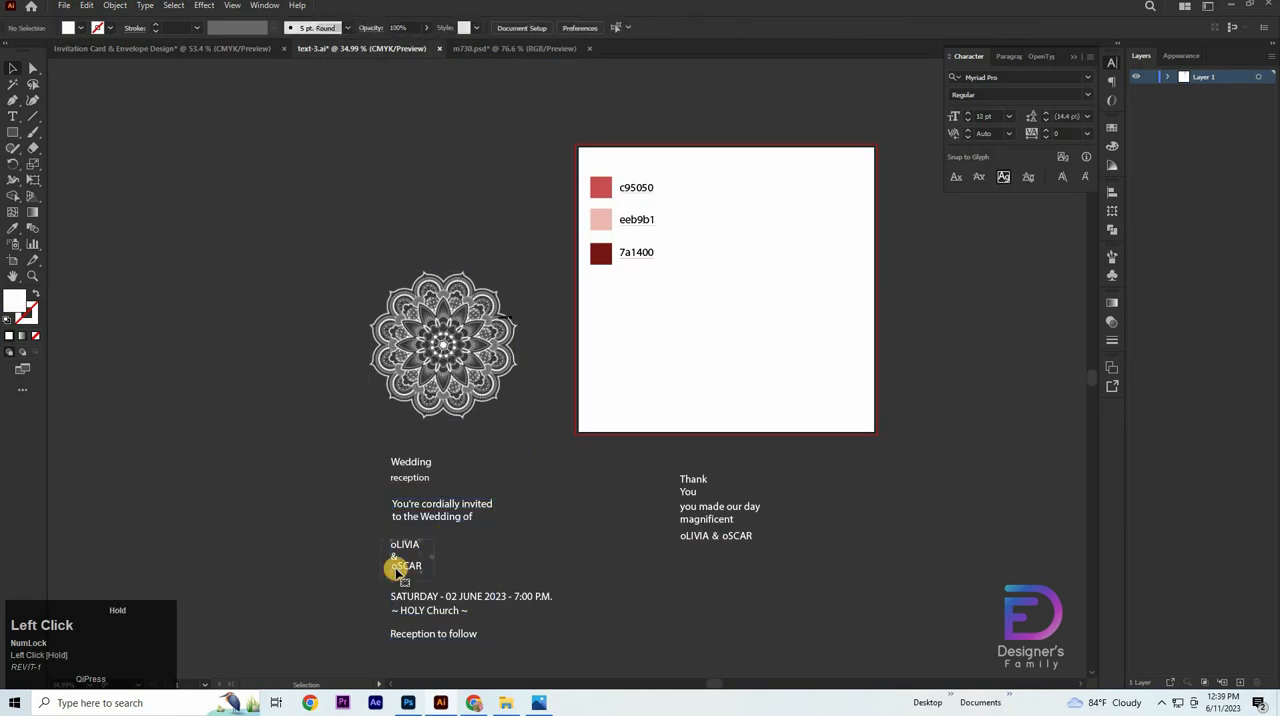
pyautogui.moveTo(398, 570); pyautogui.dragTo(512, 360)
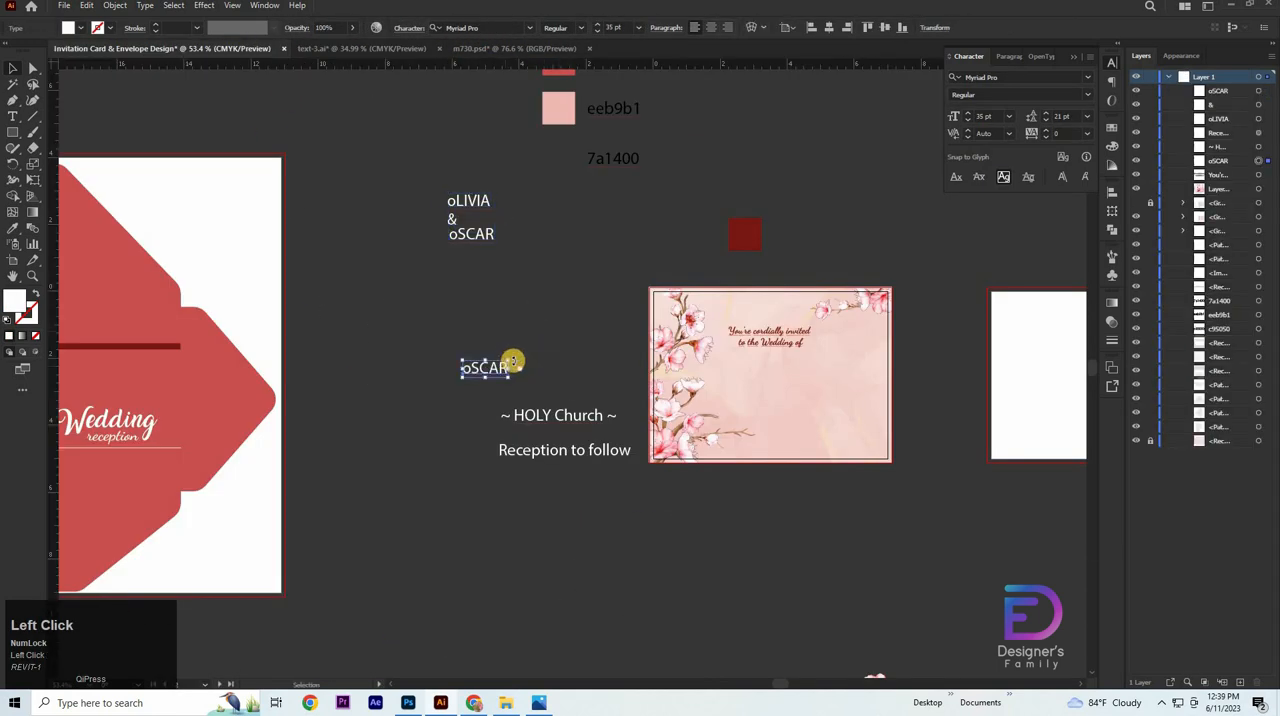
# Delete the earlier copy of the groom's name above the "~ HOLY Church ~" text, keeping the newly pasted three lines stacked
pyautogui.hotkey('ctrl', 'z')
pyautogui.moveTo(477, 237); pyautogui.dragTo(523, 331)
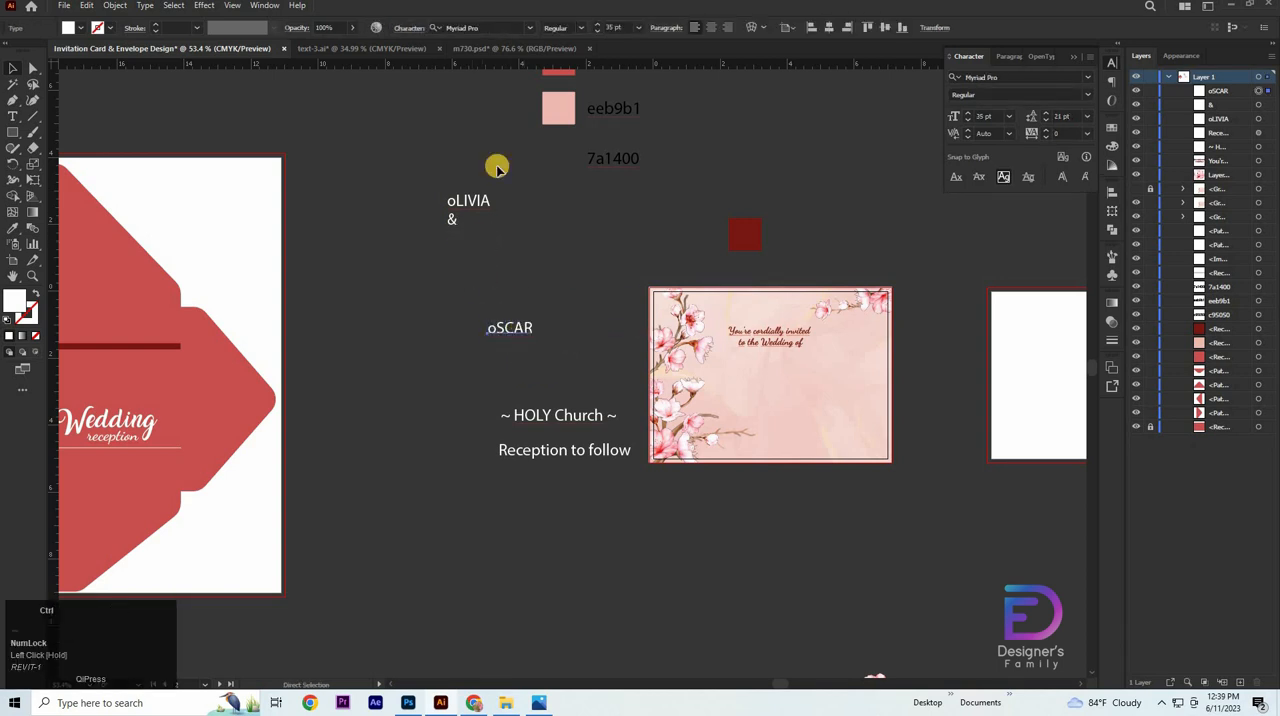
pyautogui.hotkey('ctrl', 'z')
pyautogui.moveTo(499, 172); pyautogui.dragTo(453, 245)
pyautogui.moveTo(472, 235); pyautogui.dragTo(532, 339)
pyautogui.click(588, 387)
pyautogui.moveTo(575, 395); pyautogui.dragTo(660, 395)
pyautogui.moveTo(544, 296); pyautogui.dragTo(541, 372)
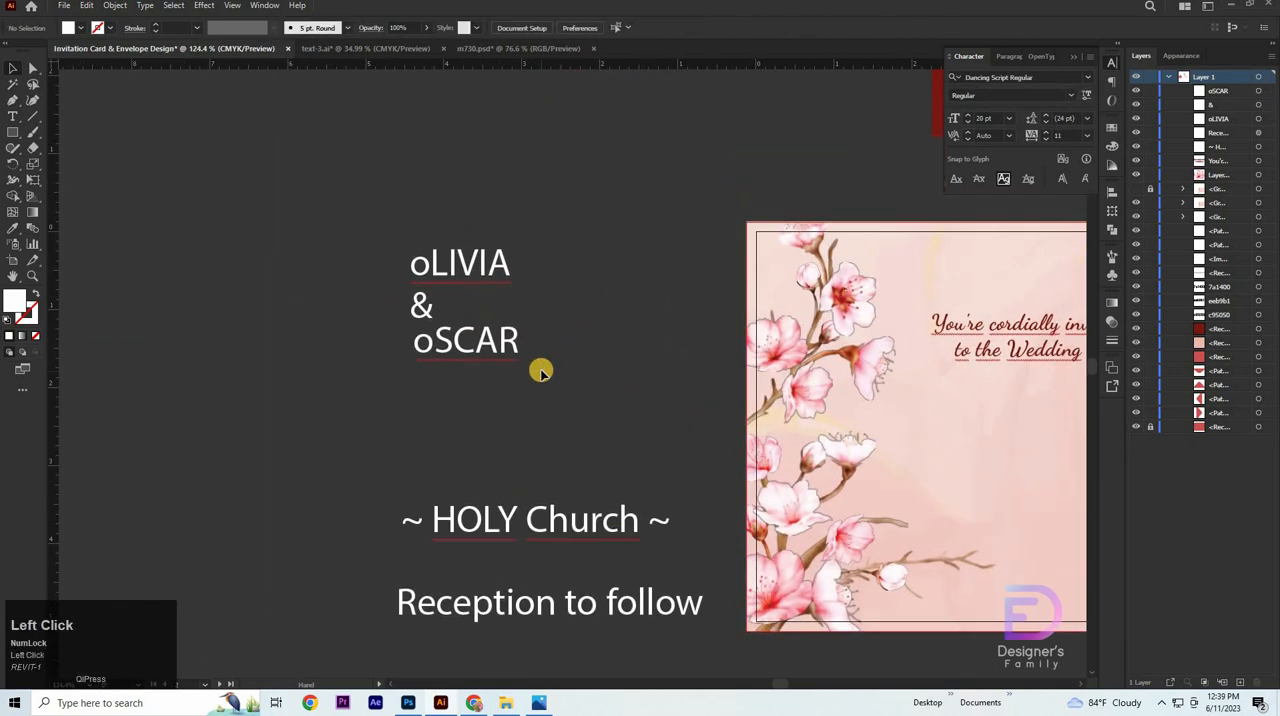
# Set the bride's name in the Cinzel font at 22 pt
pyautogui.click(479, 270)
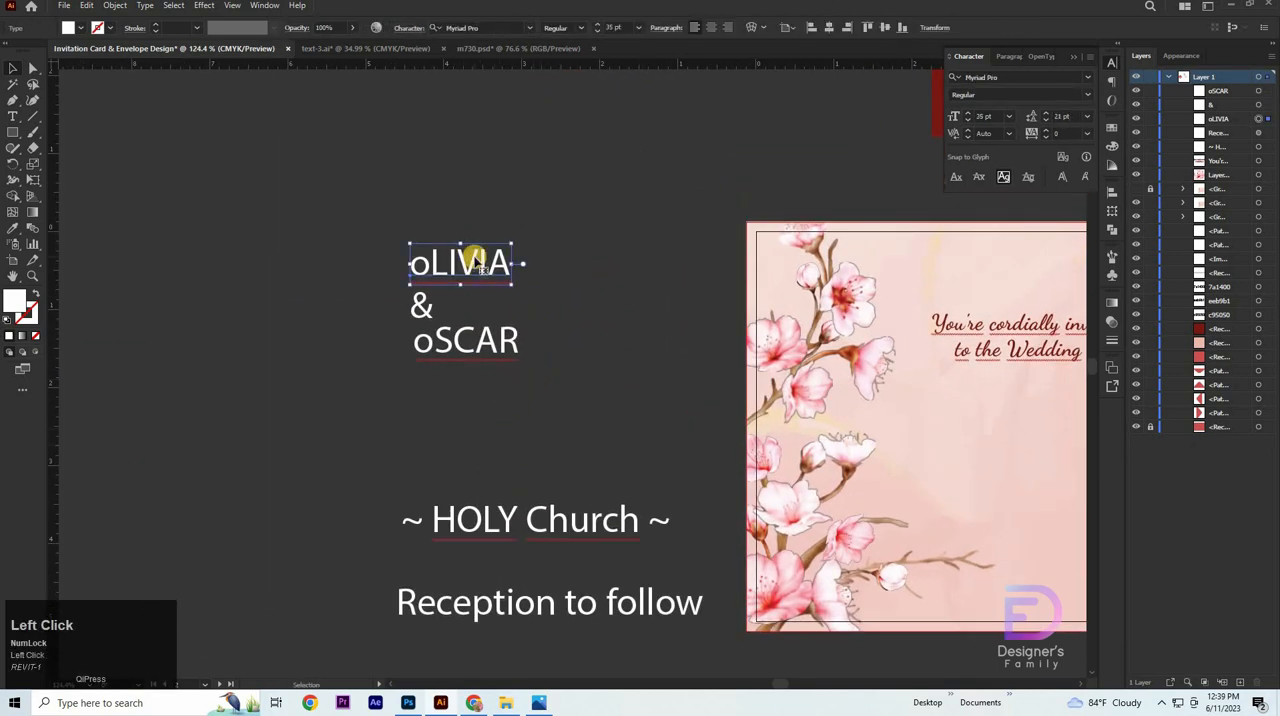
pyautogui.click(1087, 77)
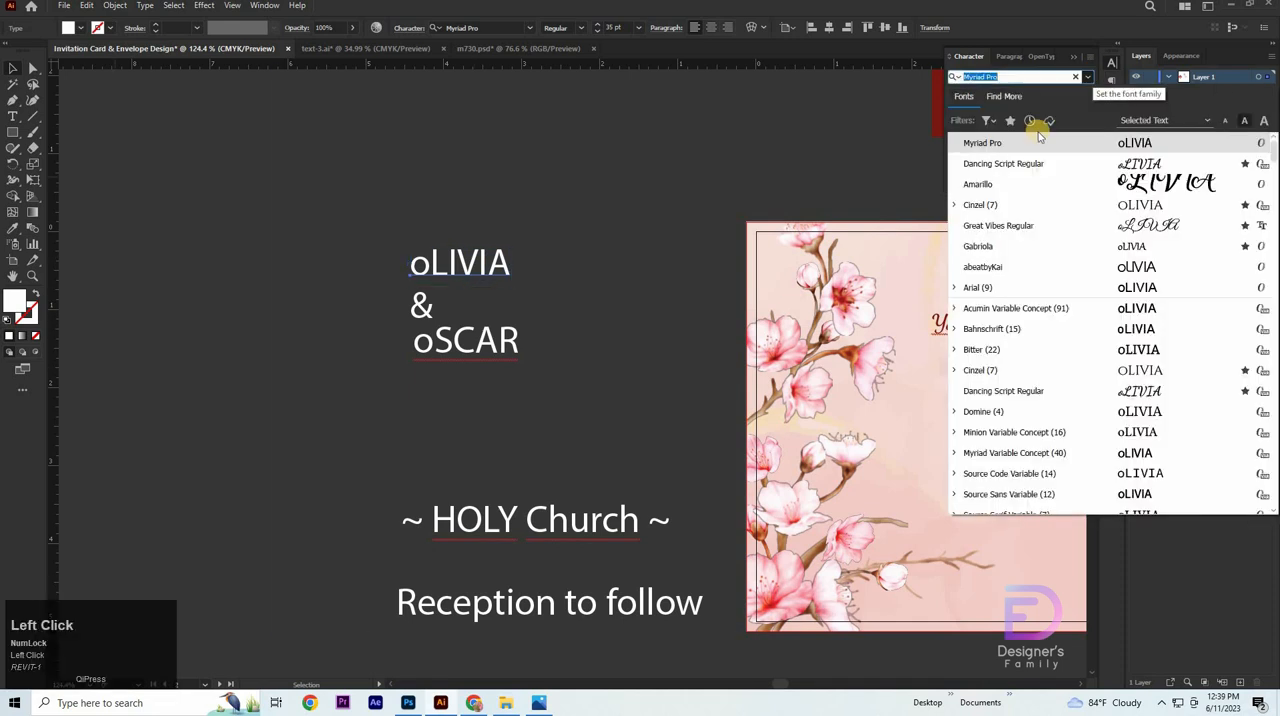
pyautogui.click(1015, 210)
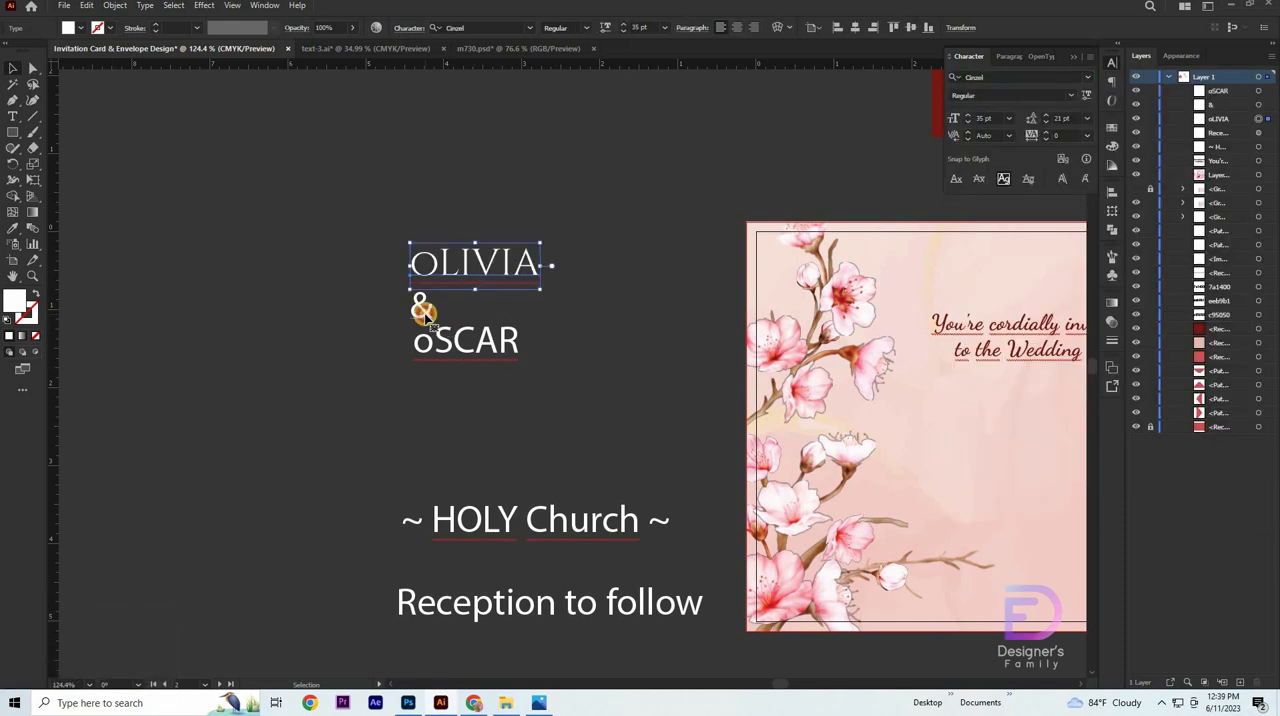
pyautogui.click(424, 314)
pyautogui.click(524, 269)
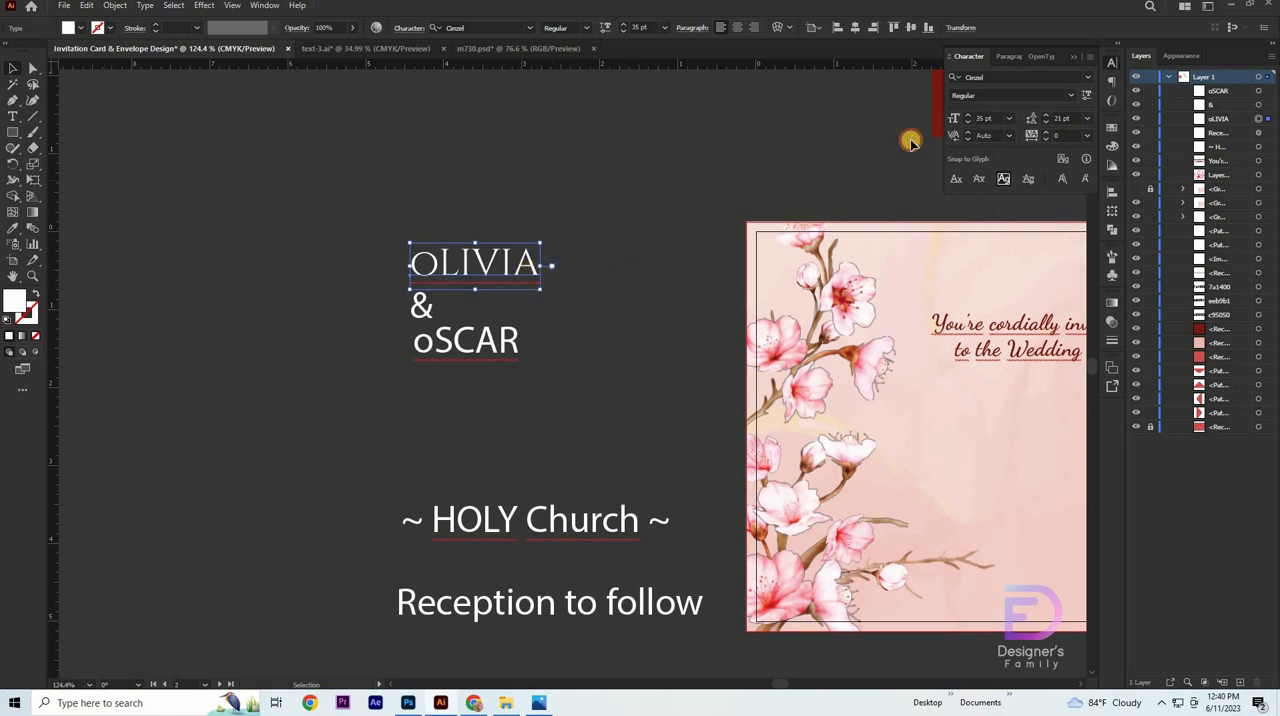
pyautogui.moveTo(994, 119); pyautogui.dragTo(910, 142)
pyautogui.write('22')
pyautogui.press('Return')
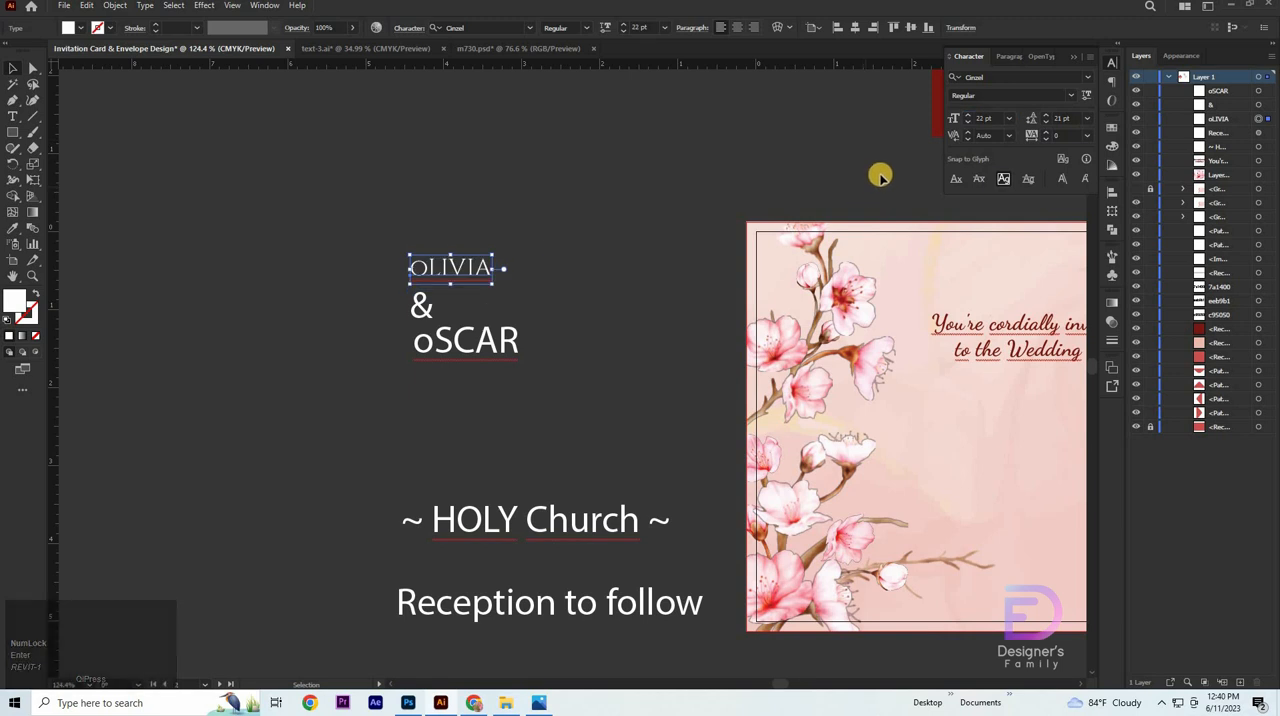
# Apply the bride's name text style to the groom's name and the ampersand with the Eyedropper
pyautogui.click(462, 343)
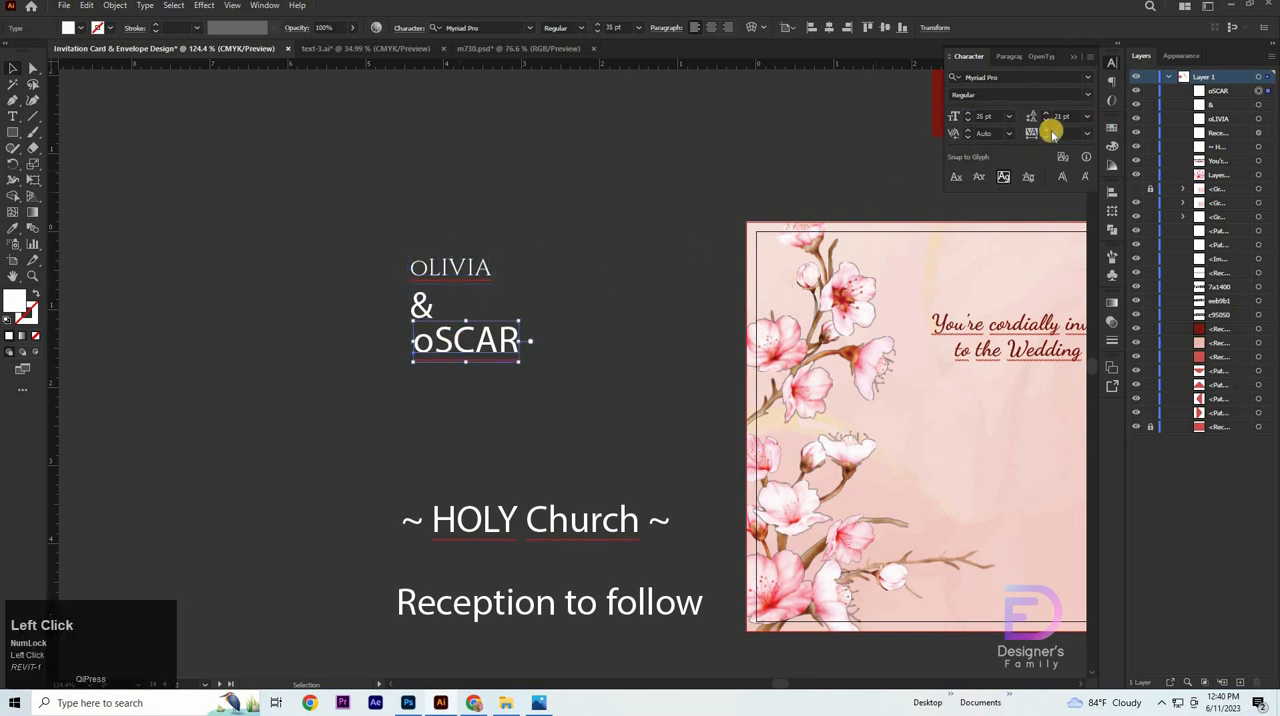
pyautogui.click(482, 267)
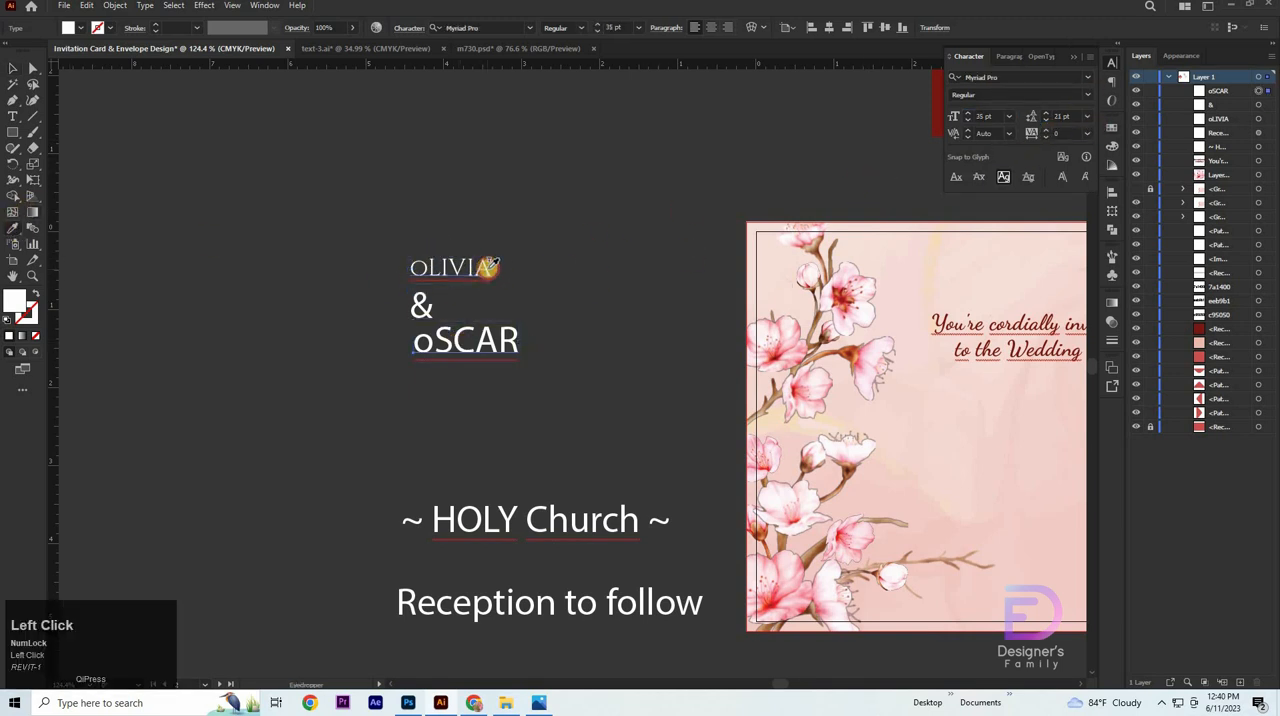
pyautogui.keyDown('ctrl'); pyautogui.click(436, 300); pyautogui.keyUp('ctrl')
pyautogui.click(466, 267)
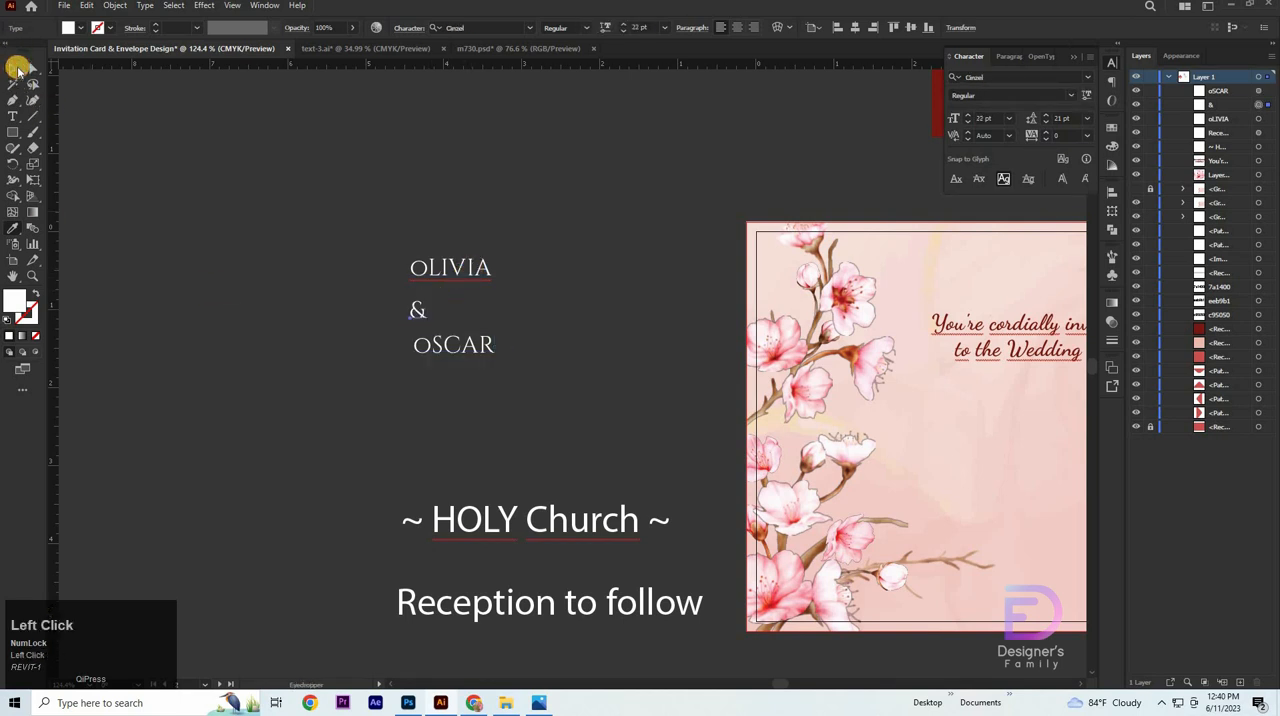
pyautogui.click(18, 70)
# Enlarge the first letter of the bride's name to 33 pt
pyautogui.moveTo(497, 343); pyautogui.dragTo(790, 305)
pyautogui.moveTo(415, 198); pyautogui.dragTo(566, 345)
pyautogui.click(461, 250)
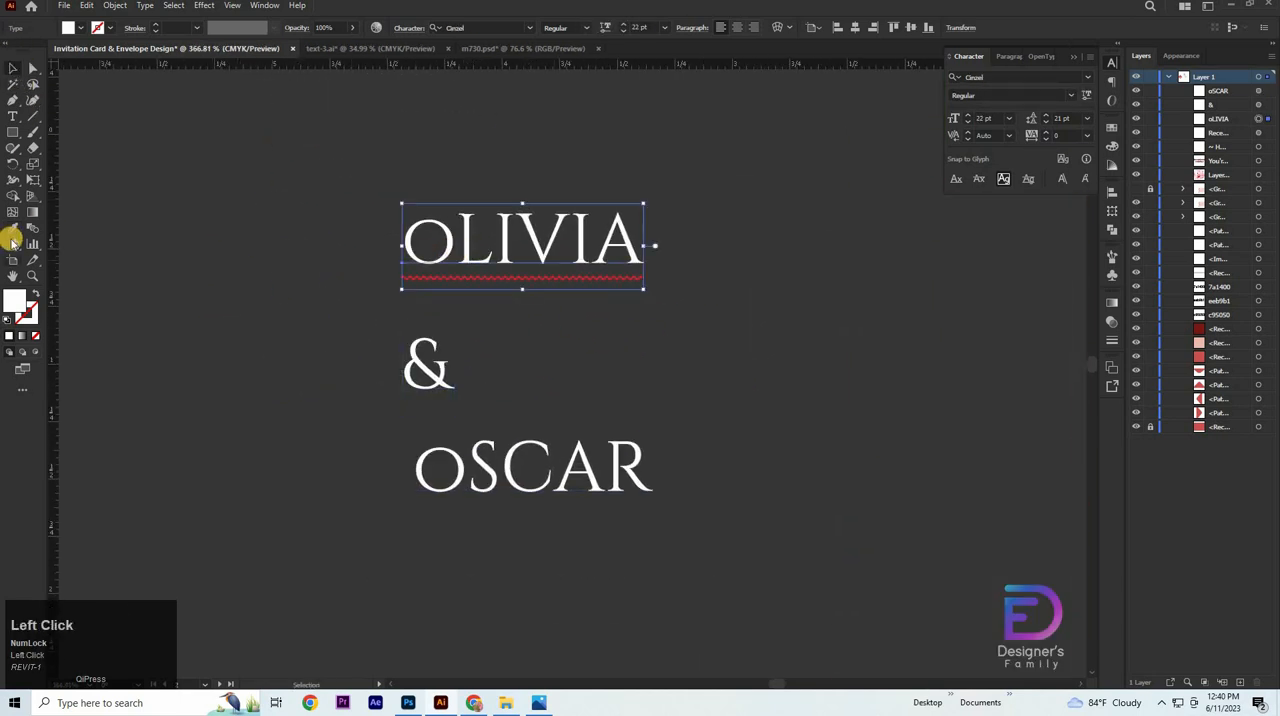
pyautogui.click(13, 116)
pyautogui.moveTo(455, 243); pyautogui.dragTo(361, 249)
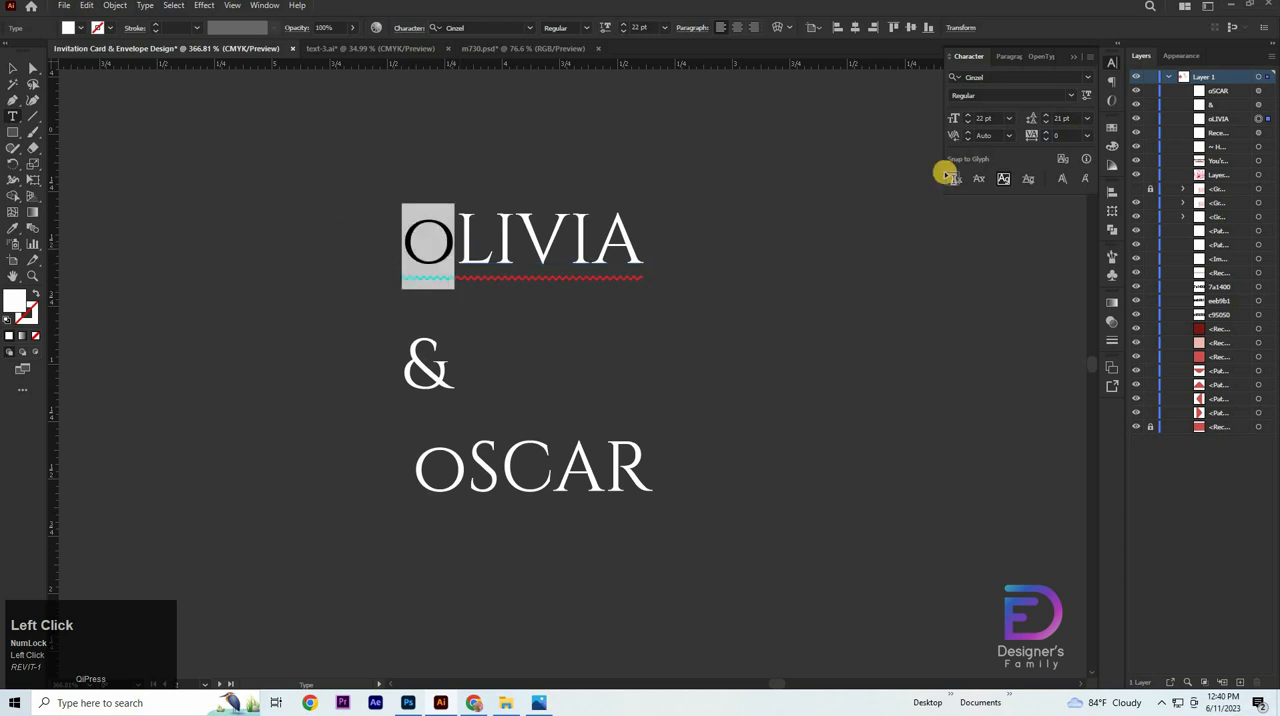
pyautogui.press('Up')
pyautogui.press('Up')
pyautogui.press('Up')
pyautogui.press('Up')
pyautogui.press('Up')
pyautogui.press('Up')
pyautogui.press('Up')
pyautogui.press('Up')
pyautogui.press('Up')
pyautogui.press('Up')
pyautogui.press('Up')
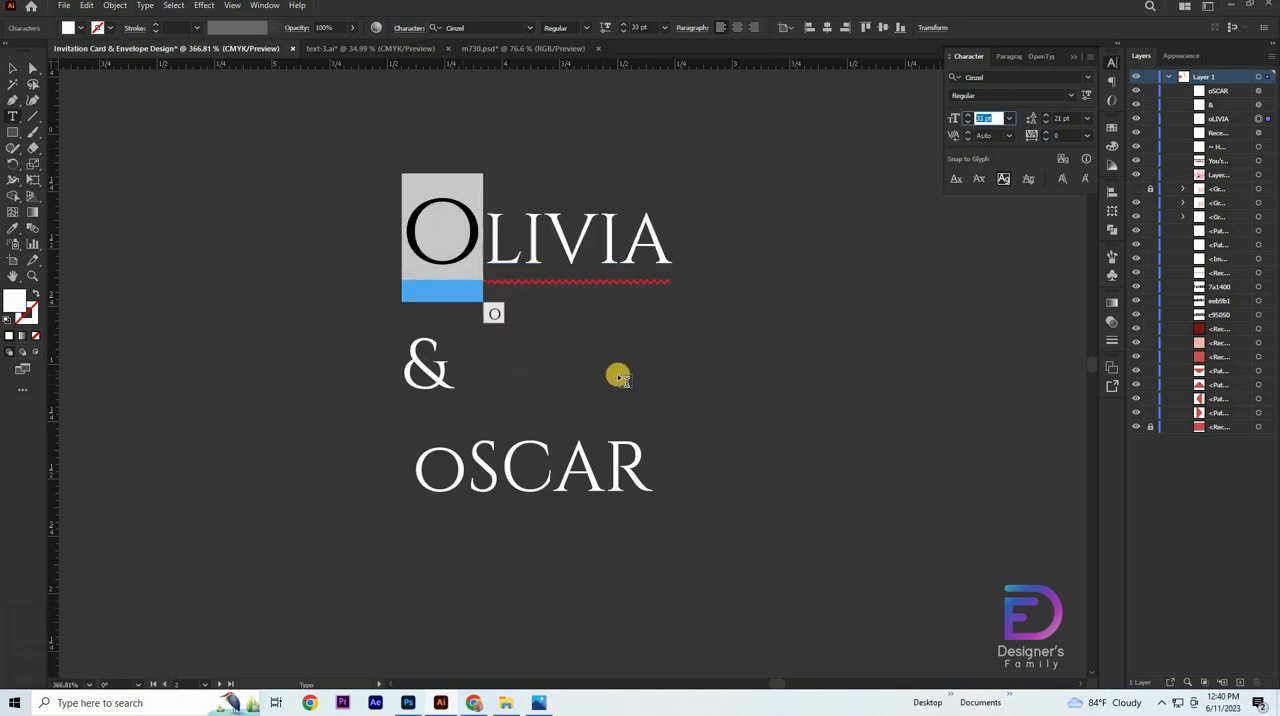
# Enlarge the first letter of the groom's name to 33 pt
pyautogui.moveTo(365, 489); pyautogui.dragTo(462, 482)
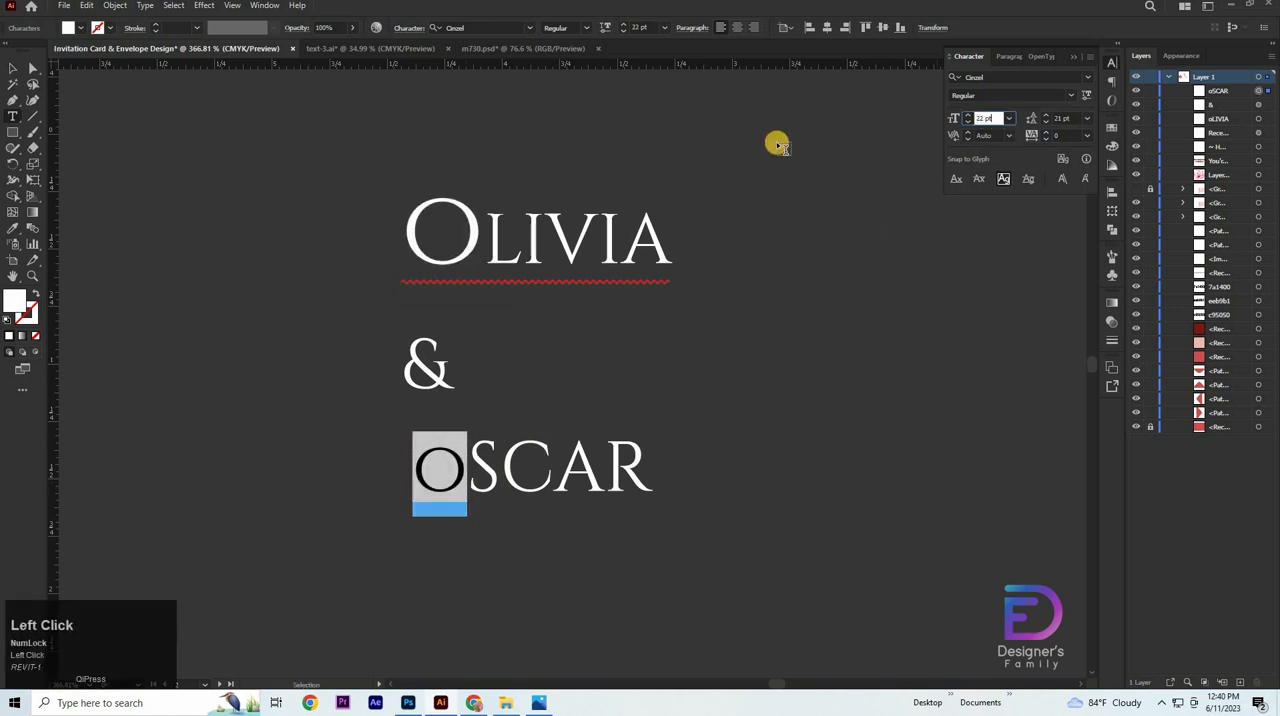
pyautogui.write('33')
pyautogui.press('Return')
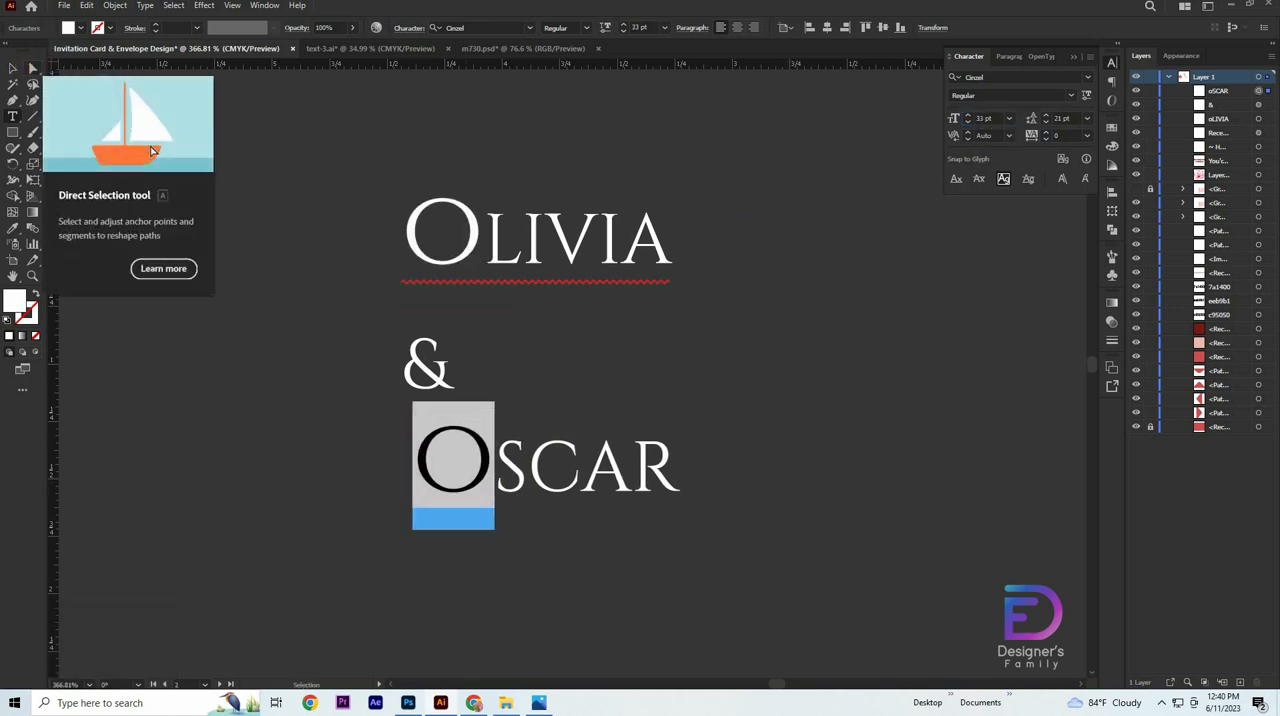
pyautogui.click(13, 68)
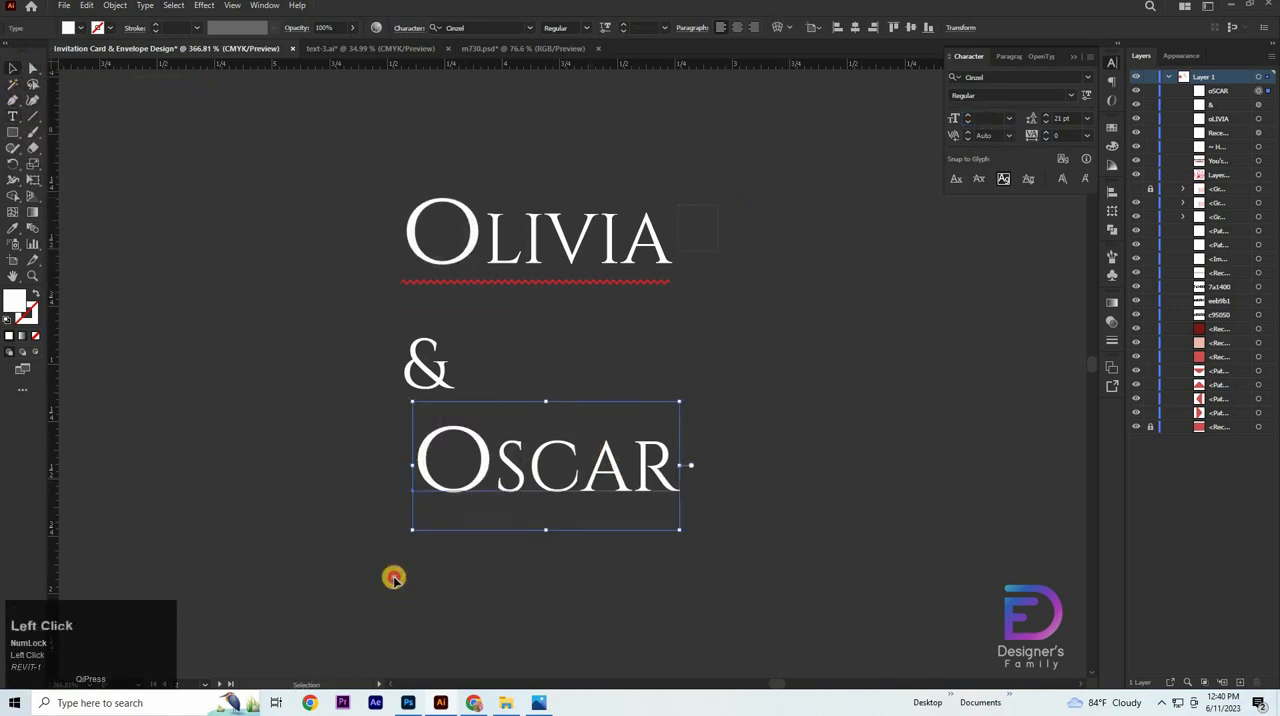
# Center-align the paragraphs of the bride's name, ampersand and groom's name together
pyautogui.moveTo(718, 205); pyautogui.dragTo(394, 579)
pyautogui.click(734, 28)
pyautogui.click(706, 311)
# Nudge the groom's name up until it sits close below the ampersand
pyautogui.click(473, 459)
pyautogui.press('Up')
pyautogui.press('Up')
pyautogui.press('Up')
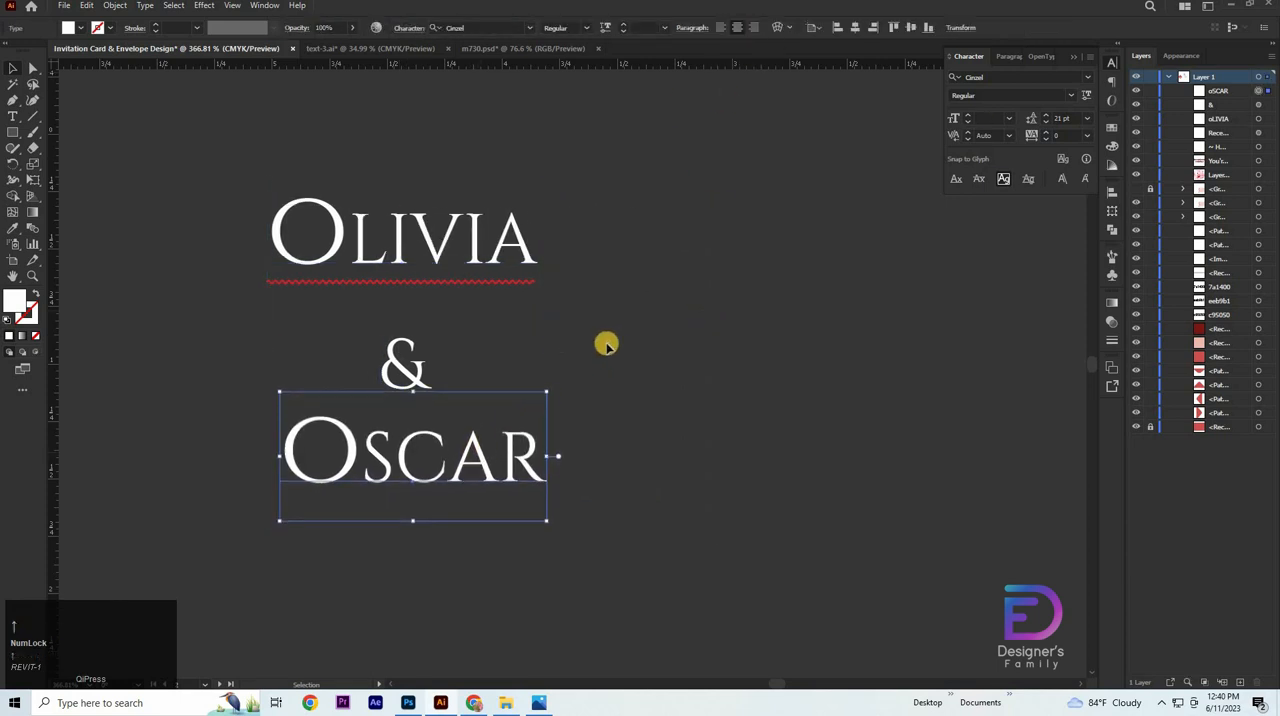
pyautogui.press('Up')
pyautogui.press('Up')
pyautogui.press('Up')
pyautogui.press('Up')
pyautogui.press('Up')
# Nudge the bride's name down until it sits close above the ampersand
pyautogui.click(506, 236)
pyautogui.press('Down')
pyautogui.press('Down')
pyautogui.press('Down')
pyautogui.press('Down')
pyautogui.press('Down')
pyautogui.press('Down')
pyautogui.press('Down')
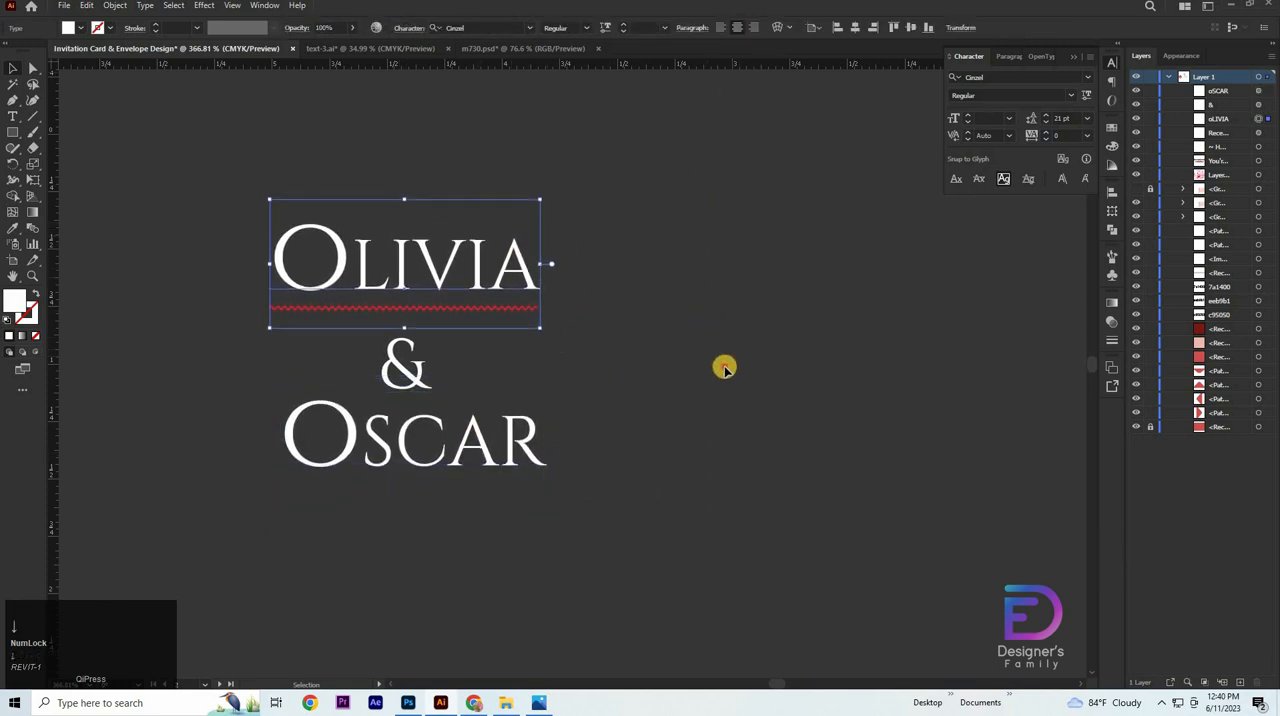
pyautogui.press('Down')
pyautogui.click(621, 256)
pyautogui.click(513, 279)
pyautogui.press('Down')
pyautogui.press('Down')
pyautogui.press('Down')
pyautogui.press('Down')
pyautogui.press('Down')
pyautogui.press('Down')
pyautogui.press('Down')
pyautogui.press('Down')
# Fine-tune the groom's name under the ampersand by shifting it slightly left and up
pyautogui.moveTo(509, 430); pyautogui.dragTo(506, 430)
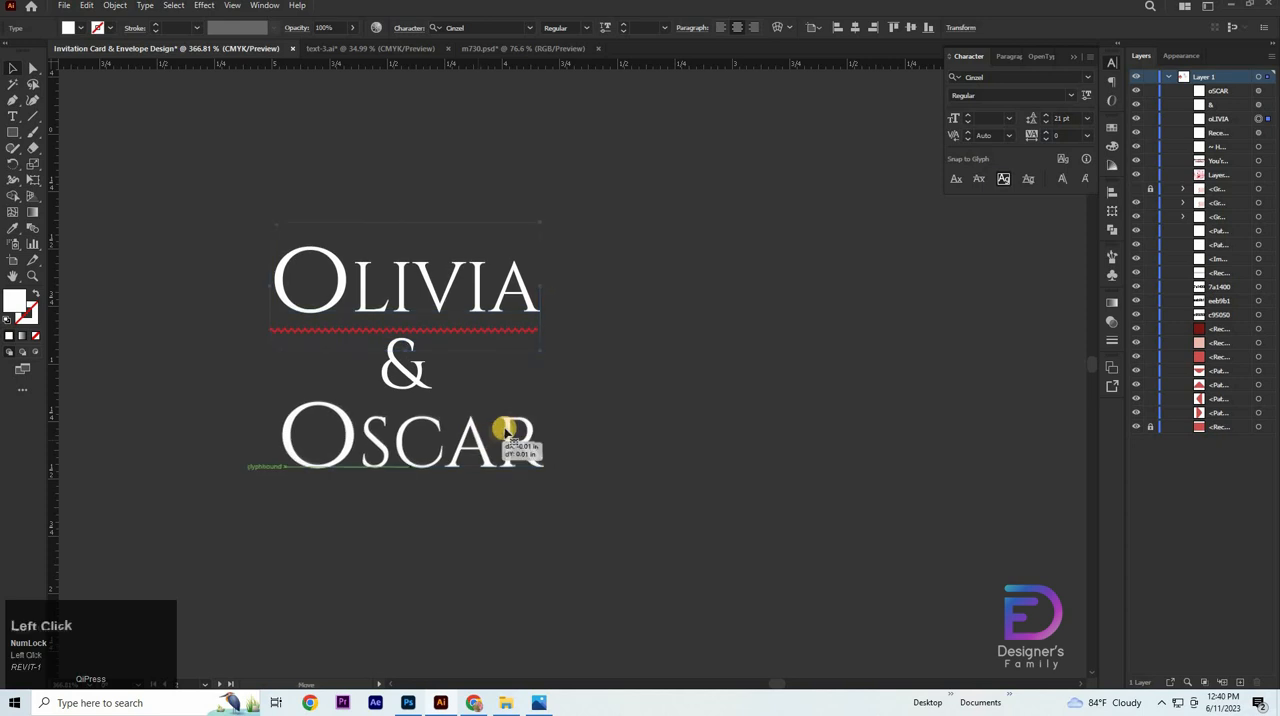
pyautogui.press('Up')
pyautogui.press('Up')
# Recolor the bride's name, ampersand and groom's name with the dark red of the square above the card
pyautogui.moveTo(634, 225); pyautogui.dragTo(398, 430)
pyautogui.click(825, 36)
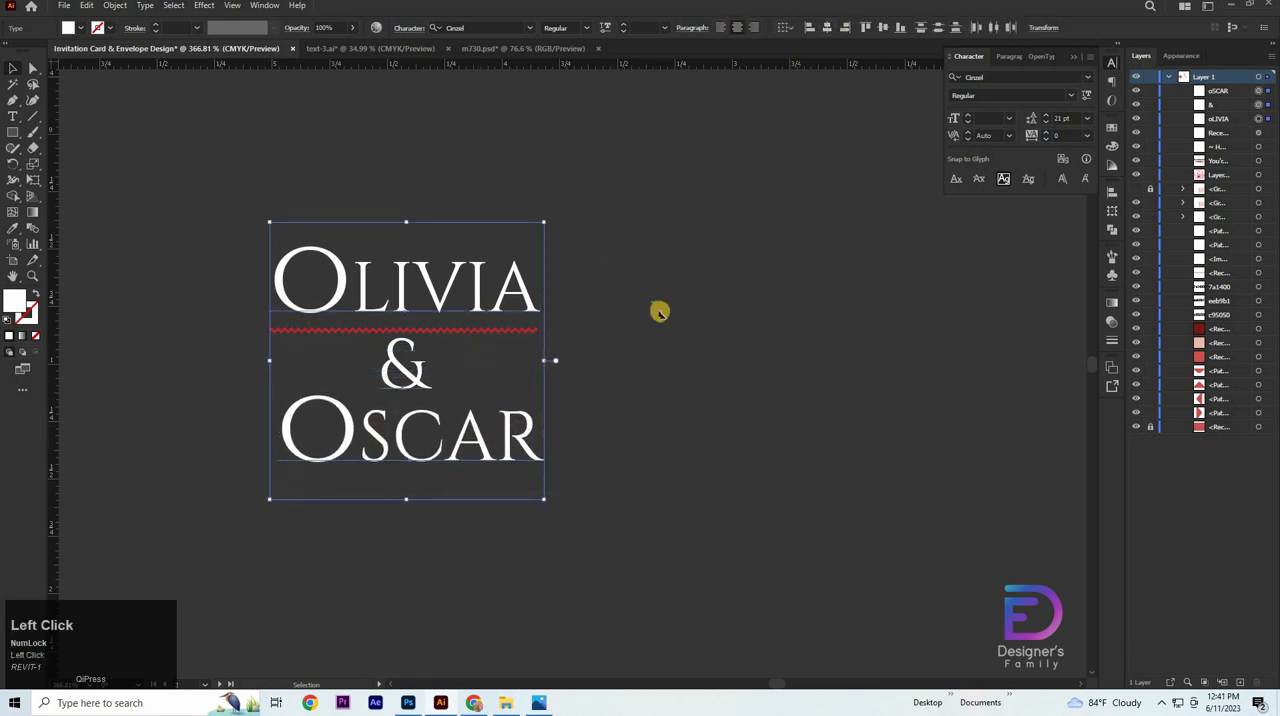
pyautogui.click(15, 229)
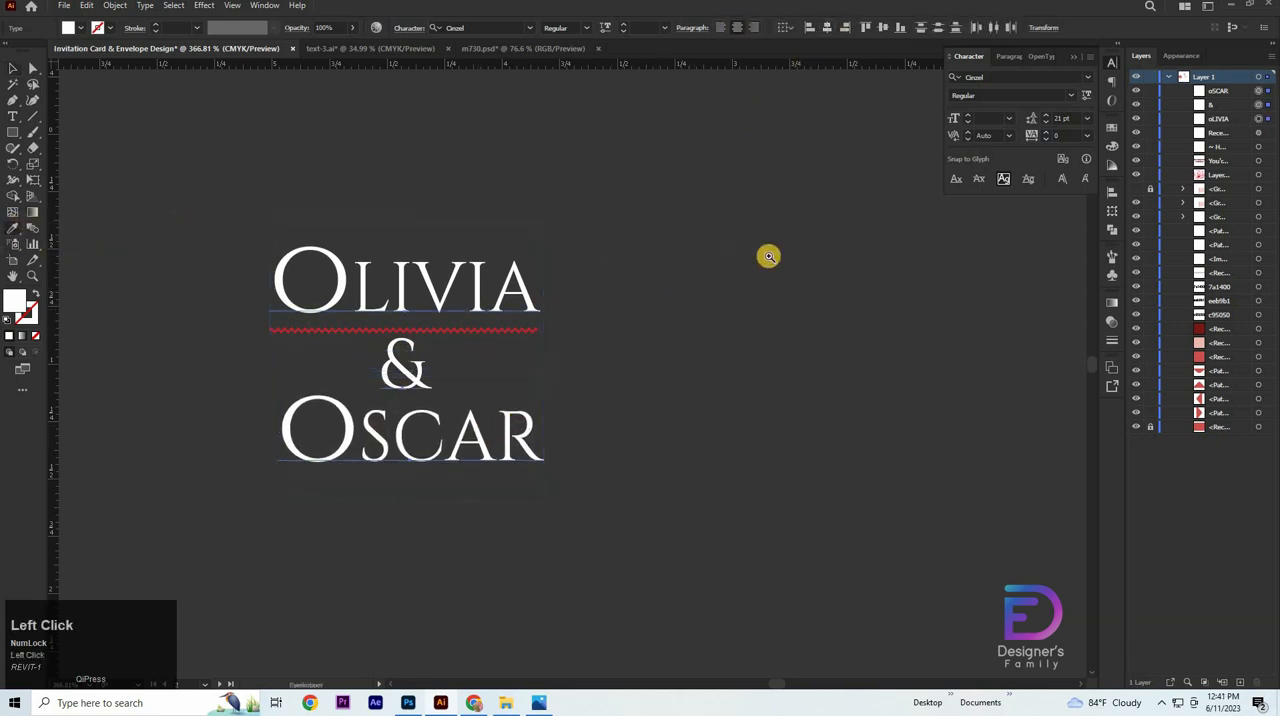
pyautogui.scroll(-7, 766, 258)
pyautogui.moveTo(809, 303); pyautogui.dragTo(457, 506)
pyautogui.click(785, 300)
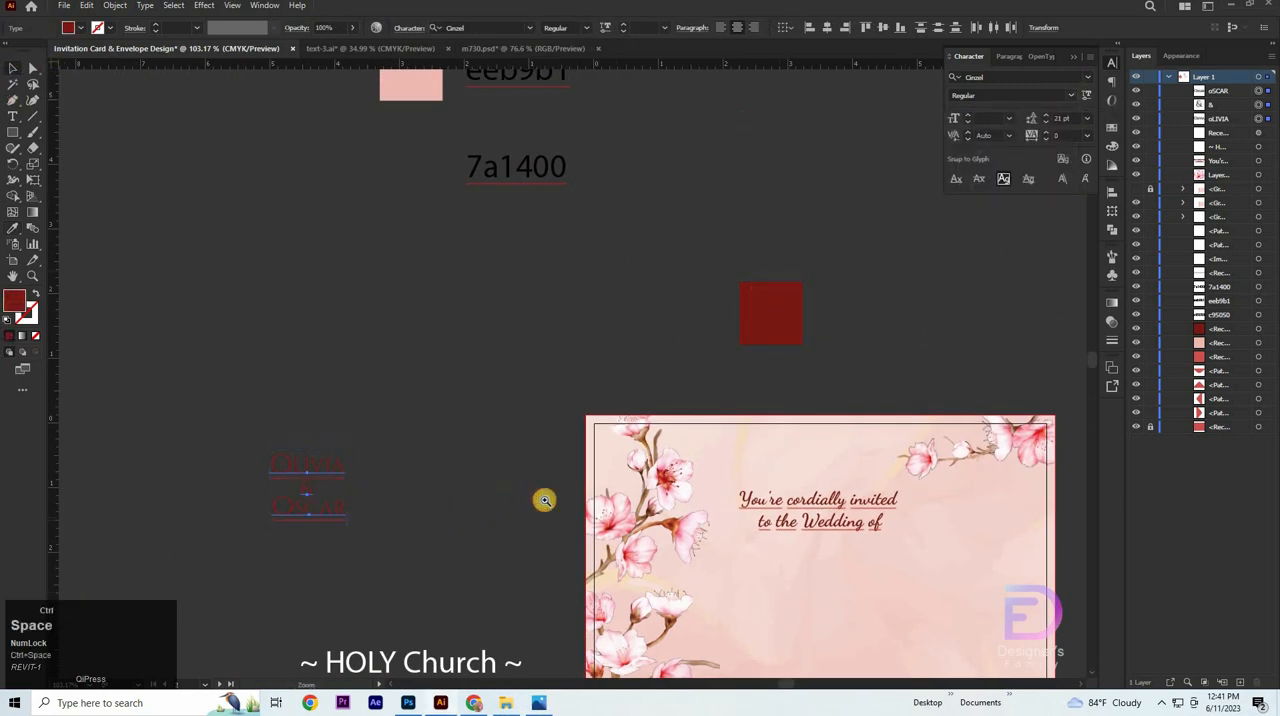
# Set the bride's name and the groom's name to the Medium weight of Cinzel
pyautogui.scroll(6, 455, 516)
pyautogui.moveTo(220, 465); pyautogui.dragTo(486, 375)
pyautogui.click(400, 300)
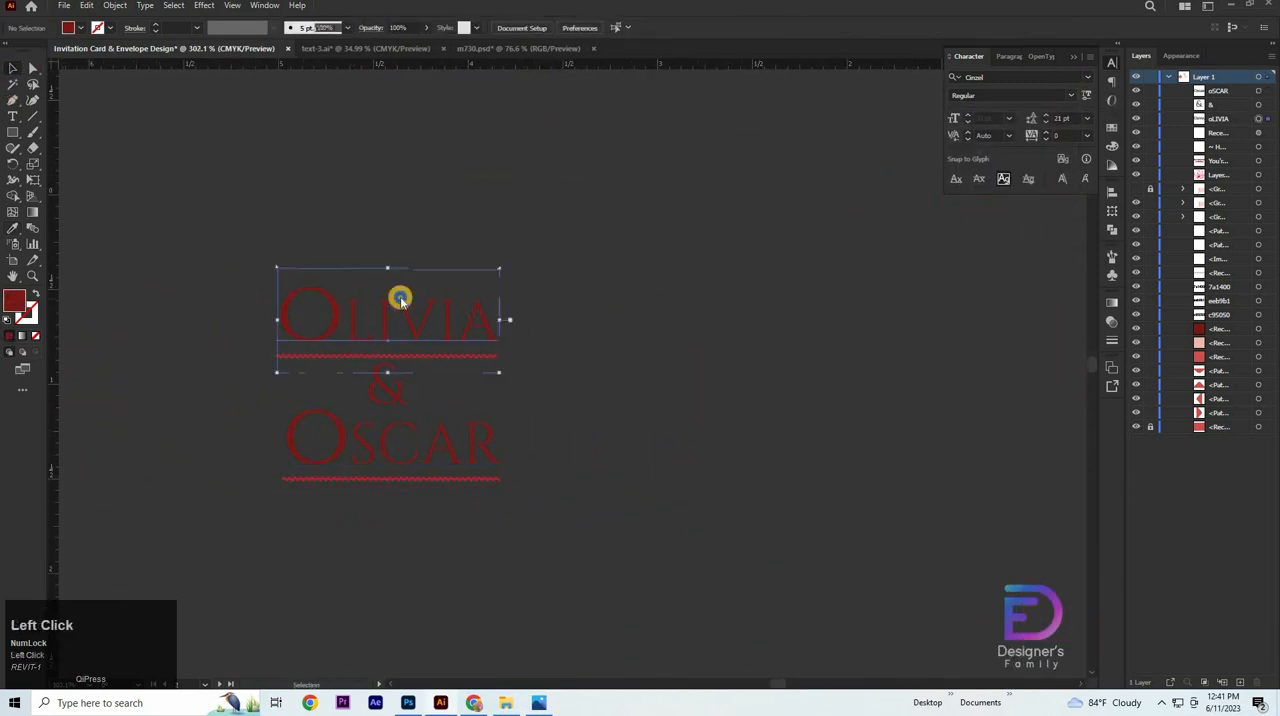
pyautogui.rightClick(393, 283)
pyautogui.click(755, 288)
pyautogui.click(484, 322)
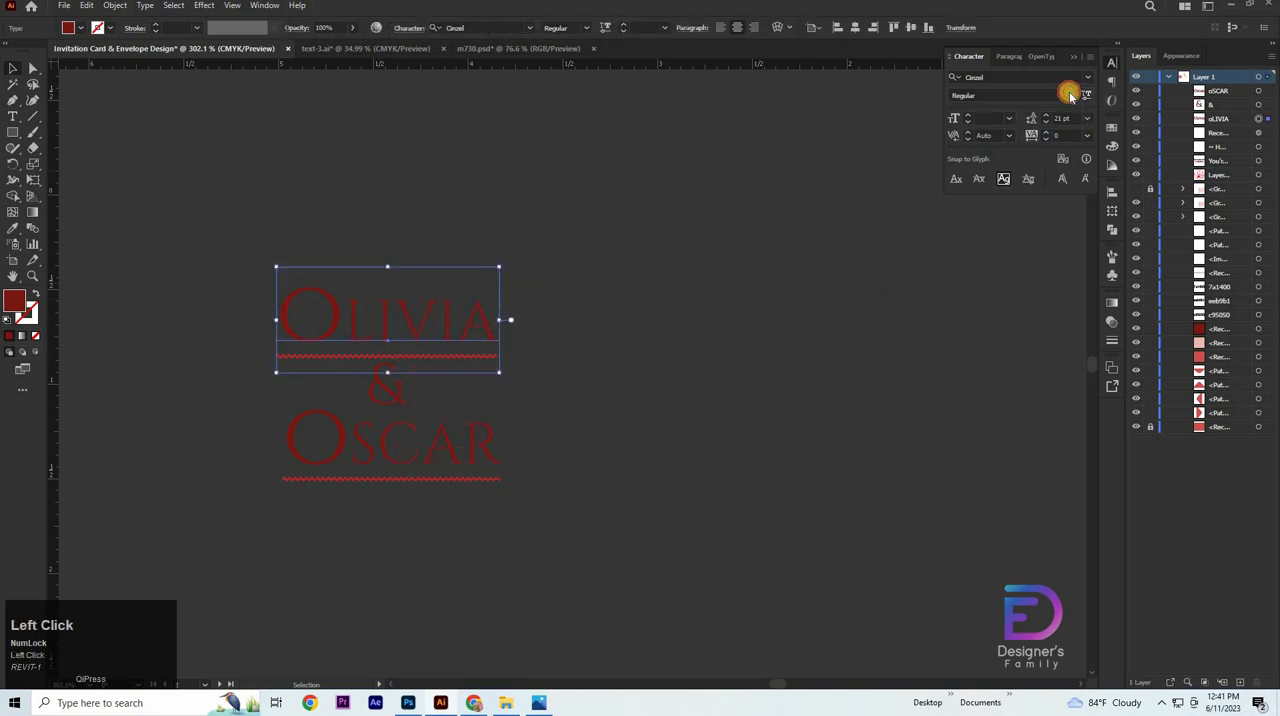
pyautogui.click(1070, 95)
pyautogui.click(423, 472)
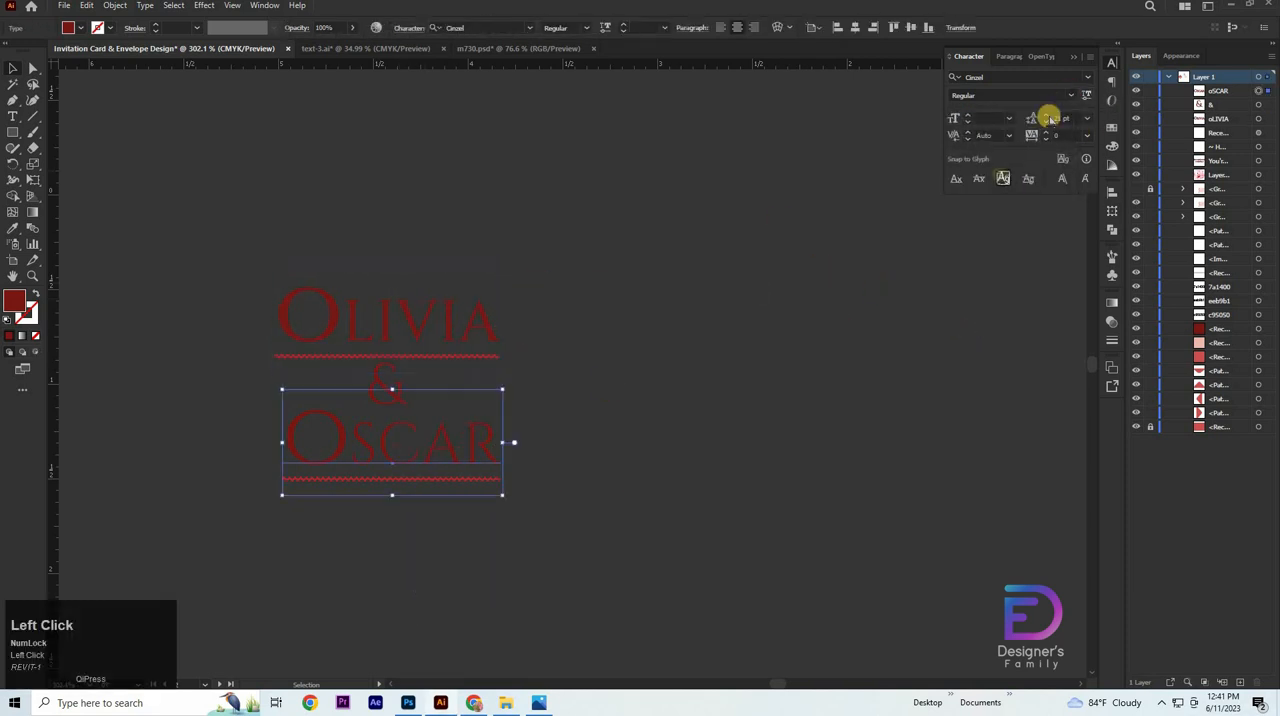
pyautogui.click(1080, 94)
pyautogui.click(1020, 152)
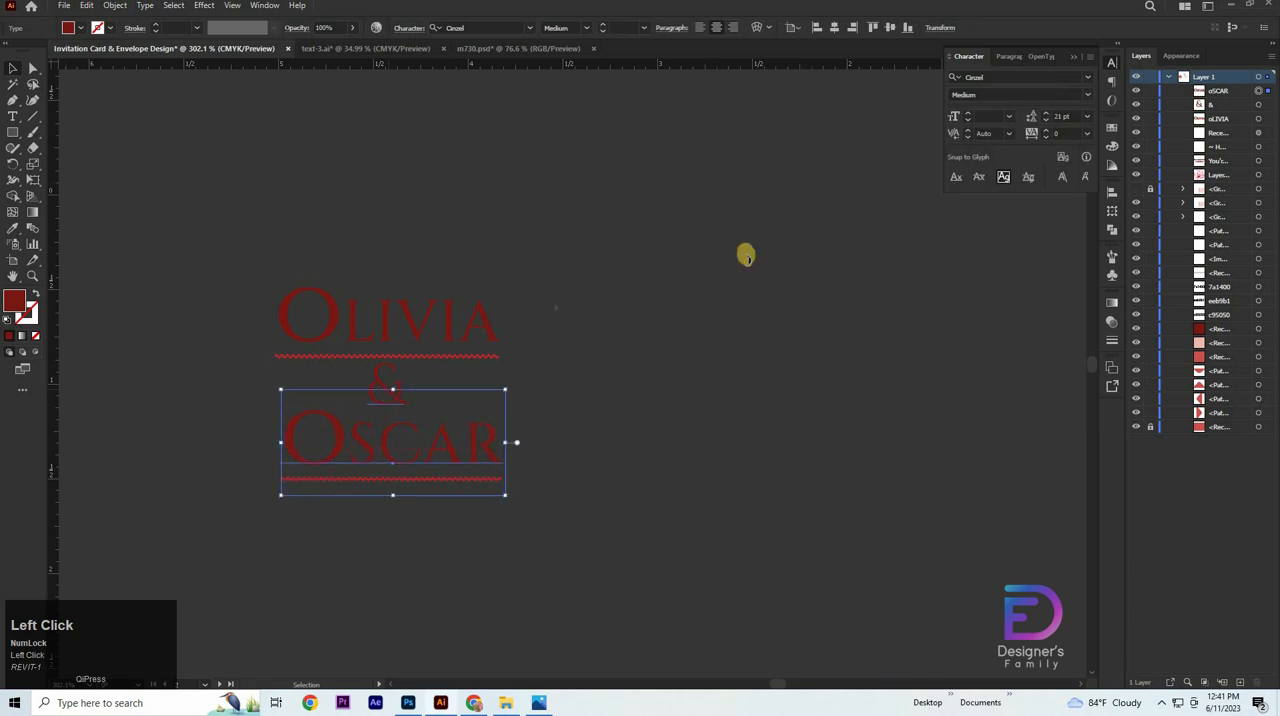
pyautogui.click(746, 256)
# Set the ampersand between the two names to the SemiBold weight of Cinzel
pyautogui.click(384, 386)
pyautogui.click(1074, 94)
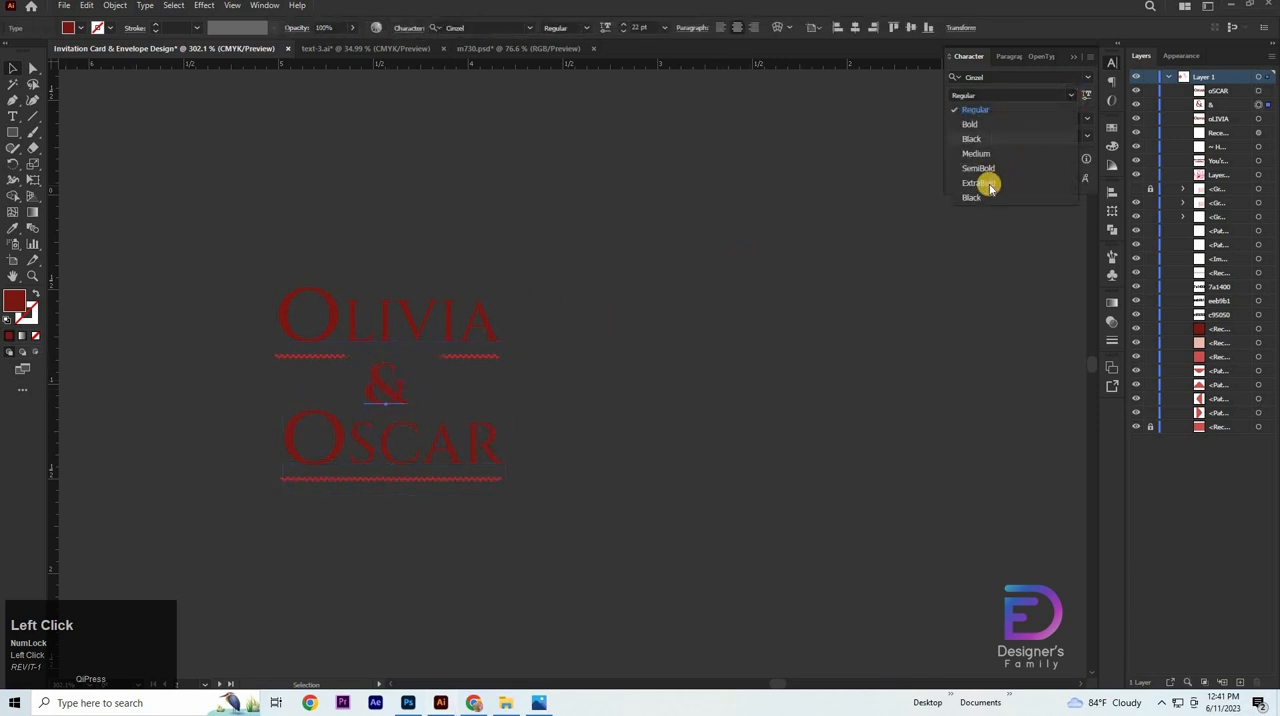
pyautogui.click(988, 180)
pyautogui.click(1090, 94)
pyautogui.click(1011, 168)
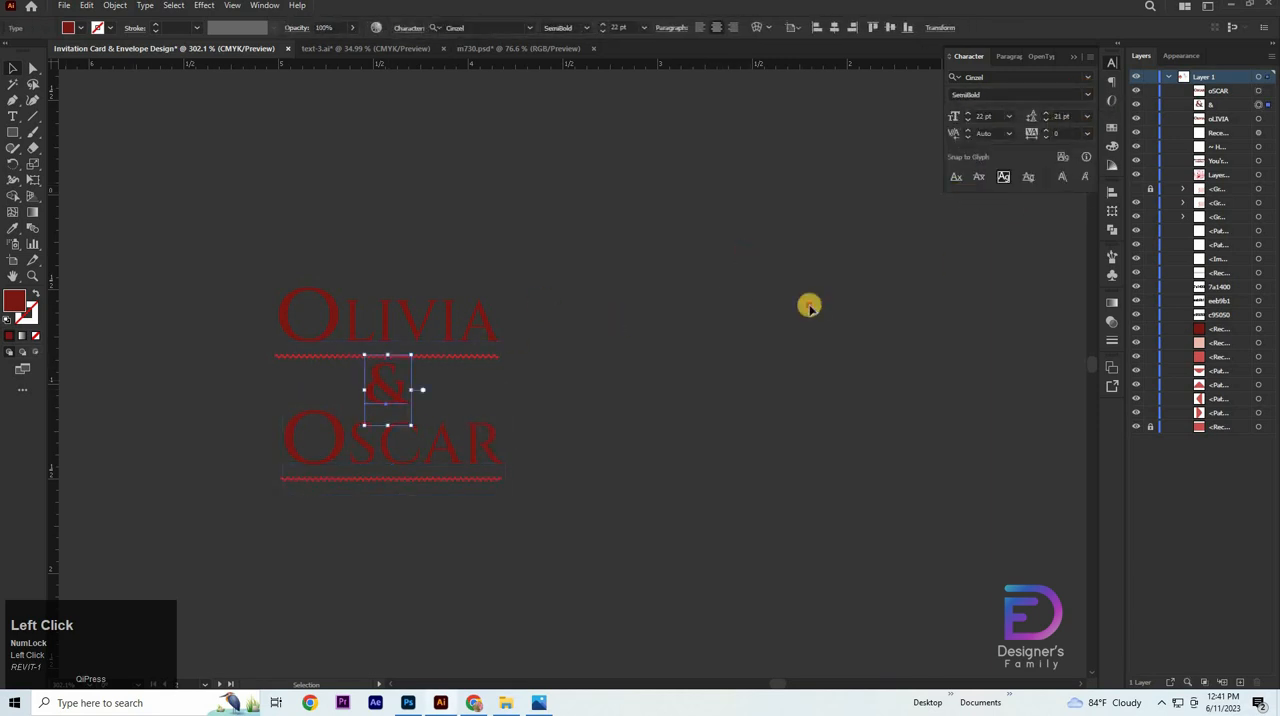
pyautogui.click(809, 306)
# Group the two names with the ampersand and place the group on the card beneath the invitation line
pyautogui.moveTo(557, 250); pyautogui.dragTo(340, 443)
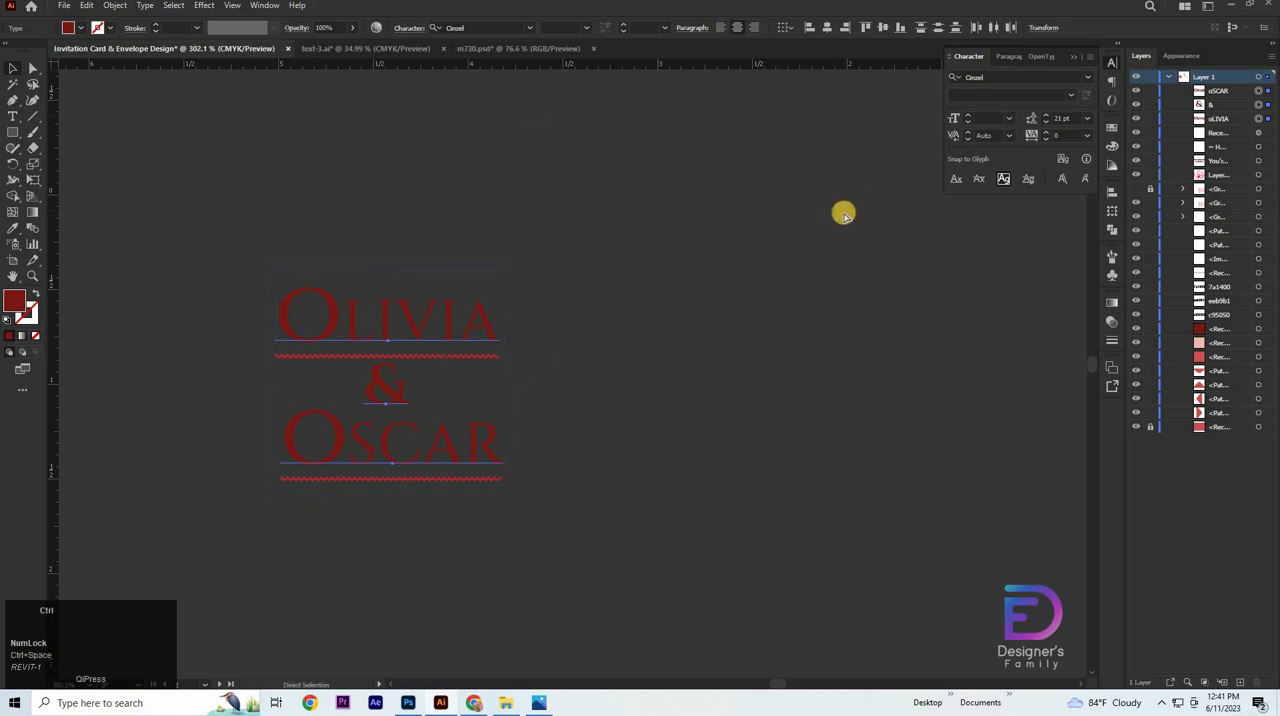
pyautogui.hotkey('ctrl', 'g')
pyautogui.moveTo(630, 325); pyautogui.dragTo(757, 407)
pyautogui.click(1046, 420)
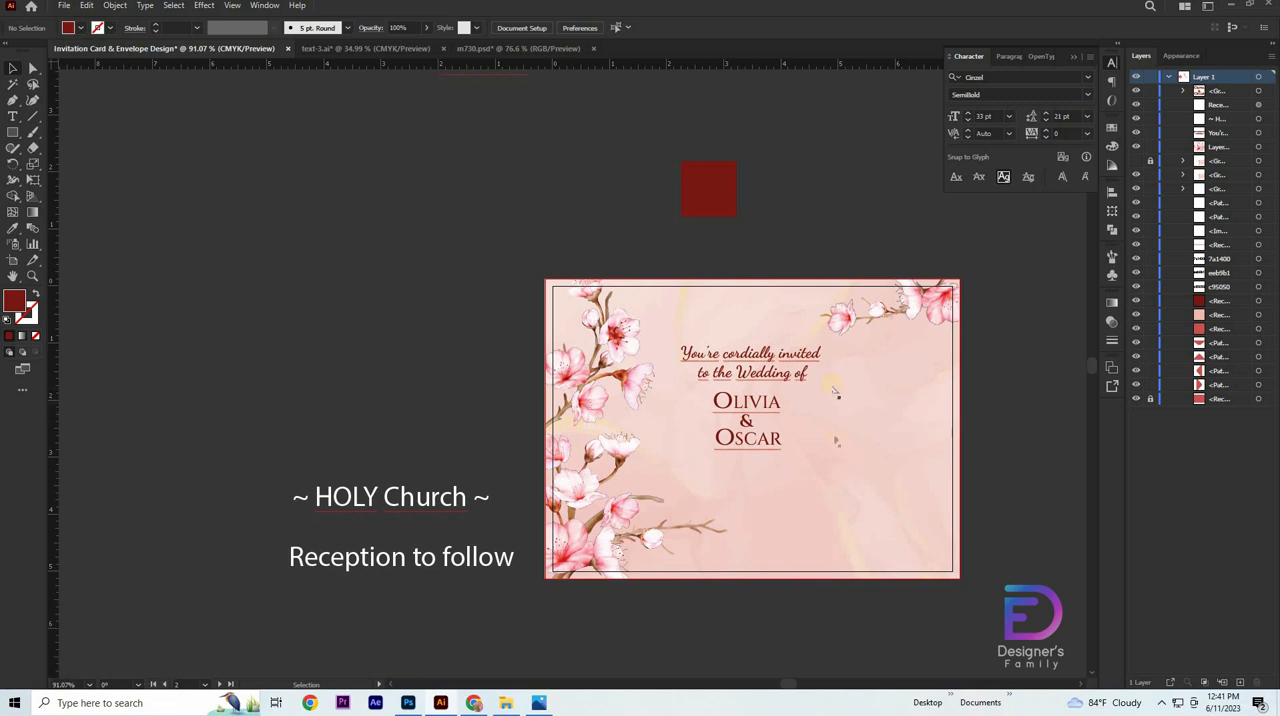
# Copy the date and church lines from text-3.ai into the invitation document and delete the old "~ HOLY Church ~" line
pyautogui.scroll(-3, 837, 397)
pyautogui.click(362, 48)
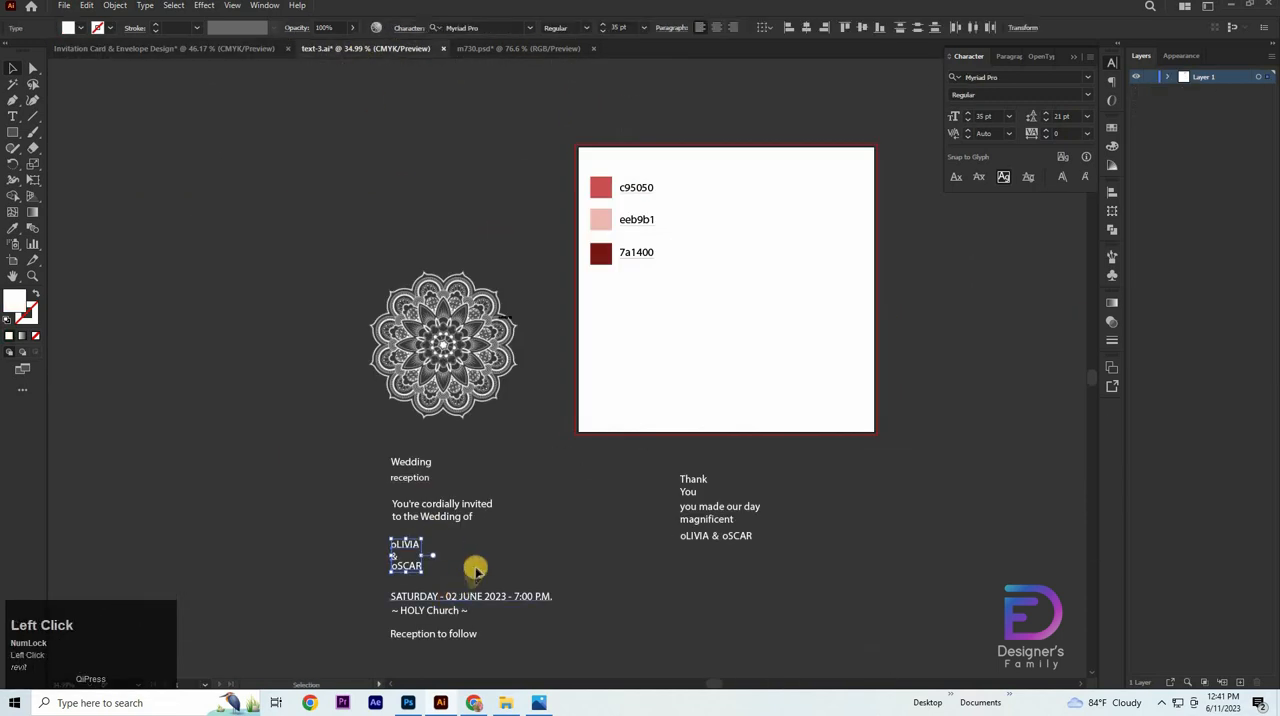
pyautogui.click(476, 596)
pyautogui.click(234, 48)
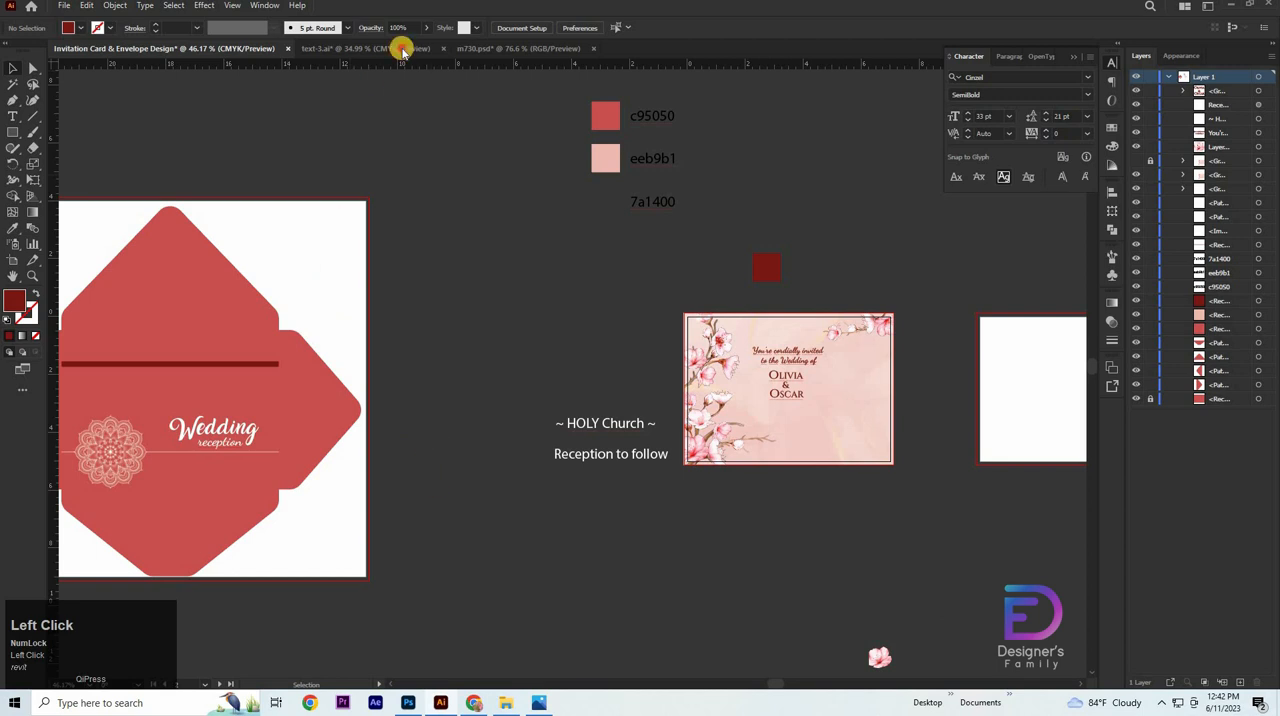
pyautogui.click(402, 50)
pyautogui.moveTo(414, 621); pyautogui.dragTo(429, 595)
pyautogui.moveTo(429, 596); pyautogui.dragTo(589, 336)
pyautogui.click(617, 430)
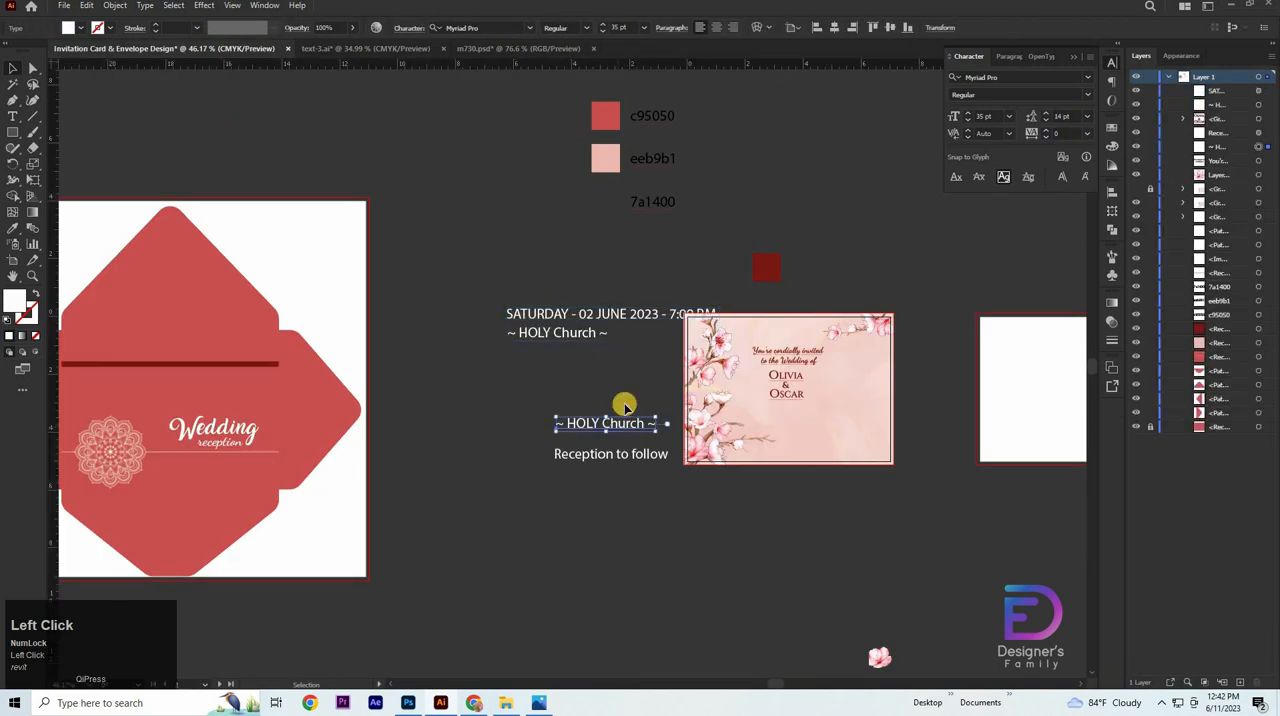
pyautogui.press('Delete')
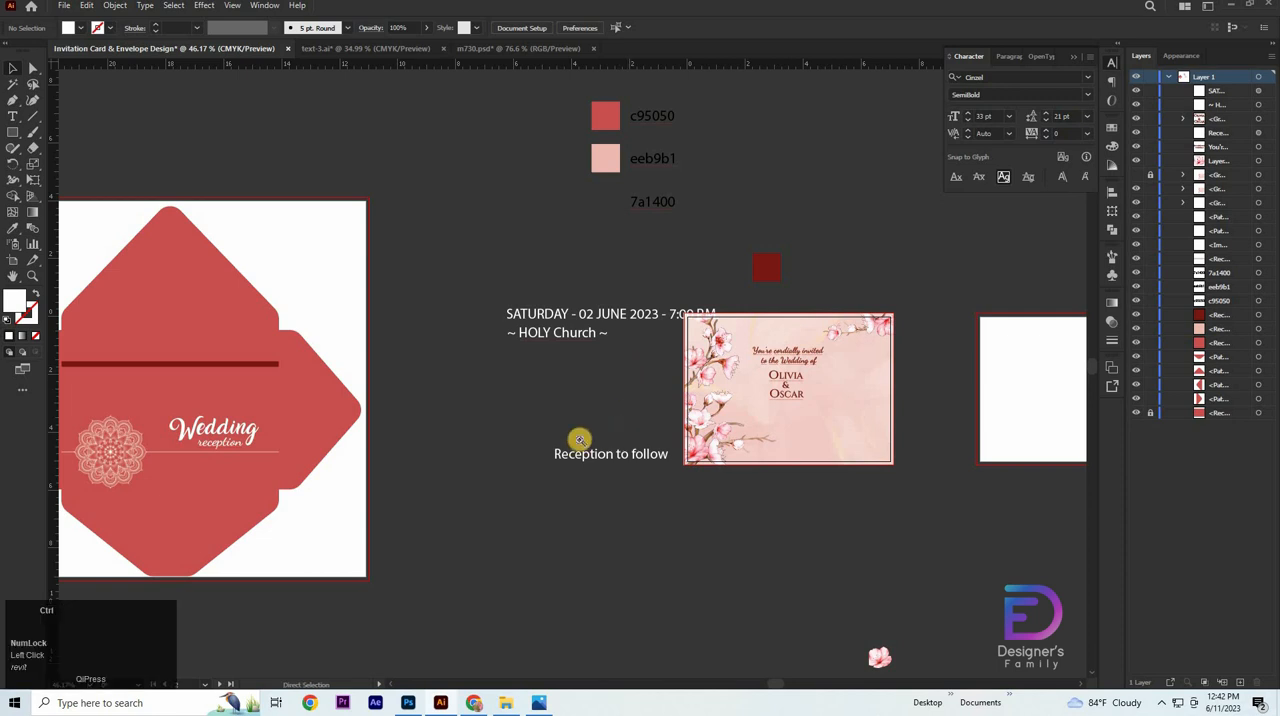
# Centre-align the date and church lines and set their font to Cinzel
pyautogui.moveTo(584, 442); pyautogui.dragTo(722, 260)
pyautogui.moveTo(650, 215); pyautogui.dragTo(616, 306)
pyautogui.click(569, 305)
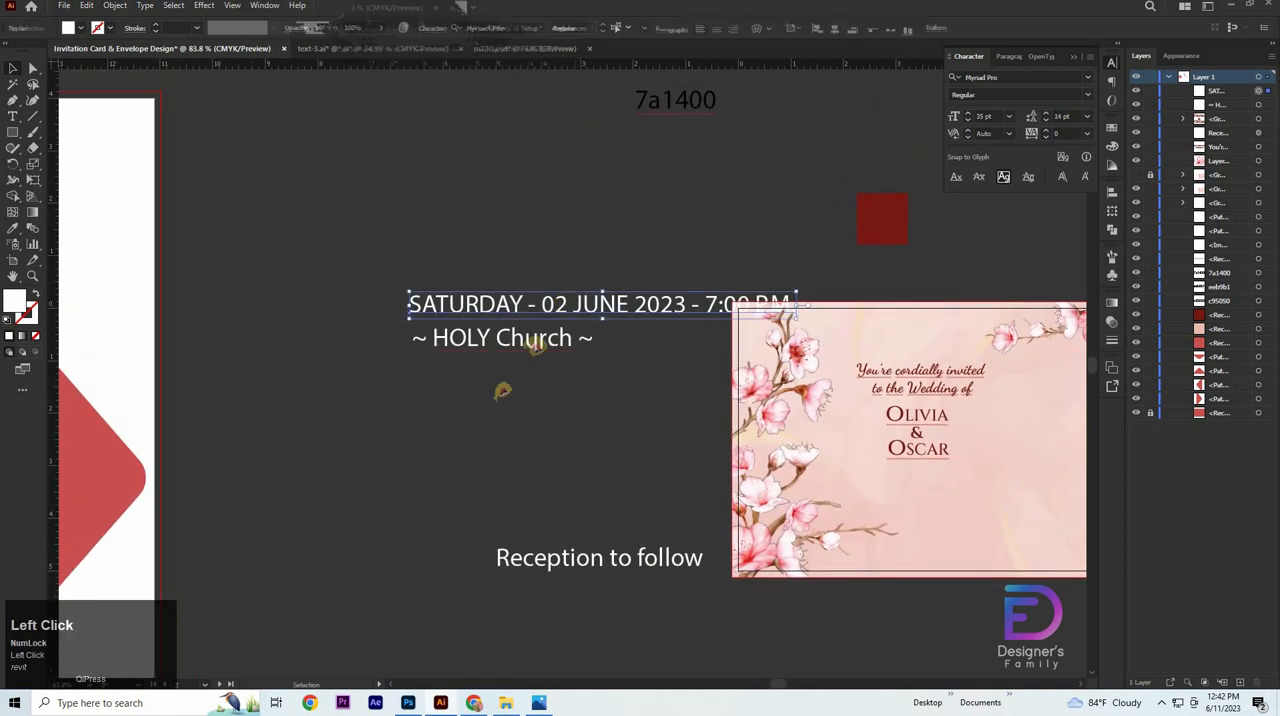
pyautogui.click(717, 28)
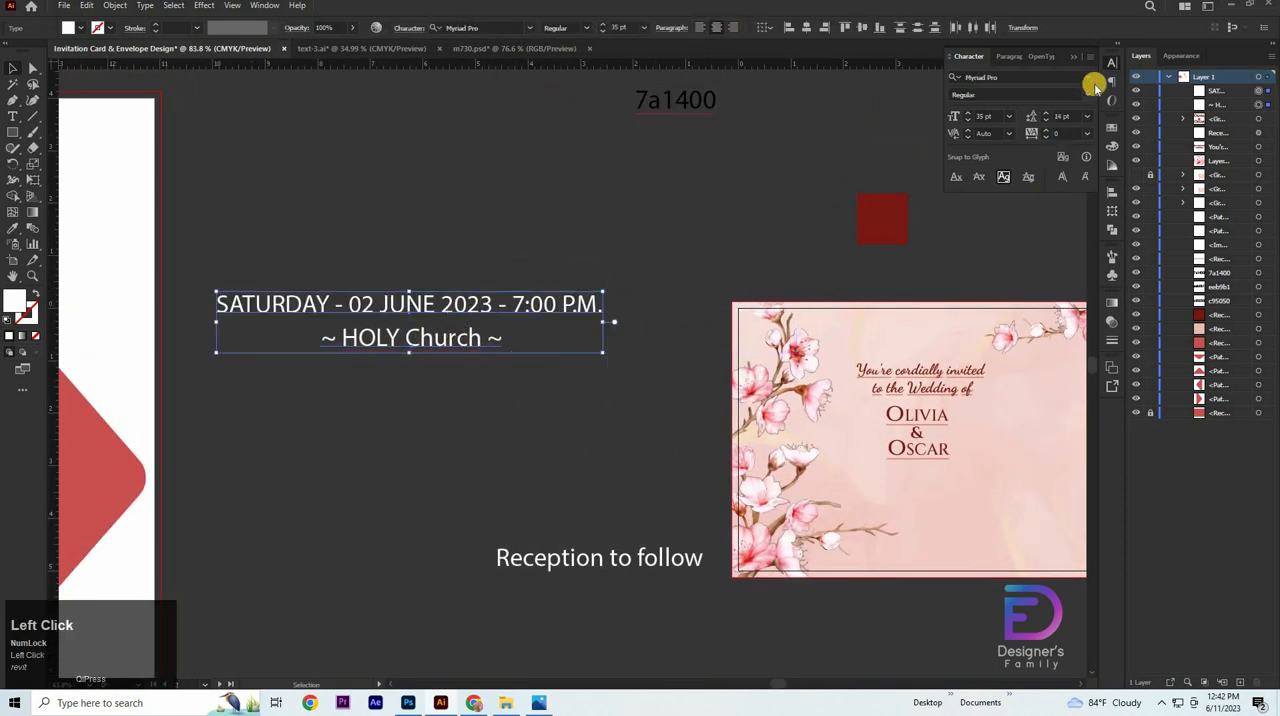
pyautogui.click(1088, 78)
pyautogui.click(1040, 162)
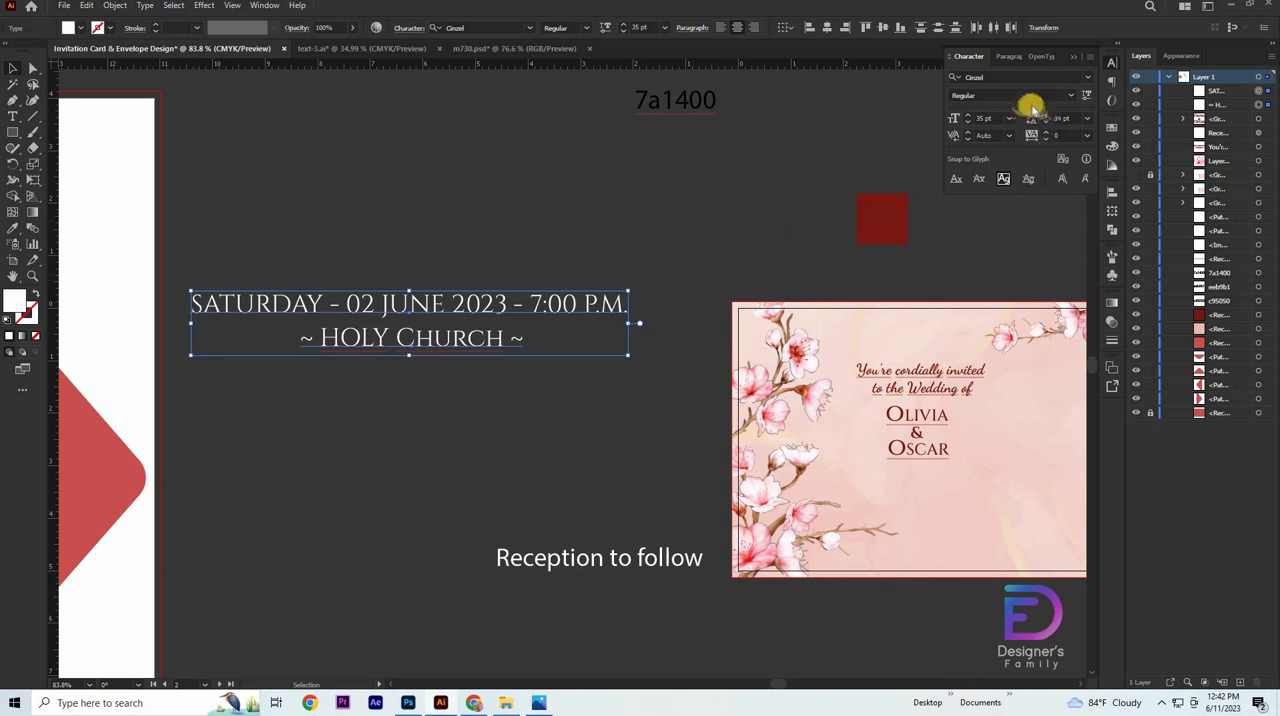
# Set the date and church lines to 17 pt and nudge the church line up close beneath the date
pyautogui.click(990, 118)
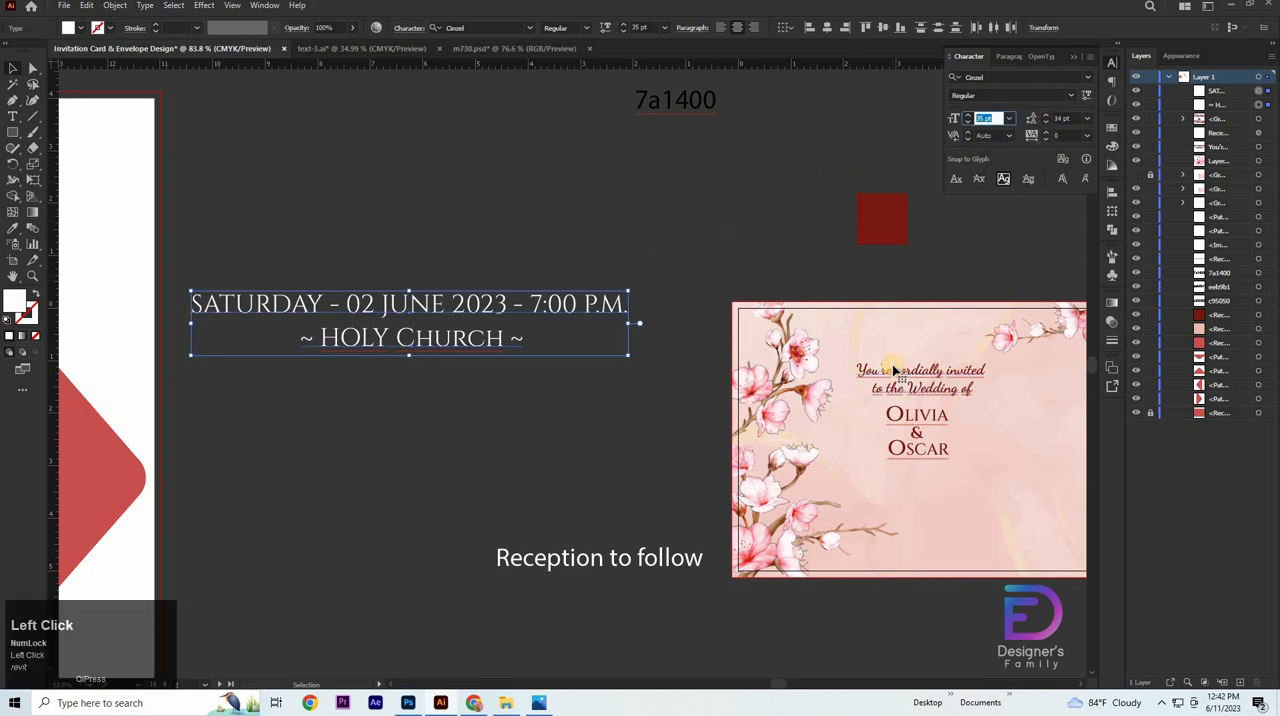
pyautogui.click(994, 118)
pyautogui.write('18')
pyautogui.press('Return')
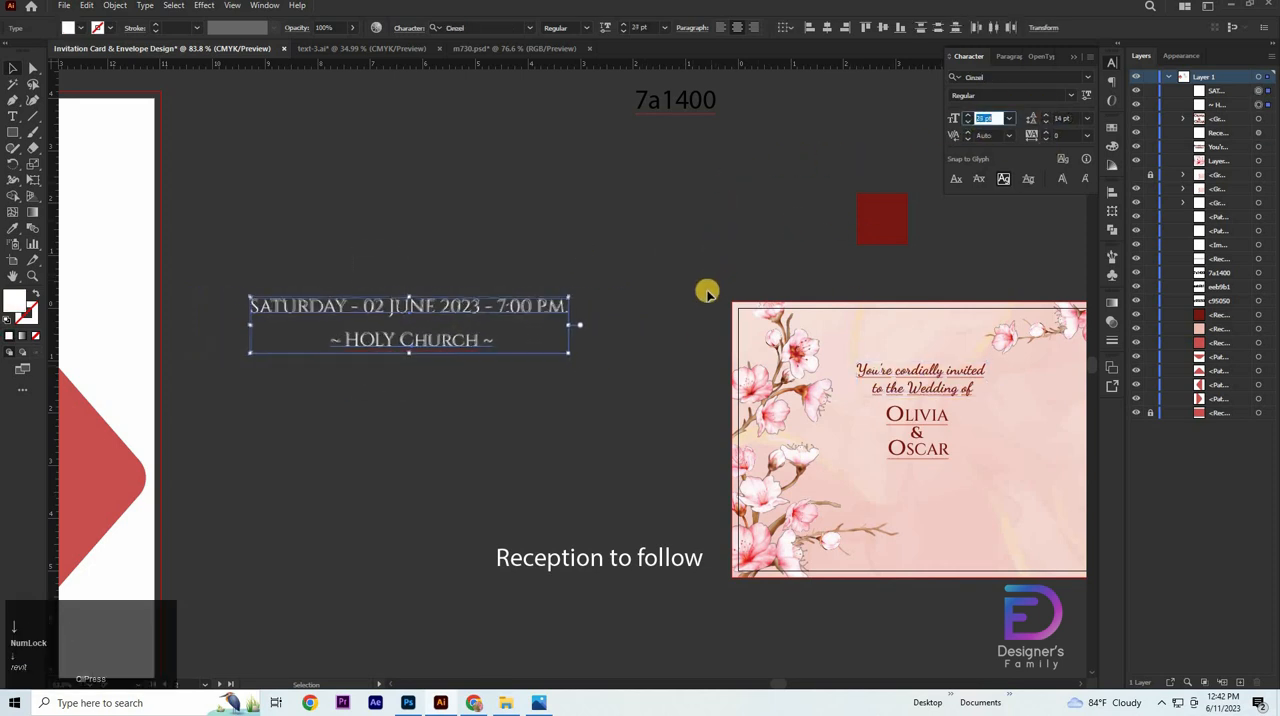
pyautogui.click(553, 376)
pyautogui.click(385, 338)
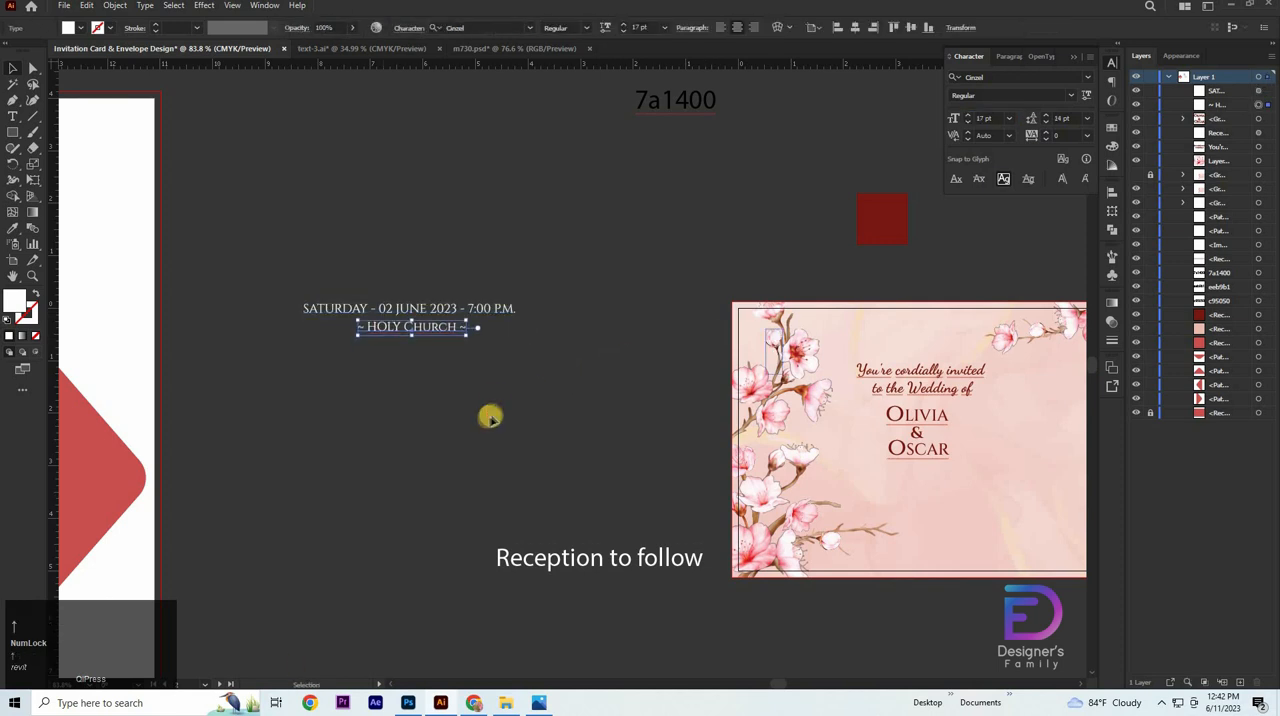
pyautogui.click(433, 464)
# Recolor the date and church lines with the dark red of the square above the card
pyautogui.moveTo(551, 446); pyautogui.dragTo(620, 438)
pyautogui.moveTo(460, 246); pyautogui.dragTo(660, 320)
pyautogui.moveTo(577, 404); pyautogui.dragTo(365, 265)
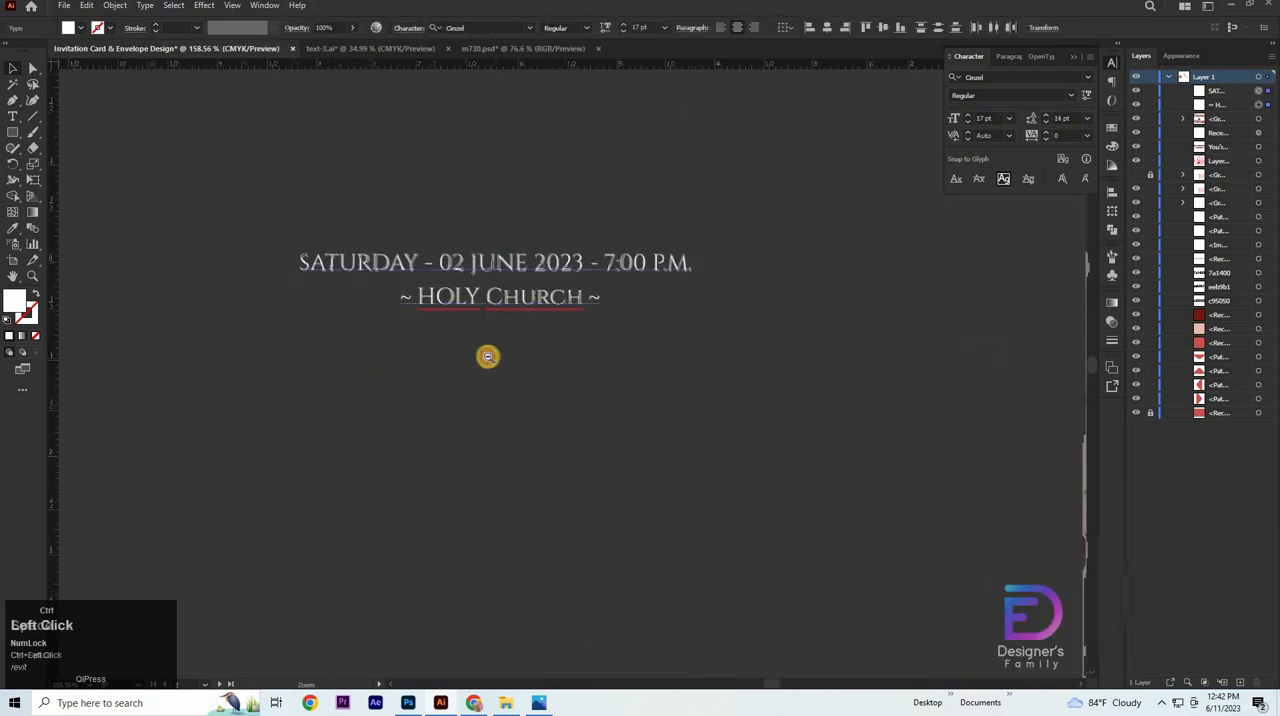
pyautogui.moveTo(488, 356); pyautogui.dragTo(91, 331)
pyautogui.click(901, 245)
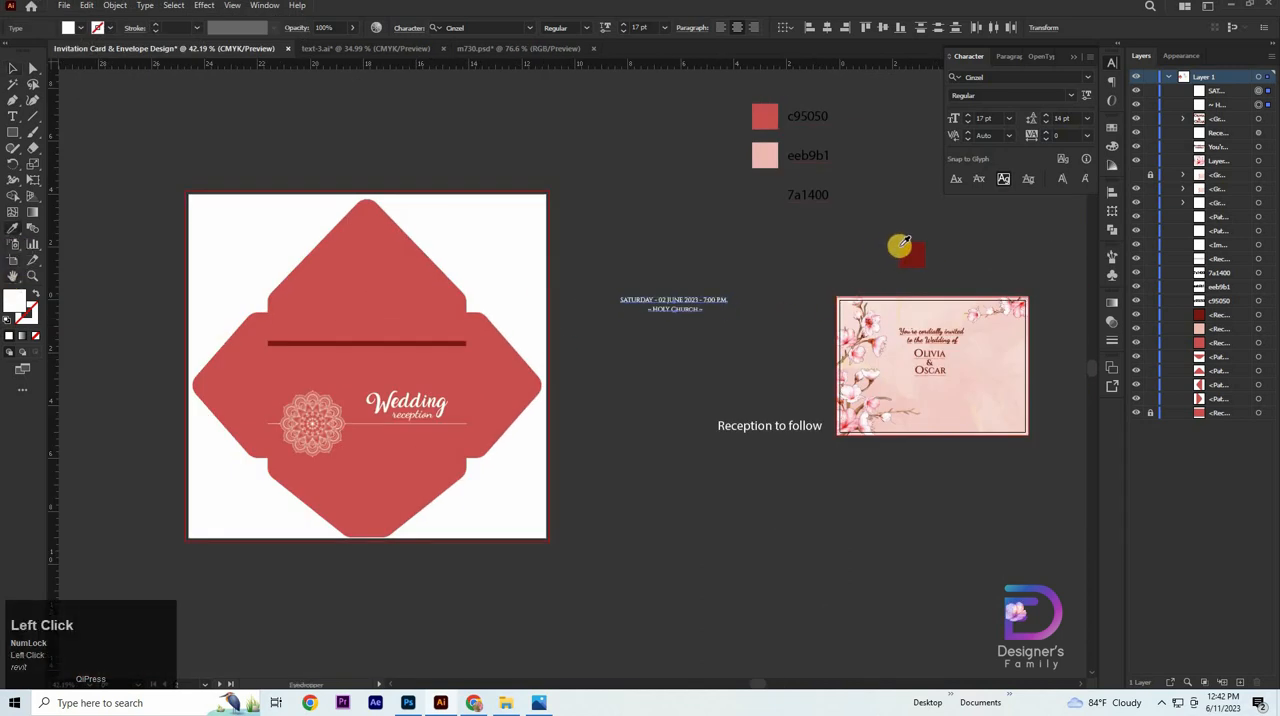
pyautogui.click(15, 70)
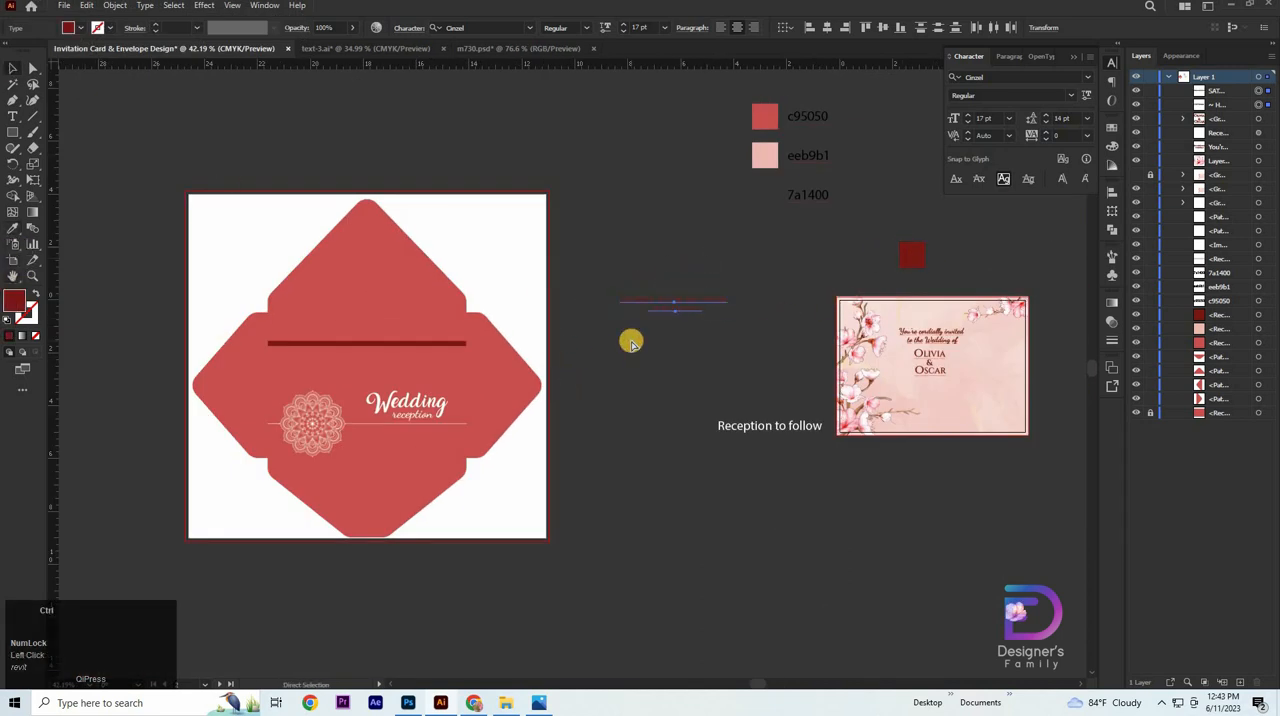
# Group the date and church lines and position the group on the card below the groom's name
pyautogui.hotkey('ctrl', 'g')
pyautogui.moveTo(709, 305); pyautogui.dragTo(953, 392)
pyautogui.click(774, 514)
pyautogui.moveTo(876, 503); pyautogui.dragTo(951, 503)
pyautogui.moveTo(991, 372); pyautogui.dragTo(700, 466)
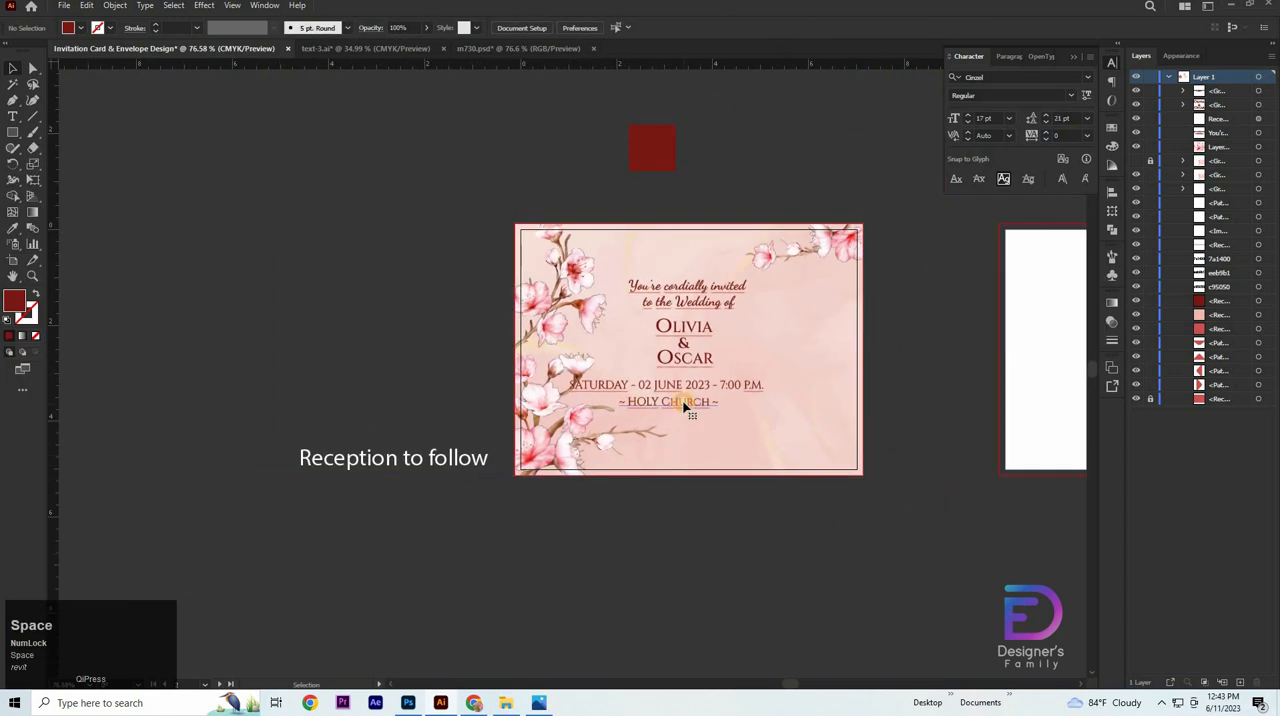
pyautogui.moveTo(686, 405); pyautogui.dragTo(700, 408)
# Reduce the date and church group to 13 pt and set its weight to Medium
pyautogui.click(1007, 121)
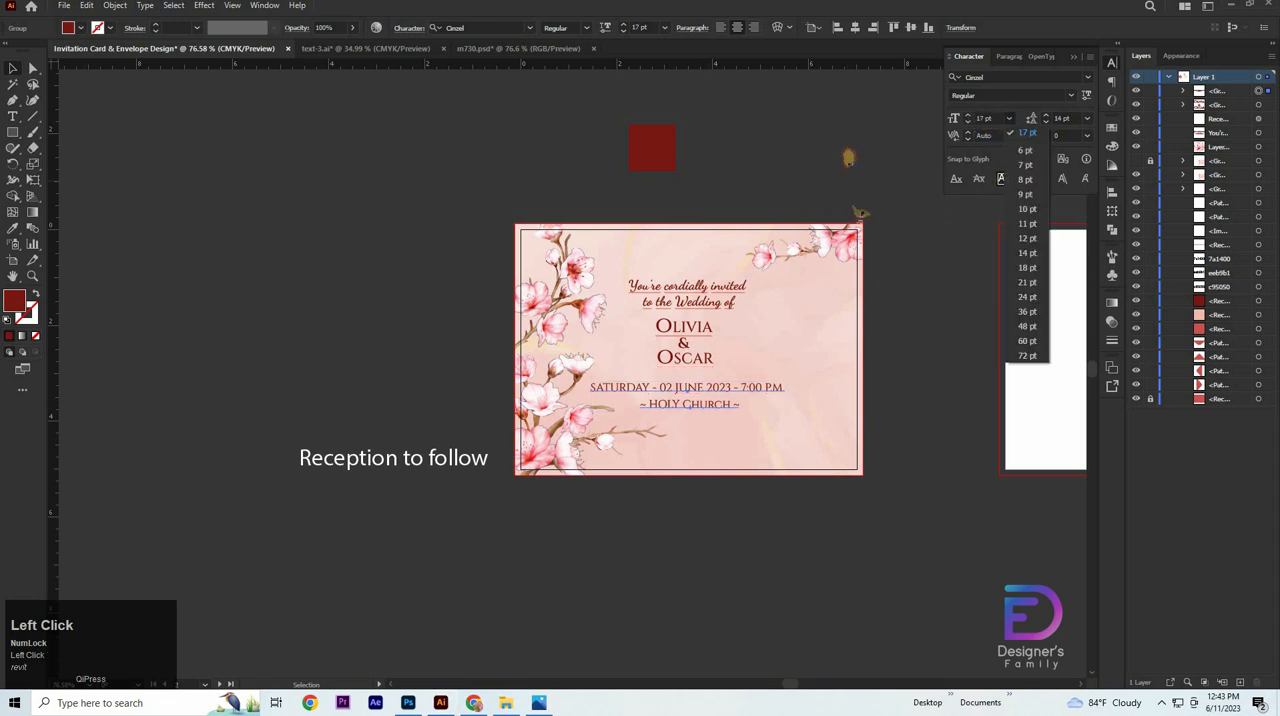
pyautogui.click(848, 157)
pyautogui.press('Down')
pyautogui.press('Down')
pyautogui.press('Up')
pyautogui.press('Up')
pyautogui.press('Up')
pyautogui.press('Down')
pyautogui.press('Down')
pyautogui.press('Down')
pyautogui.press('Down')
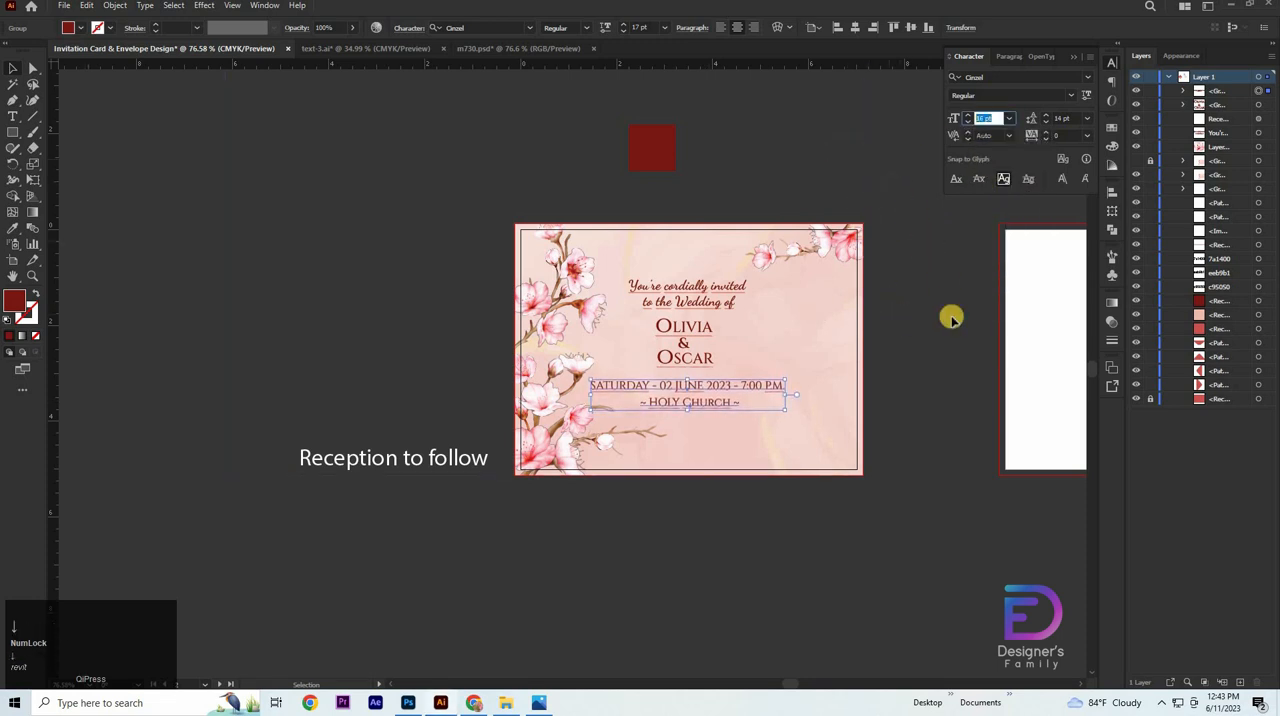
pyautogui.click(1069, 95)
pyautogui.click(997, 149)
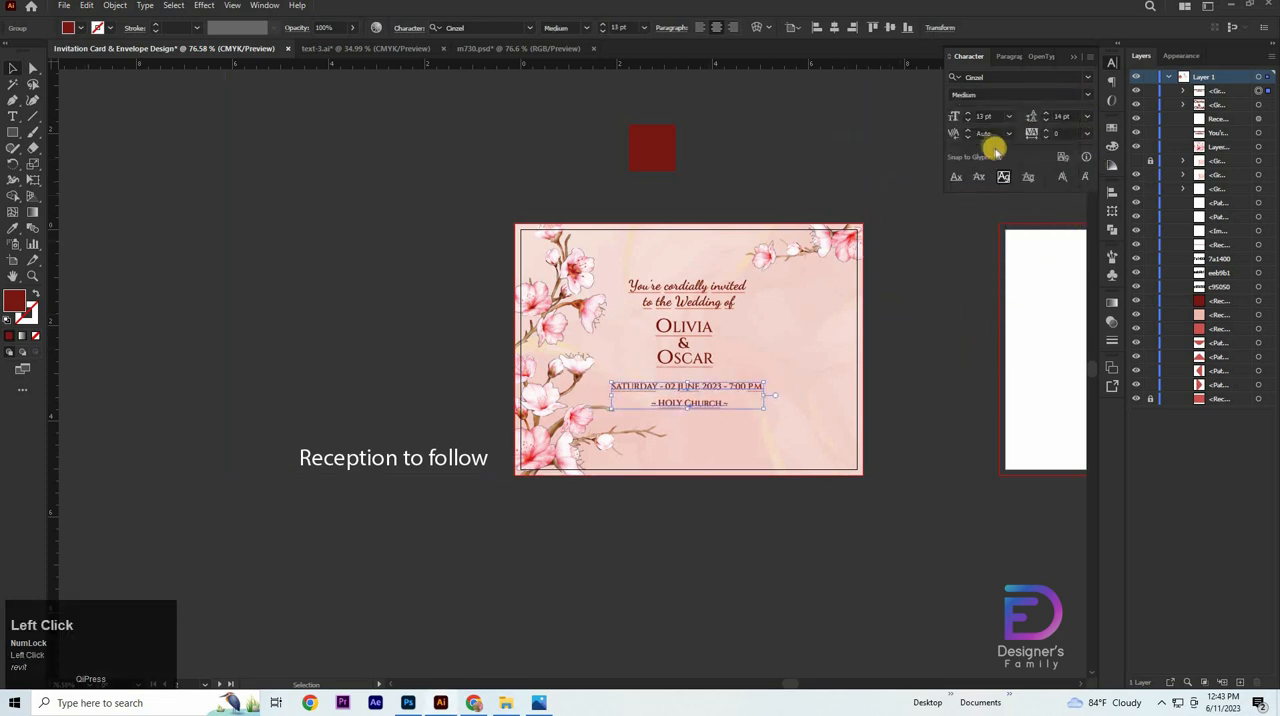
# Reduce the date and church group further to 11 pt
pyautogui.click(1001, 116)
pyautogui.press('Down')
pyautogui.press('Down')
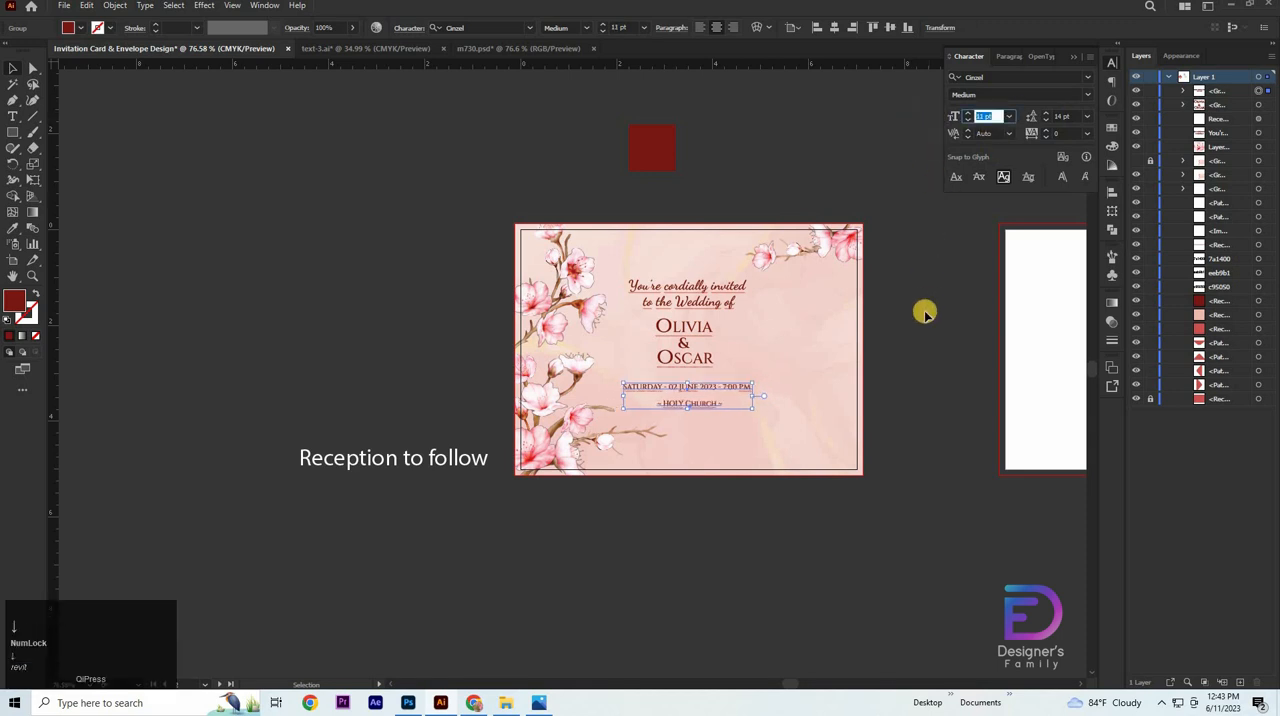
pyautogui.click(871, 497)
# Ungroup the date and church lines and nudge the church line up closer to the date
pyautogui.hotkey('ctrl', '+')
pyautogui.hotkey('ctrl', '+')
pyautogui.moveTo(812, 434); pyautogui.dragTo(654, 251)
pyautogui.click(676, 255)
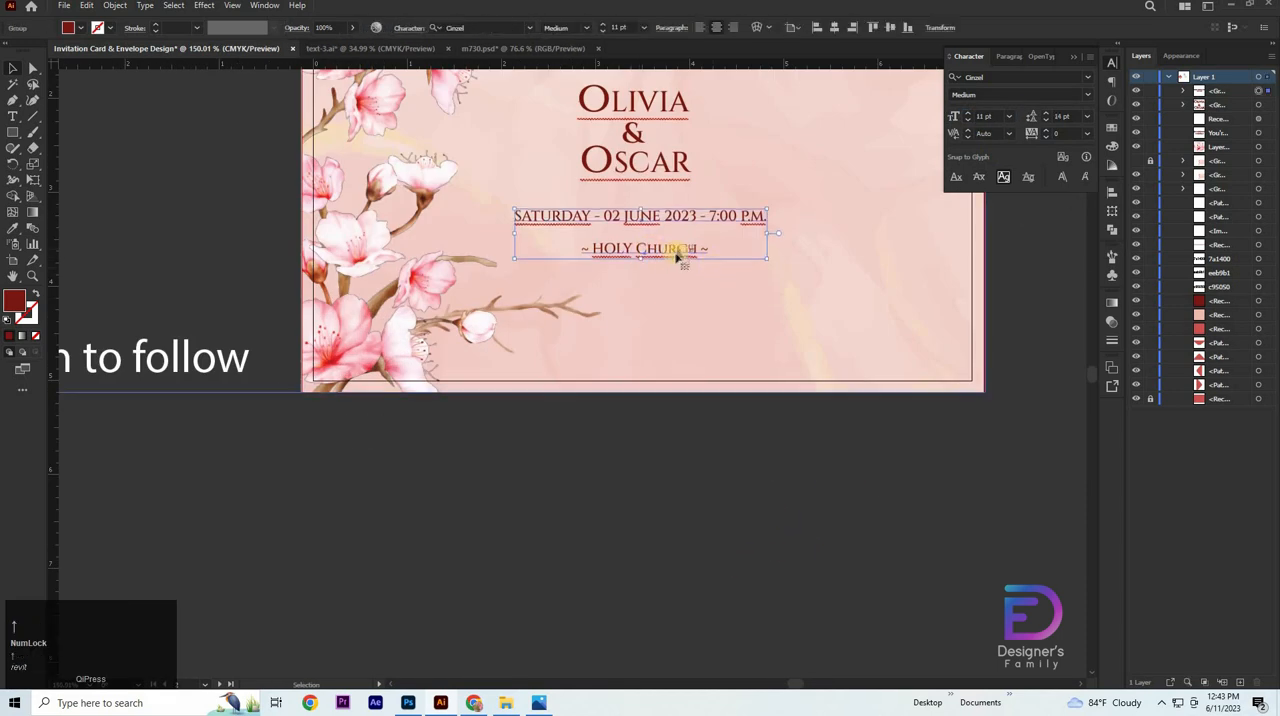
pyautogui.rightClick(682, 250)
pyautogui.click(697, 258)
pyautogui.press('Up')
pyautogui.press('Up')
pyautogui.press('Up')
pyautogui.press('Up')
pyautogui.press('Up')
pyautogui.press('Up')
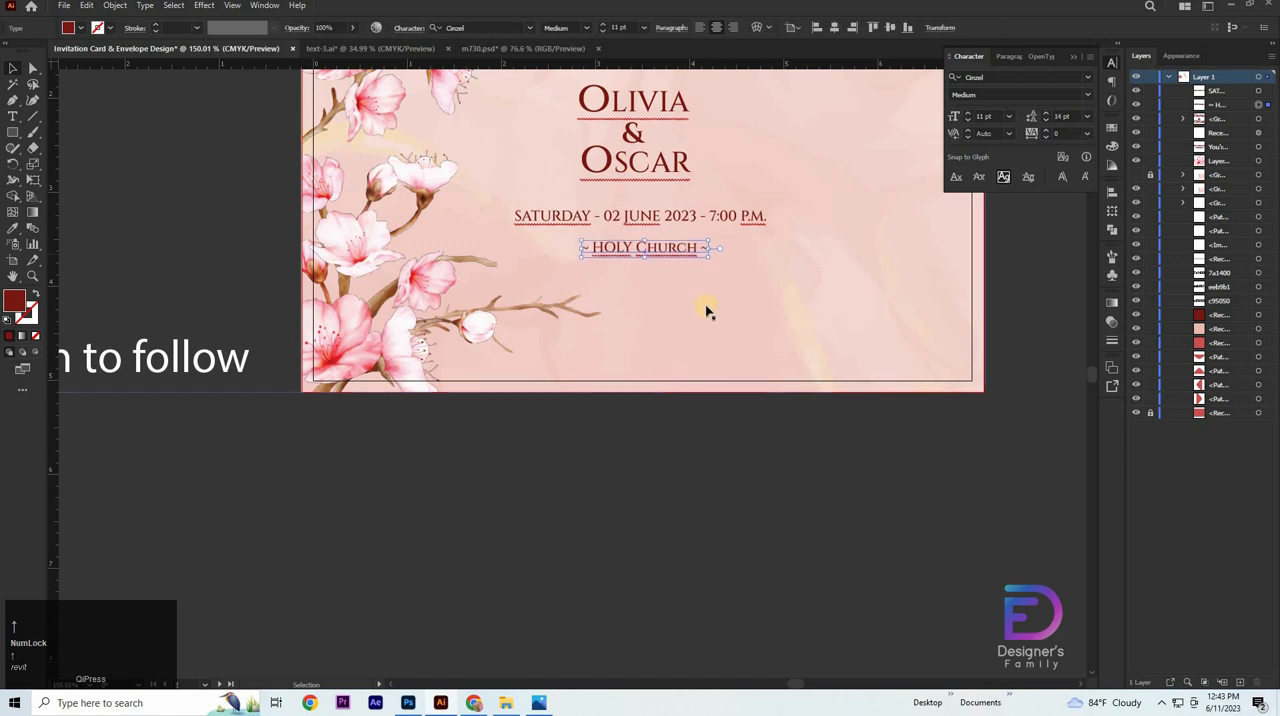
# Move "Reception to follow" below the card and set it to Dancing Script Regular at 11 pt
pyautogui.click(148, 355)
pyautogui.moveTo(148, 355); pyautogui.dragTo(710, 530)
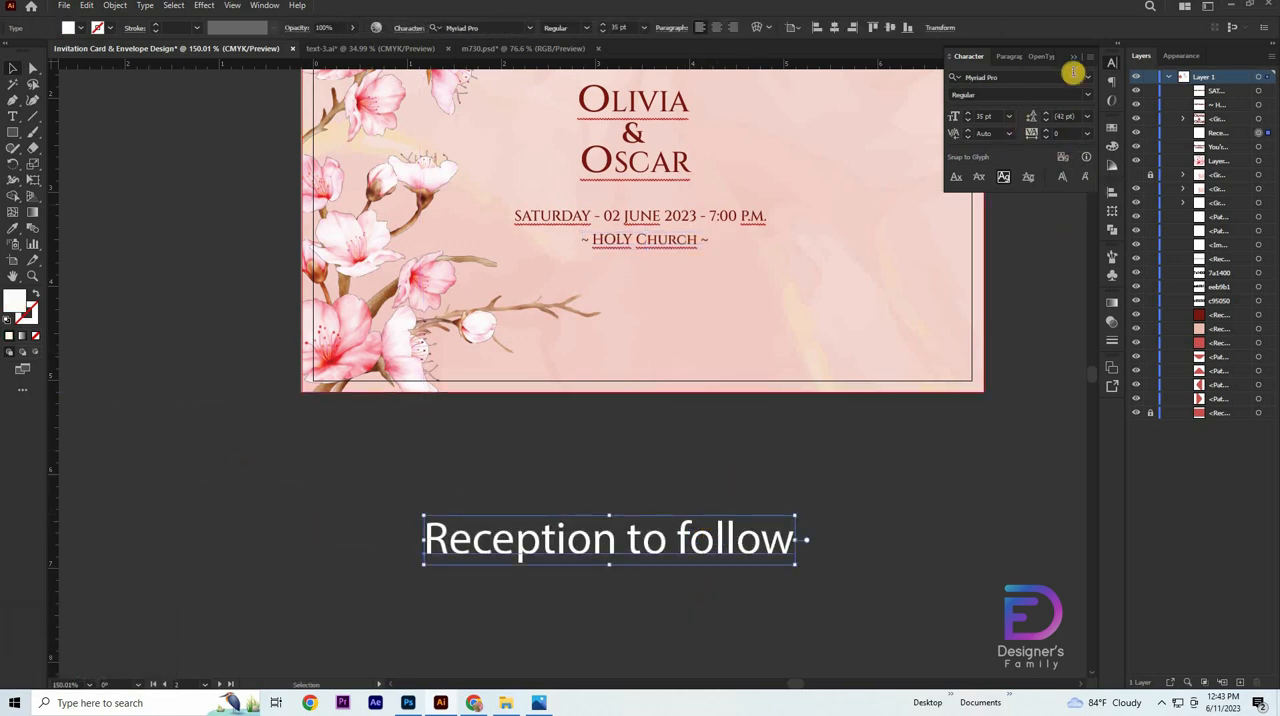
pyautogui.click(1086, 78)
pyautogui.click(1006, 182)
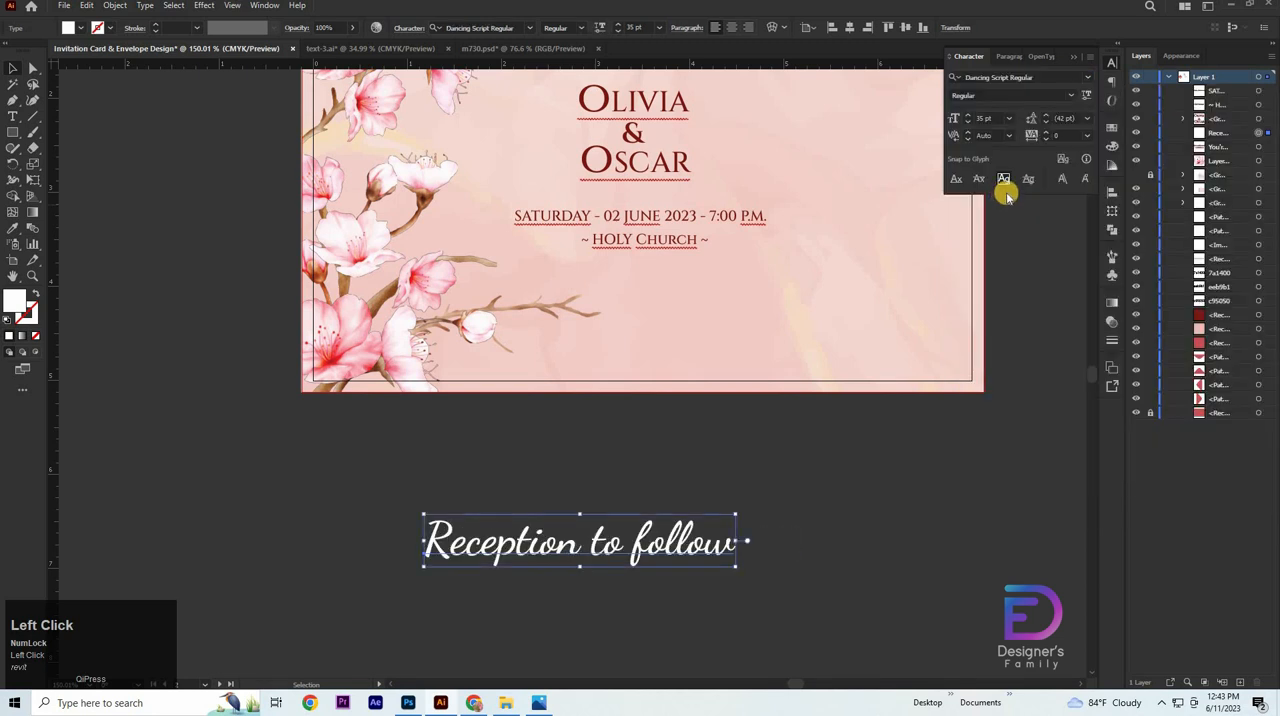
pyautogui.click(999, 118)
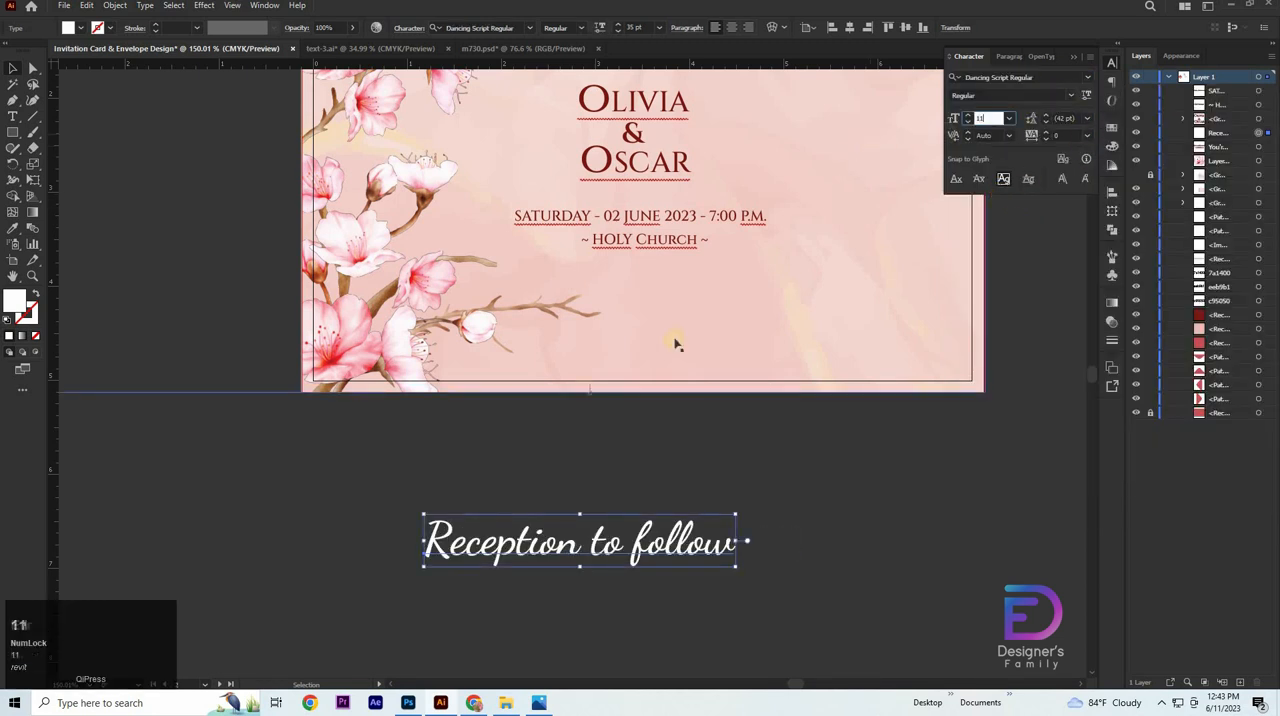
pyautogui.write('11')
pyautogui.press('Return')
# Place "Reception to follow" on the card beneath the church line and recolor it with the square's dark red
pyautogui.moveTo(443, 550); pyautogui.dragTo(612, 290)
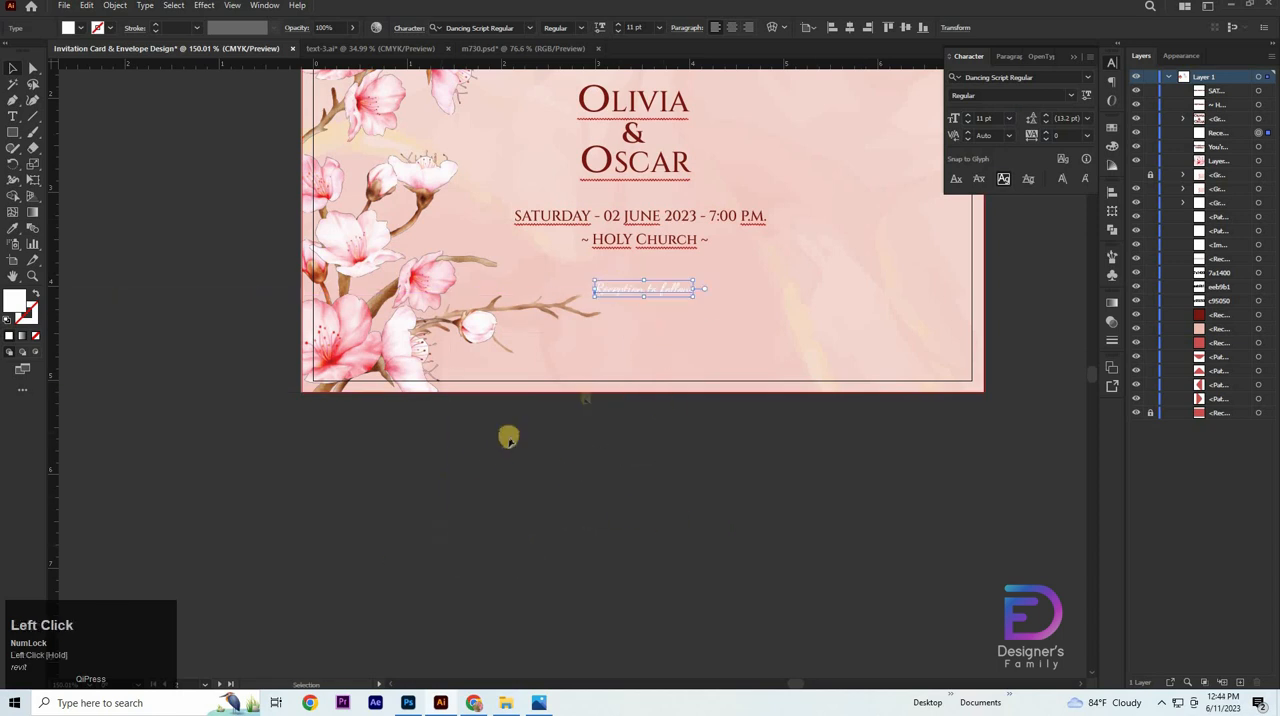
pyautogui.moveTo(529, 356); pyautogui.dragTo(500, 350)
pyautogui.click(631, 119)
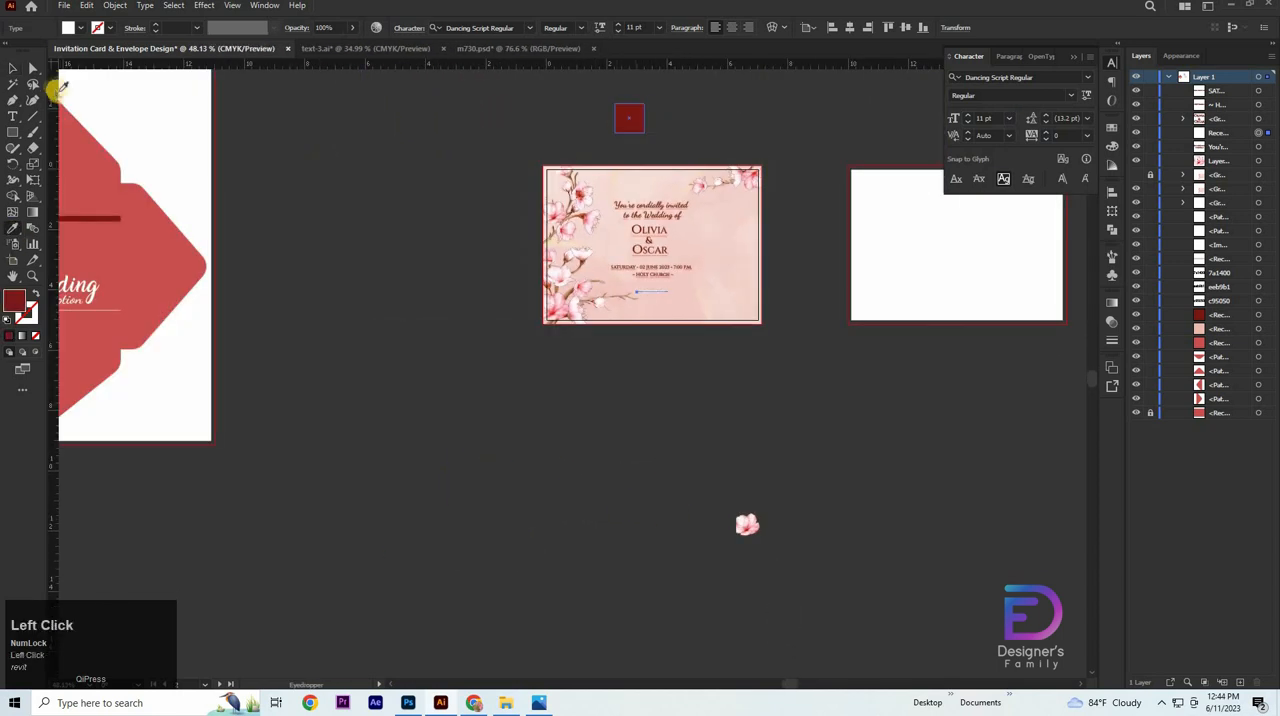
pyautogui.moveTo(781, 510); pyautogui.dragTo(827, 508)
pyautogui.moveTo(646, 457); pyautogui.dragTo(703, 665)
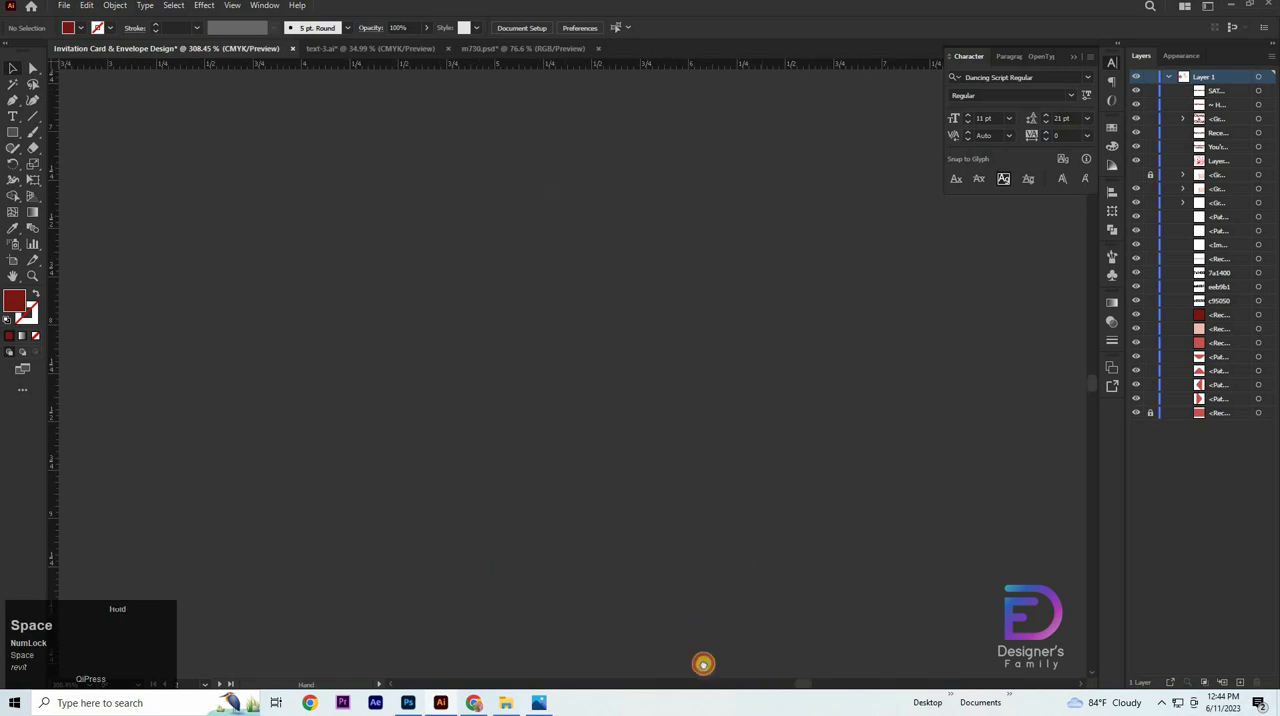
pyautogui.moveTo(813, 409); pyautogui.dragTo(631, 314)
pyautogui.moveTo(640, 425); pyautogui.dragTo(705, 639)
pyautogui.click(839, 520)
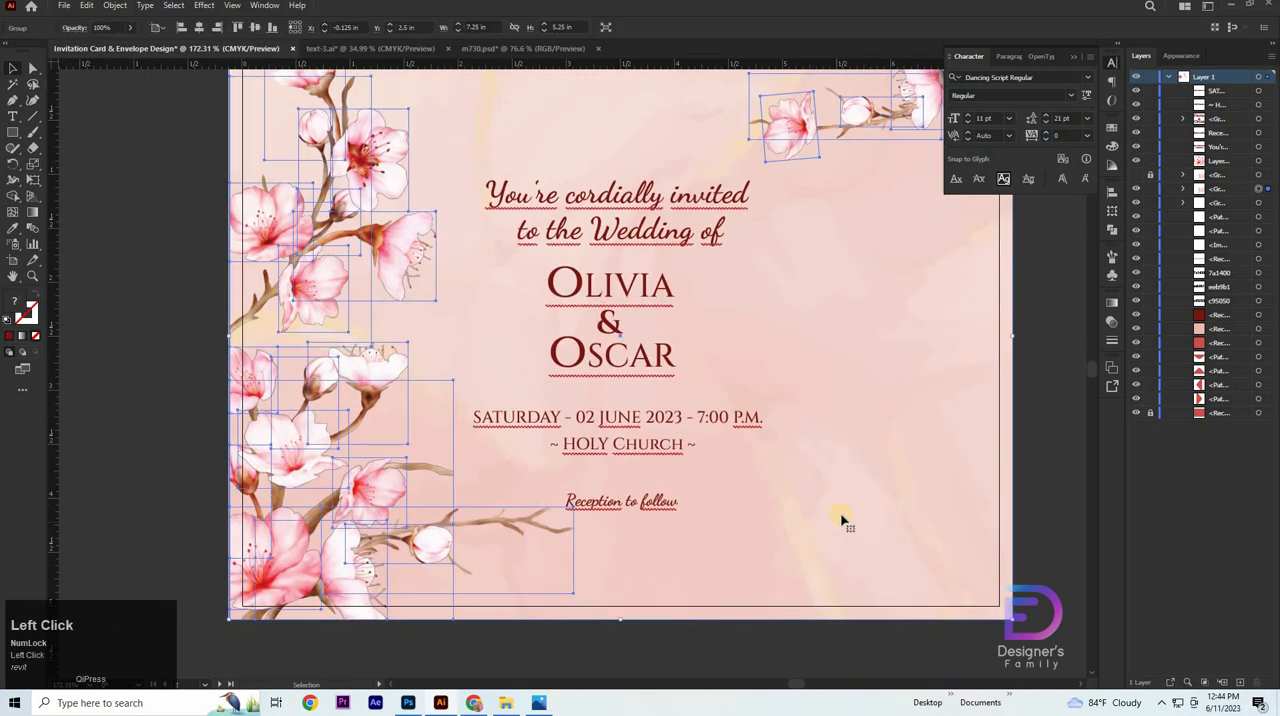
# Align the invitation line, couple's names, event details and reception note to a common horizontal center
pyautogui.click(895, 359)
pyautogui.scroll(3, 851, 389)
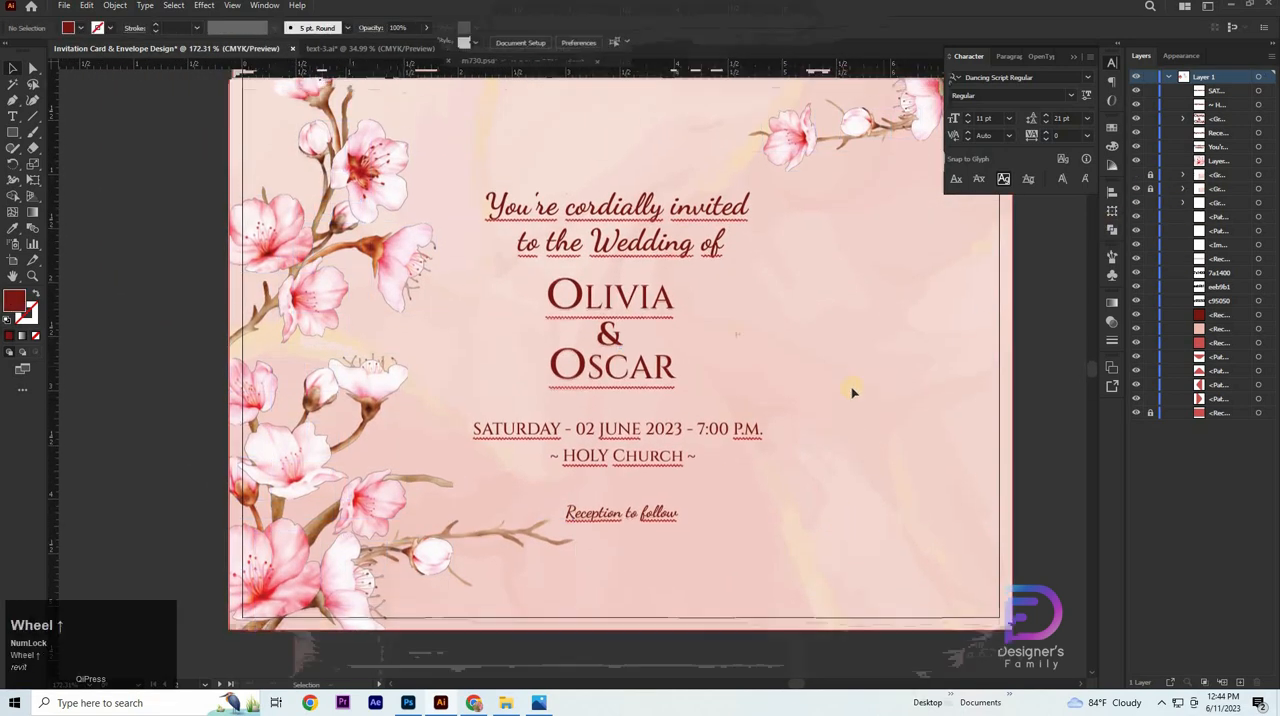
pyautogui.click(576, 601)
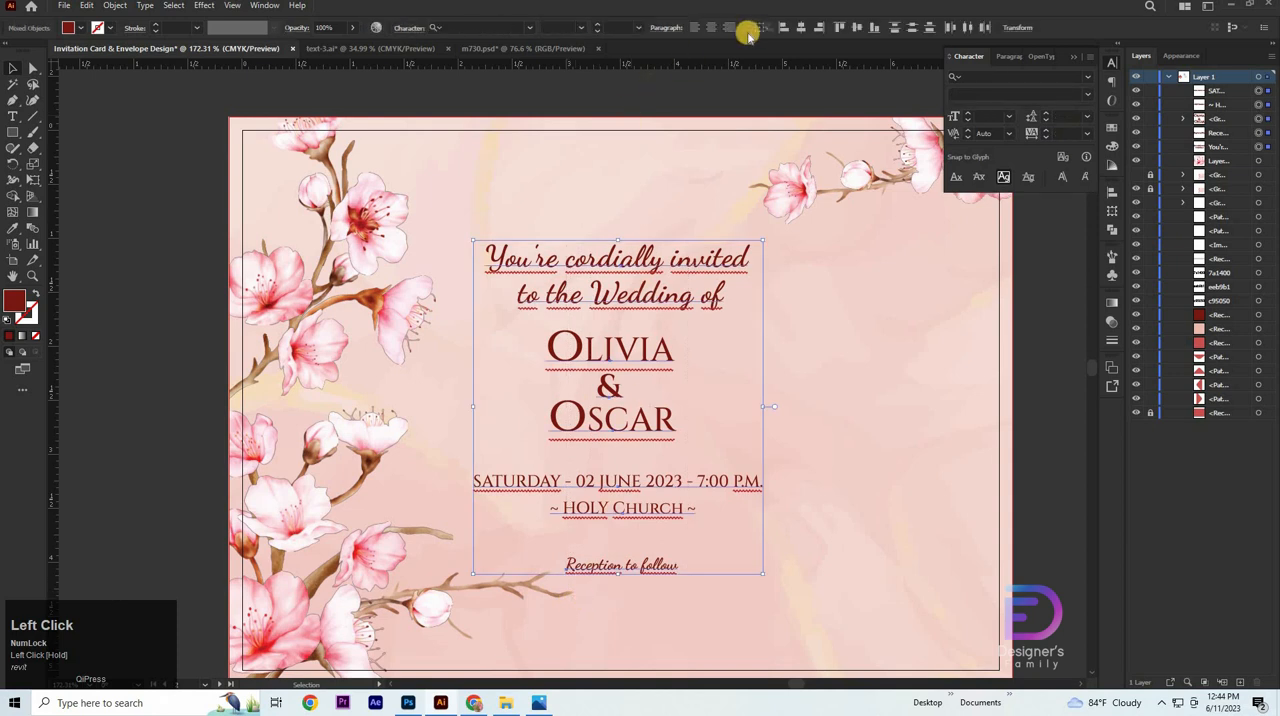
pyautogui.click(801, 28)
# Nudge "Reception to follow" up closer to the church line
pyautogui.click(686, 583)
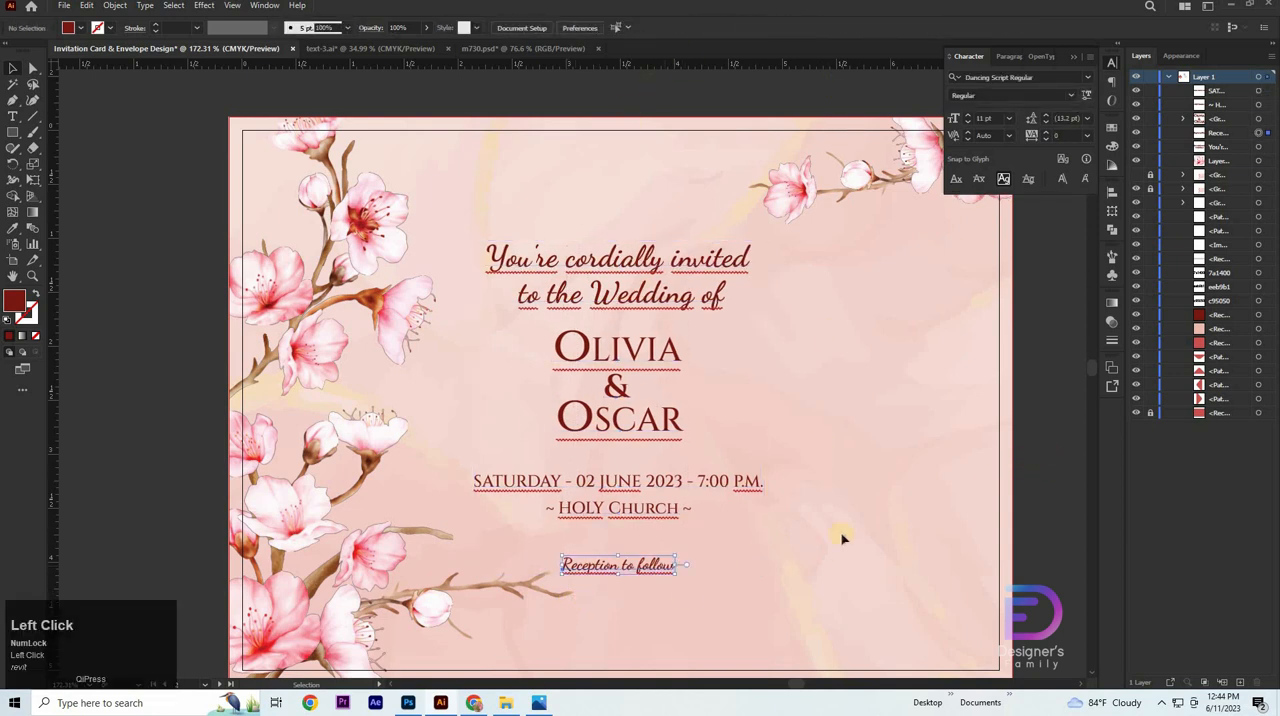
pyautogui.press('Up')
pyautogui.press('Up')
pyautogui.press('Up')
pyautogui.press('Up')
pyautogui.press('Up')
pyautogui.press('Up')
pyautogui.press('Up')
pyautogui.press('Up')
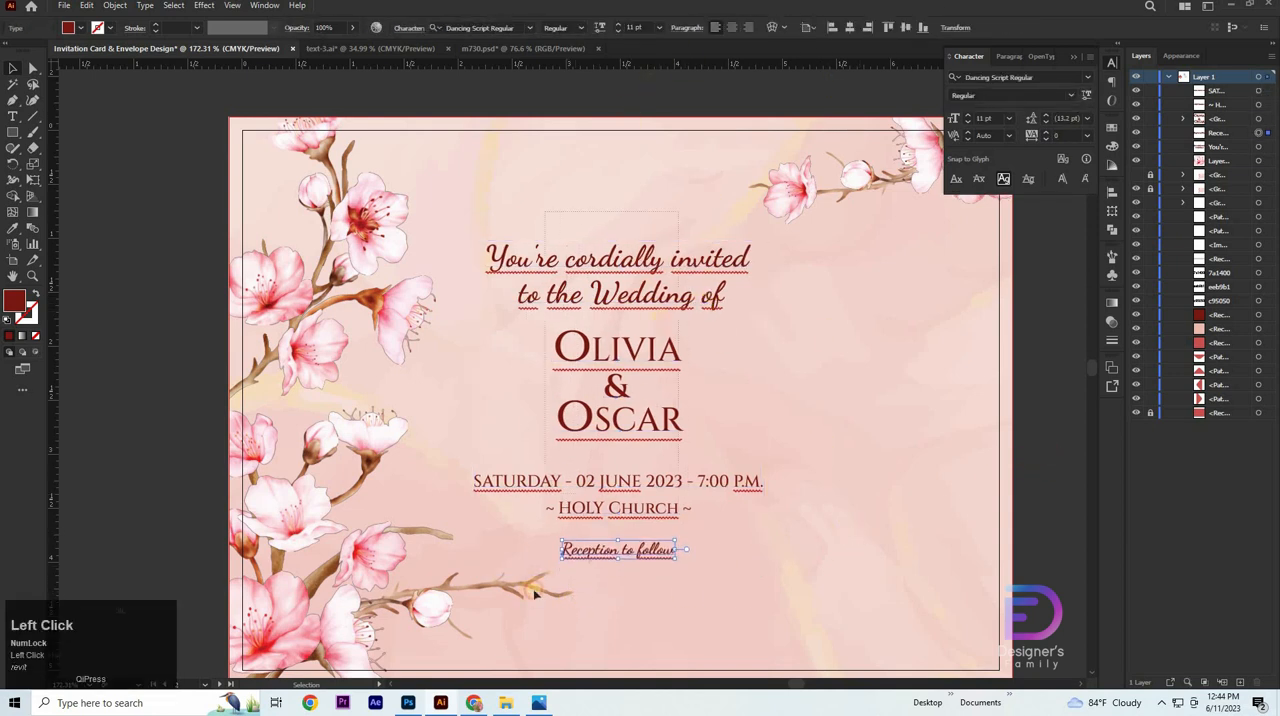
# Shift all of the card's text together about 0.05 in to the right
pyautogui.moveTo(534, 594); pyautogui.dragTo(532, 597)
pyautogui.moveTo(883, 412); pyautogui.dragTo(752, 215)
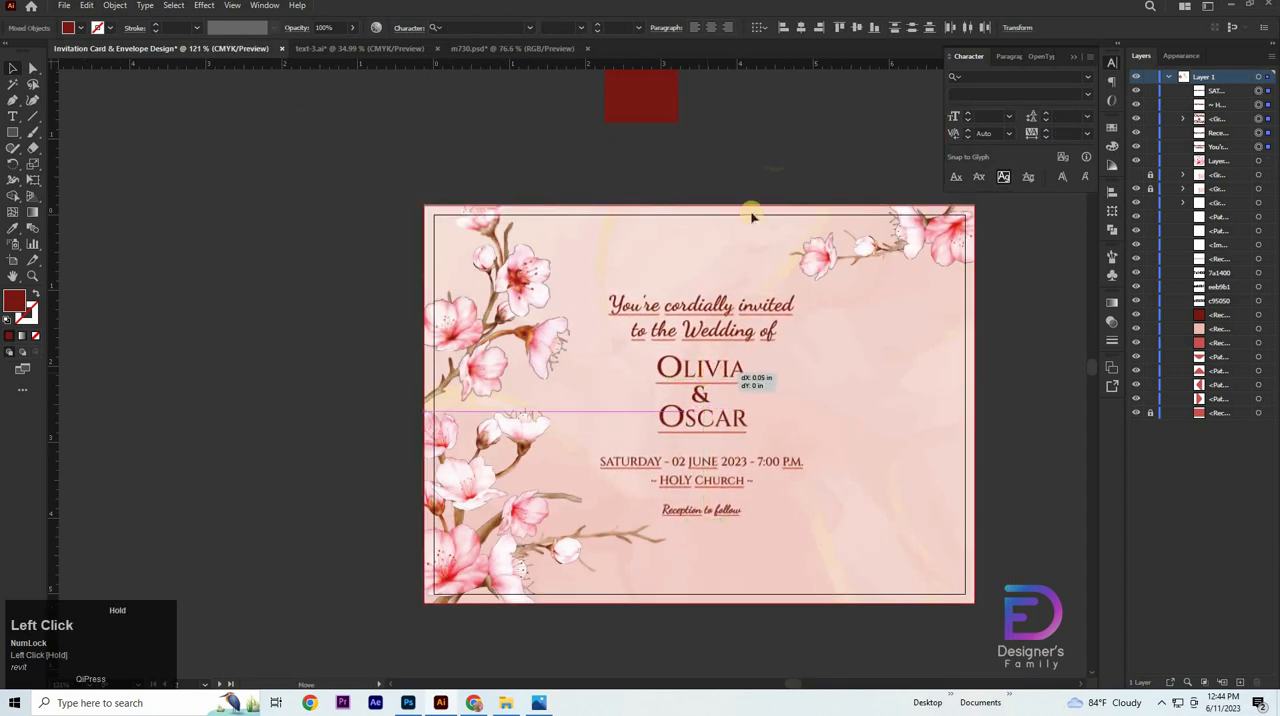
pyautogui.click(820, 169)
# Show the blossom background on the second card and unlock the first card's background
pyautogui.scroll(-3, 820, 169)
pyautogui.moveTo(757, 140); pyautogui.dragTo(371, 190)
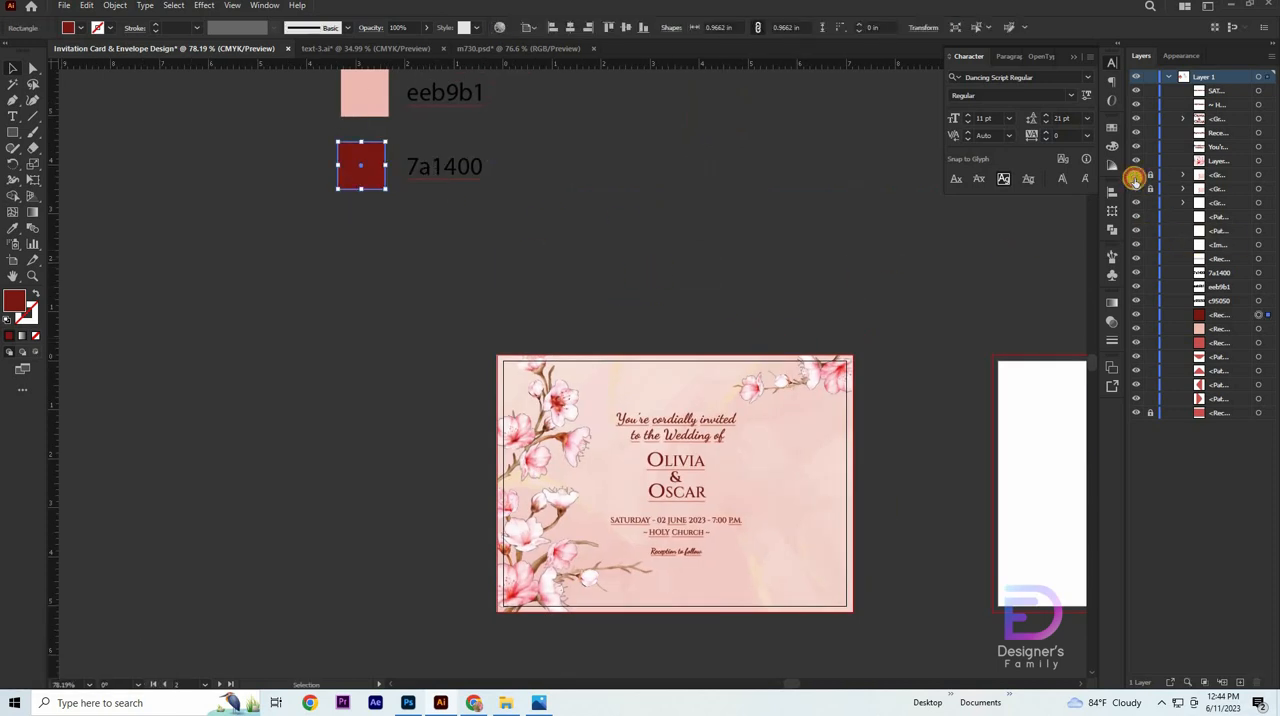
pyautogui.click(1154, 189)
# Group the first card's text and blossom background, and ungroup them again
pyautogui.moveTo(603, 598); pyautogui.dragTo(504, 641)
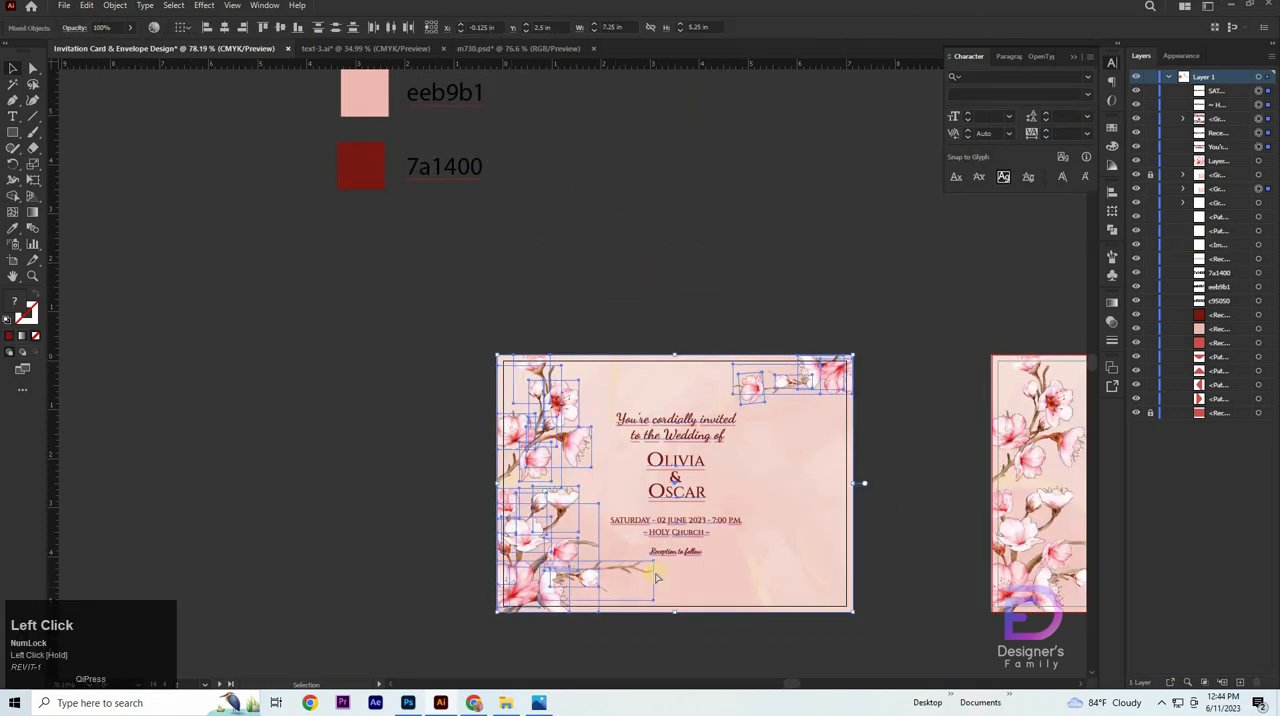
pyautogui.hotkey('ctrl', 'g')
pyautogui.moveTo(912, 405); pyautogui.dragTo(527, 343)
pyautogui.click(557, 240)
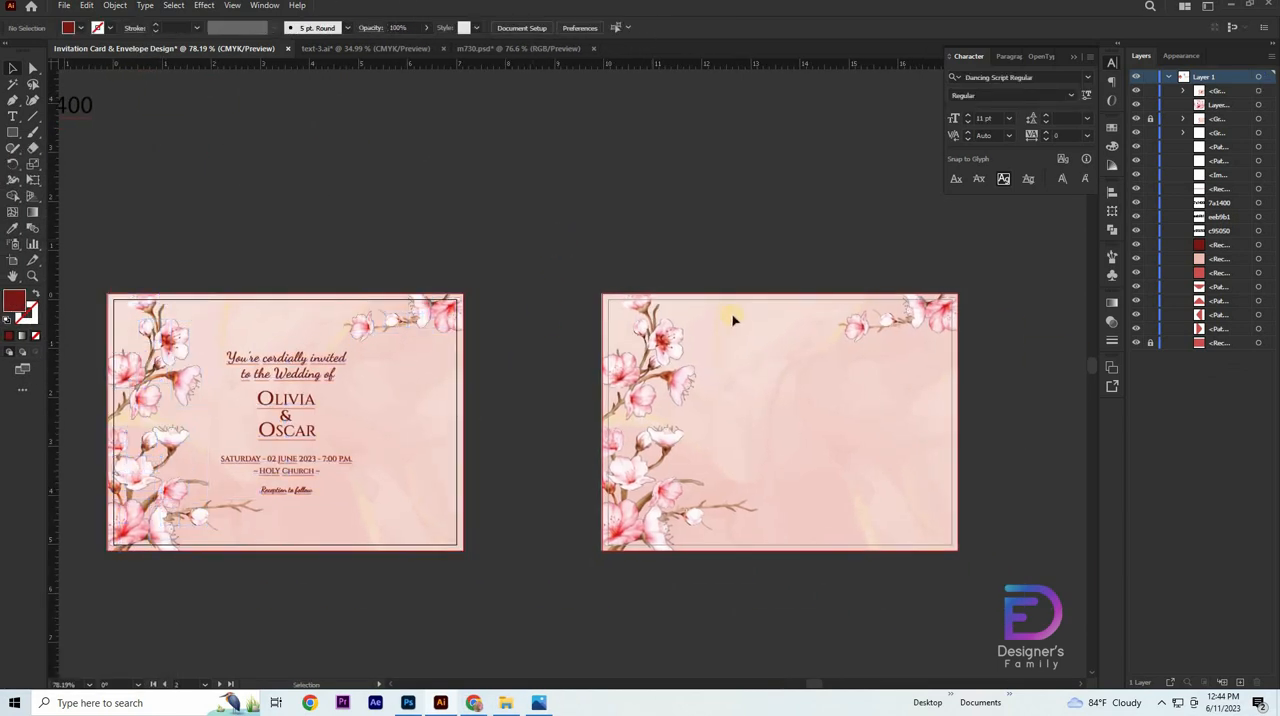
pyautogui.click(298, 438)
pyautogui.rightClick(298, 438)
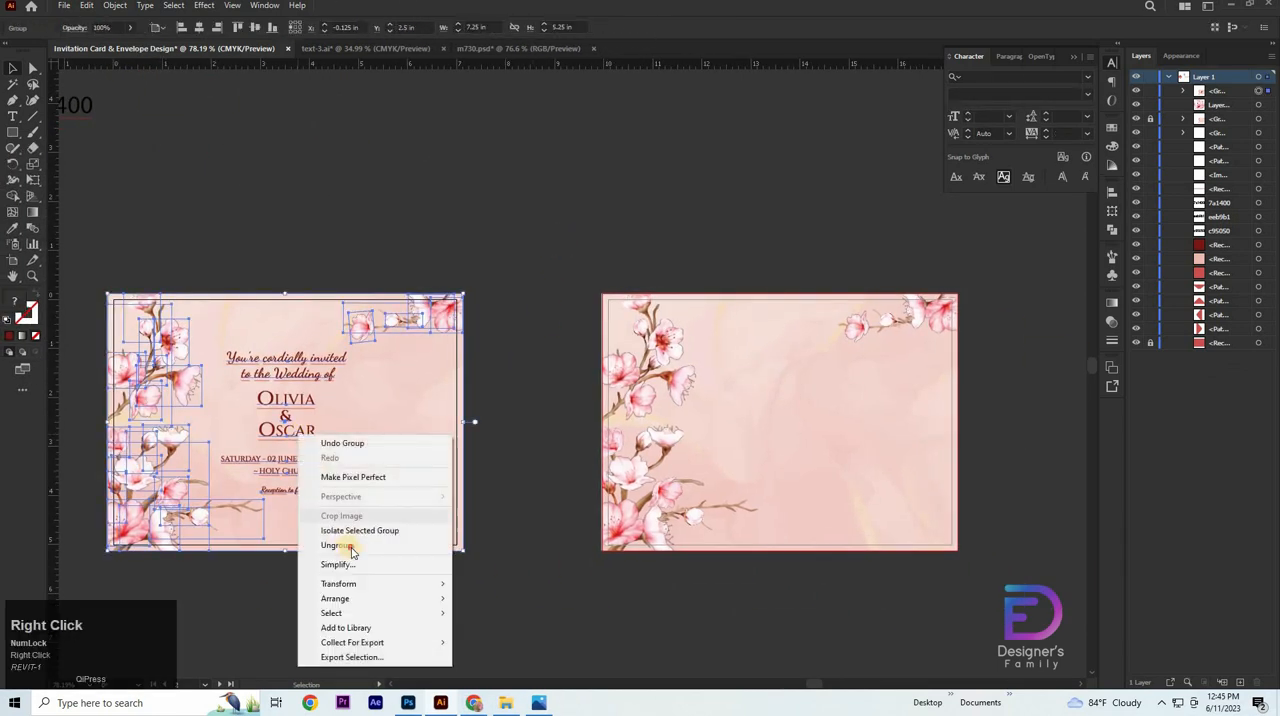
pyautogui.click(332, 545)
# Move the couple's names from the first card to the empty canvas above the second card
pyautogui.click(292, 424)
pyautogui.moveTo(366, 432); pyautogui.dragTo(818, 455)
pyautogui.moveTo(822, 401); pyautogui.dragTo(815, 362)
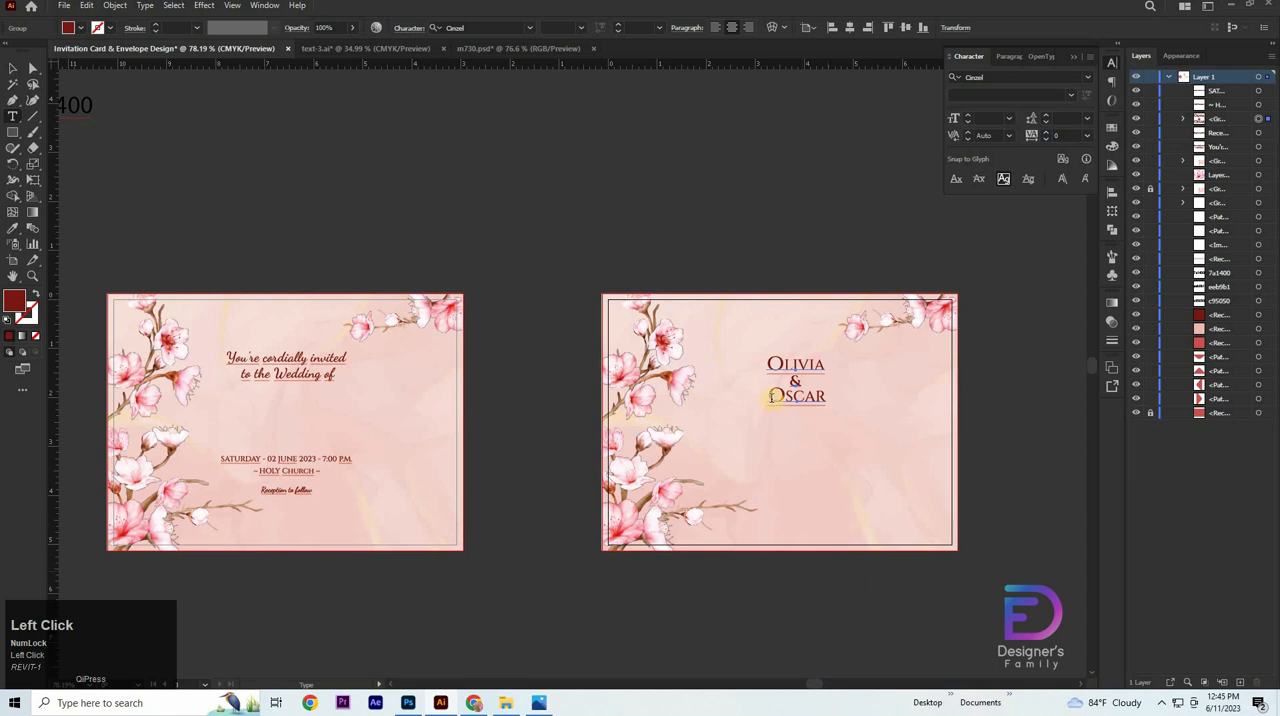
pyautogui.click(12, 69)
pyautogui.scroll(3, 737, 466)
pyautogui.moveTo(940, 332); pyautogui.dragTo(717, 522)
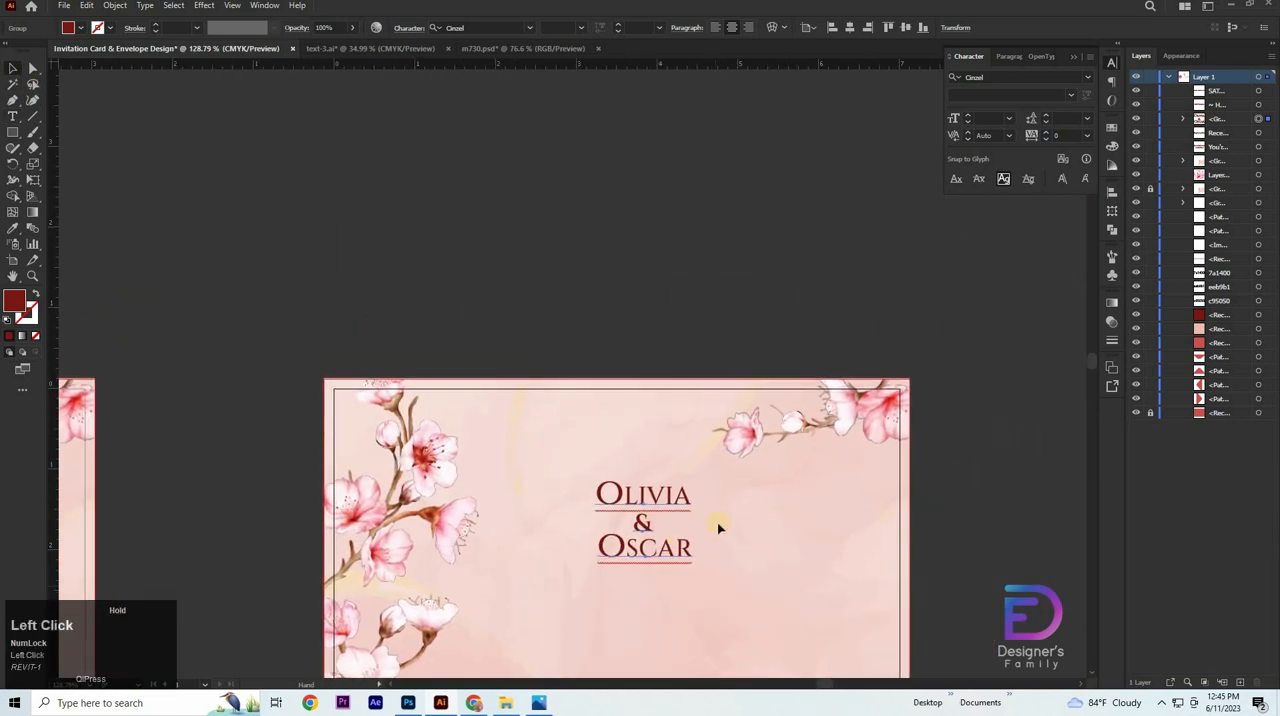
pyautogui.moveTo(652, 568); pyautogui.dragTo(652, 597)
pyautogui.click(649, 300)
pyautogui.moveTo(644, 514); pyautogui.dragTo(595, 216)
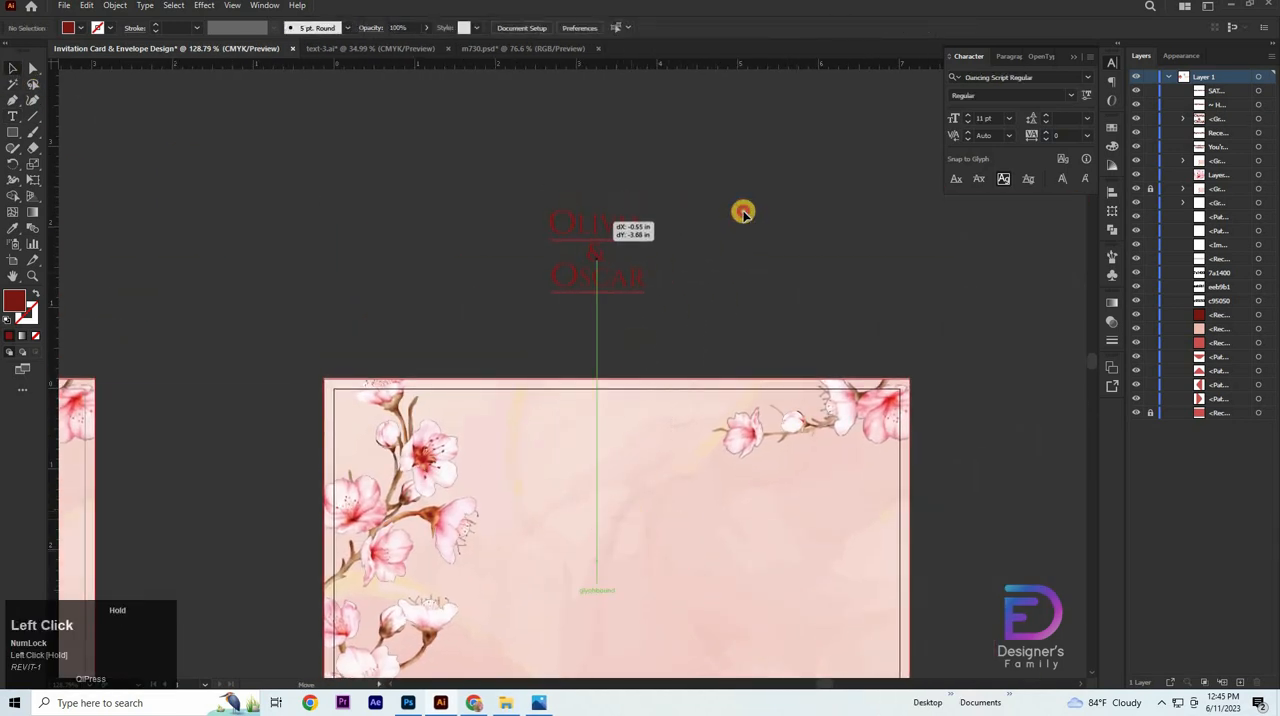
# Ungroup the couple's names and ampersand and line them up side by side in one row
pyautogui.click(743, 211)
pyautogui.rightClick(623, 272)
pyautogui.click(656, 403)
pyautogui.click(779, 270)
pyautogui.moveTo(582, 275); pyautogui.dragTo(785, 218)
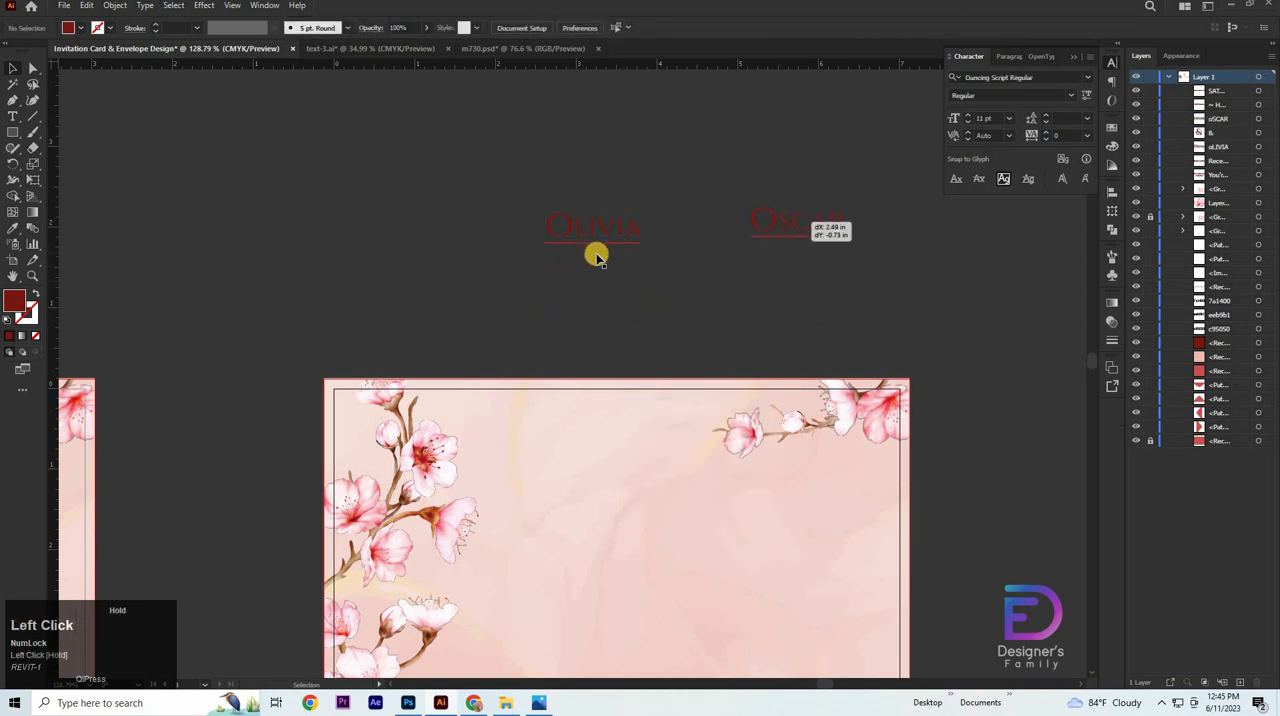
pyautogui.moveTo(593, 251); pyautogui.dragTo(675, 231)
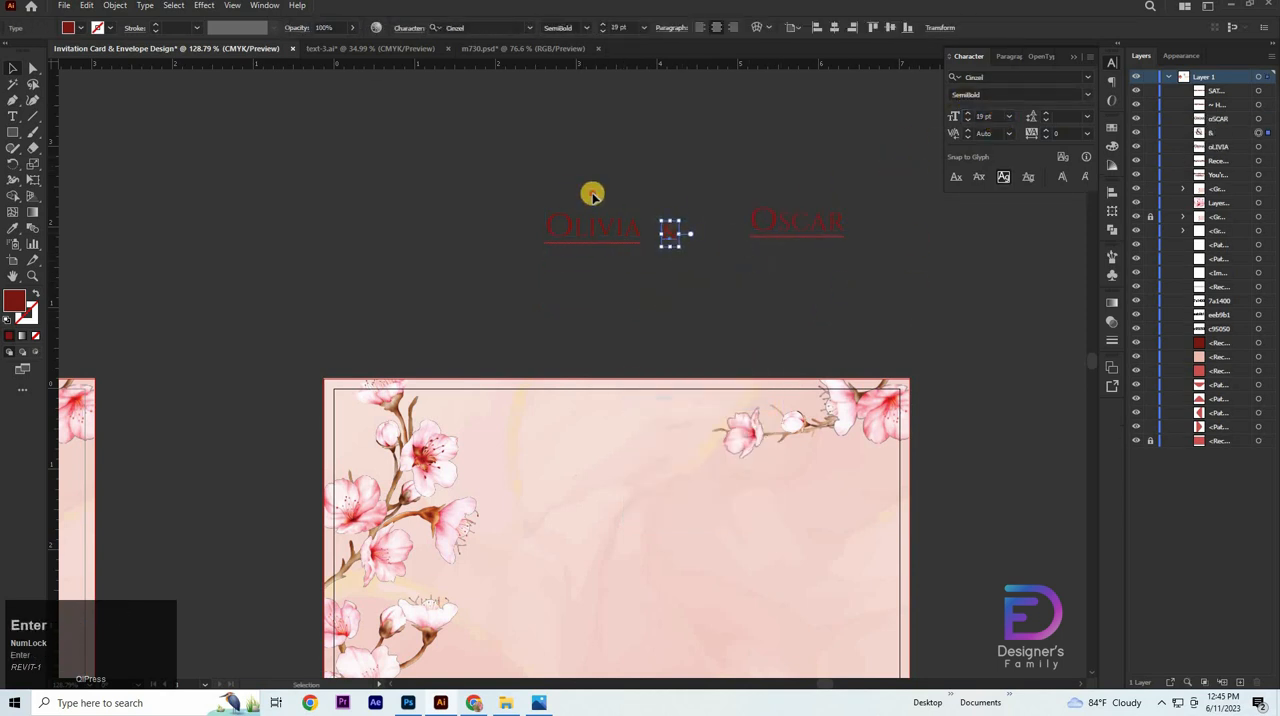
pyautogui.moveTo(575, 184); pyautogui.dragTo(828, 280)
pyautogui.click(886, 25)
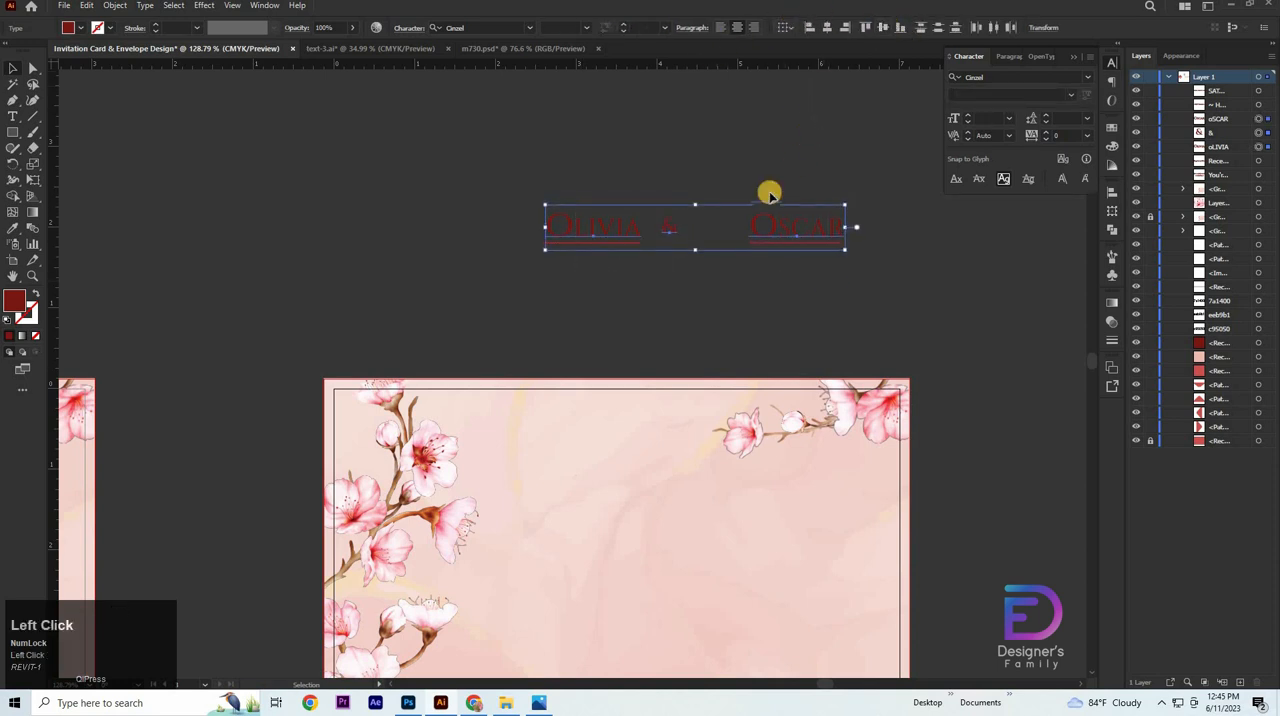
# Nudge the ampersand closer to the first name
pyautogui.click(667, 222)
pyautogui.moveTo(631, 321); pyautogui.dragTo(800, 332)
pyautogui.moveTo(704, 167); pyautogui.dragTo(598, 371)
pyautogui.click(602, 362)
pyautogui.press('Left')
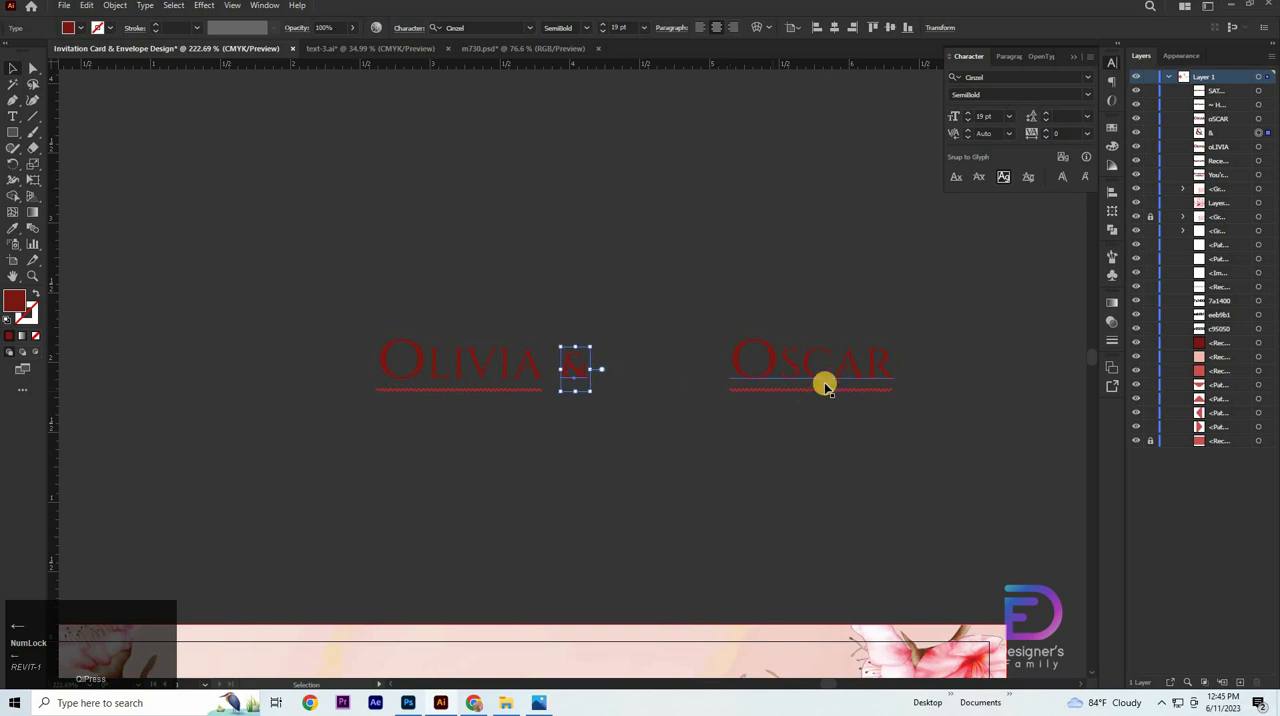
# Bring the second name up to the ampersand and even out the gaps on both sides
pyautogui.click(782, 368)
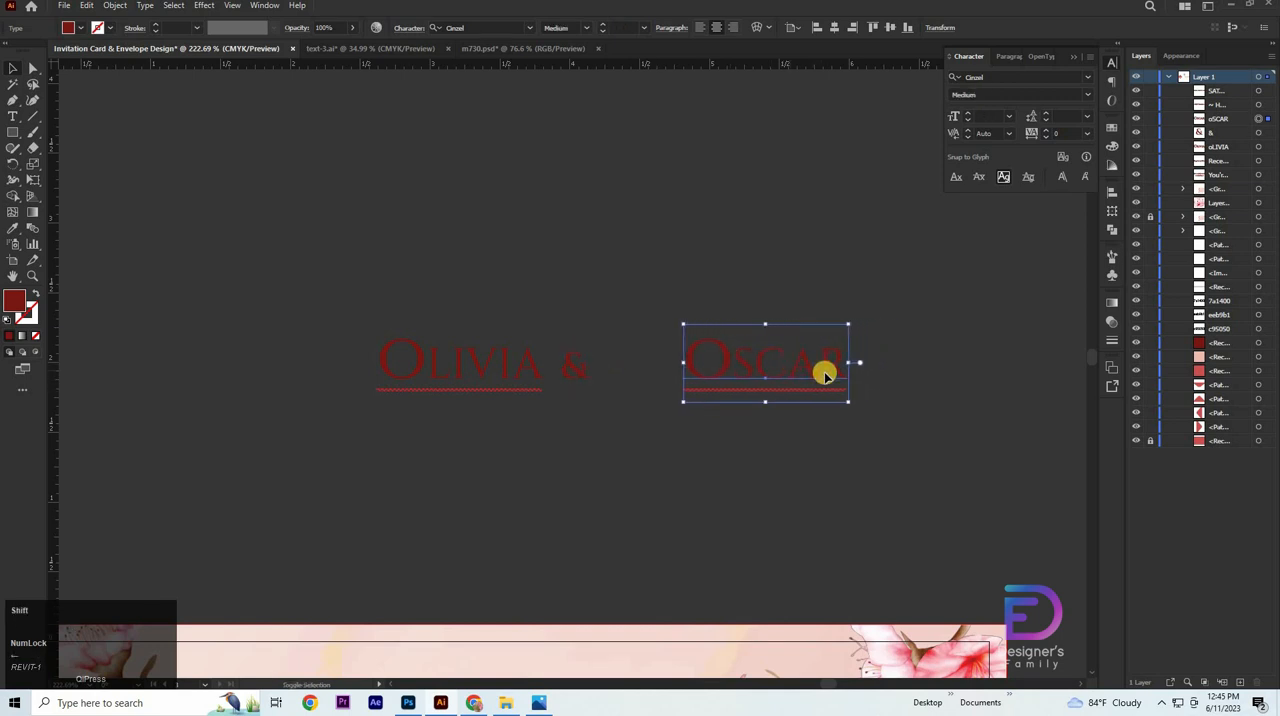
pyautogui.hotkey('shift', 'Left')
pyautogui.hotkey('shift', 'Left')
pyautogui.hotkey('shift', 'Left')
pyautogui.hotkey('shift', 'Left')
pyautogui.click(565, 380)
pyautogui.press('Left')
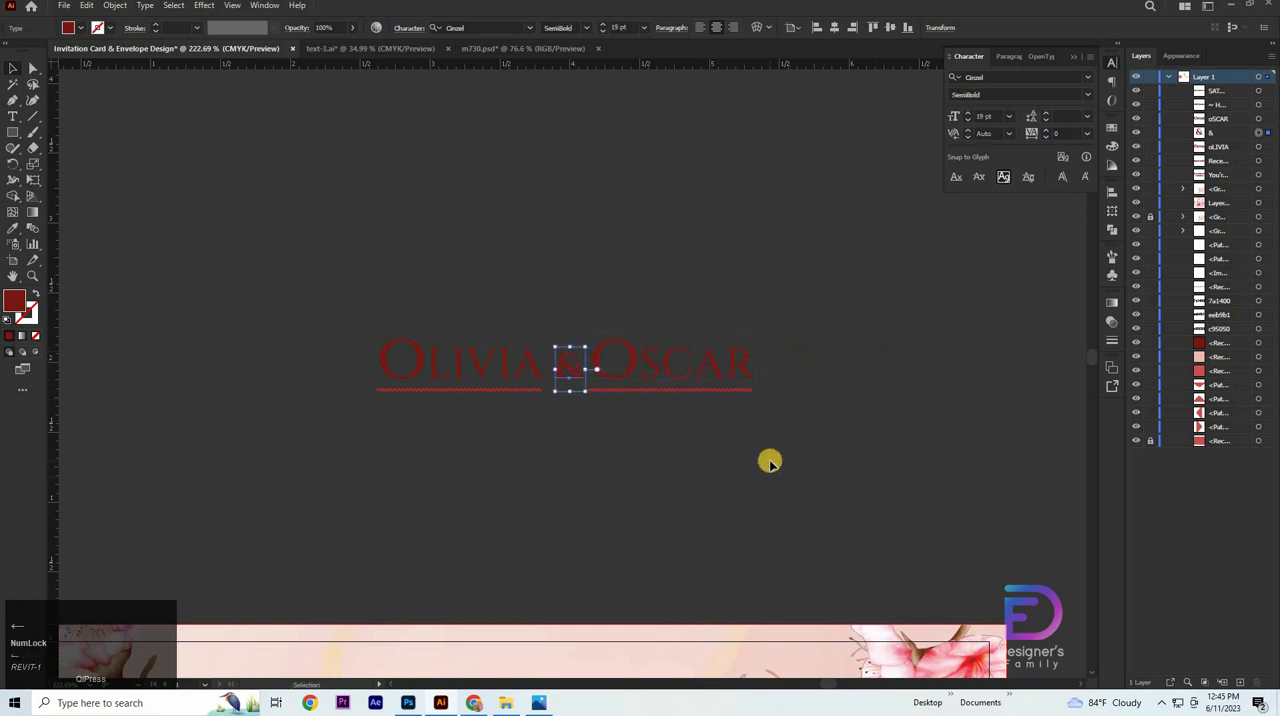
pyautogui.click(700, 377)
pyautogui.click(470, 385)
pyautogui.click(494, 466)
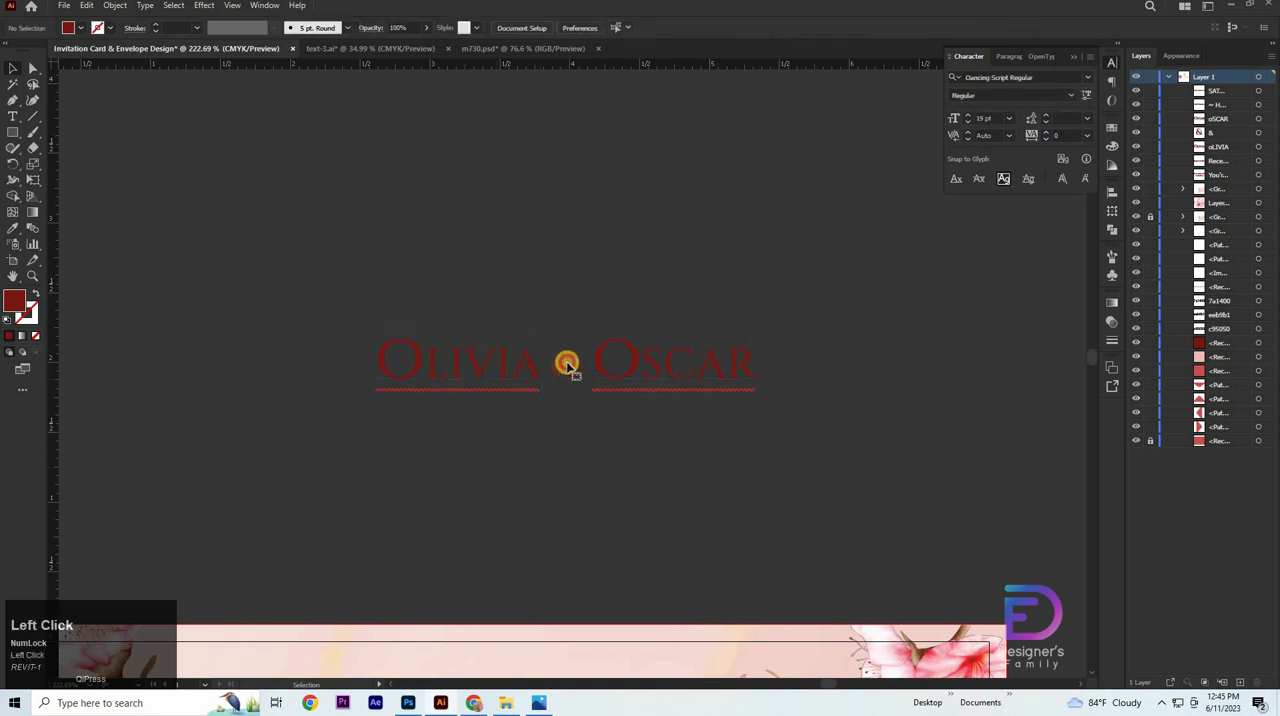
# Try the Black style on the ampersand and settle on Cinzel Regular
pyautogui.click(566, 364)
pyautogui.click(1089, 96)
pyautogui.click(991, 134)
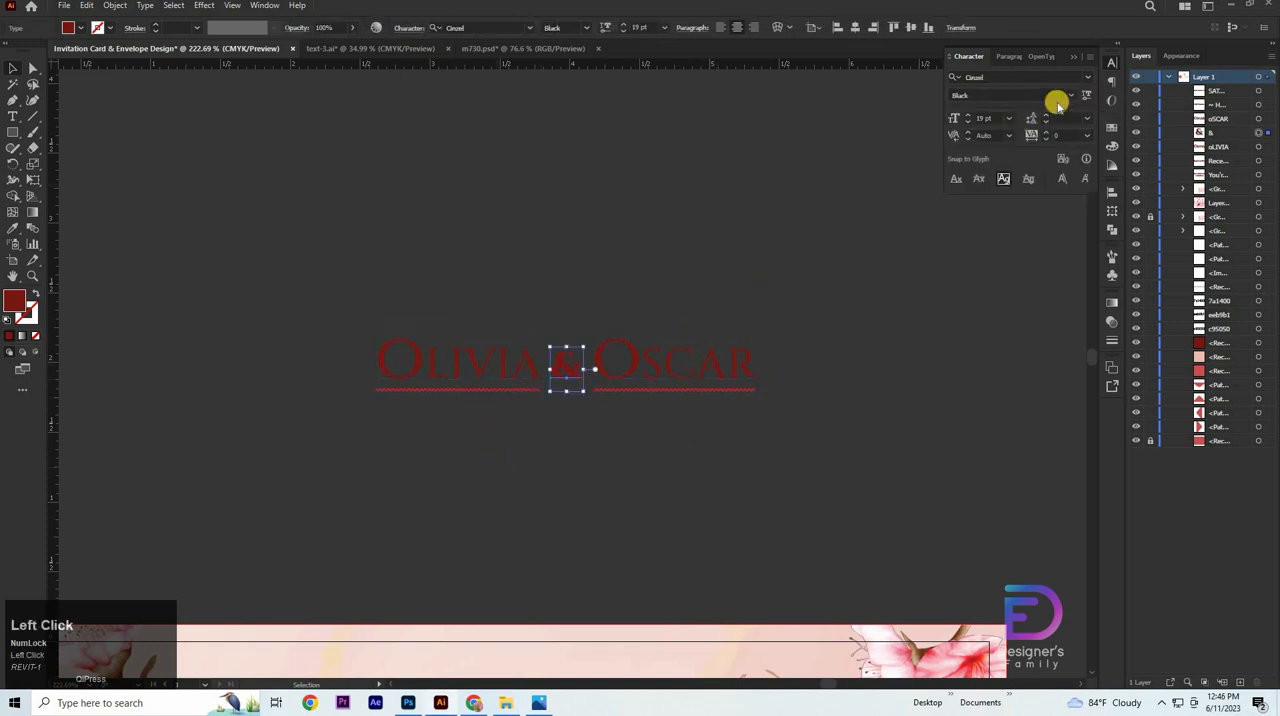
pyautogui.click(1087, 96)
pyautogui.click(1045, 111)
pyautogui.click(843, 260)
# Fine-tune the spacing of the two names around the ampersand and select the whole row
pyautogui.click(712, 376)
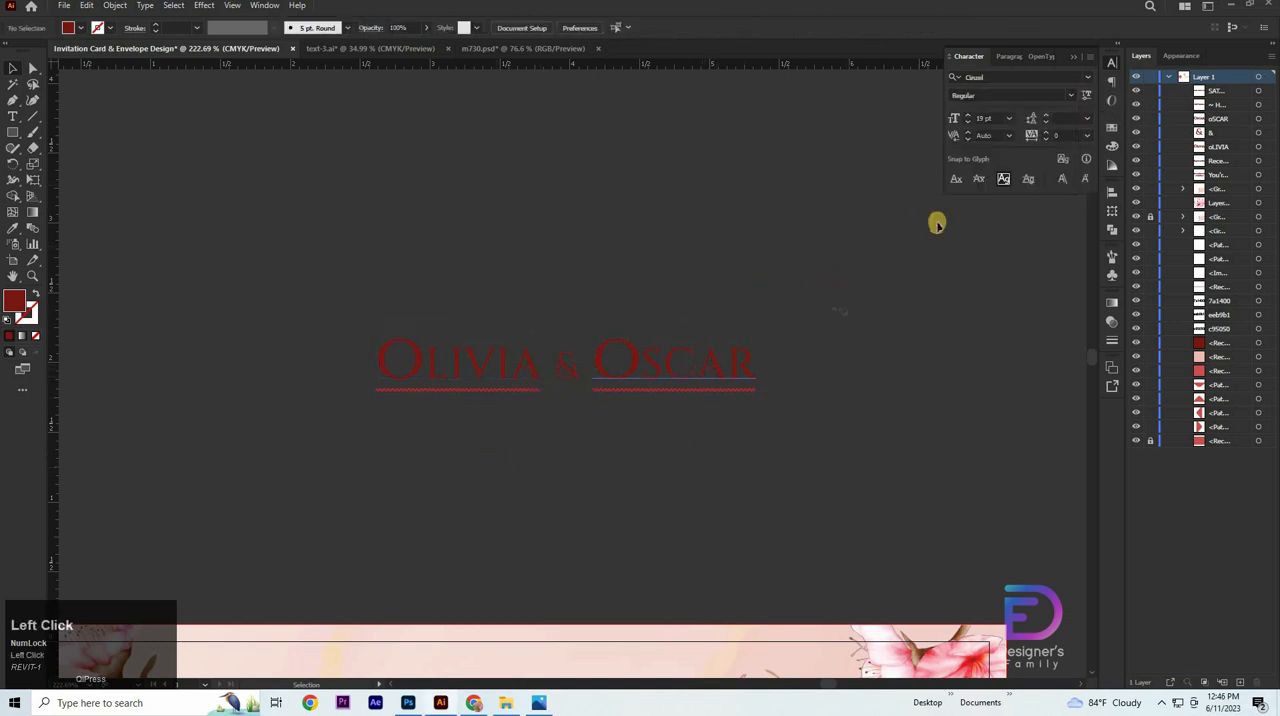
pyautogui.moveTo(457, 471); pyautogui.dragTo(726, 380)
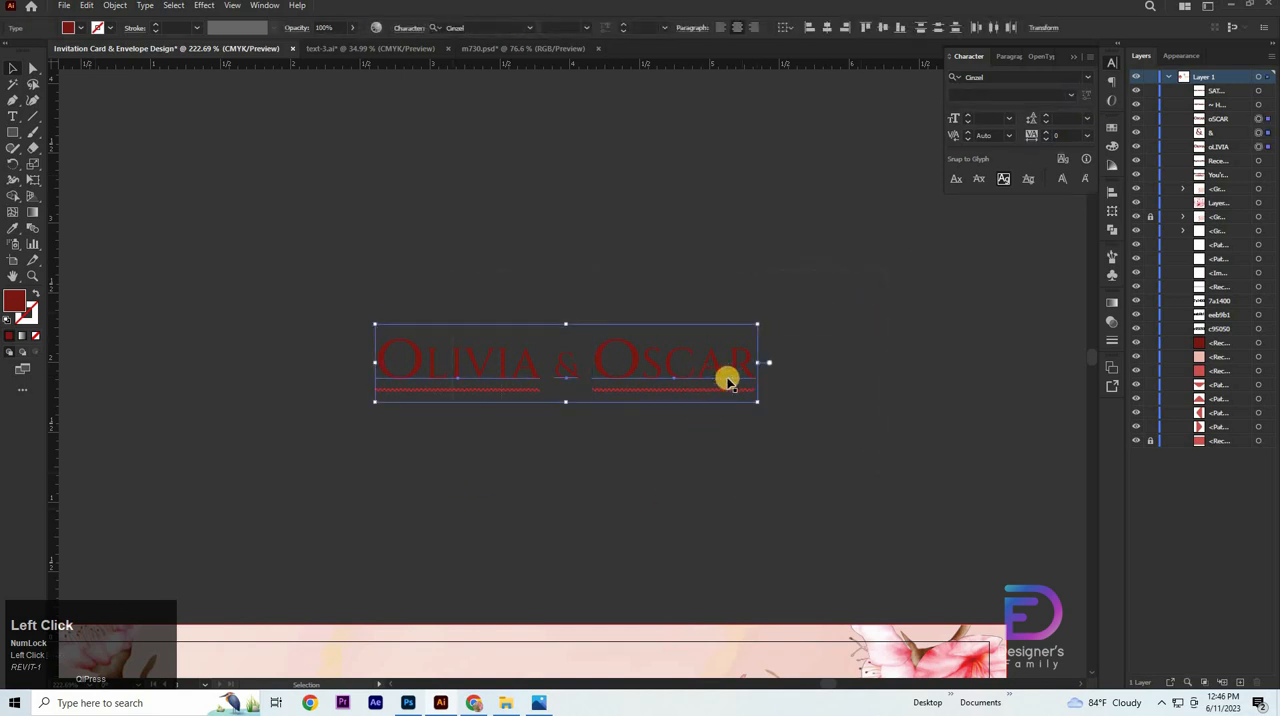
pyautogui.click(702, 432)
pyautogui.click(720, 378)
pyautogui.click(416, 378)
pyautogui.press('Right')
pyautogui.press('Right')
pyautogui.moveTo(403, 494); pyautogui.dragTo(700, 385)
pyautogui.moveTo(938, 433); pyautogui.dragTo(712, 456)
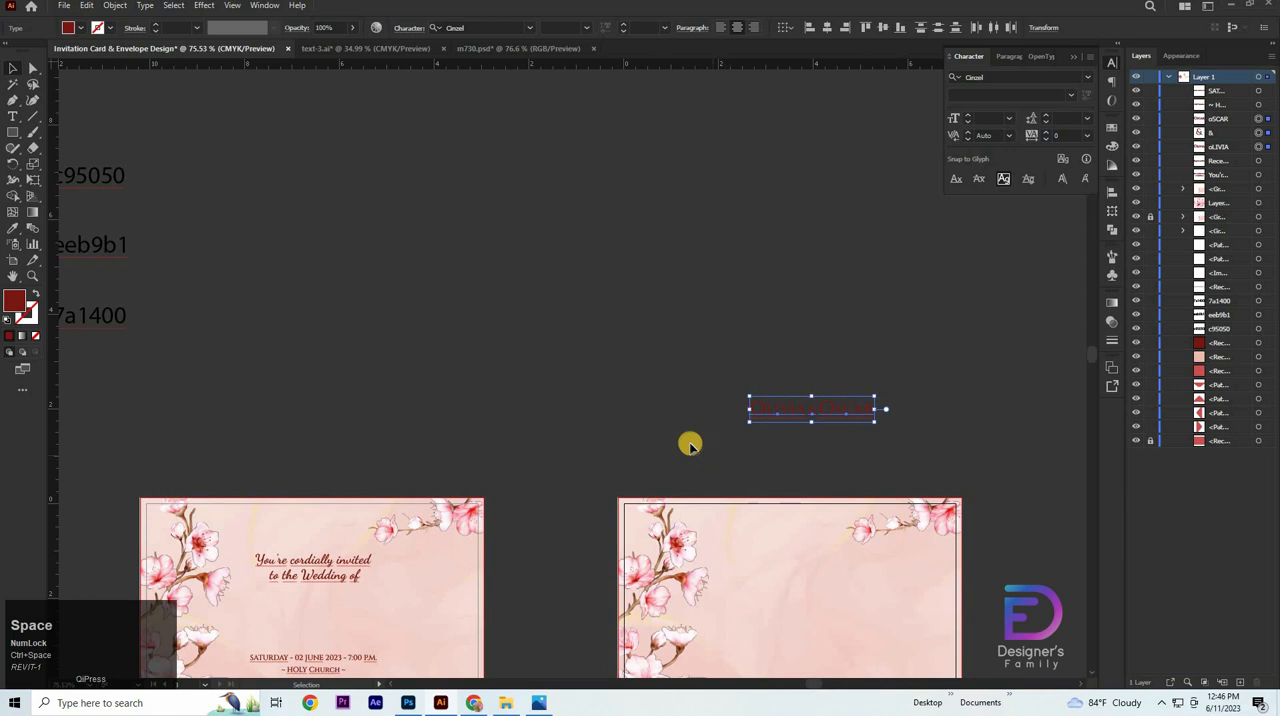
# Copy "Thank You" and "you made our day magnificent" from text-3.ai to the canvas above the invitation document's second card
pyautogui.click(375, 49)
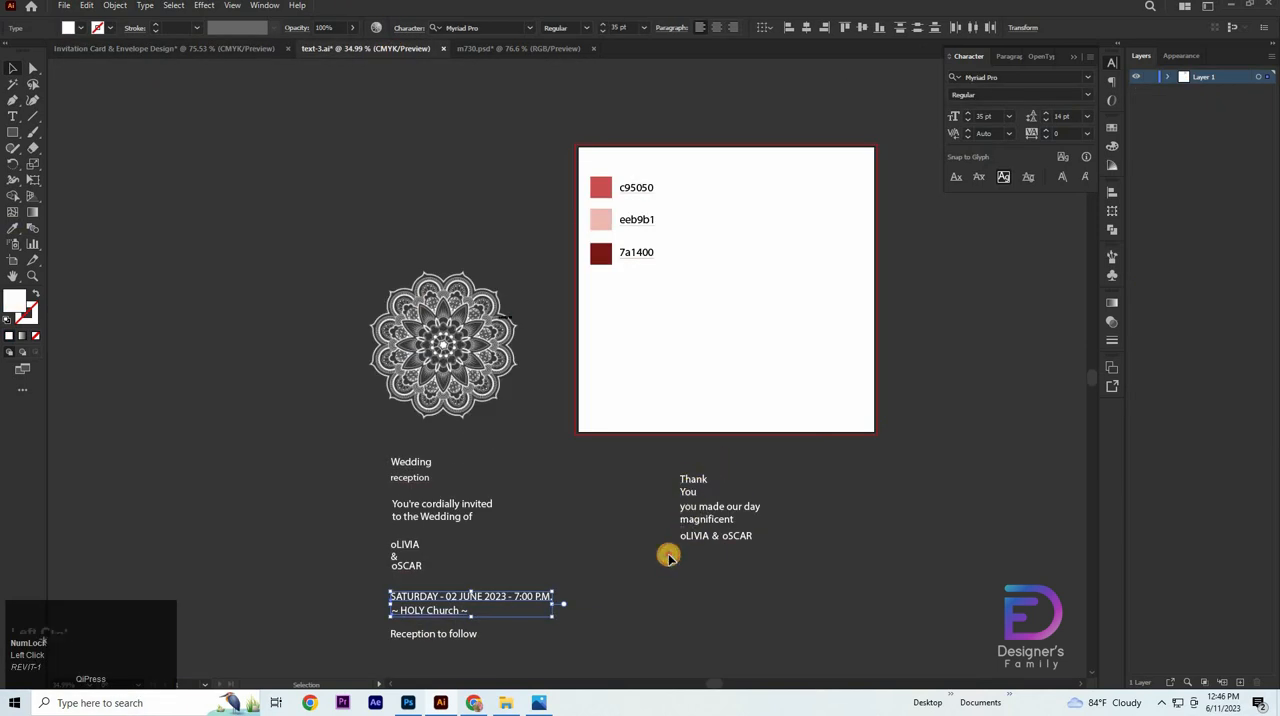
pyautogui.click(795, 526)
pyautogui.moveTo(647, 523); pyautogui.dragTo(721, 196)
pyautogui.click(1025, 319)
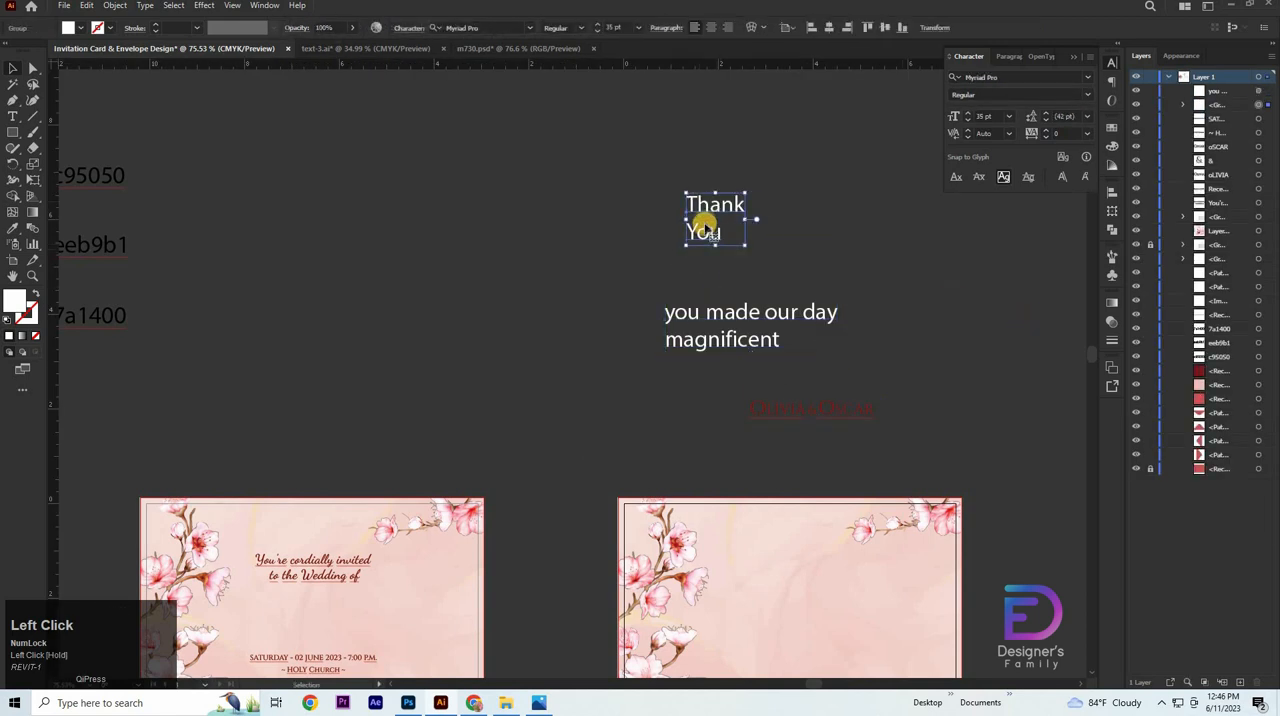
# Set "Thank You" to Cinzel, and recolor it and "you made our day magnificent" with the dark red 7a1400 square
pyautogui.click(1088, 78)
pyautogui.click(975, 163)
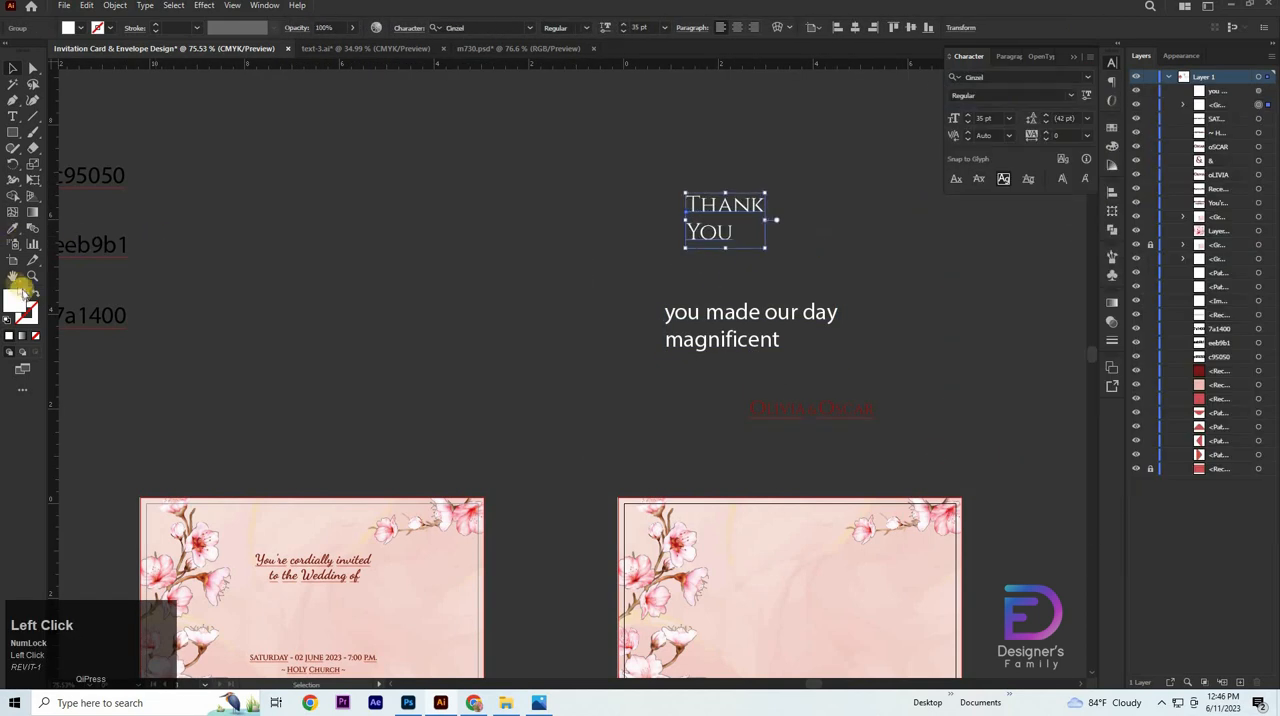
pyautogui.click(15, 230)
pyautogui.moveTo(350, 281); pyautogui.dragTo(600, 274)
pyautogui.click(250, 306)
pyautogui.moveTo(987, 341); pyautogui.dragTo(806, 369)
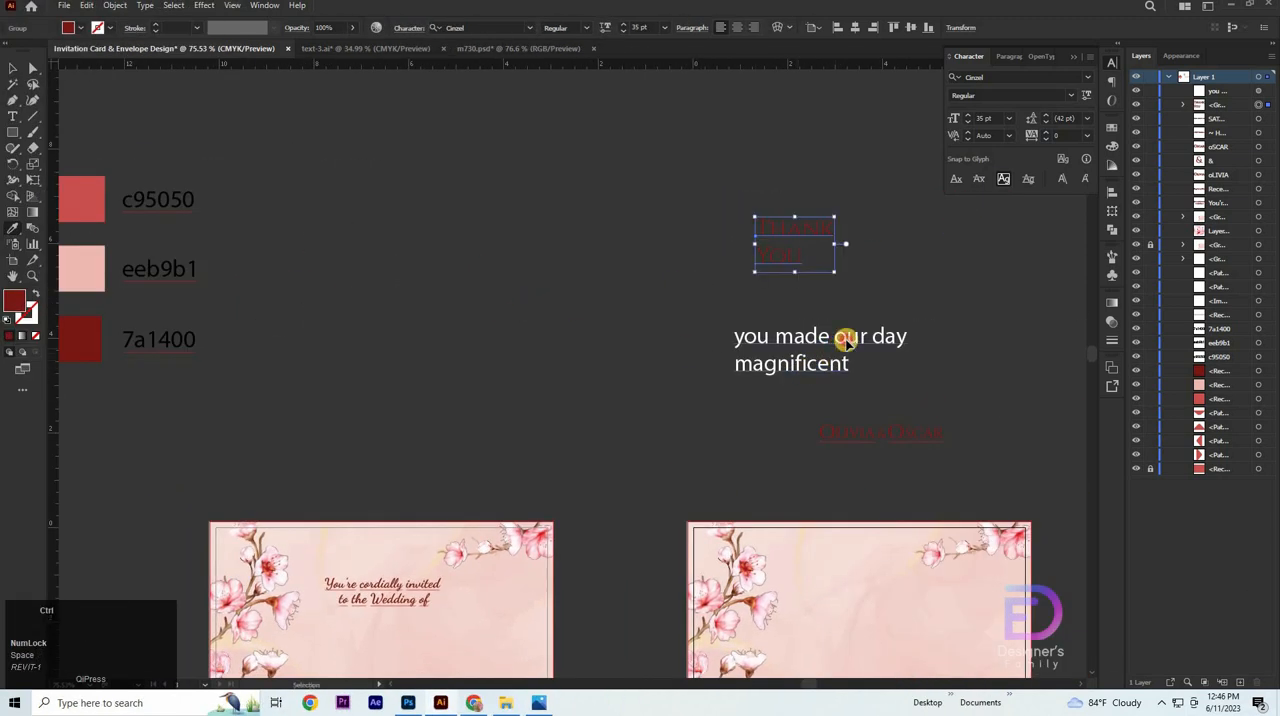
pyautogui.keyDown('ctrl'); pyautogui.click(845, 340); pyautogui.keyUp('ctrl')
pyautogui.click(98, 328)
# Set the font style of "Thank You" to SemiBold
pyautogui.keyDown('ctrl'); pyautogui.click(766, 236); pyautogui.keyUp('ctrl')
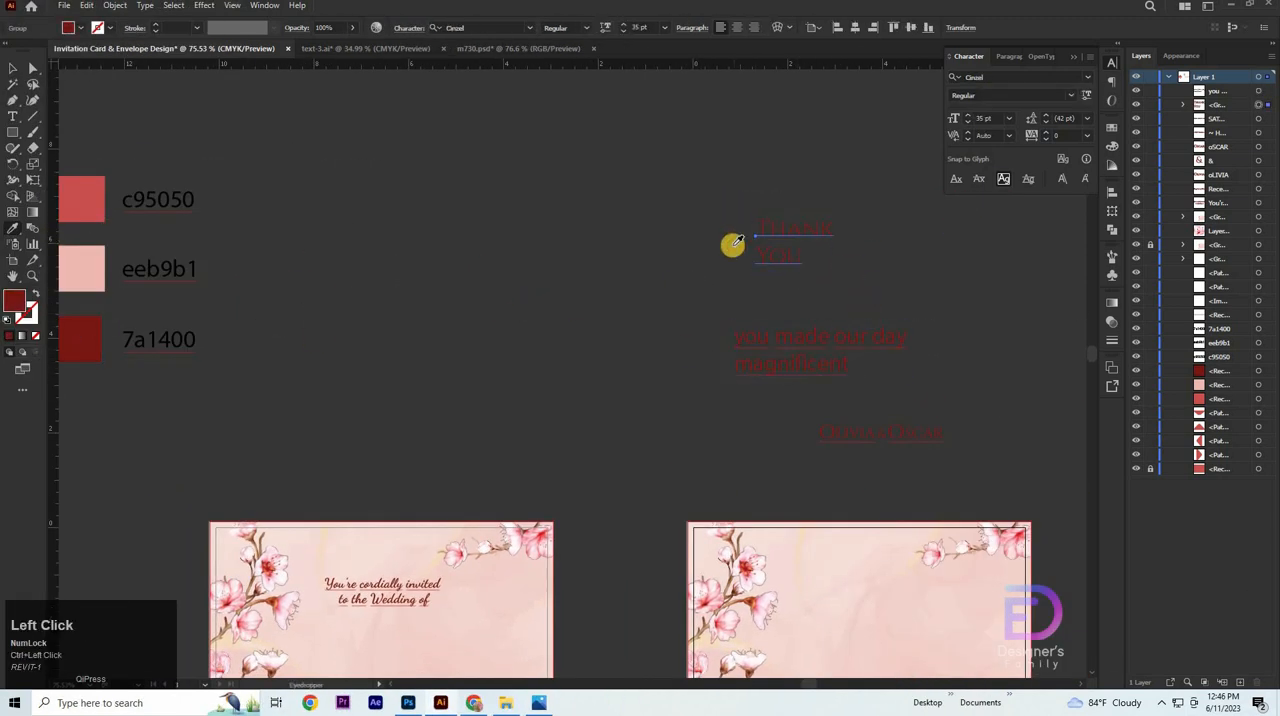
pyautogui.click(13, 68)
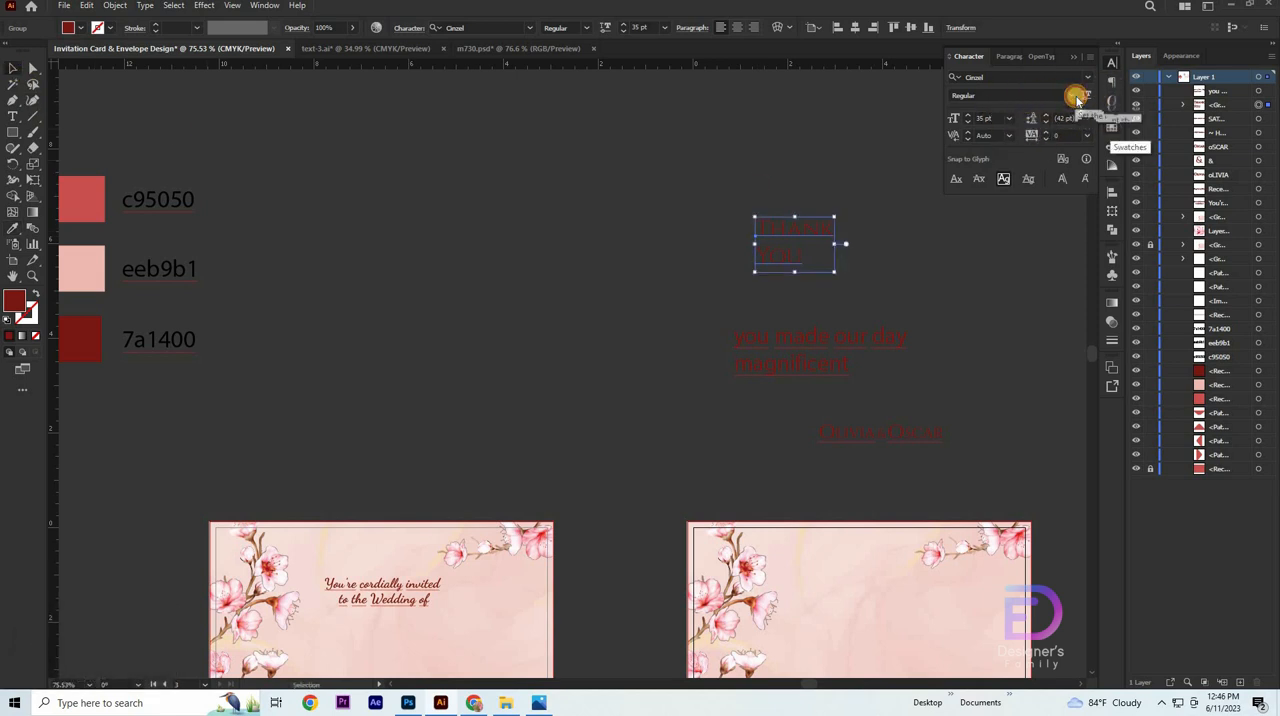
pyautogui.click(1077, 96)
pyautogui.click(1011, 166)
# Place "Thank You" on the upper middle of the second card and right-align its two lines
pyautogui.moveTo(794, 229); pyautogui.dragTo(863, 603)
pyautogui.press('space')
pyautogui.moveTo(816, 202); pyautogui.dragTo(737, 60)
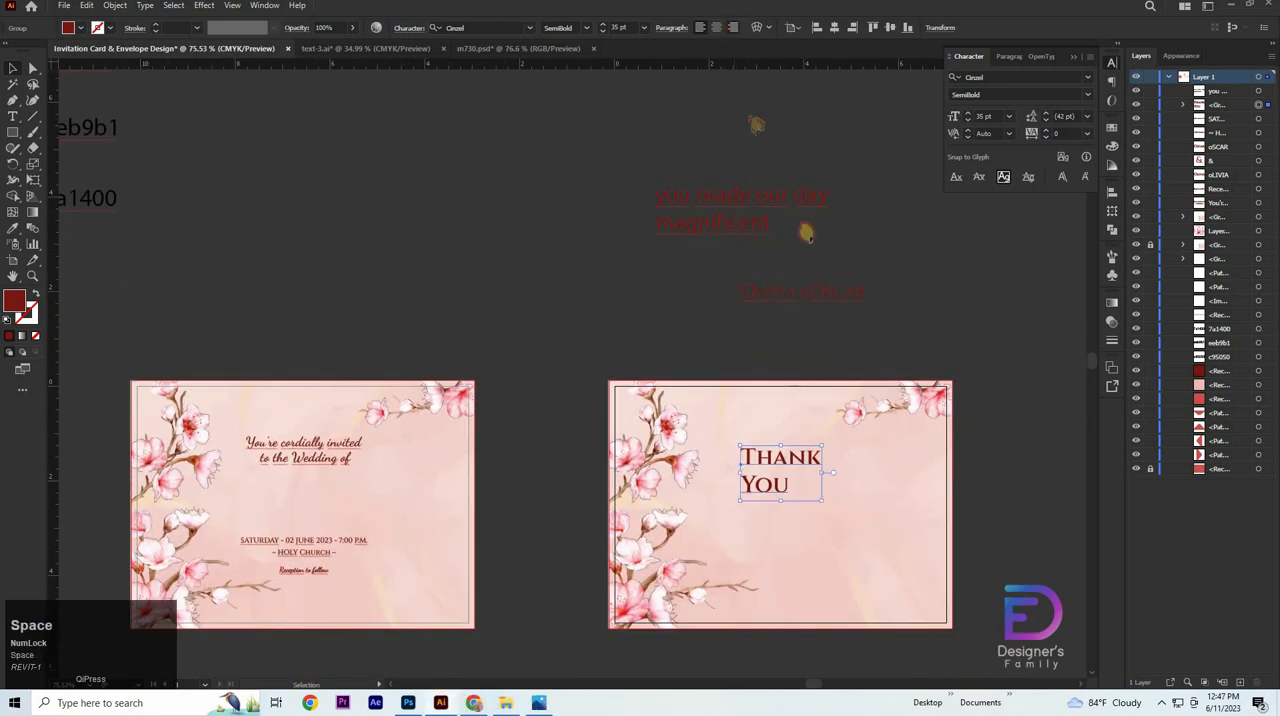
pyautogui.moveTo(804, 490); pyautogui.dragTo(838, 503)
pyautogui.click(995, 494)
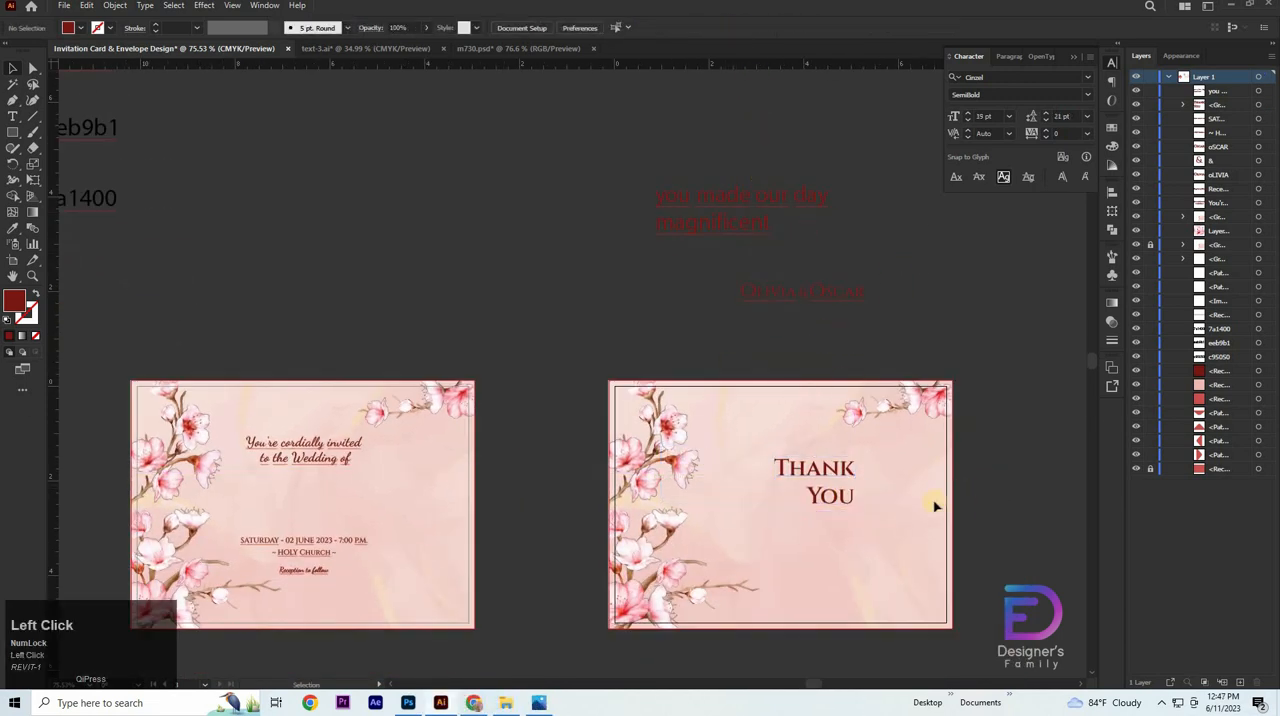
# Set "you made our day magnificent" to Cinzel Medium at 11 pt and right-align its lines
pyautogui.click(725, 208)
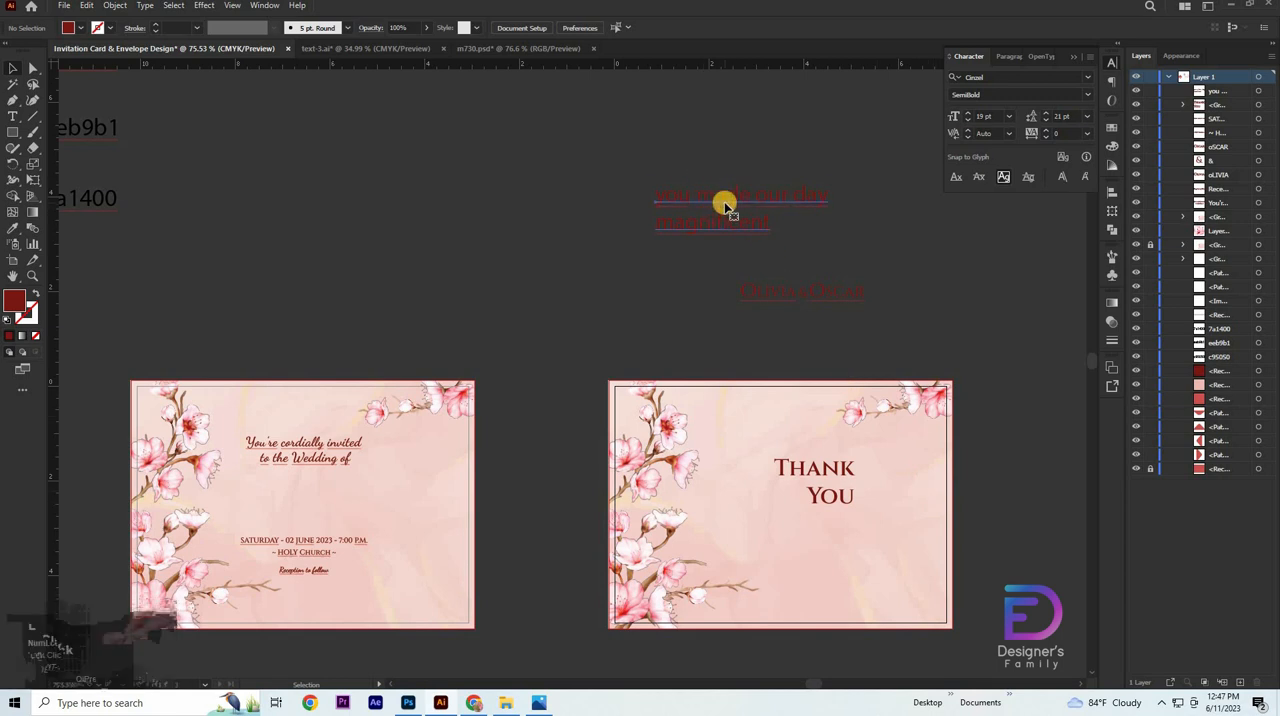
pyautogui.click(1088, 79)
pyautogui.click(1026, 146)
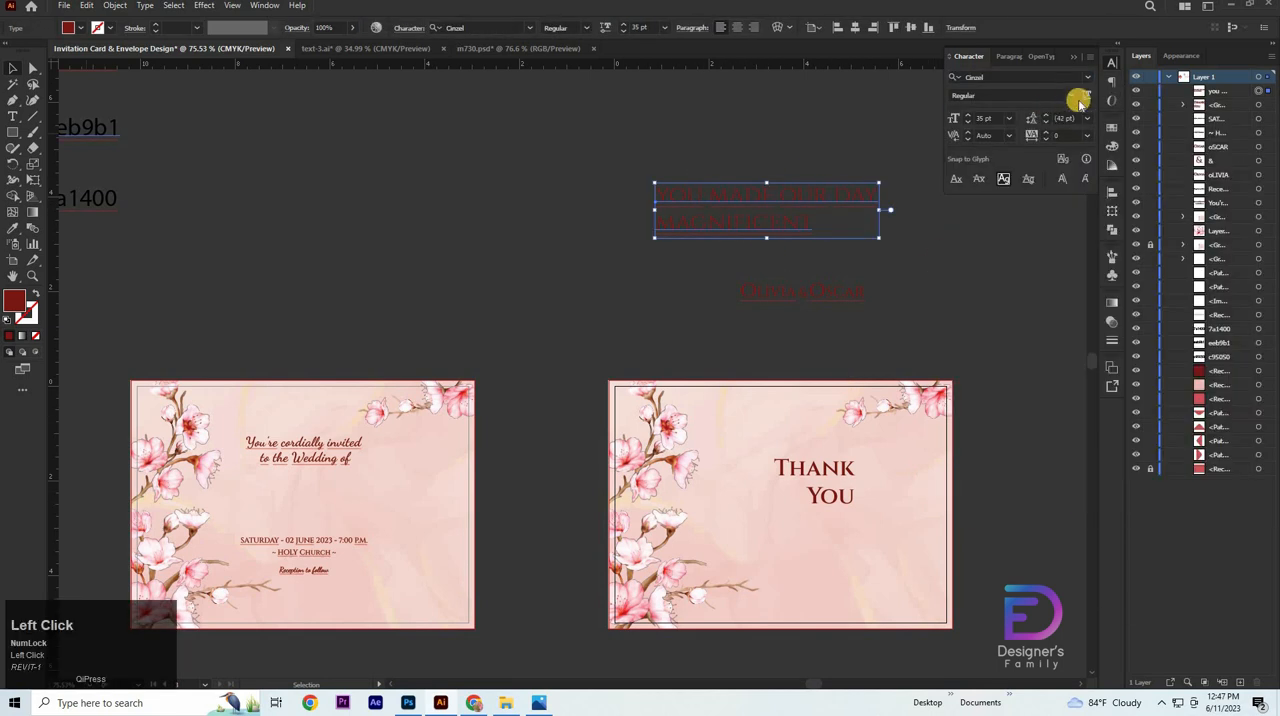
pyautogui.click(1075, 96)
pyautogui.click(995, 151)
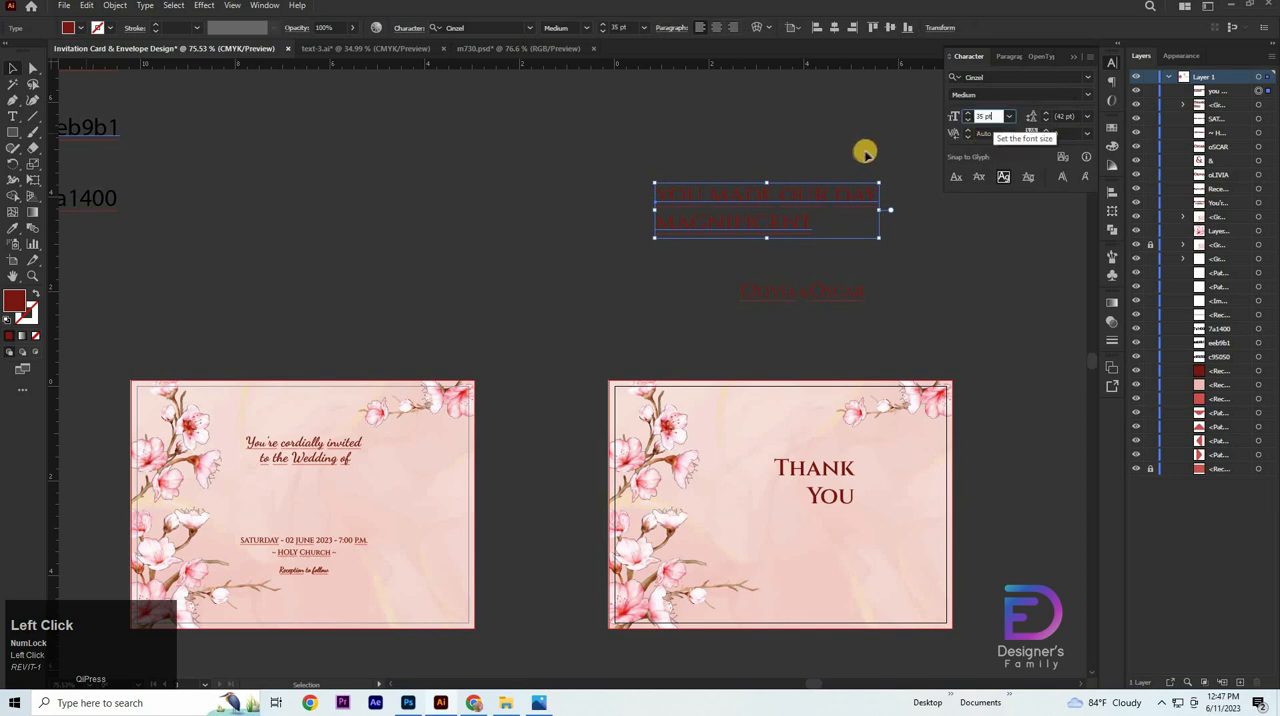
pyautogui.write('11')
pyautogui.press('Return')
pyautogui.click(736, 28)
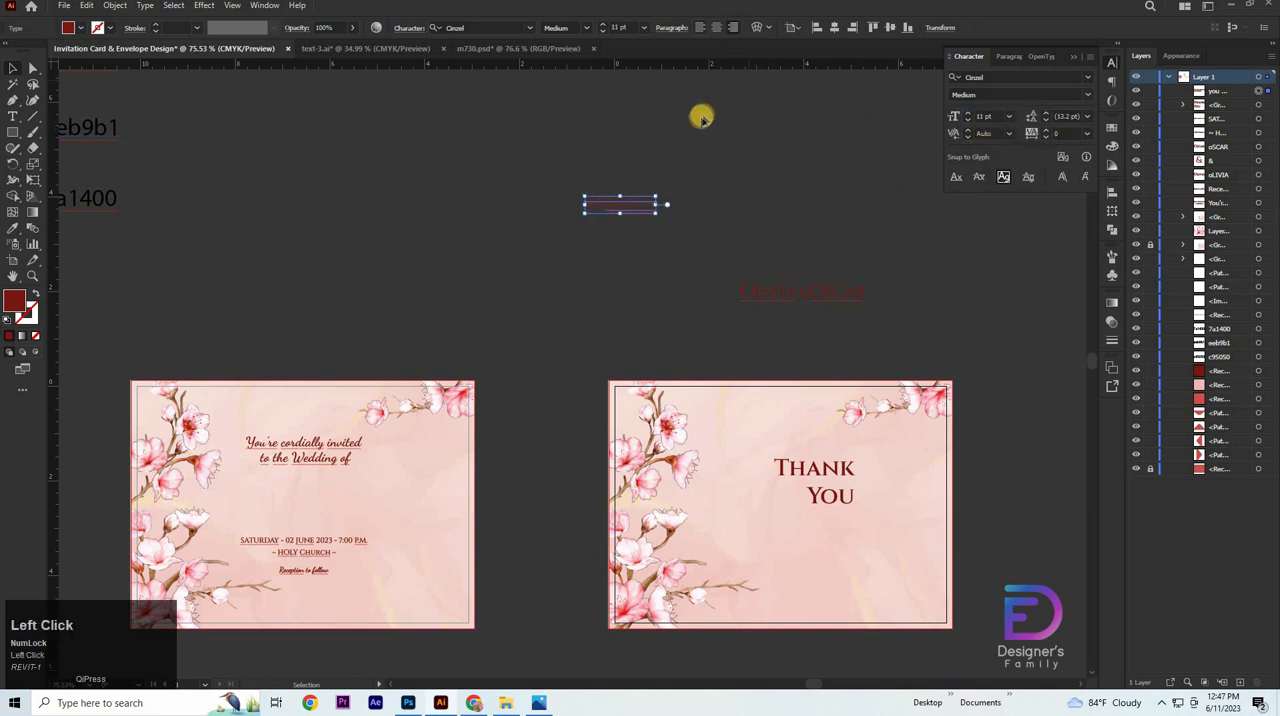
# Place "you made our day magnificent" and the groom's name below "Thank You", right-align the three texts and distribute them vertically by their centers
pyautogui.moveTo(623, 205); pyautogui.dragTo(807, 549)
pyautogui.keyDown('shift'); pyautogui.click(829, 525); pyautogui.keyUp('shift')
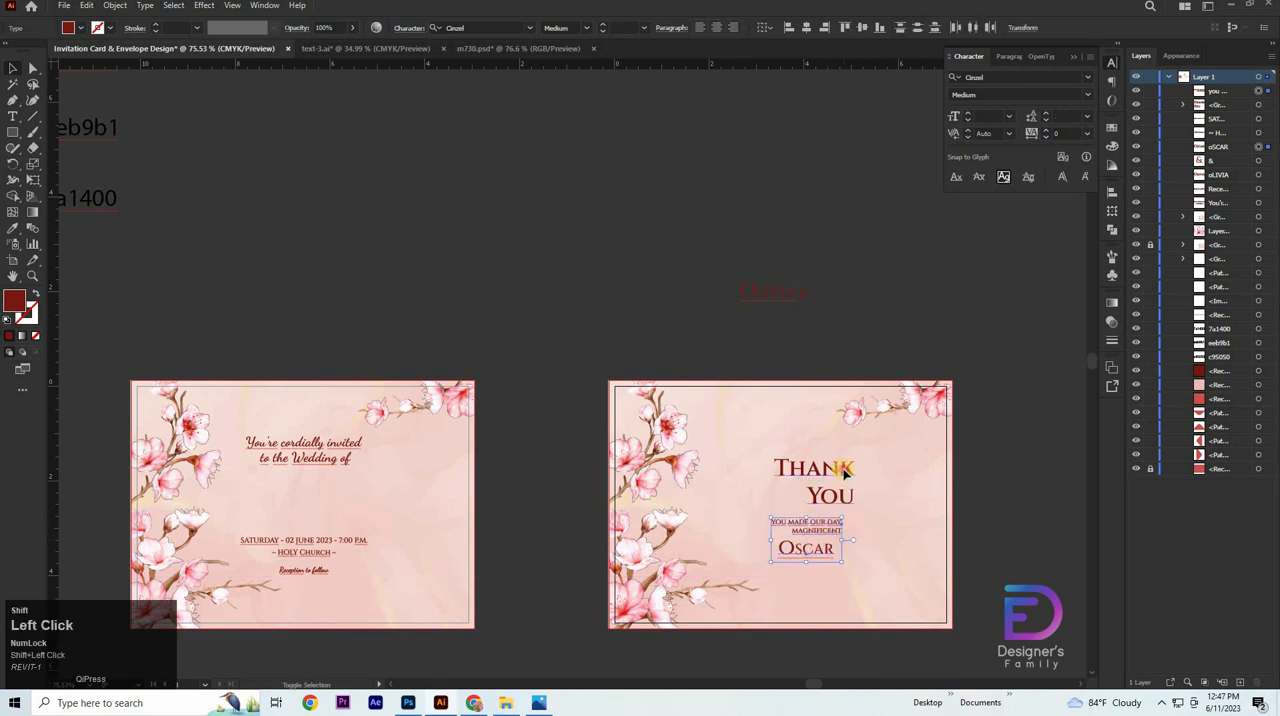
pyautogui.keyDown('shift'); pyautogui.click(843, 471); pyautogui.keyUp('shift')
pyautogui.click(852, 22)
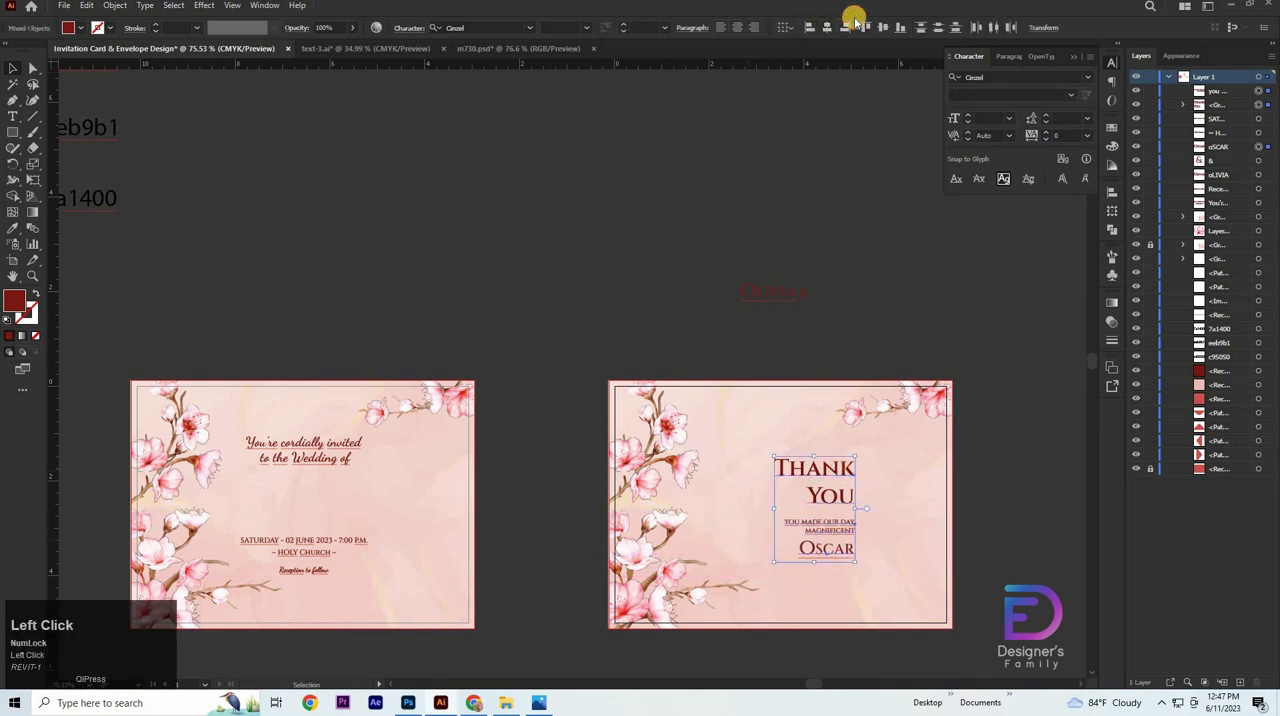
pyautogui.click(942, 30)
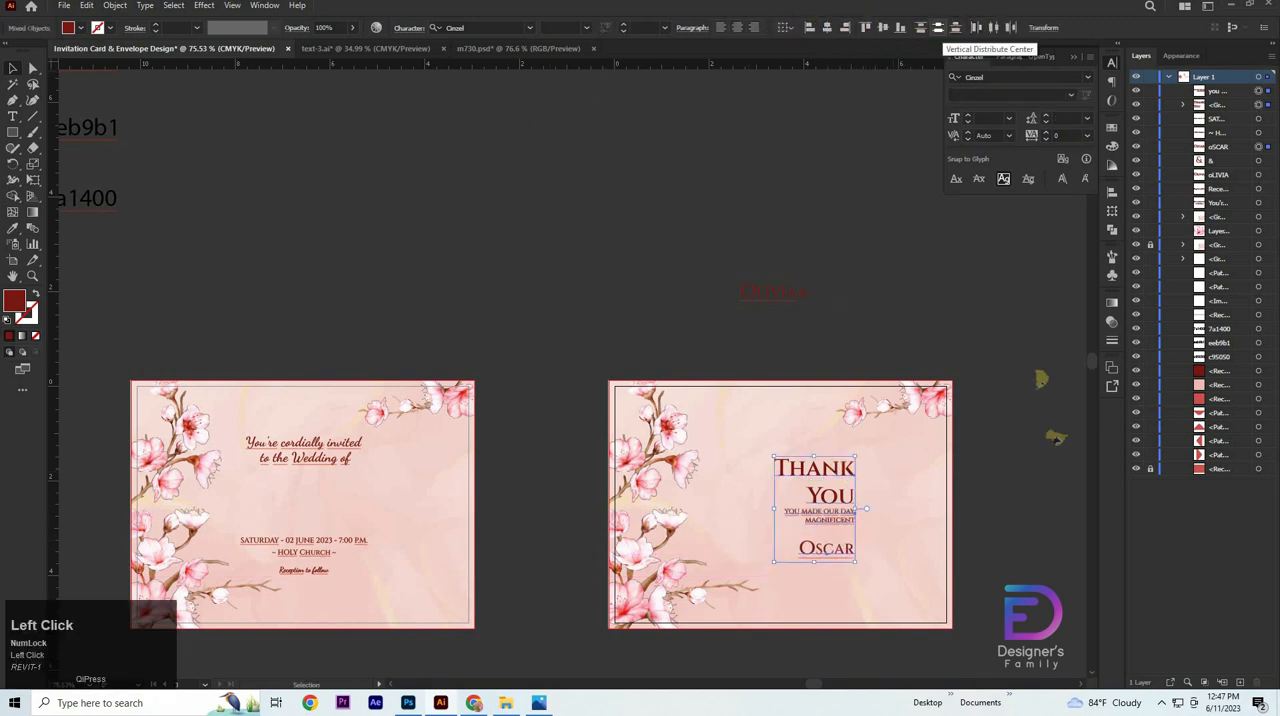
# Nudge "you made our day magnificent" slightly down, away from "Thank You"
pyautogui.click(846, 523)
pyautogui.press('Down')
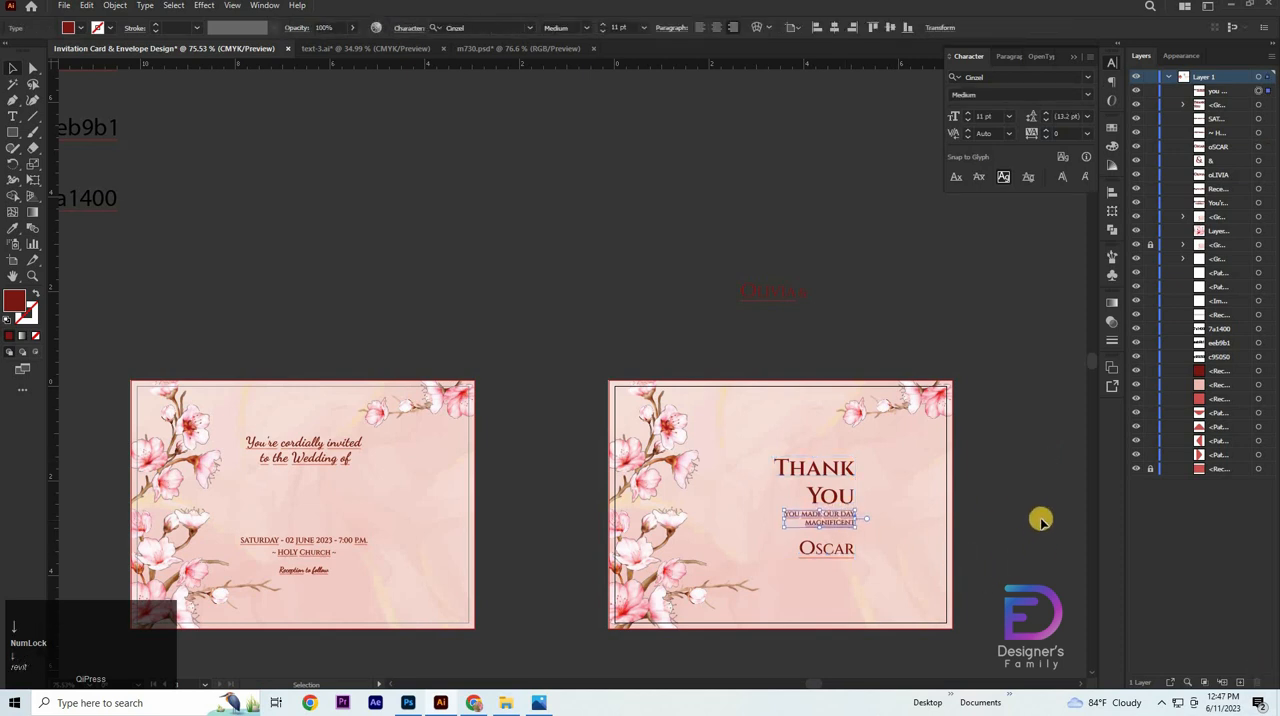
pyautogui.click(1040, 516)
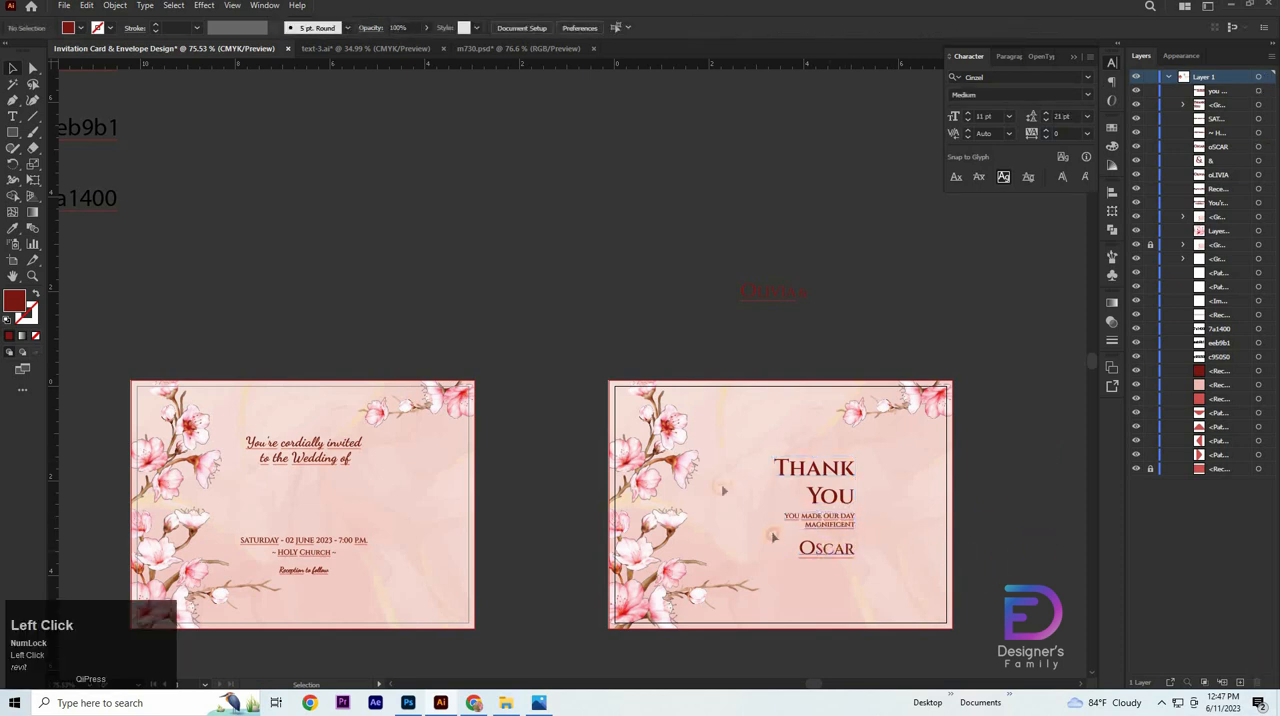
# Rejoin the groom's name with the bride's, group the couple's names with the ampersand, and right-align the group below the thank-you text
pyautogui.moveTo(826, 548); pyautogui.dragTo(842, 296)
pyautogui.click(779, 292)
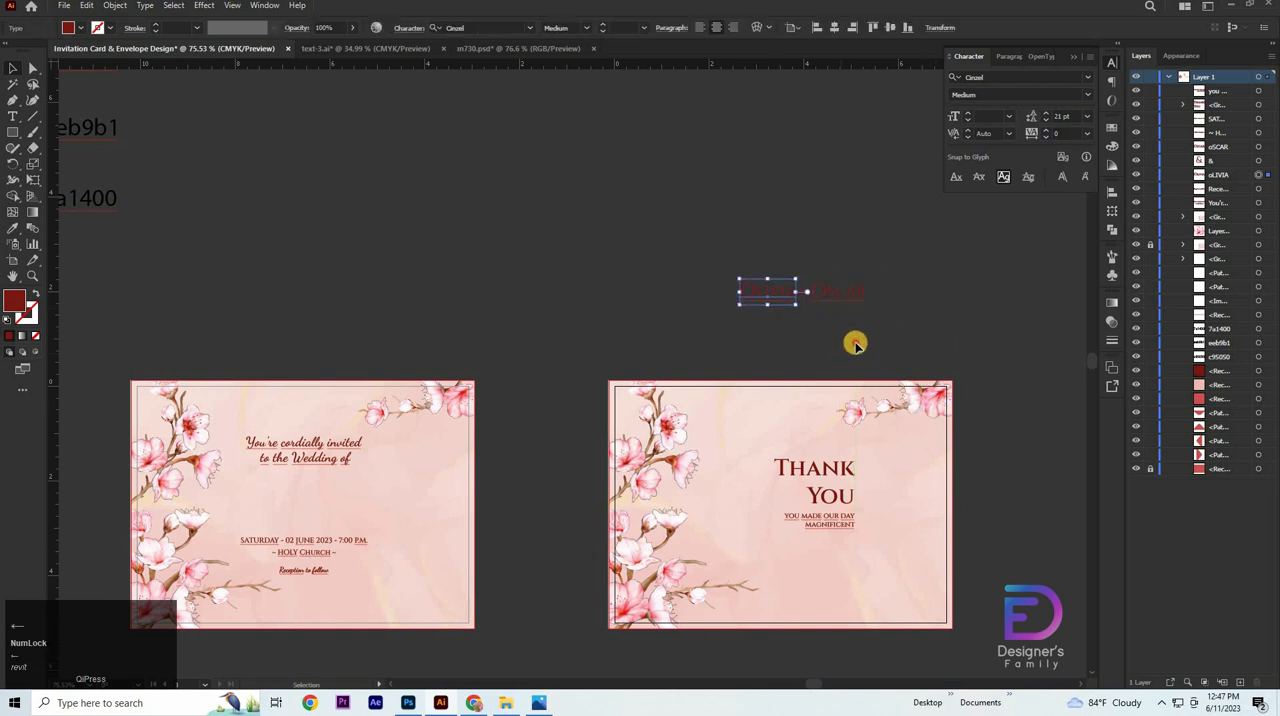
pyautogui.moveTo(727, 243); pyautogui.dragTo(883, 334)
pyautogui.hotkey('ctrl', 'g')
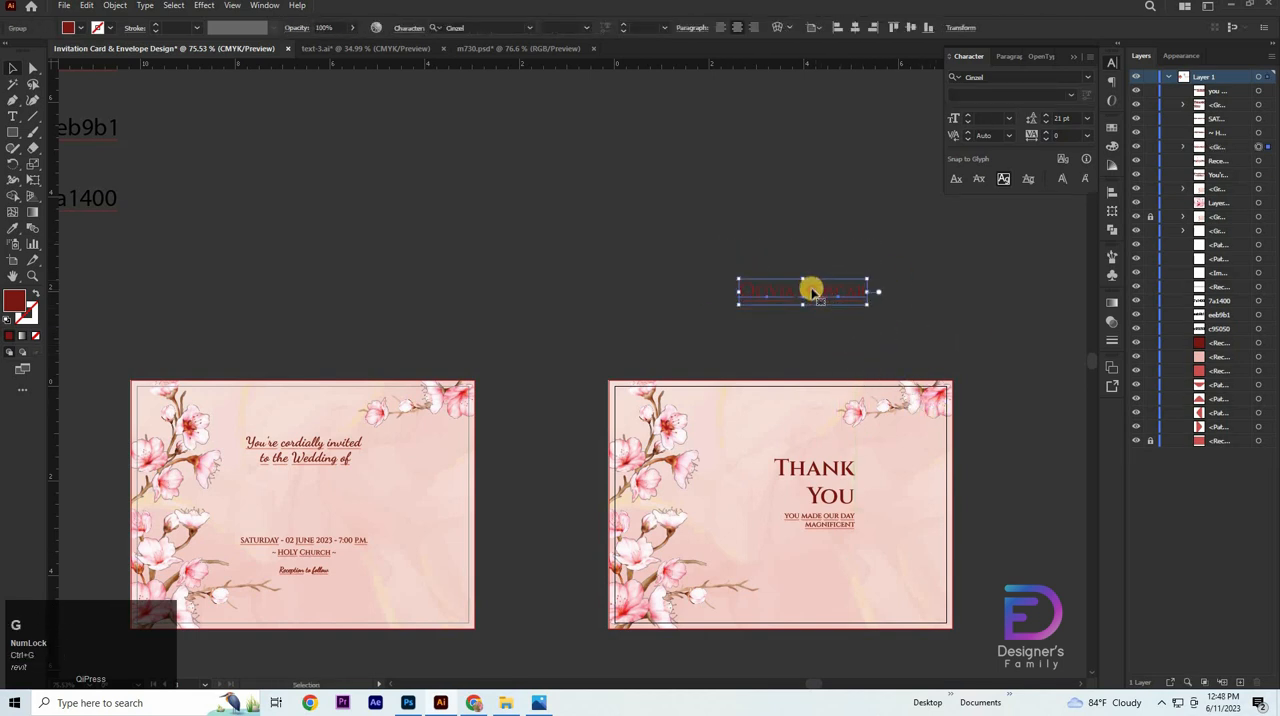
pyautogui.moveTo(816, 283); pyautogui.dragTo(825, 572)
pyautogui.click(848, 30)
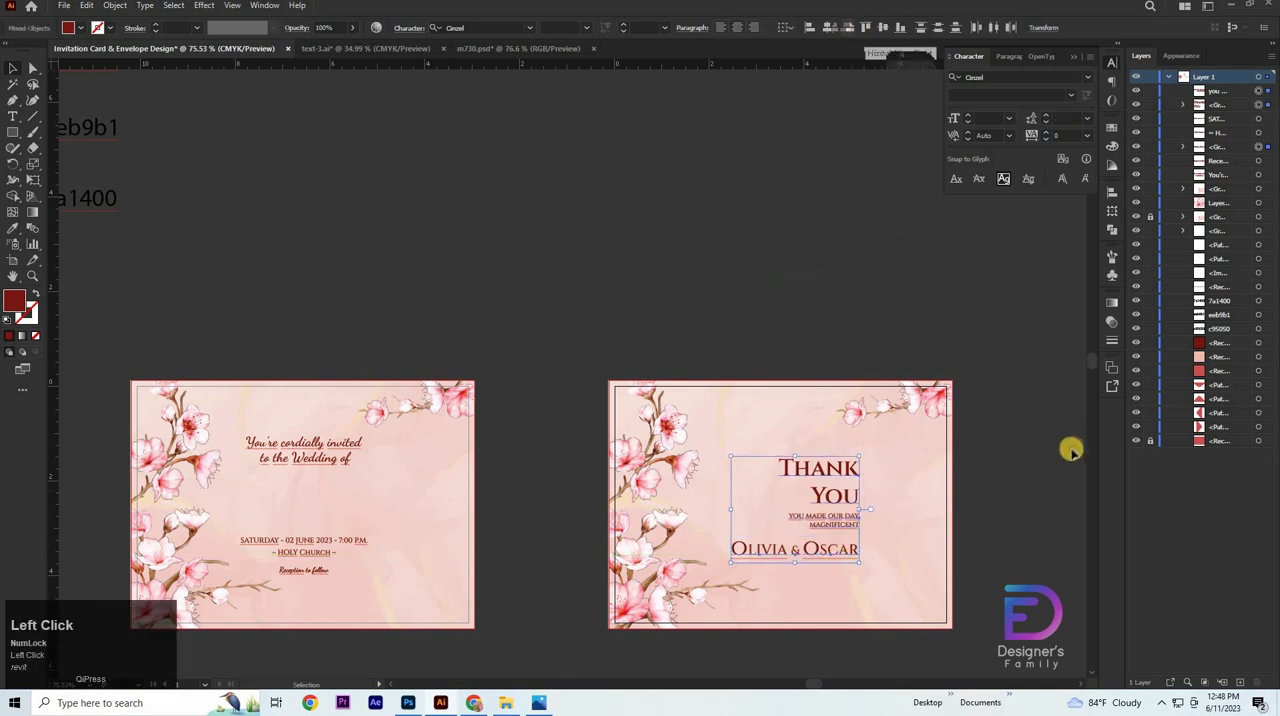
# Nudge the grouped couple's names up, closer to "you made our day magnificent"
pyautogui.click(840, 550)
pyautogui.press('Up')
pyautogui.press('Up')
pyautogui.press('Up')
pyautogui.press('Up')
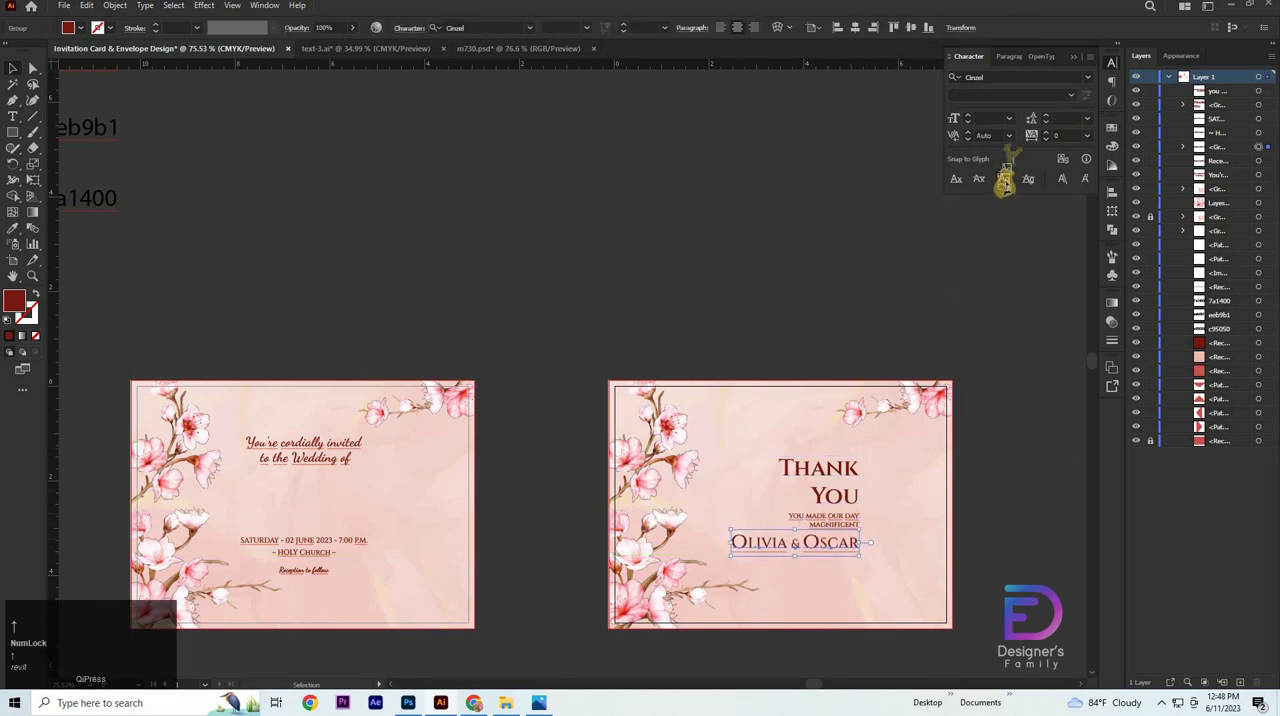
# Scale the grouped couple's names down proportionally from their left edge, keeping the right edge aligned, and raise them slightly
pyautogui.moveTo(850, 588); pyautogui.dragTo(1000, 545)
pyautogui.keyDown('shift'); pyautogui.click(592, 481); pyautogui.keyUp('shift')
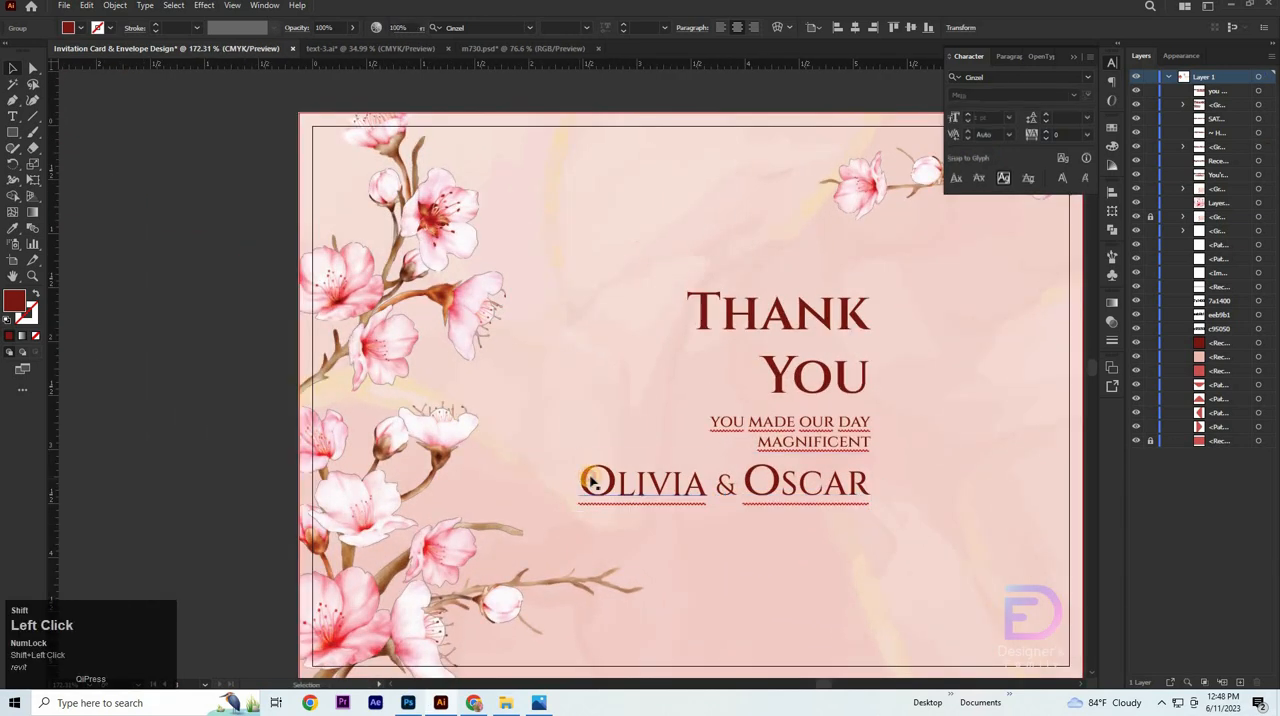
pyautogui.click(581, 484)
pyautogui.moveTo(577, 486); pyautogui.dragTo(670, 488)
pyautogui.hotkey('ctrl', 'z')
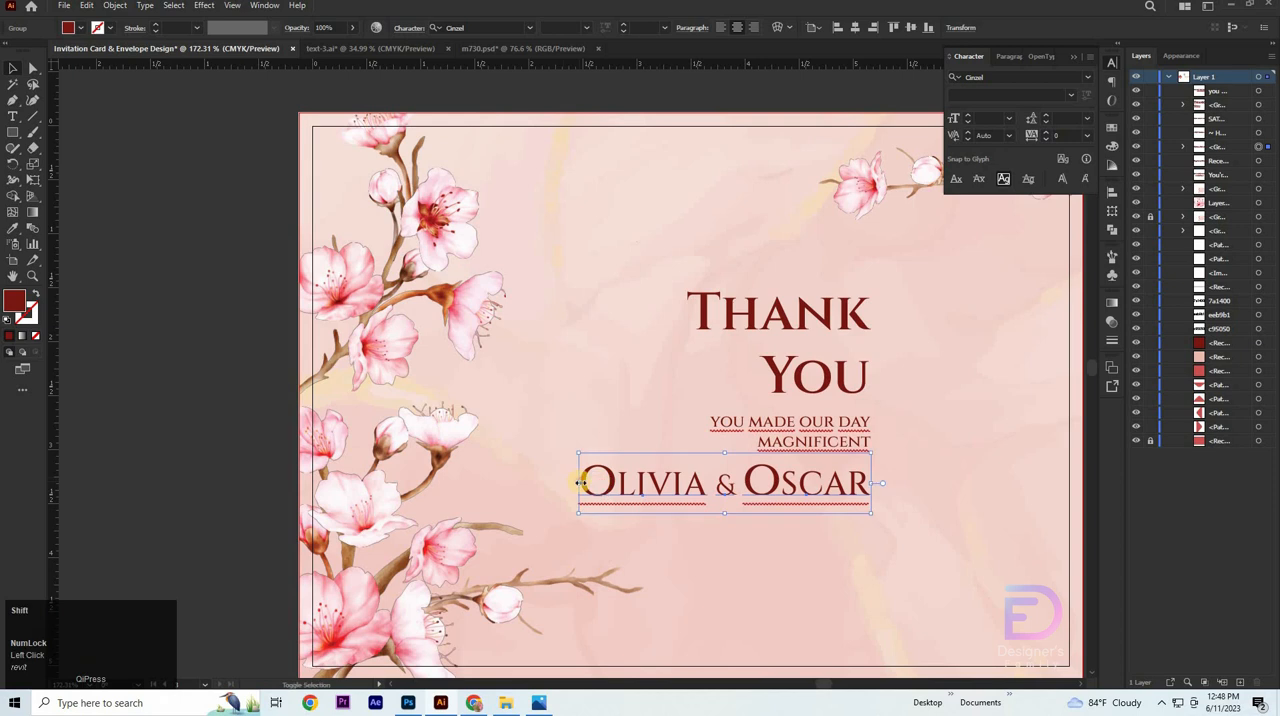
pyautogui.moveTo(578, 484); pyautogui.dragTo(650, 481)
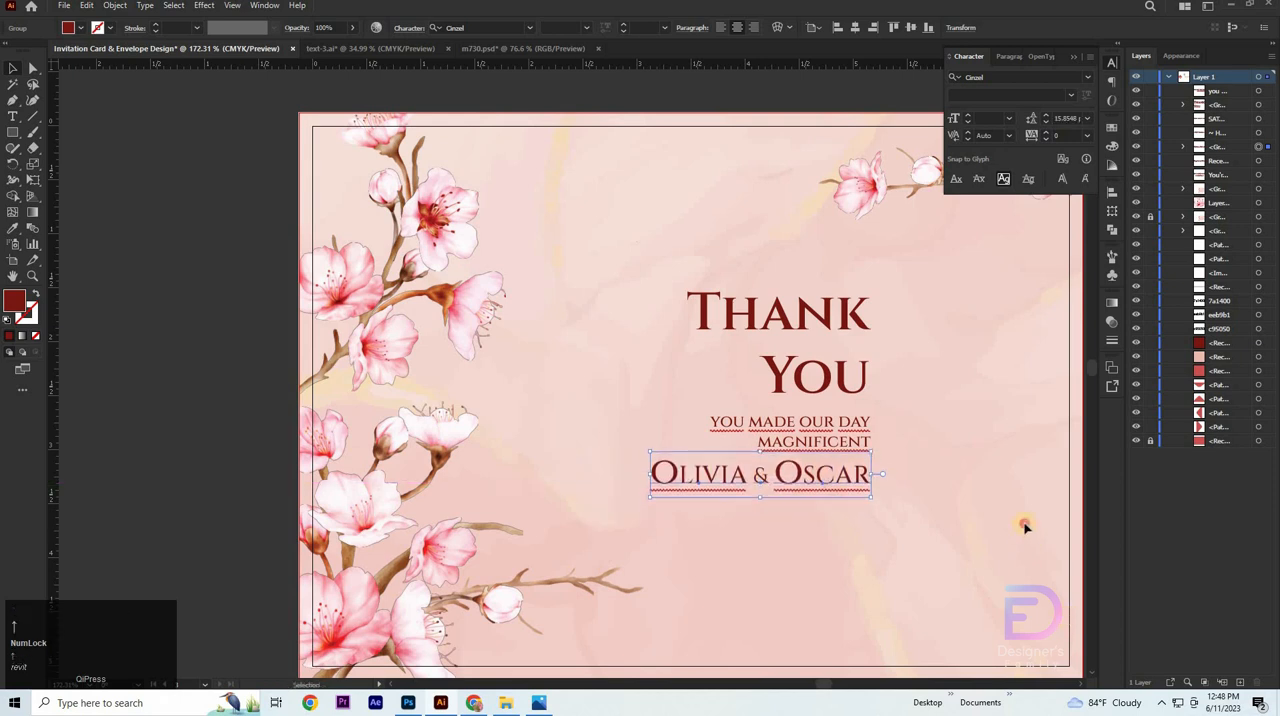
pyautogui.click(1105, 415)
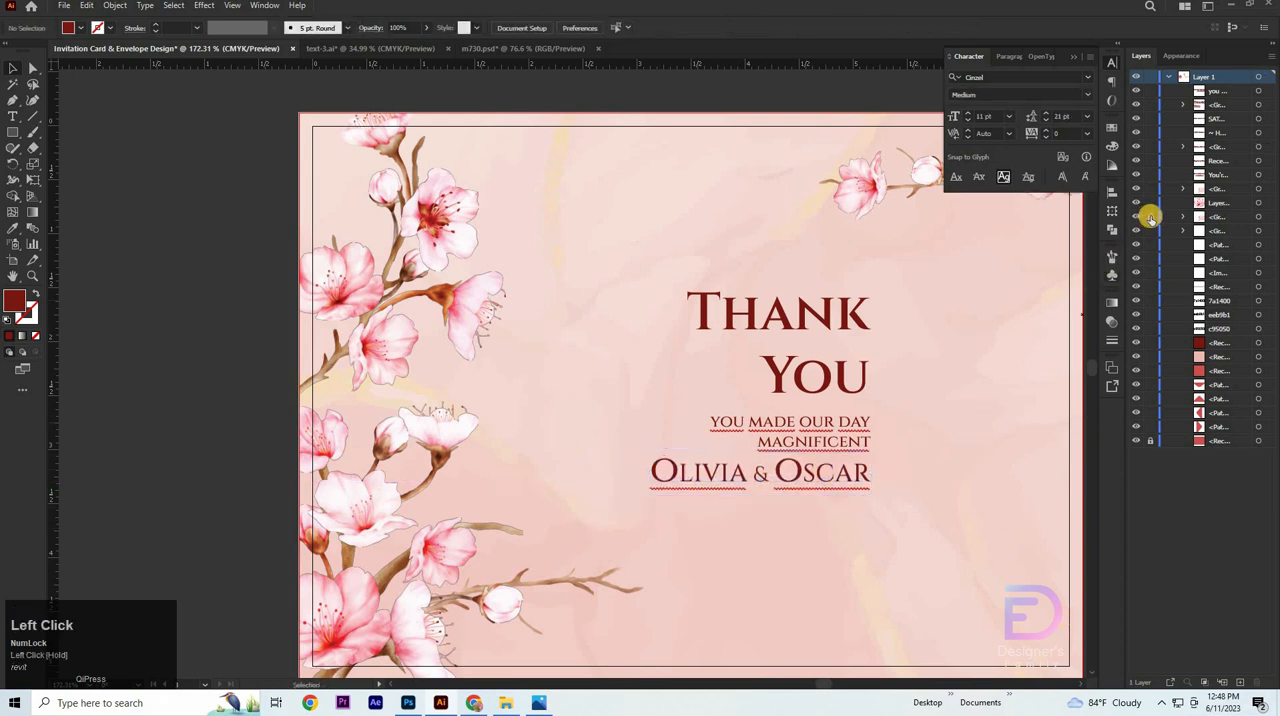
pyautogui.click(1018, 358)
pyautogui.scroll(-4, 834, 418)
pyautogui.click(729, 197)
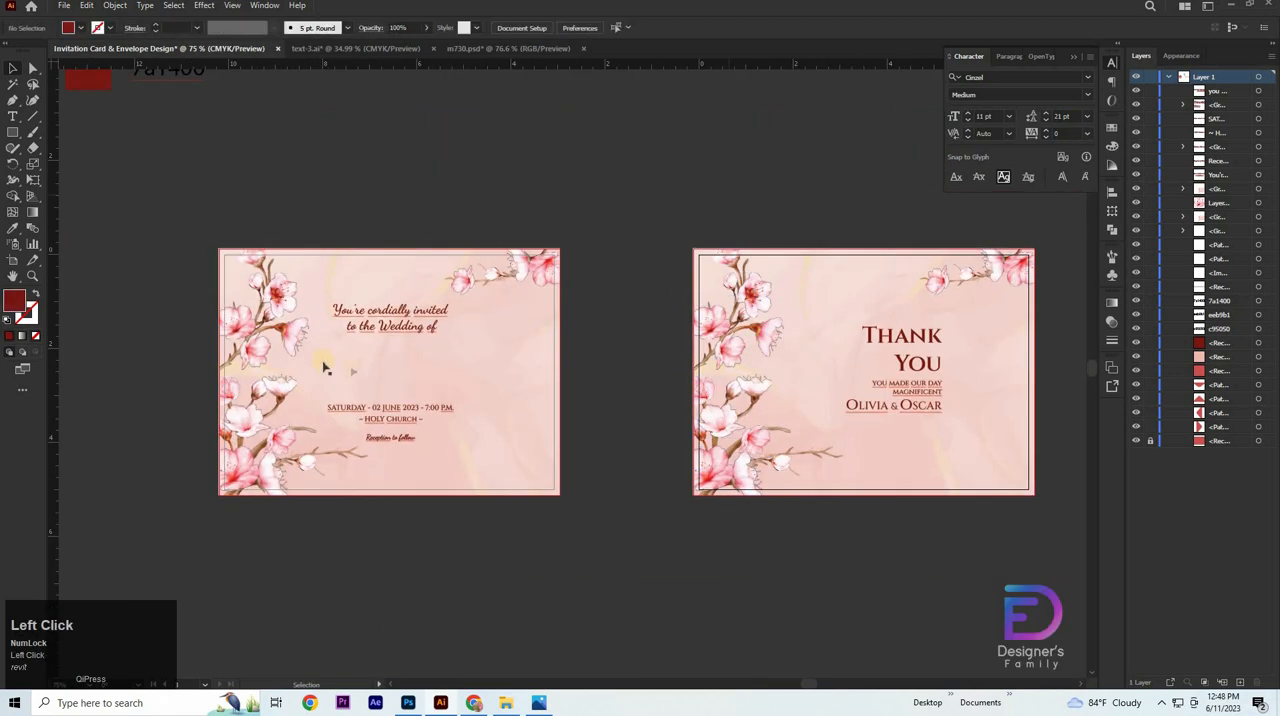
pyautogui.hotkey('ctrl', 'z')
pyautogui.hotkey('ctrl', 'z')
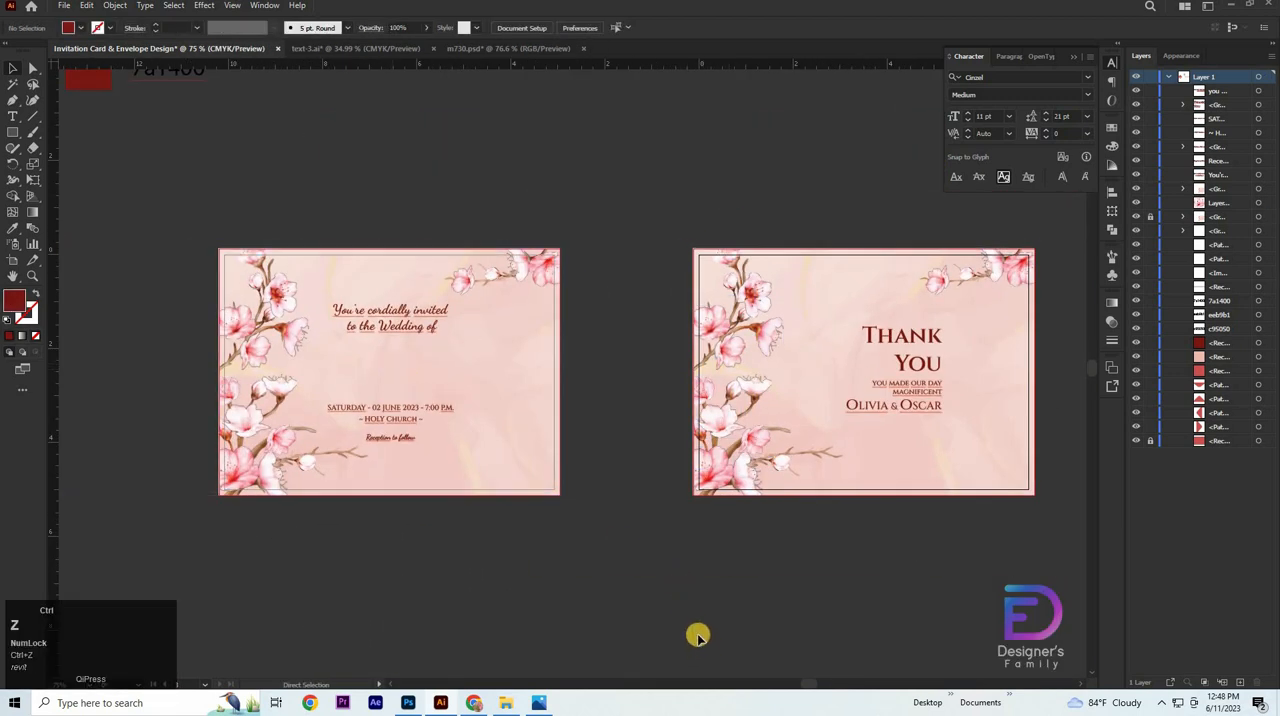
# Move the couple's names from the thank-you card to the invitation, between the heading and the date, and enlarge them slightly
pyautogui.moveTo(910, 412); pyautogui.dragTo(400, 373)
pyautogui.click(659, 577)
pyautogui.press('space')
pyautogui.moveTo(303, 539); pyautogui.dragTo(441, 551)
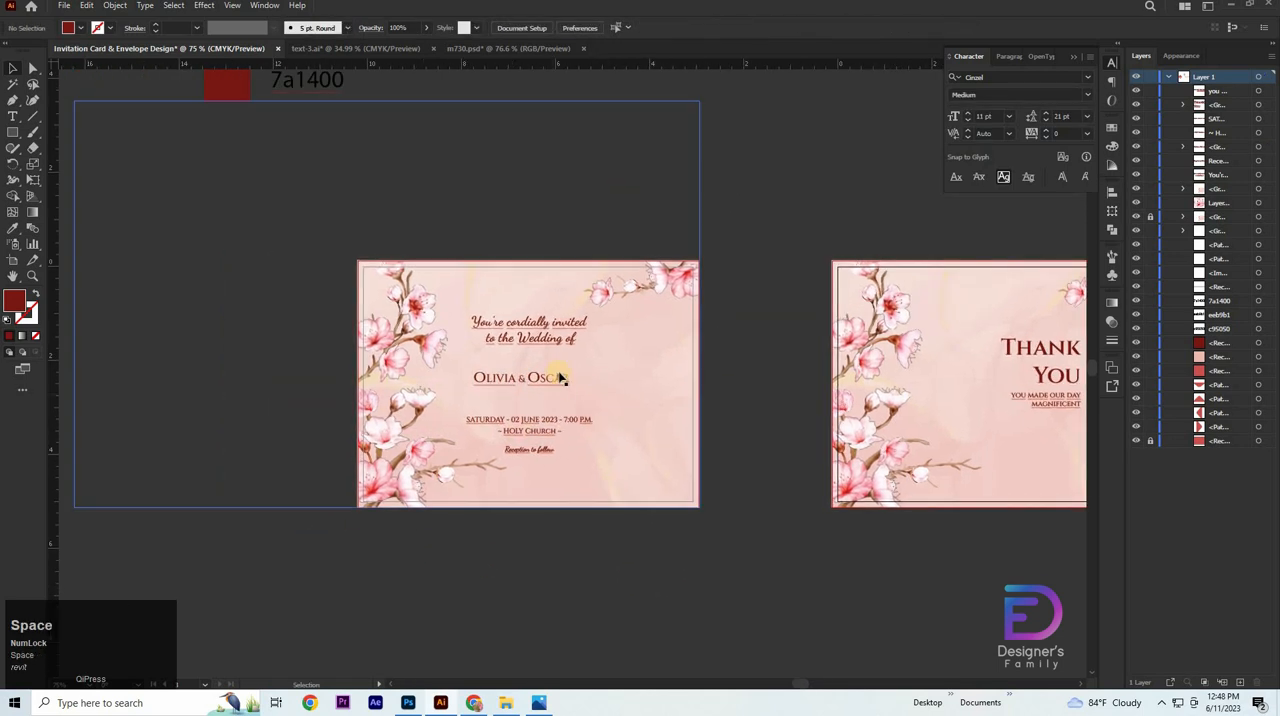
pyautogui.click(553, 379)
pyautogui.click(547, 381)
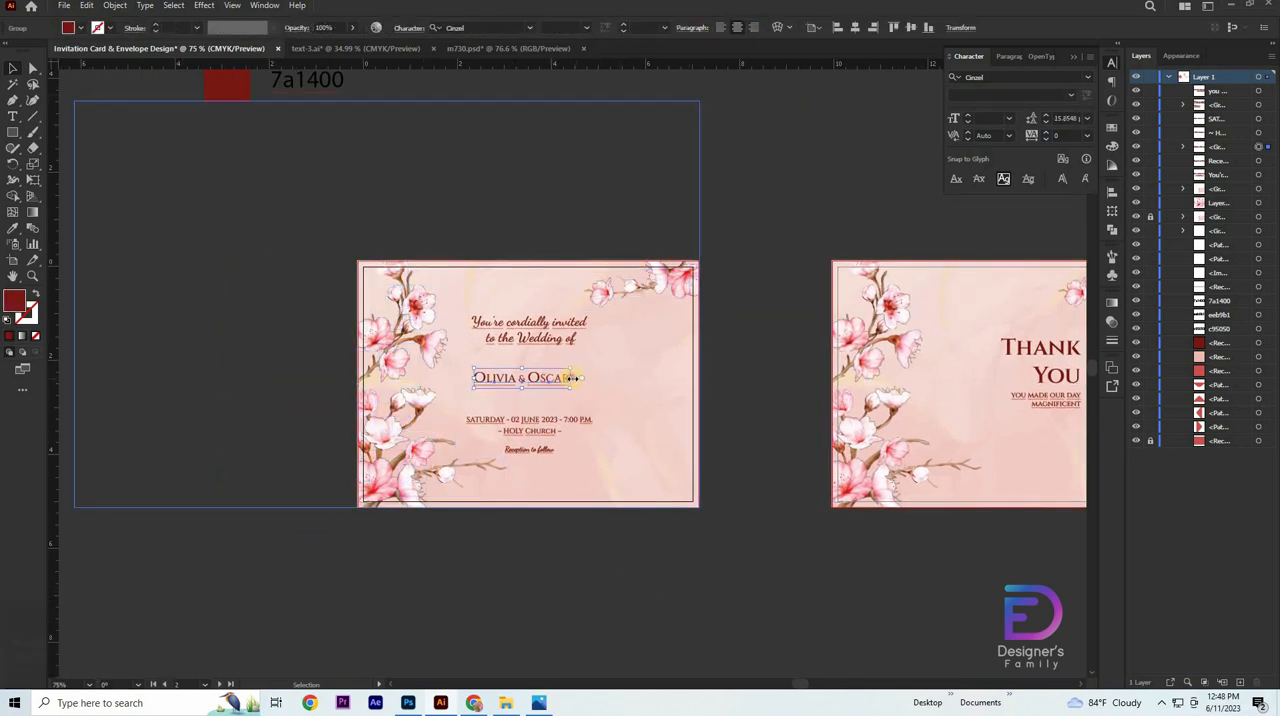
pyautogui.moveTo(568, 367); pyautogui.dragTo(592, 366)
# Lock the invitation card's background group and align all the invitation's text lines to their horizontal center
pyautogui.keyDown('shift'); pyautogui.click(541, 425); pyautogui.keyUp('shift')
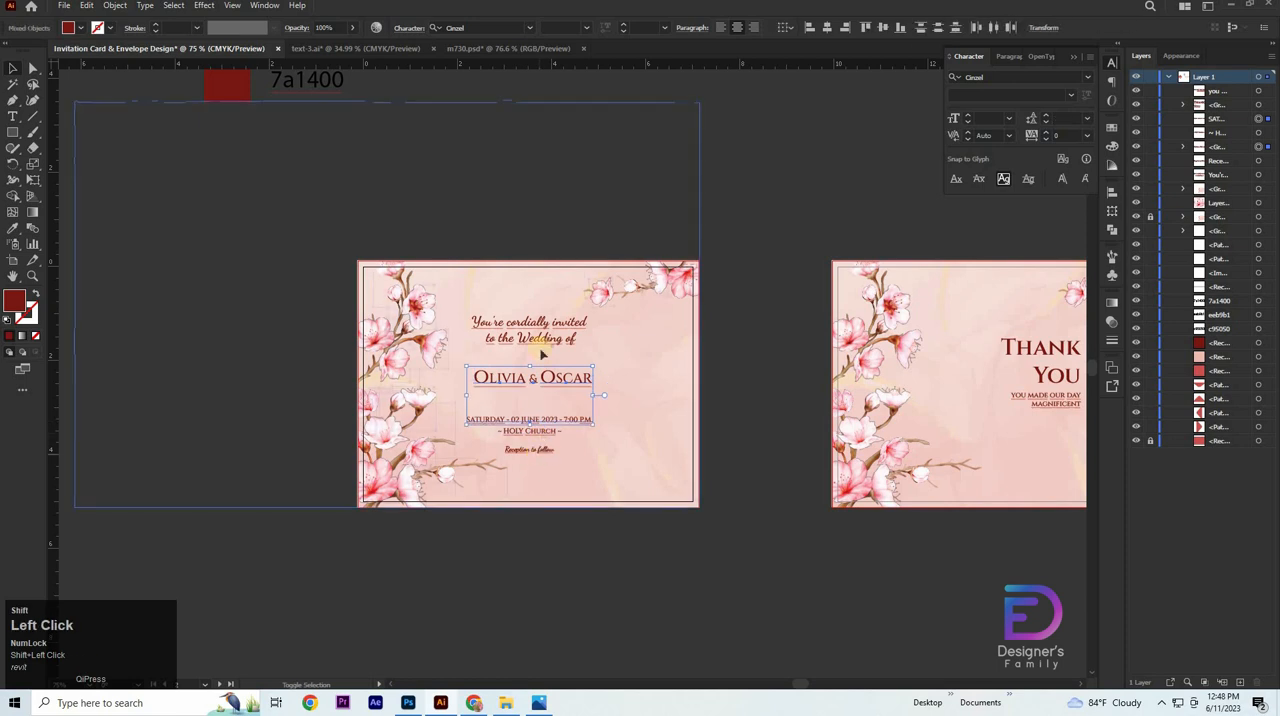
pyautogui.keyDown('shift'); pyautogui.click(542, 351); pyautogui.keyUp('shift')
pyautogui.click(755, 440)
pyautogui.click(640, 441)
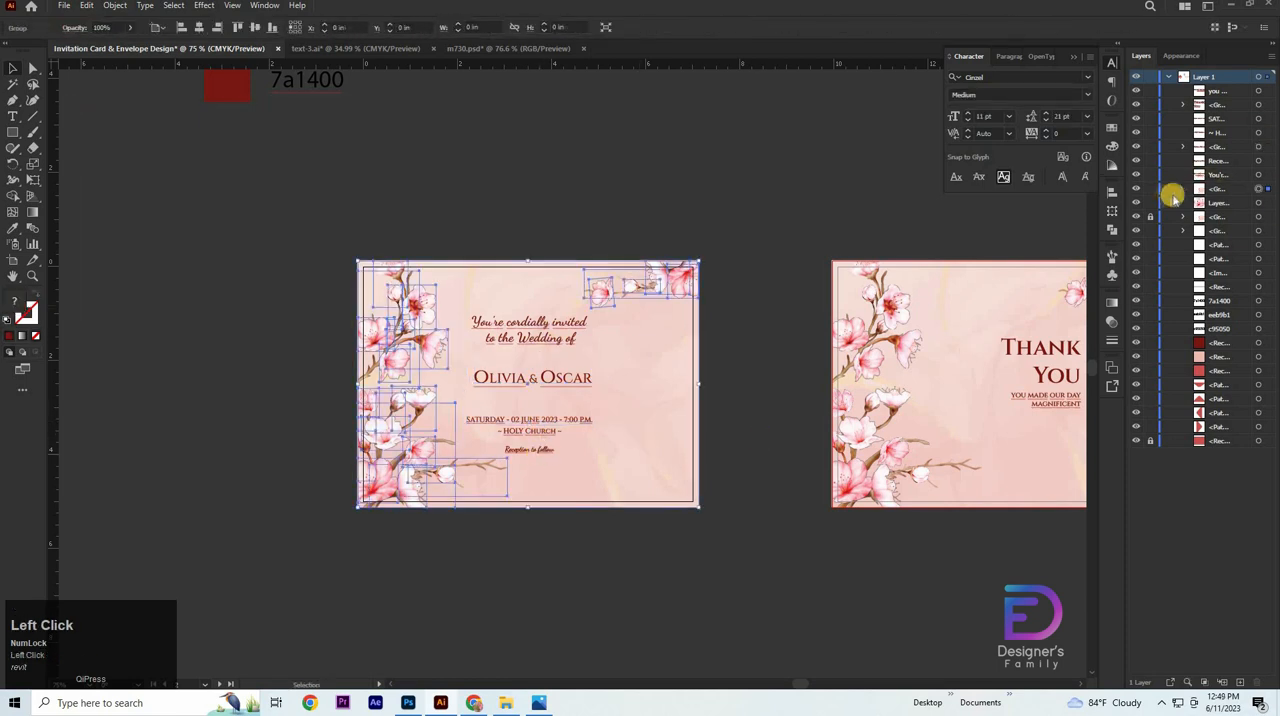
pyautogui.click(560, 330)
pyautogui.moveTo(523, 449); pyautogui.dragTo(519, 455)
pyautogui.click(797, 27)
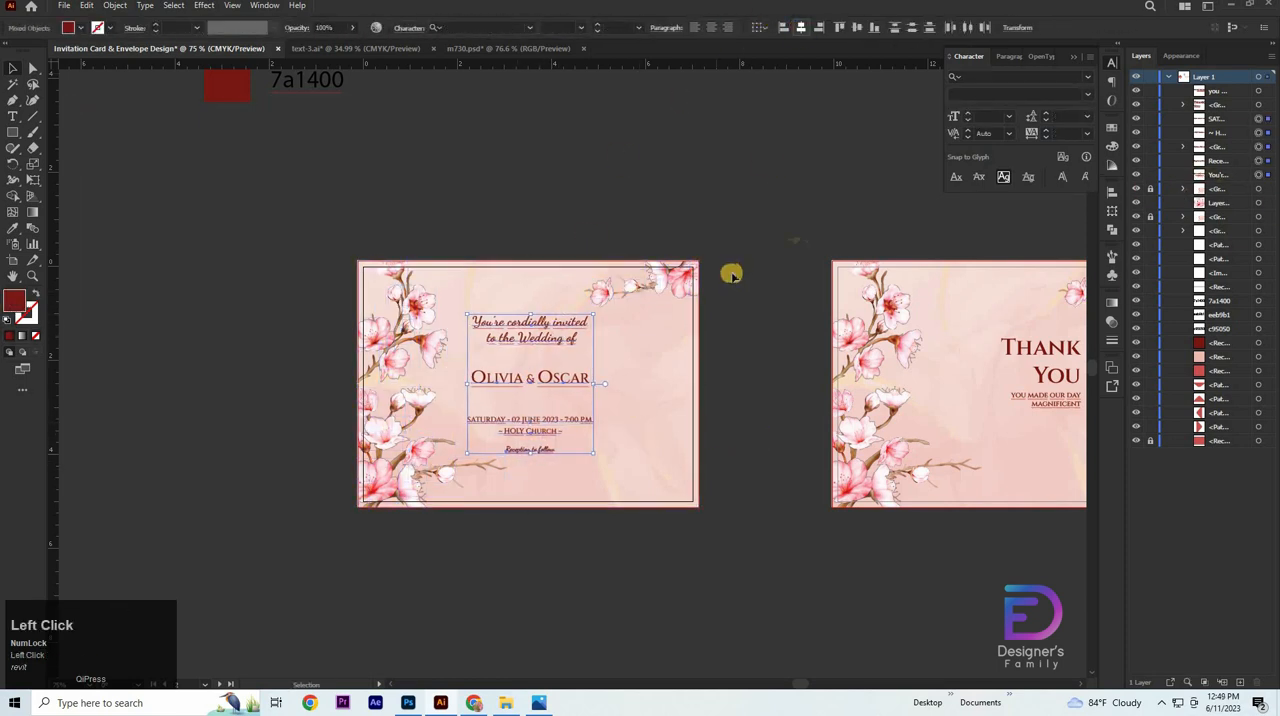
pyautogui.click(731, 274)
# Nudge the couple's names slightly up on the invitation, and undo the last move of the date line
pyautogui.click(532, 382)
pyautogui.press('Up')
pyautogui.press('Up')
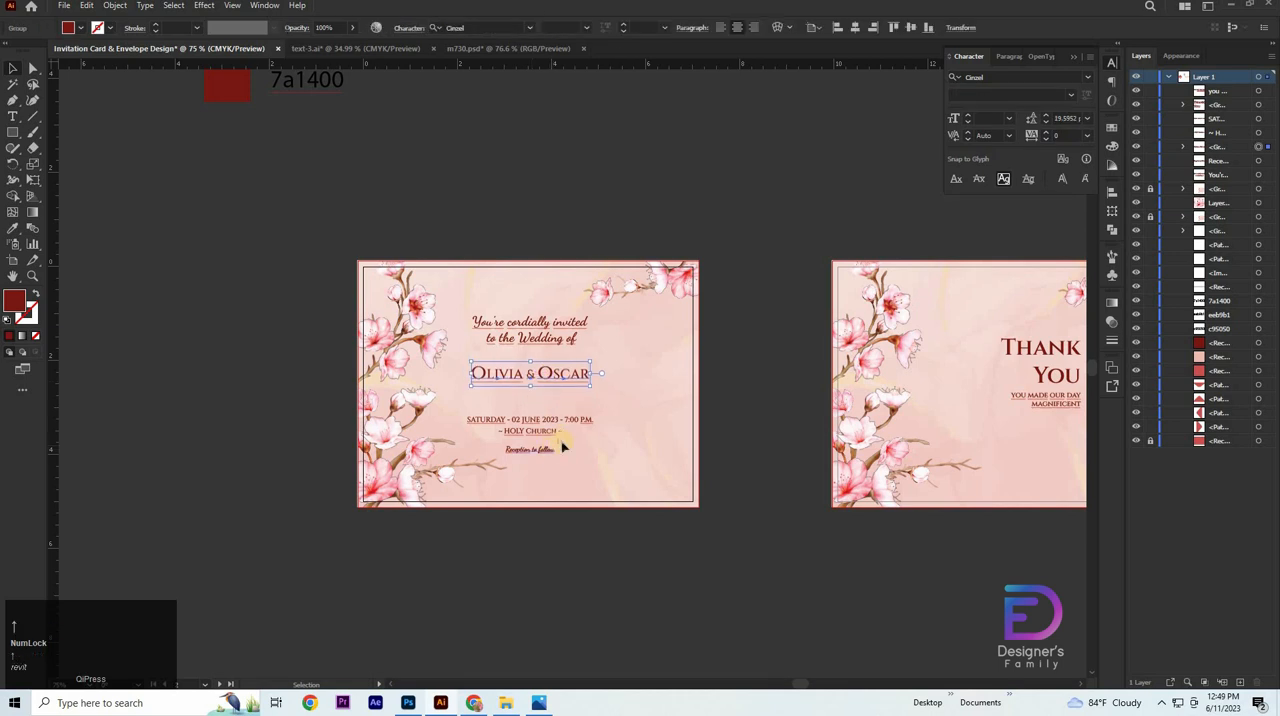
pyautogui.click(543, 441)
pyautogui.hotkey('ctrl', 'z')
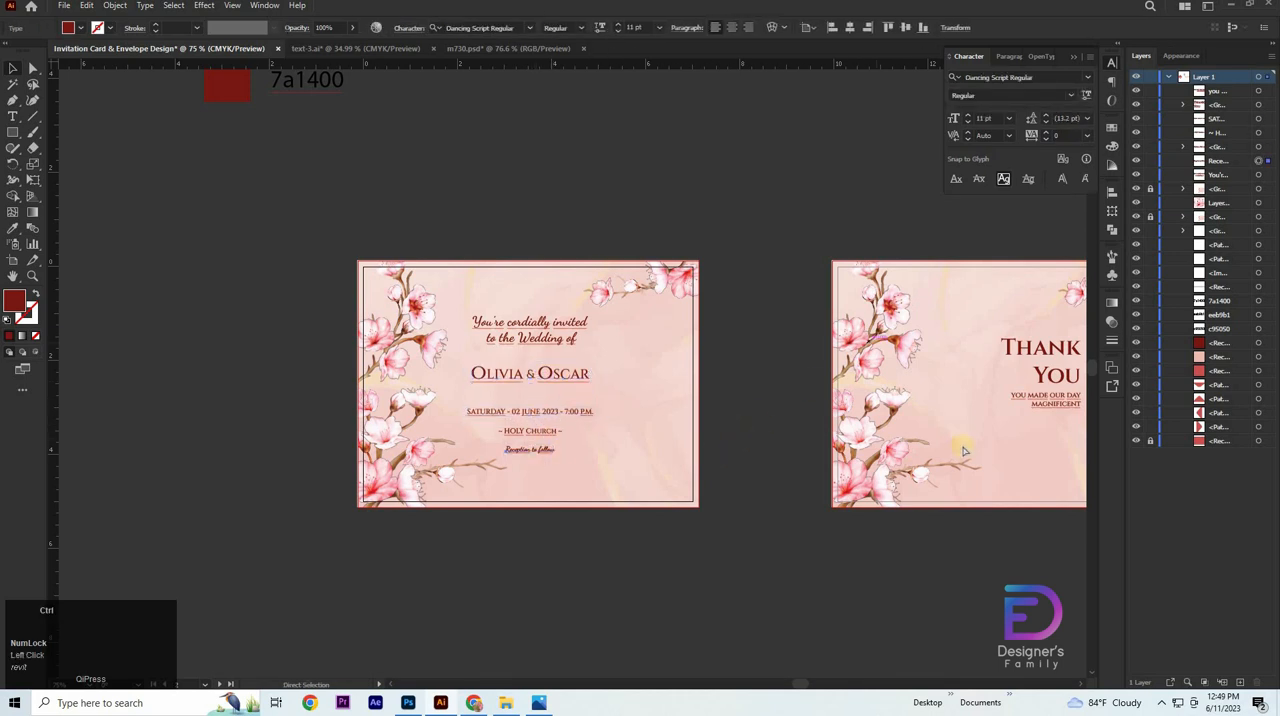
# Ungroup the couple's names on the invitation and move the groom's name below the bride's
pyautogui.moveTo(647, 553); pyautogui.dragTo(716, 528)
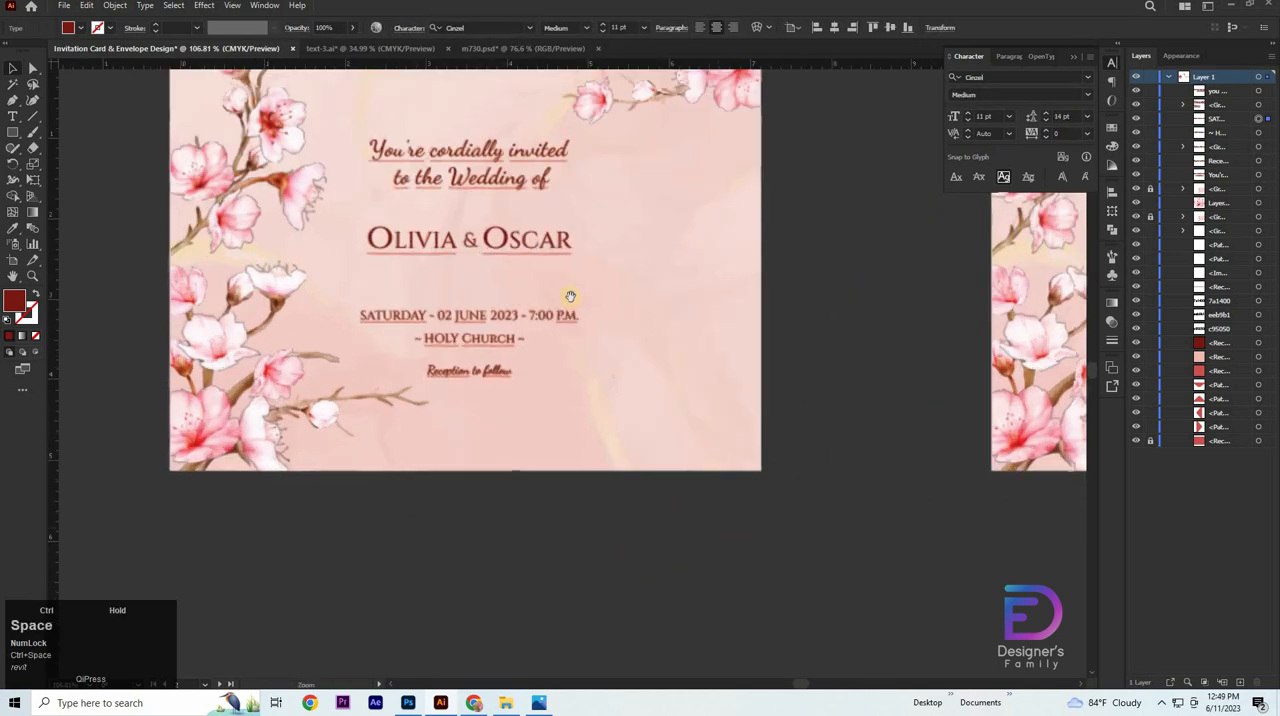
pyautogui.moveTo(530, 240); pyautogui.dragTo(542, 402)
pyautogui.click(629, 351)
pyautogui.rightClick(627, 351)
pyautogui.click(672, 478)
pyautogui.click(626, 386)
# Stack the bride's name, the ampersand and the groom's name vertically below the invitation heading and center them horizontally on each other
pyautogui.click(567, 343)
pyautogui.moveTo(561, 342); pyautogui.dragTo(520, 384)
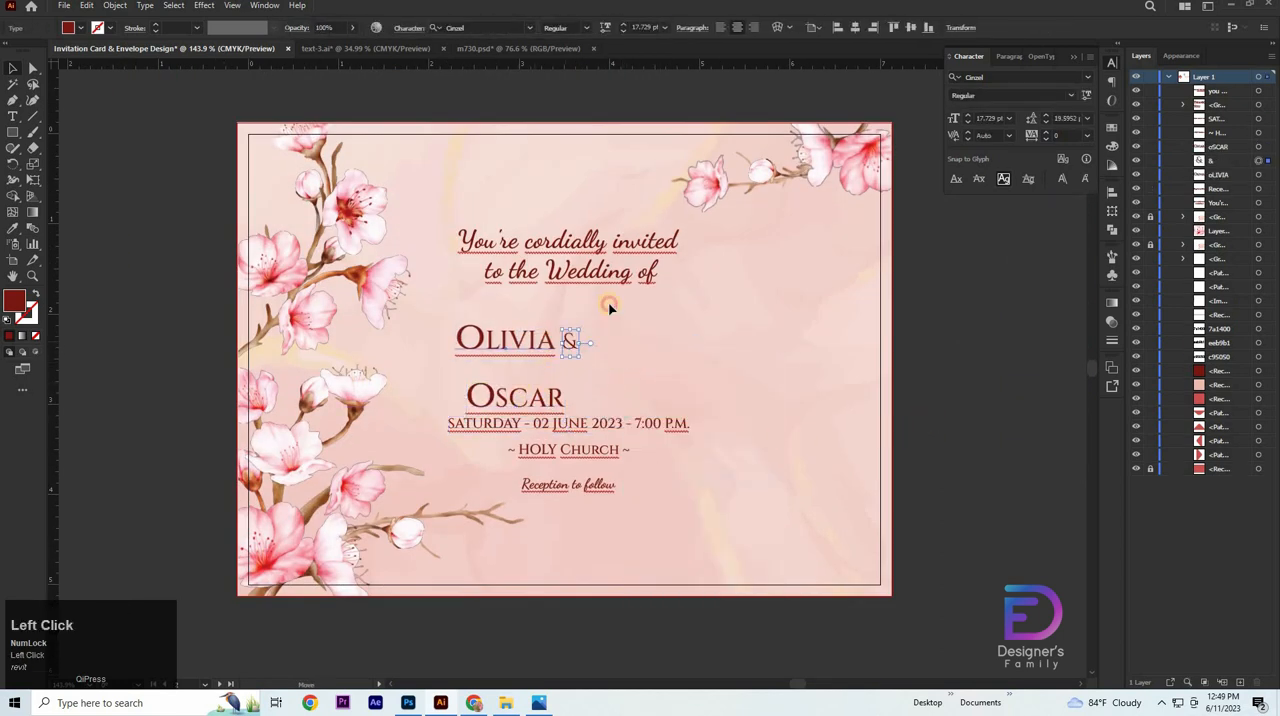
pyautogui.moveTo(506, 340); pyautogui.dragTo(578, 302)
pyautogui.moveTo(539, 370); pyautogui.dragTo(630, 387)
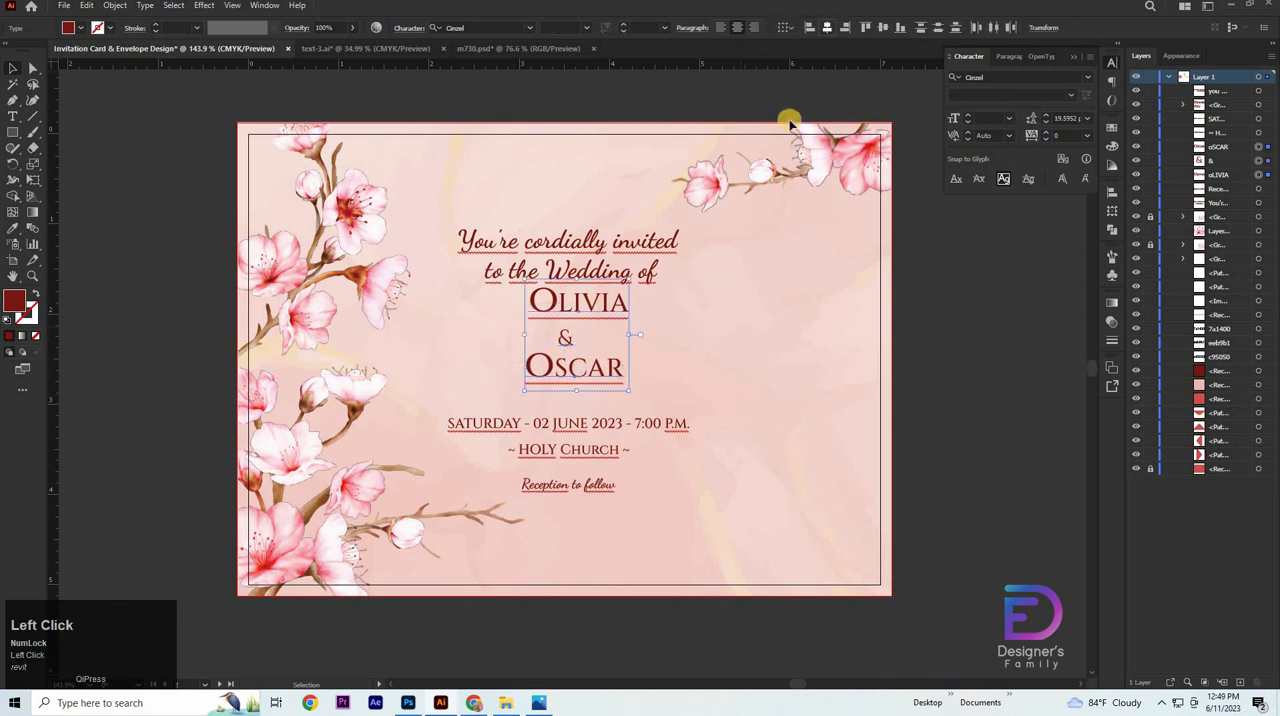
# Nudge the groom's name up and the bride's name down towards the ampersand, and group the three texts
pyautogui.click(571, 365)
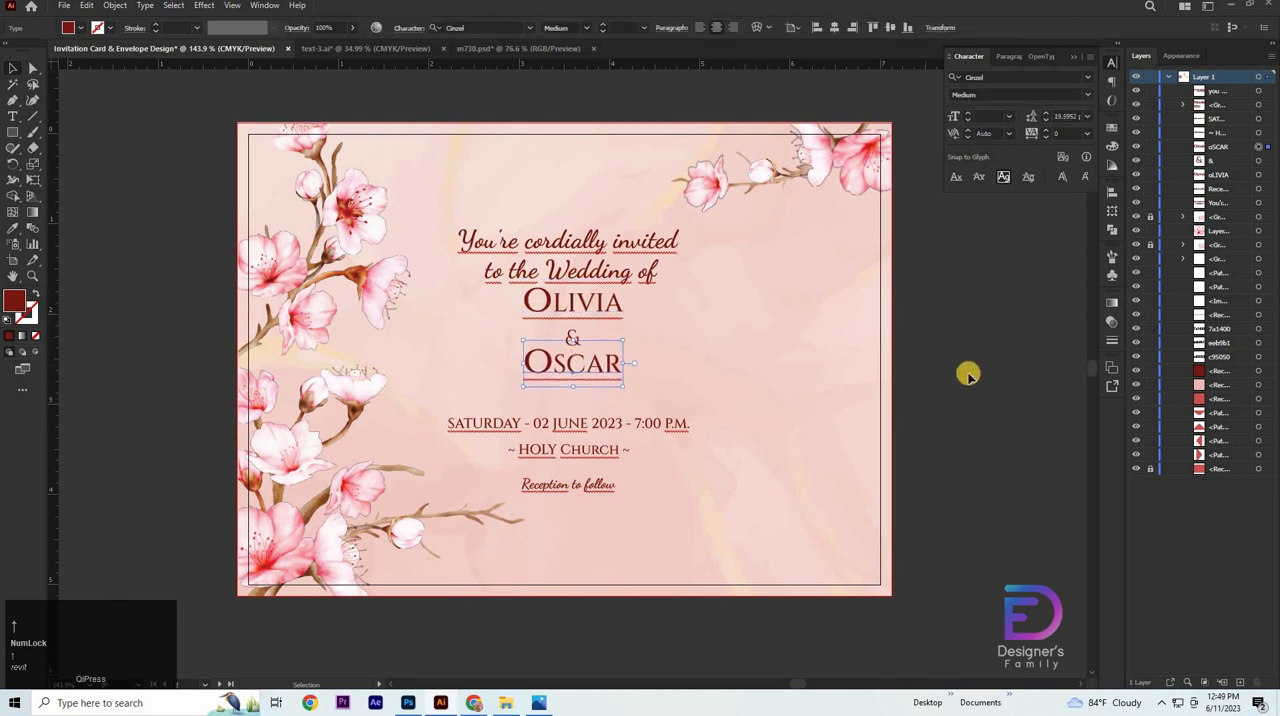
pyautogui.press('Up')
pyautogui.press('Up')
pyautogui.click(571, 310)
pyautogui.press('Down')
pyautogui.press('Down')
pyautogui.press('Down')
pyautogui.press('Down')
pyautogui.press('Down')
pyautogui.click(568, 332)
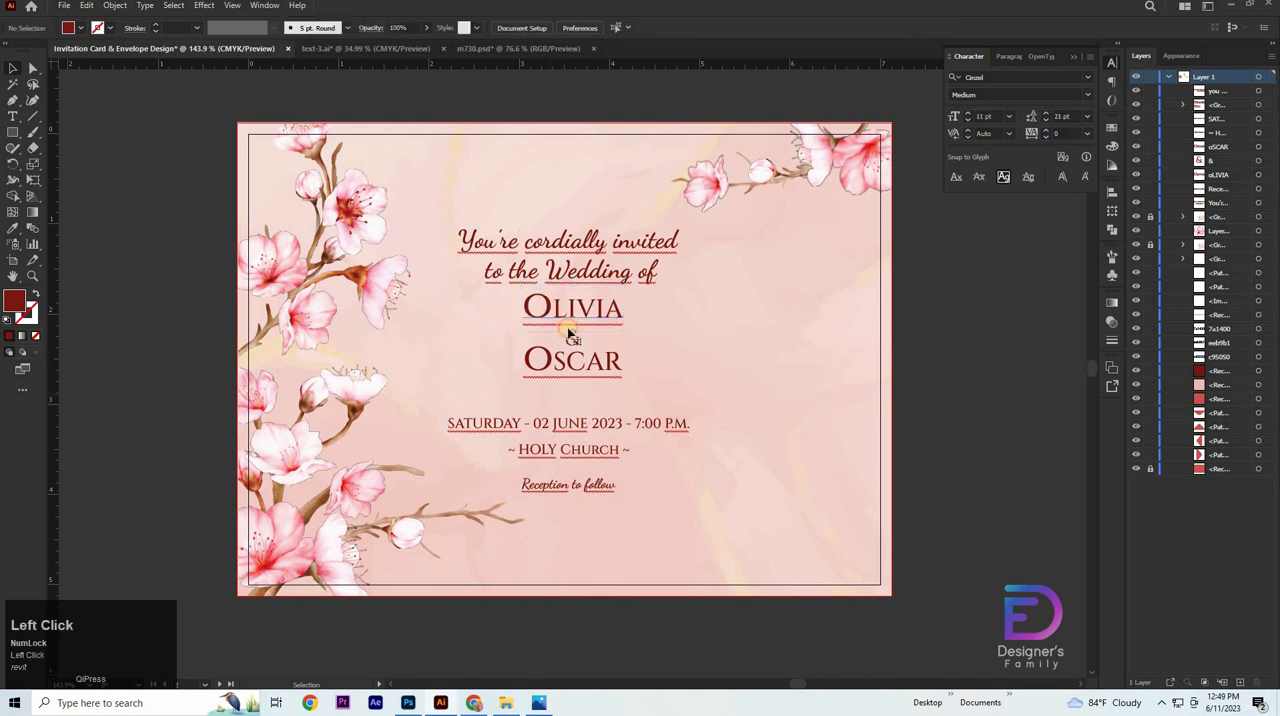
pyautogui.keyDown('shift'); pyautogui.click(580, 366); pyautogui.keyUp('shift')
pyautogui.hotkey('ctrl', 'g')
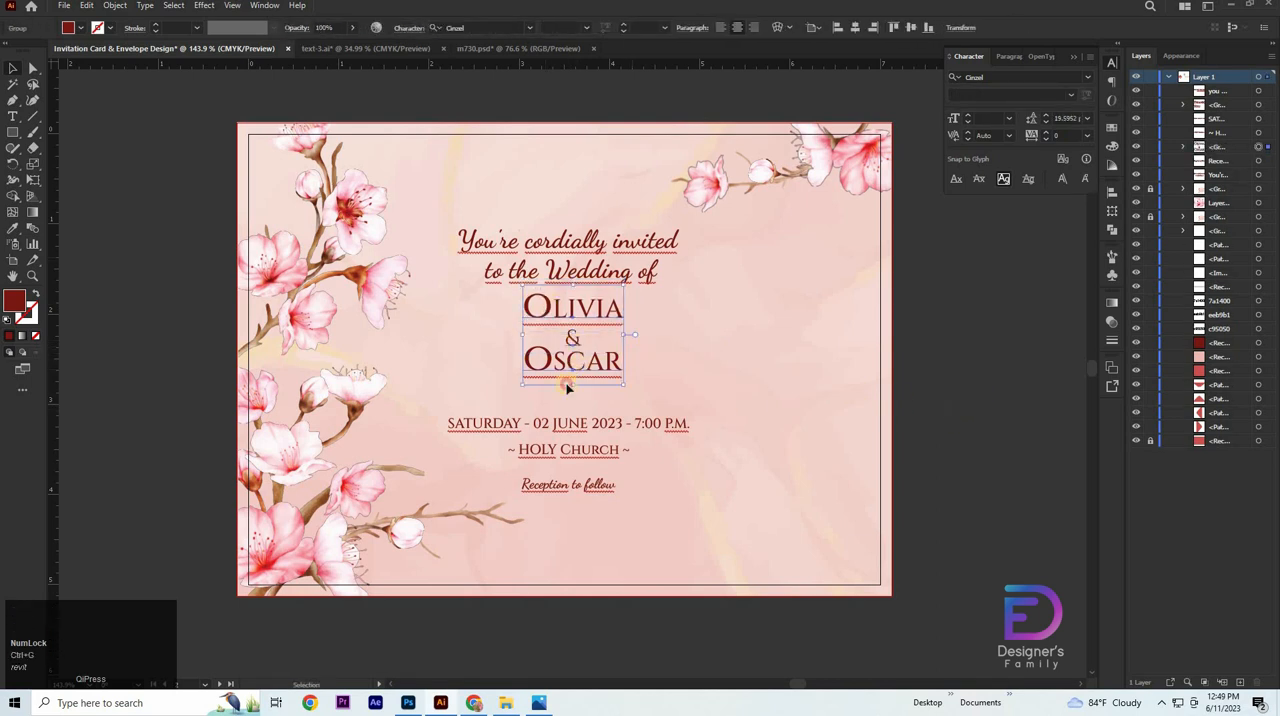
# Center all the invitation's texts horizontally, and lower the names group to sit between the heading and the date line
pyautogui.moveTo(536, 213); pyautogui.dragTo(622, 513)
pyautogui.click(804, 31)
pyautogui.click(759, 354)
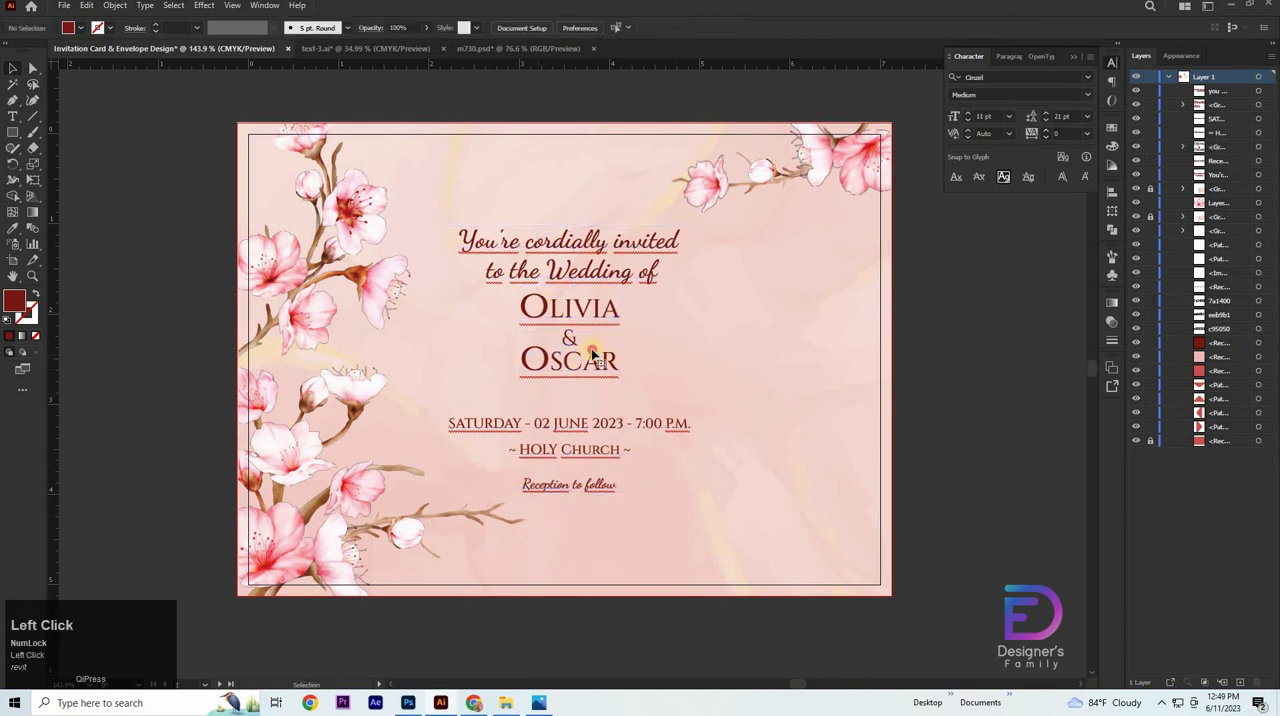
pyautogui.click(591, 354)
pyautogui.click(980, 320)
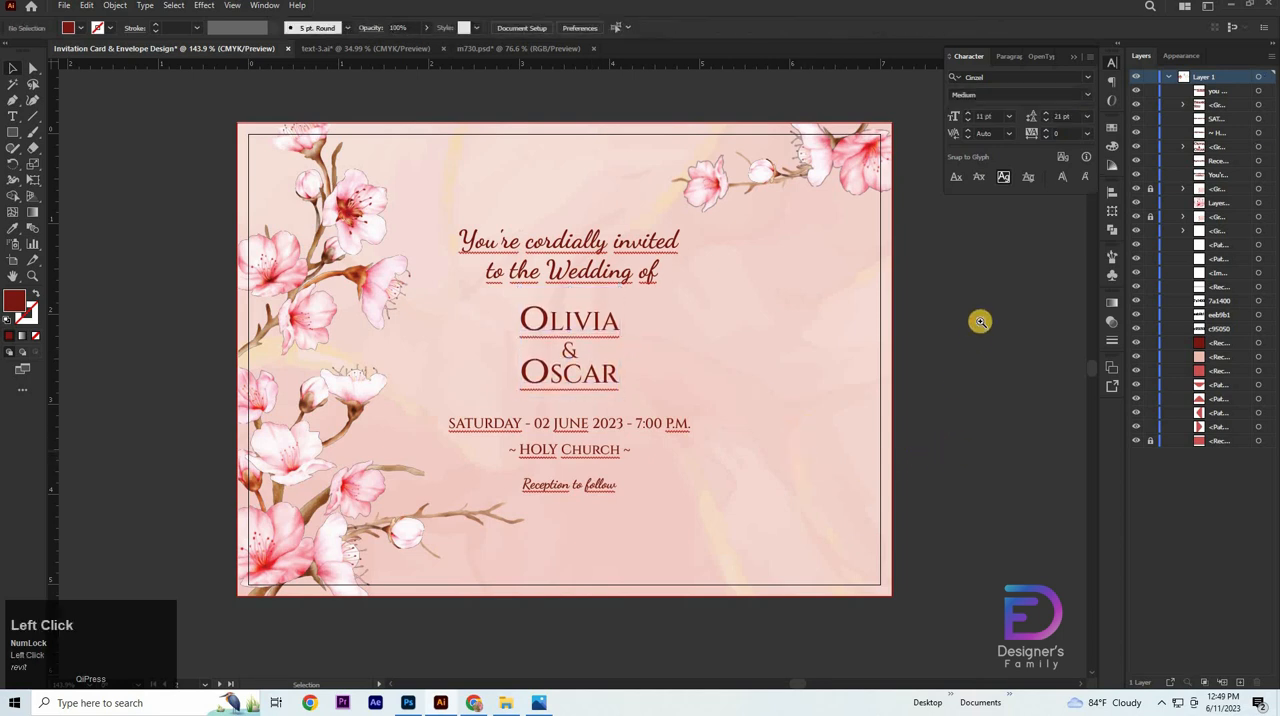
# Delete the three color swatches with their hex codes above the cards and the stray cherry blossom image below them
pyautogui.moveTo(980, 320); pyautogui.dragTo(719, 204)
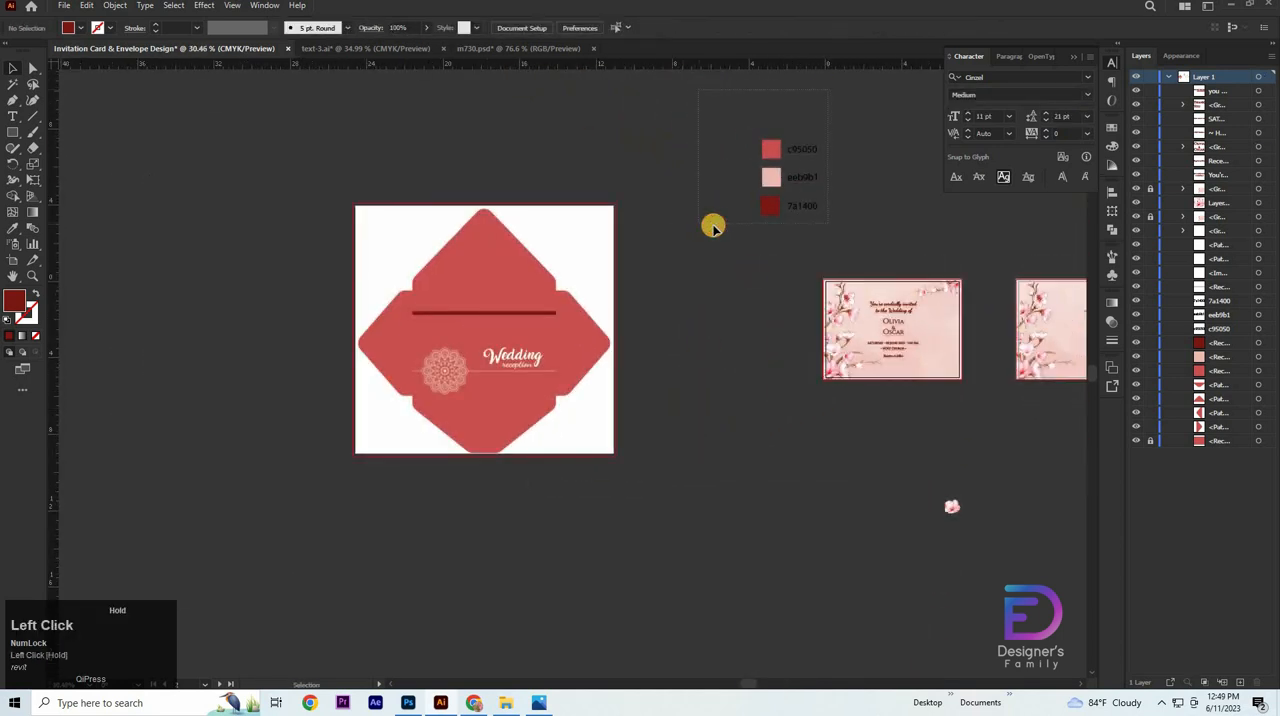
pyautogui.moveTo(828, 92); pyautogui.dragTo(713, 228)
pyautogui.press('Delete')
pyautogui.moveTo(914, 568); pyautogui.dragTo(978, 490)
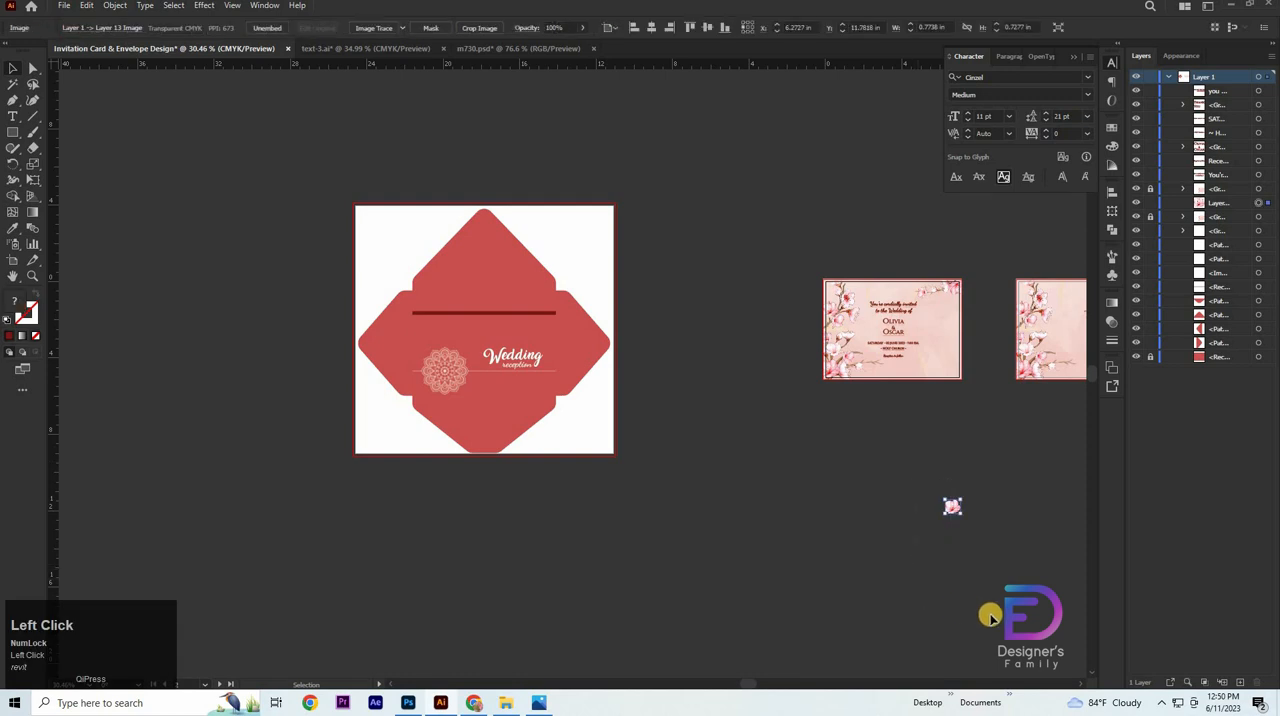
pyautogui.press('Delete')
pyautogui.moveTo(1014, 533); pyautogui.dragTo(804, 522)
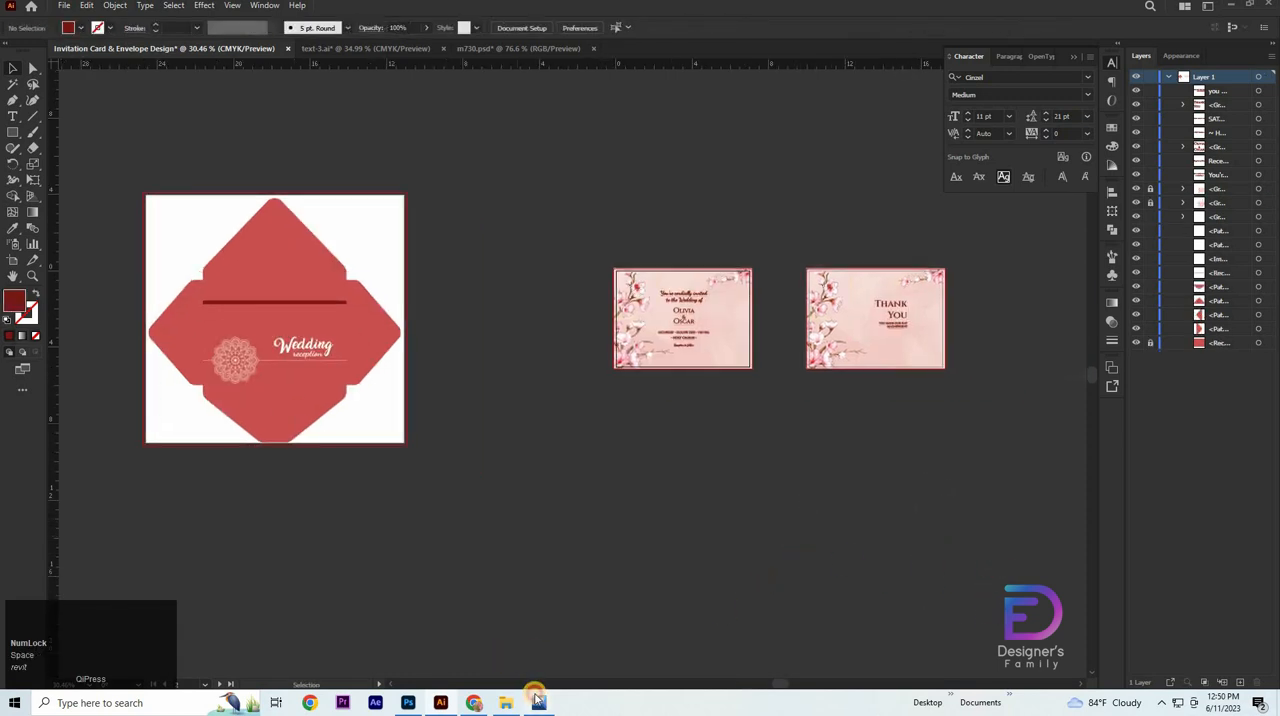